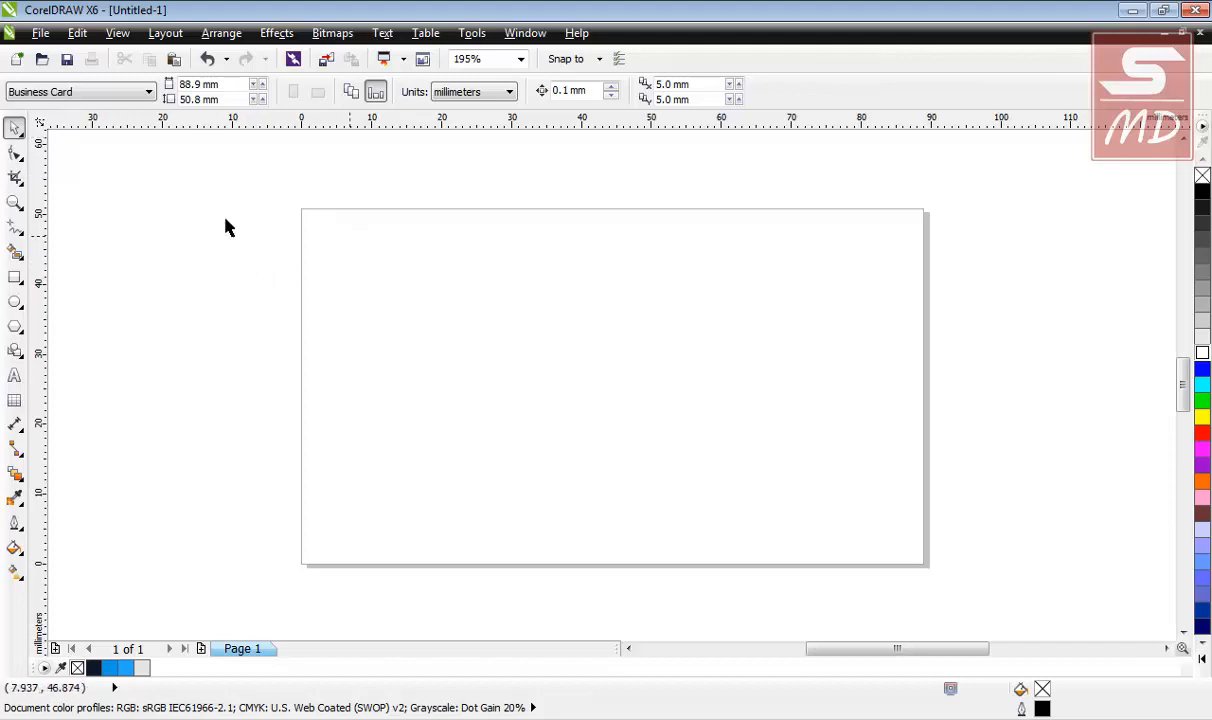
Create a rectangle matching the 3.5 × 2.0 inch Business Card page.
{"action": "double_click", "coordinate": [15, 280]}
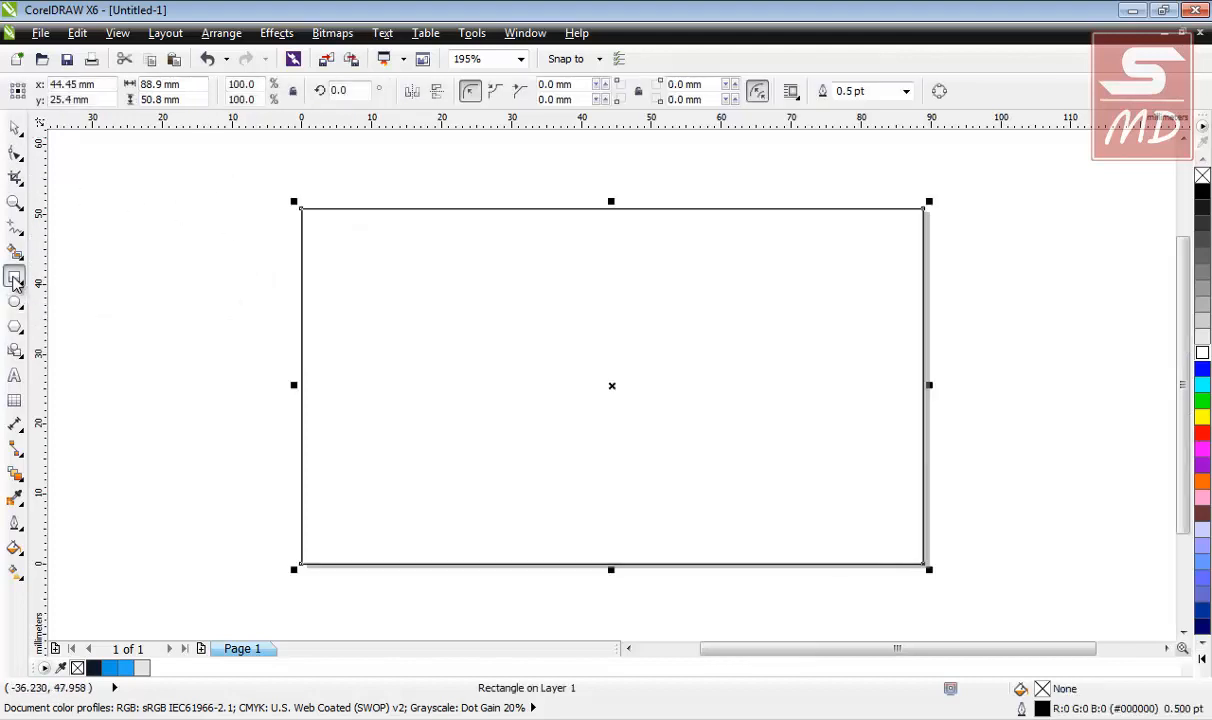
{"action": "left_click", "coordinate": [15, 128]}
{"action": "left_click", "coordinate": [154, 176]}
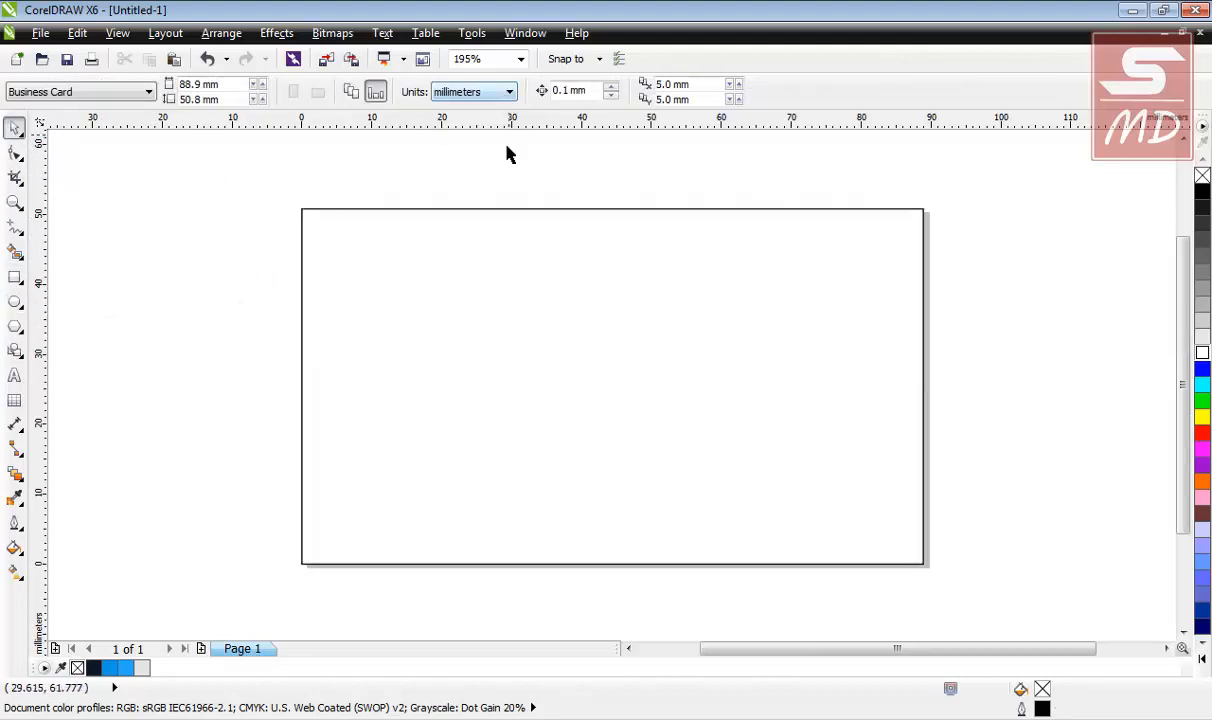
Change the document measurement units to inches.
{"action": "left_click", "coordinate": [508, 92]}
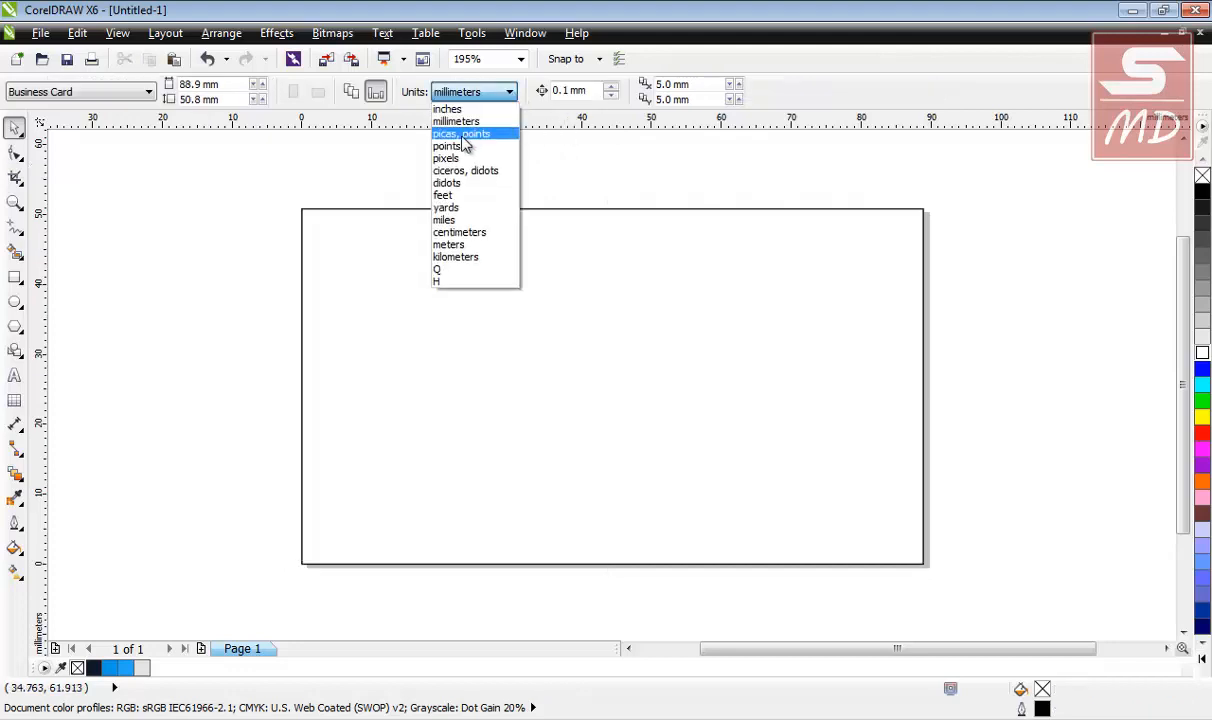
{"action": "left_click", "coordinate": [447, 108]}
{"action": "left_click", "coordinate": [405, 261]}
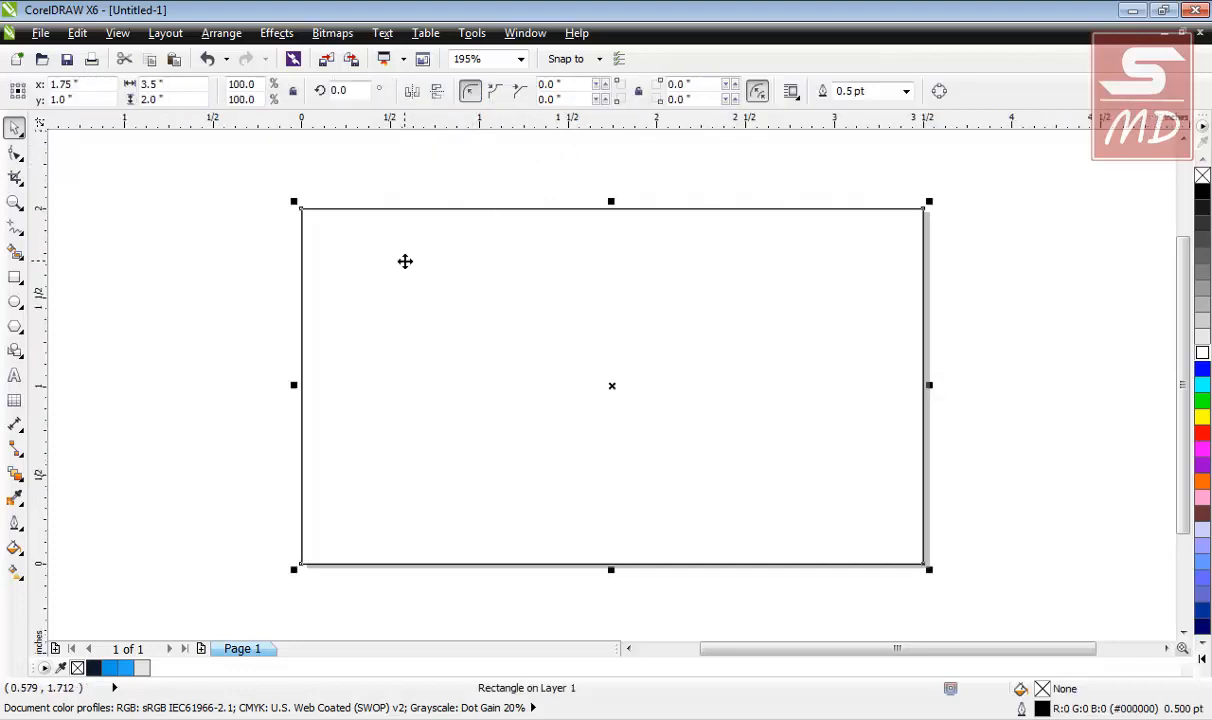
{"action": "left_click", "coordinate": [209, 237]}
{"action": "scroll", "coordinate": [297, 255], "scroll_direction": "down", "scroll_amount": 1}
{"action": "scroll", "coordinate": [297, 255], "scroll_direction": "up", "scroll_amount": 1}
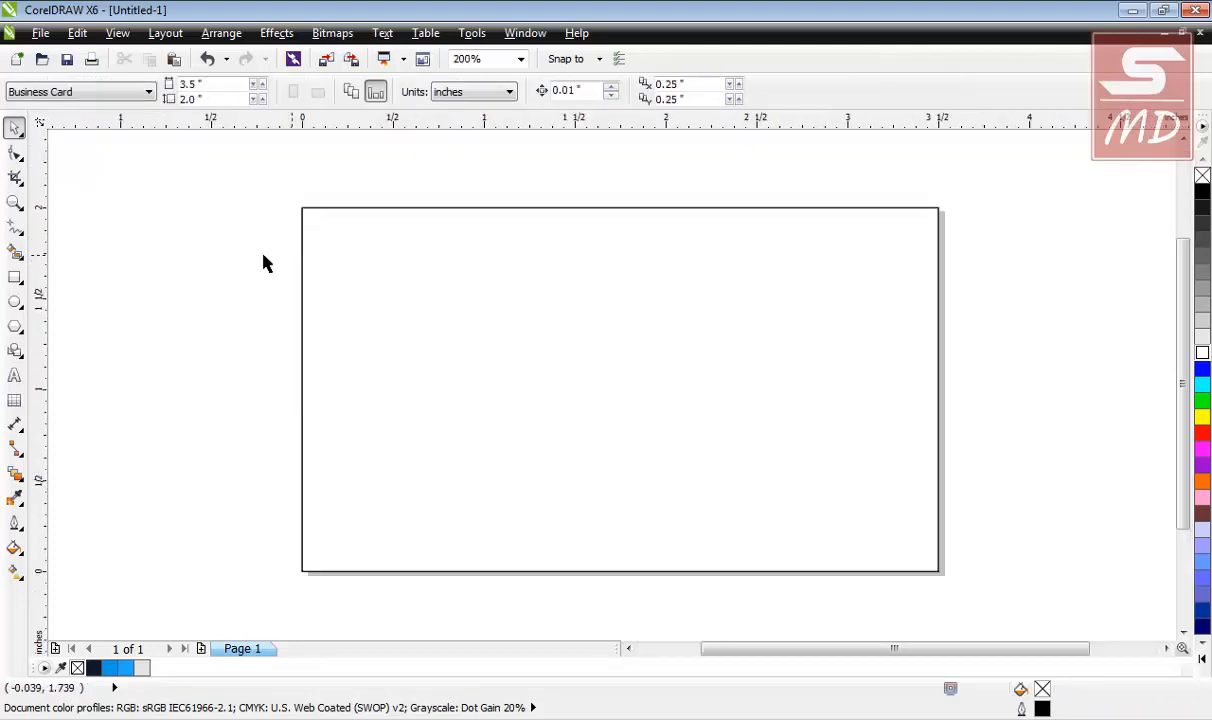
Fill the page rectangle dark navy (#0E1A2A).
{"action": "left_click", "coordinate": [345, 421]}
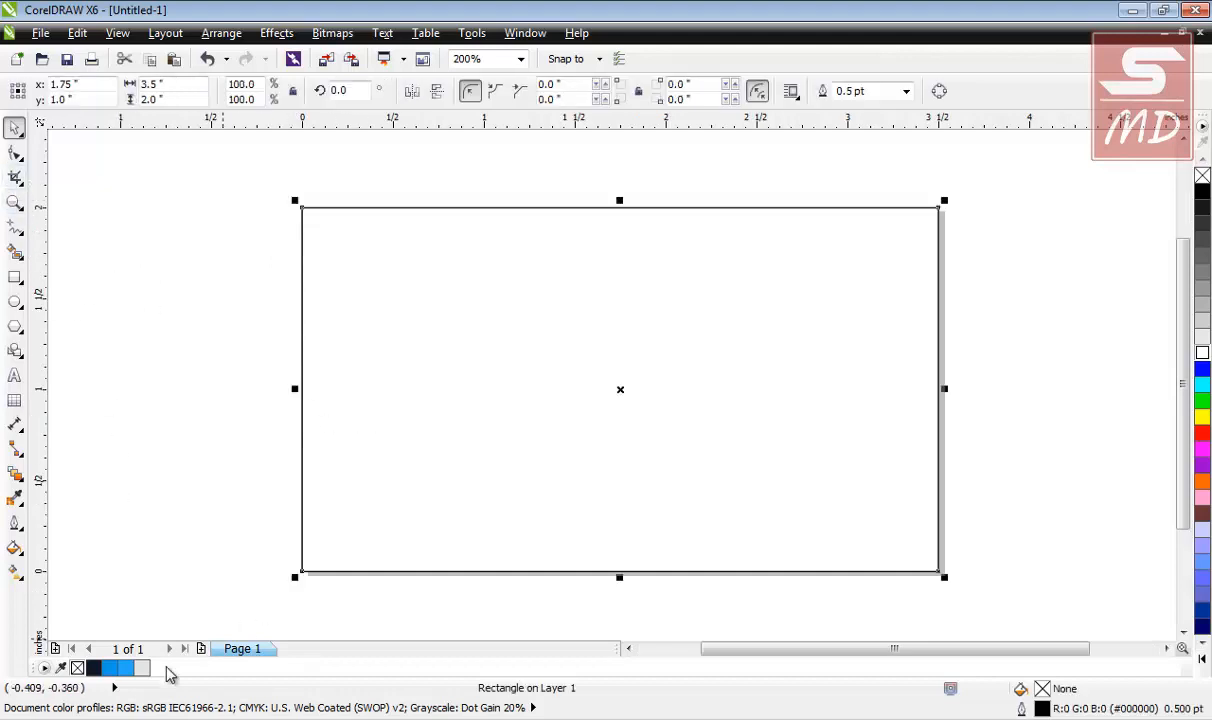
{"action": "left_click", "coordinate": [91, 667]}
{"action": "left_click", "coordinate": [270, 290]}
Narrow the navy rectangle to a 1.403 × 2.0 inch panel on the card's left side.
{"action": "left_click", "coordinate": [464, 381]}
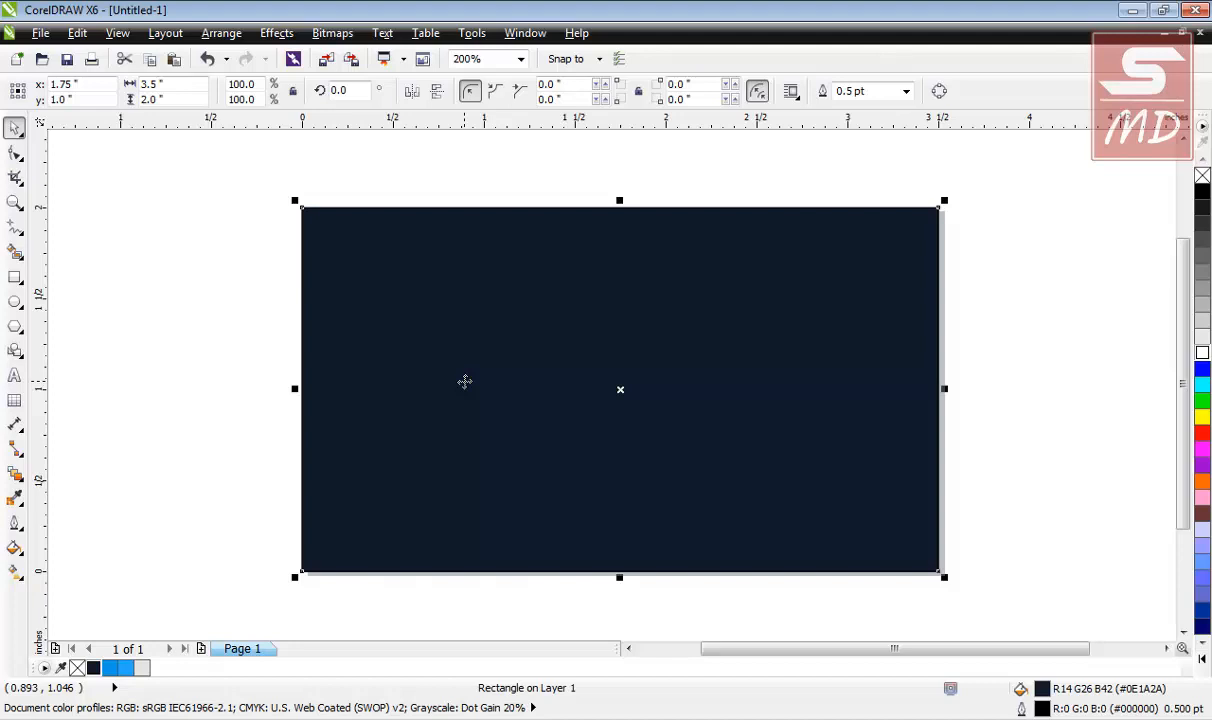
{"action": "left_click", "coordinate": [182, 356]}
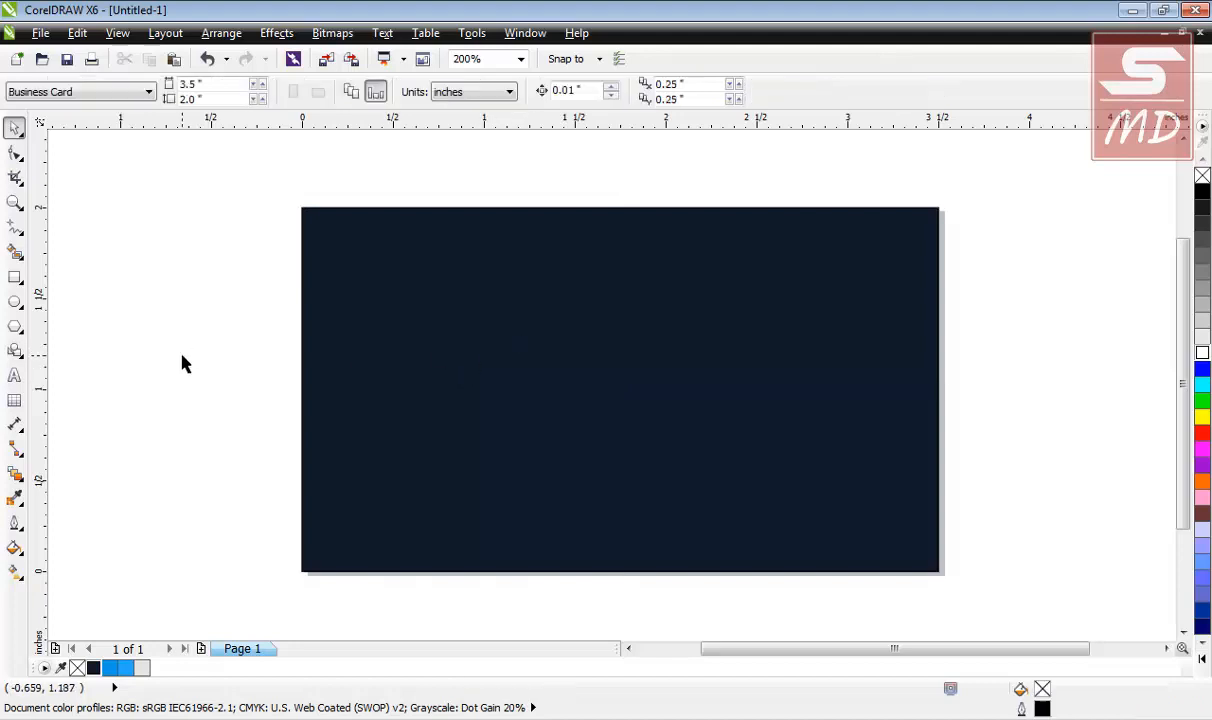
{"action": "left_click", "coordinate": [330, 386]}
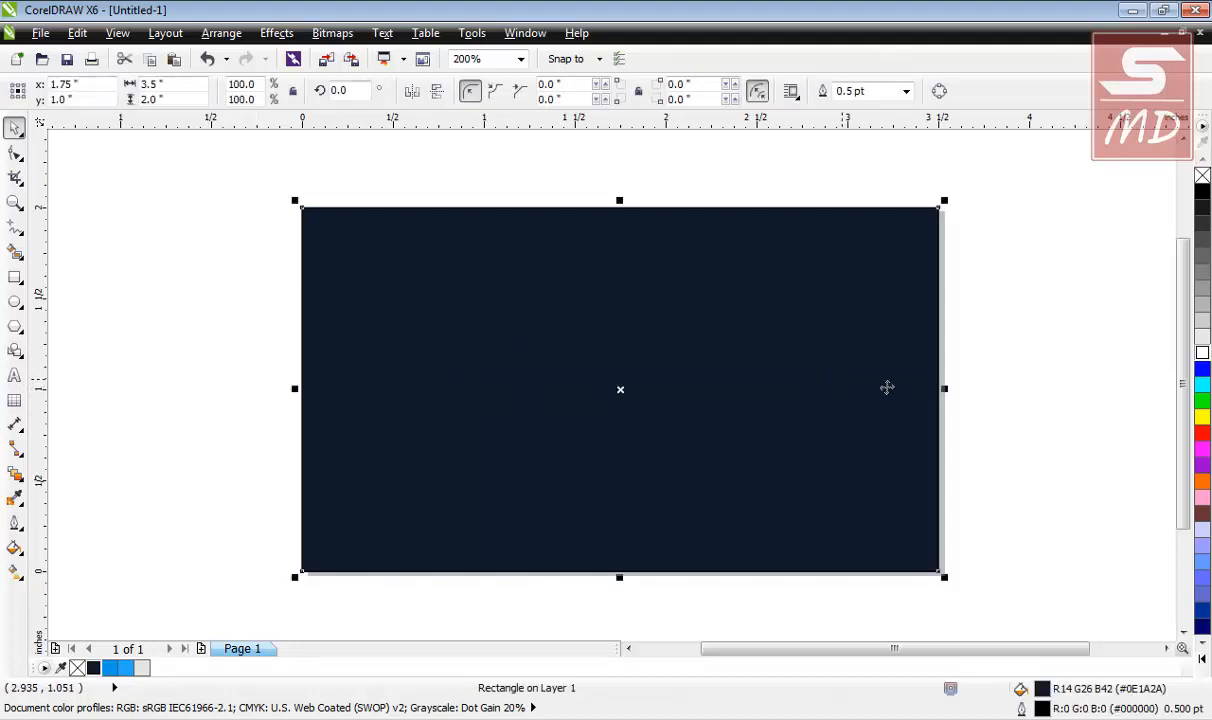
{"action": "left_click_drag", "start_coordinate": [948, 402], "coordinate": [558, 382]}
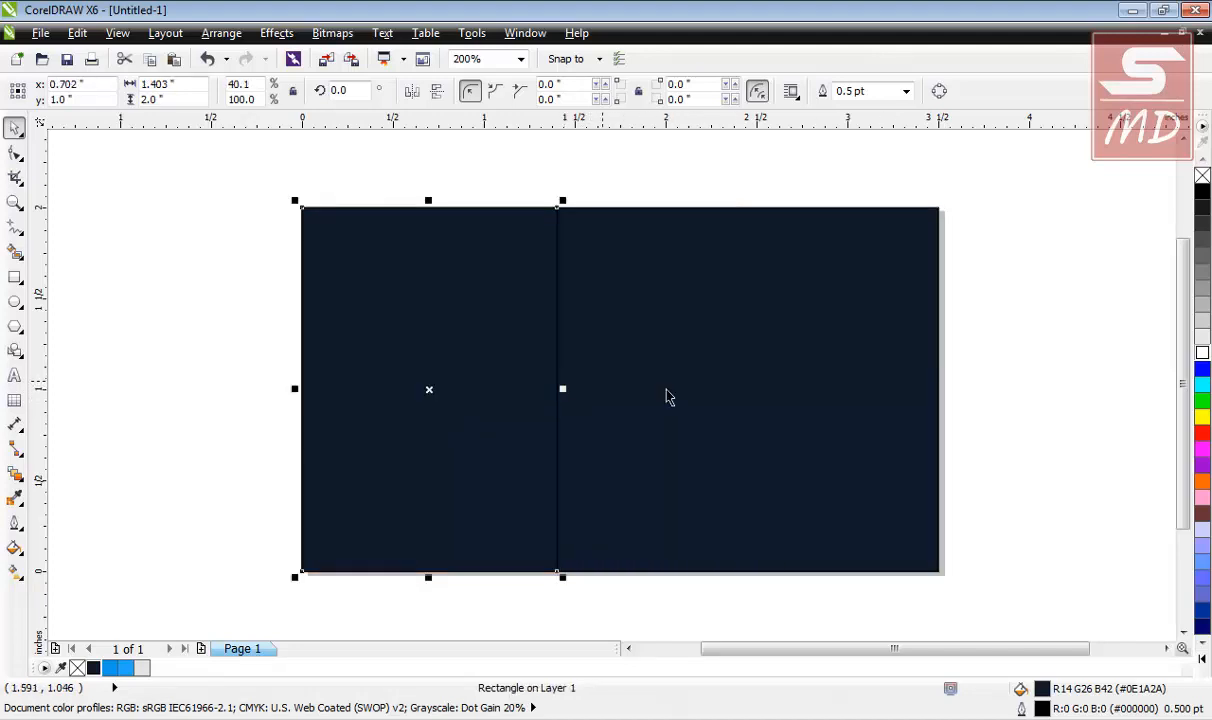
{"action": "left_click", "coordinate": [668, 398]}
{"action": "key", "text": "Delete"}
{"action": "left_click", "coordinate": [452, 338]}
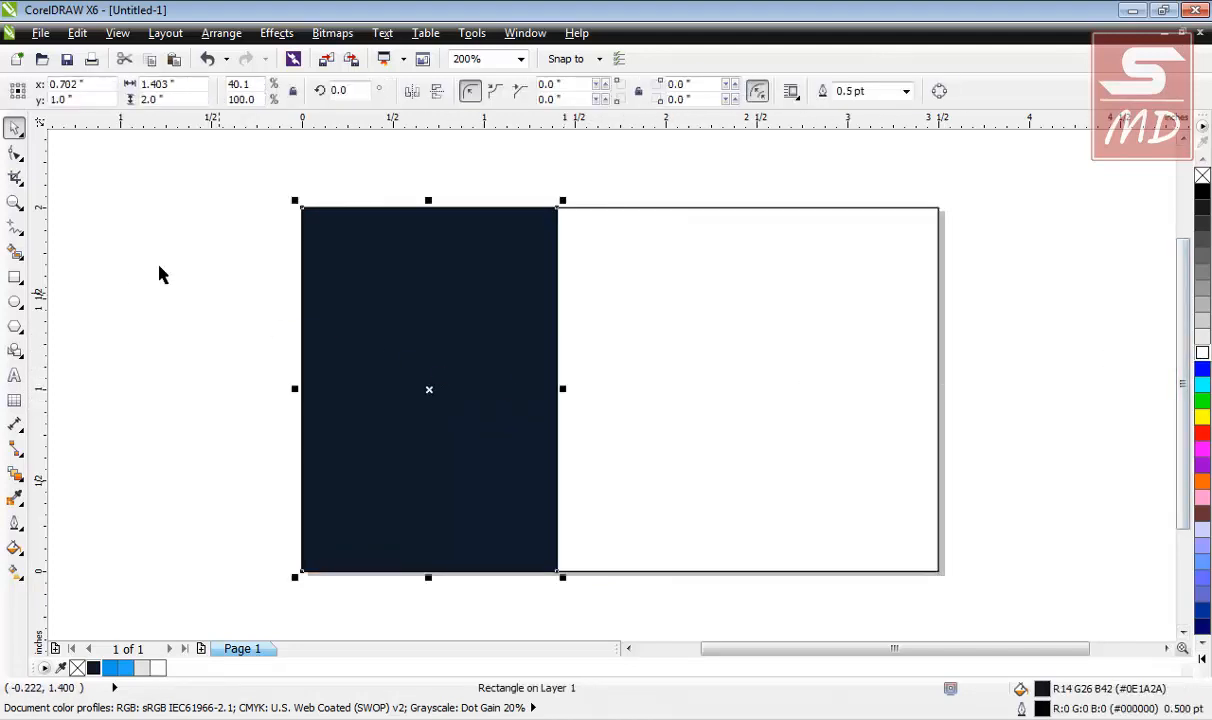
Convert the navy panel to curves and shift its top-right node left into a diagonal edge.
{"action": "key", "text": "ctrl+q"}
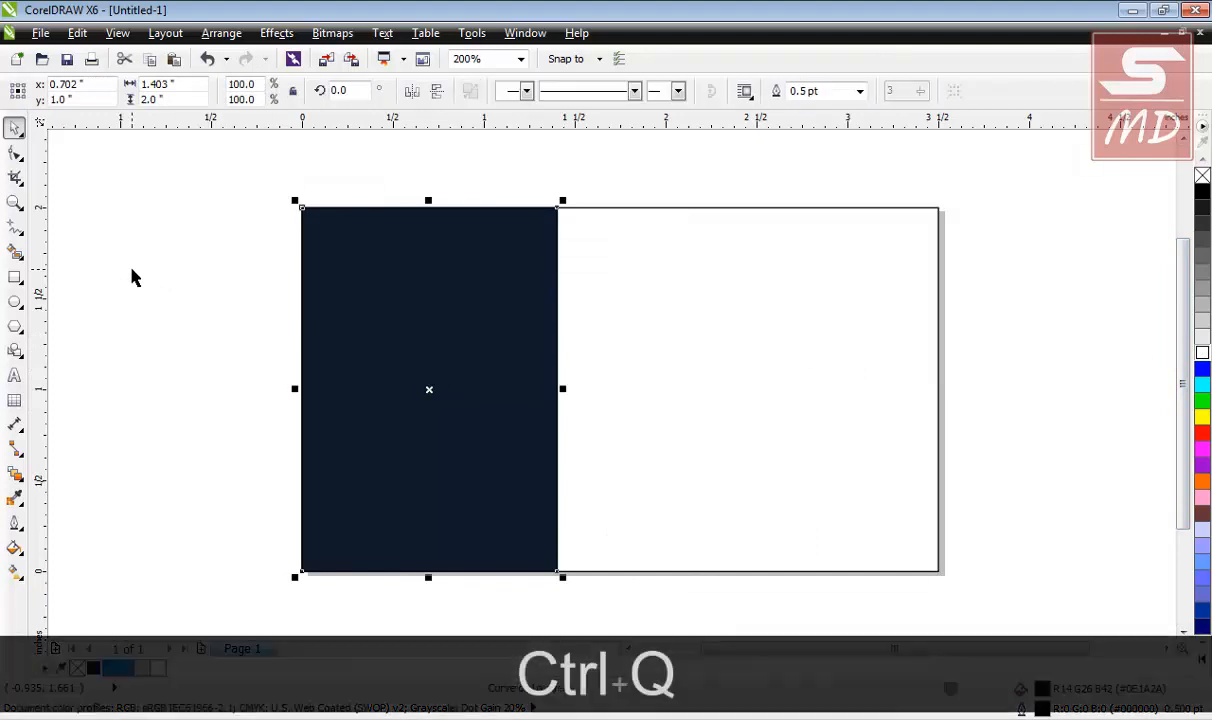
{"action": "left_click", "coordinate": [365, 279]}
{"action": "left_click", "coordinate": [13, 155]}
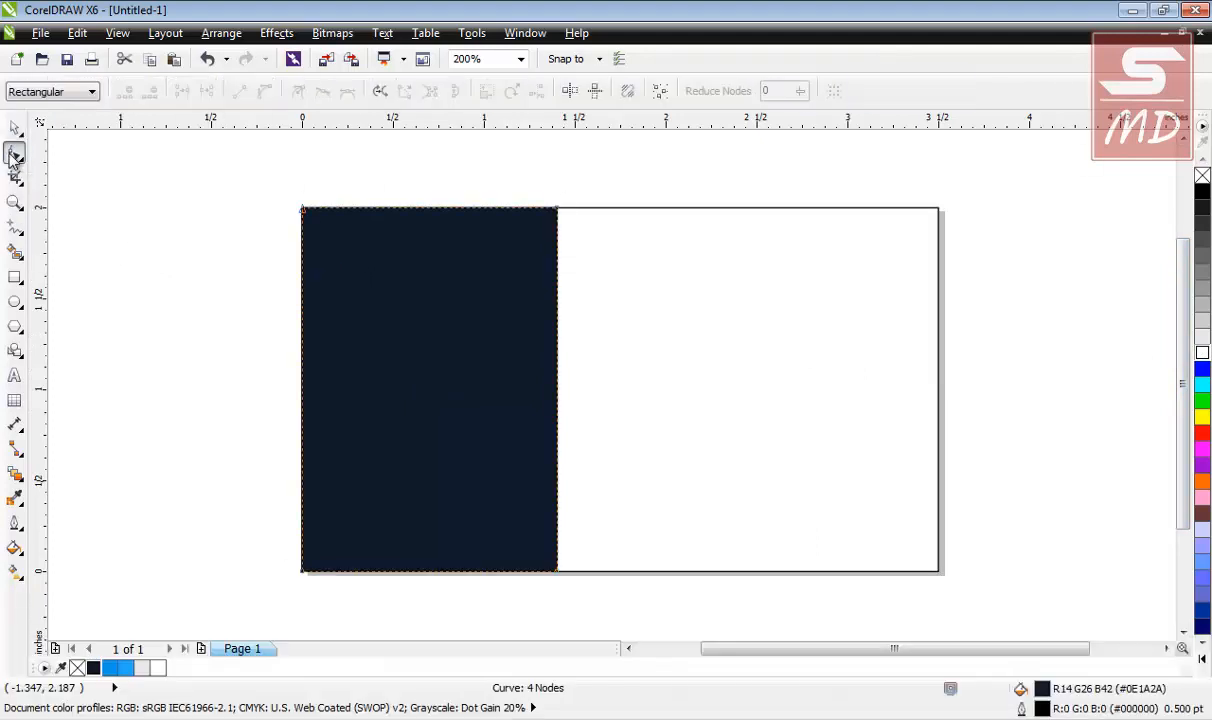
{"action": "left_click", "coordinate": [556, 210]}
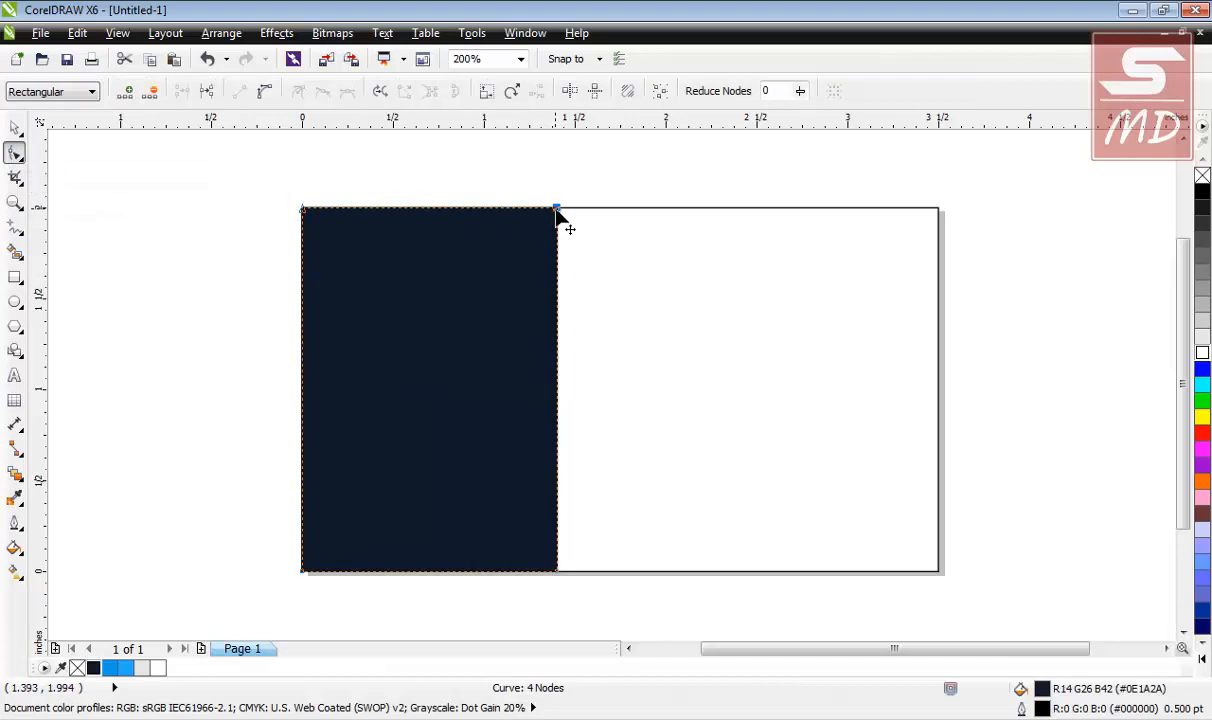
{"action": "key", "text": "Left"}
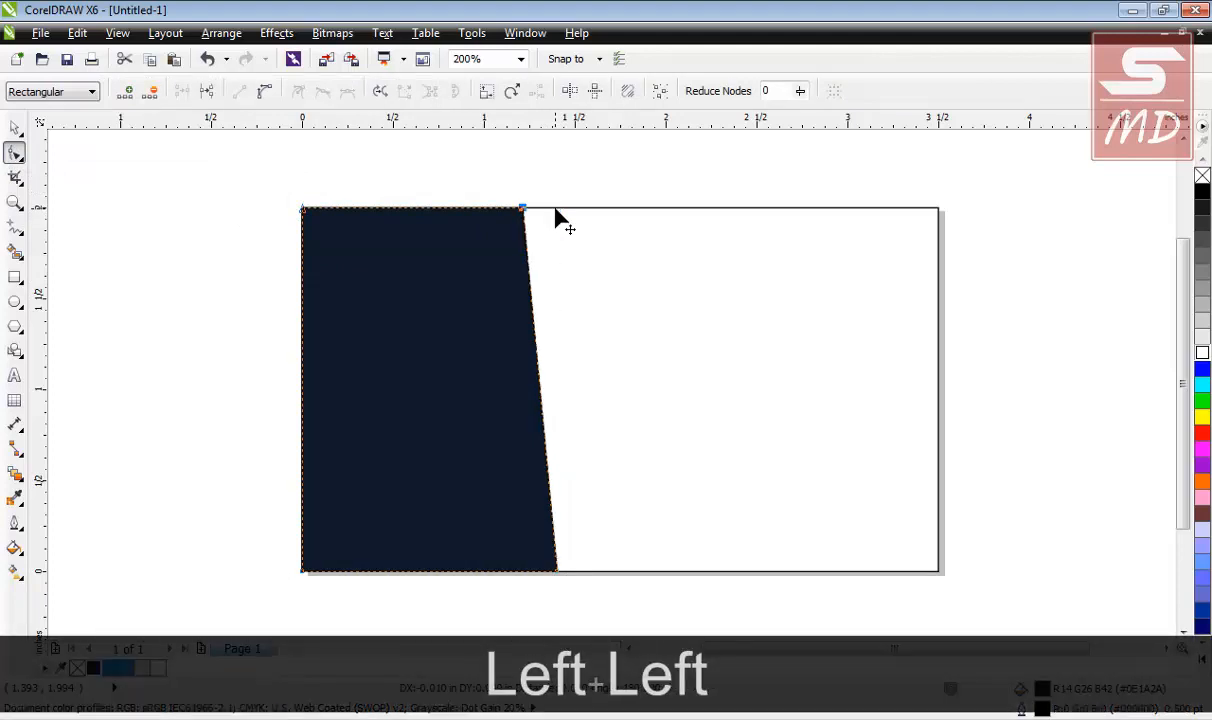
{"action": "key", "text": "Left"}
{"action": "key", "text": "Left"}
{"action": "key", "text": "Left"}
{"action": "key", "text": "Left"}
{"action": "key", "text": "Left"}
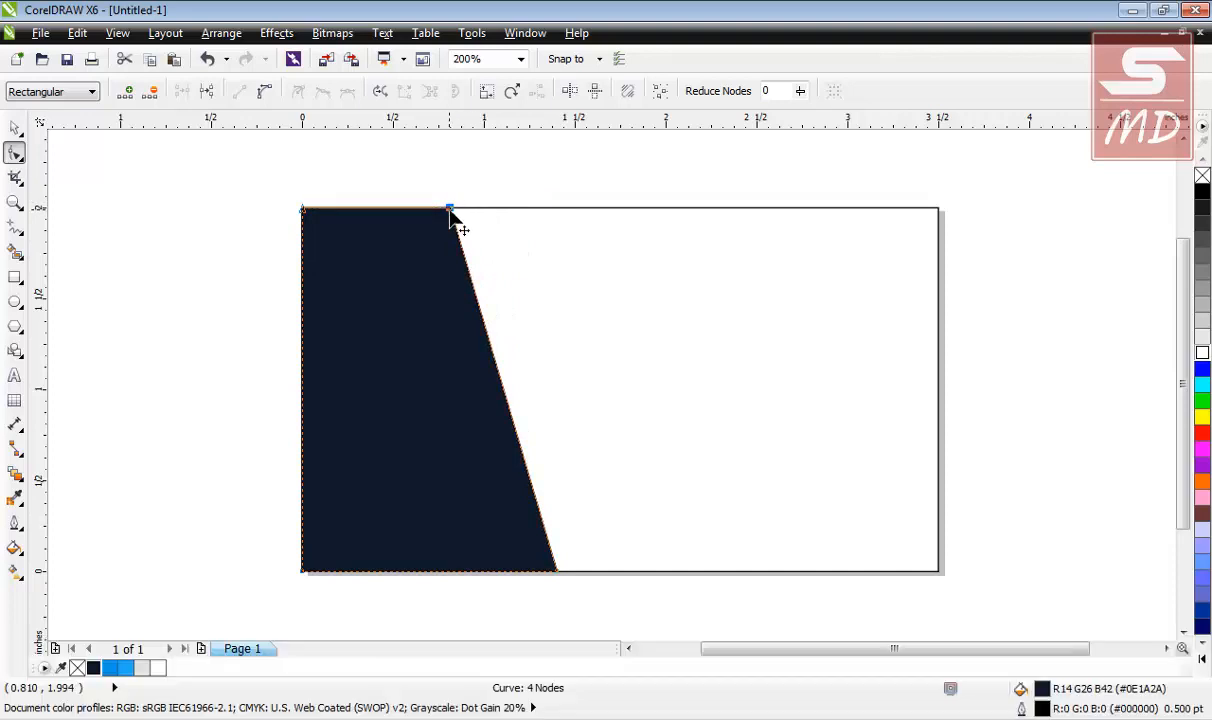
{"action": "left_click_drag", "start_coordinate": [449, 210], "coordinate": [351, 210]}
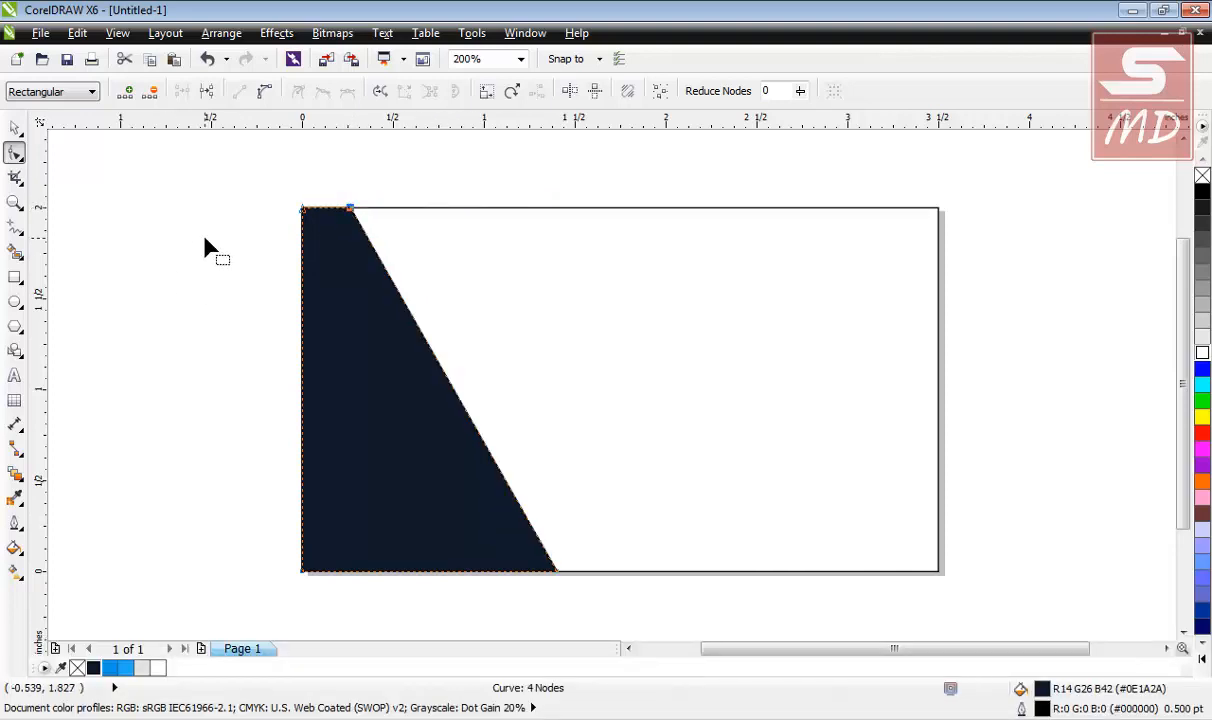
{"action": "key", "text": "space"}
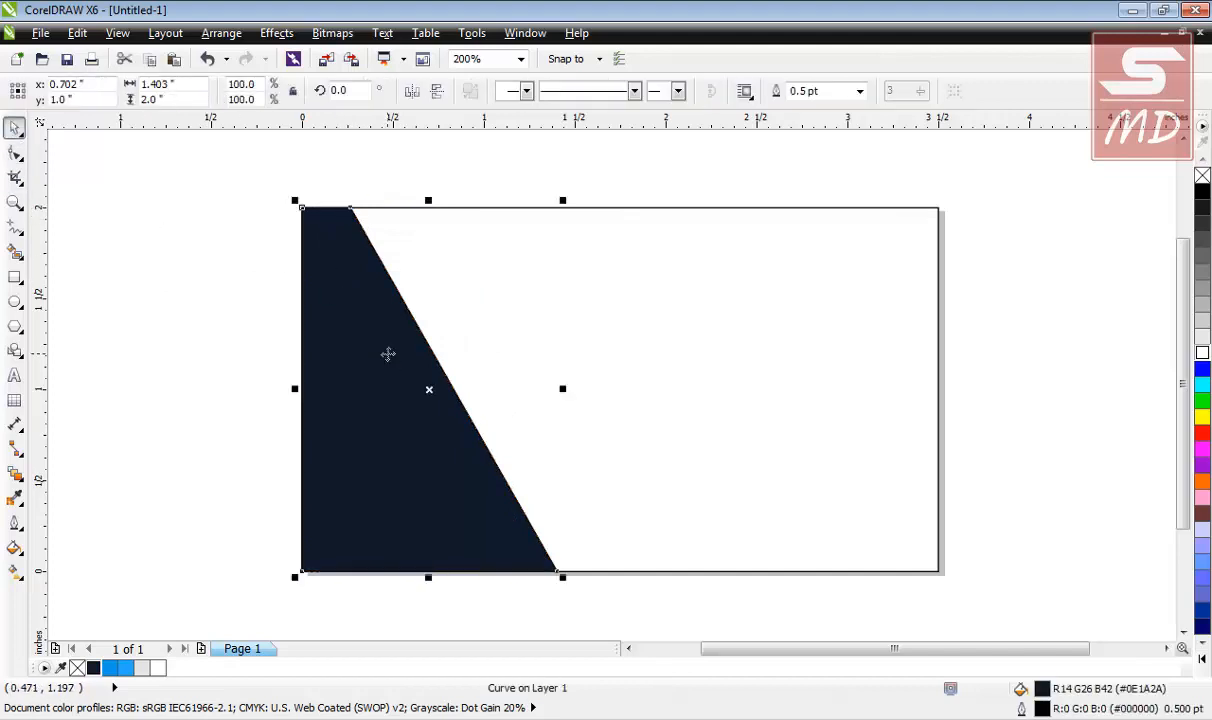
{"action": "left_click", "coordinate": [235, 338]}
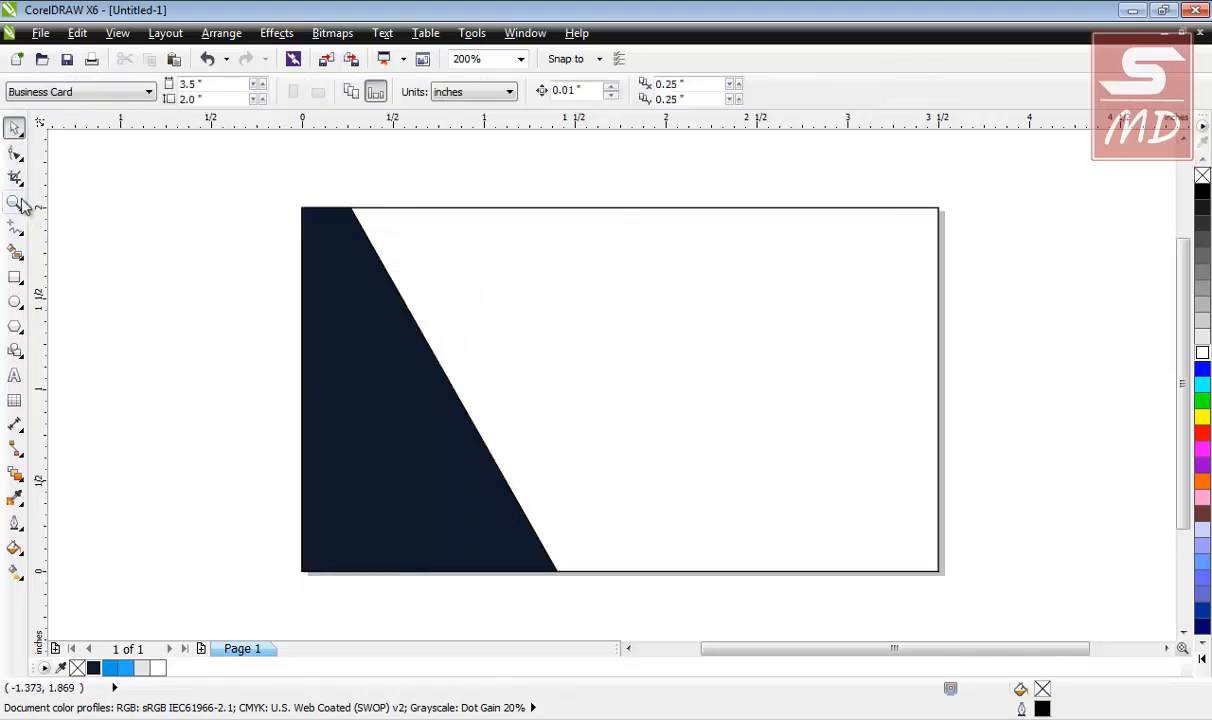
Draw a thin rectangle down from the panel's top and fill it blue (#0D98E9).
{"action": "left_click", "coordinate": [15, 280]}
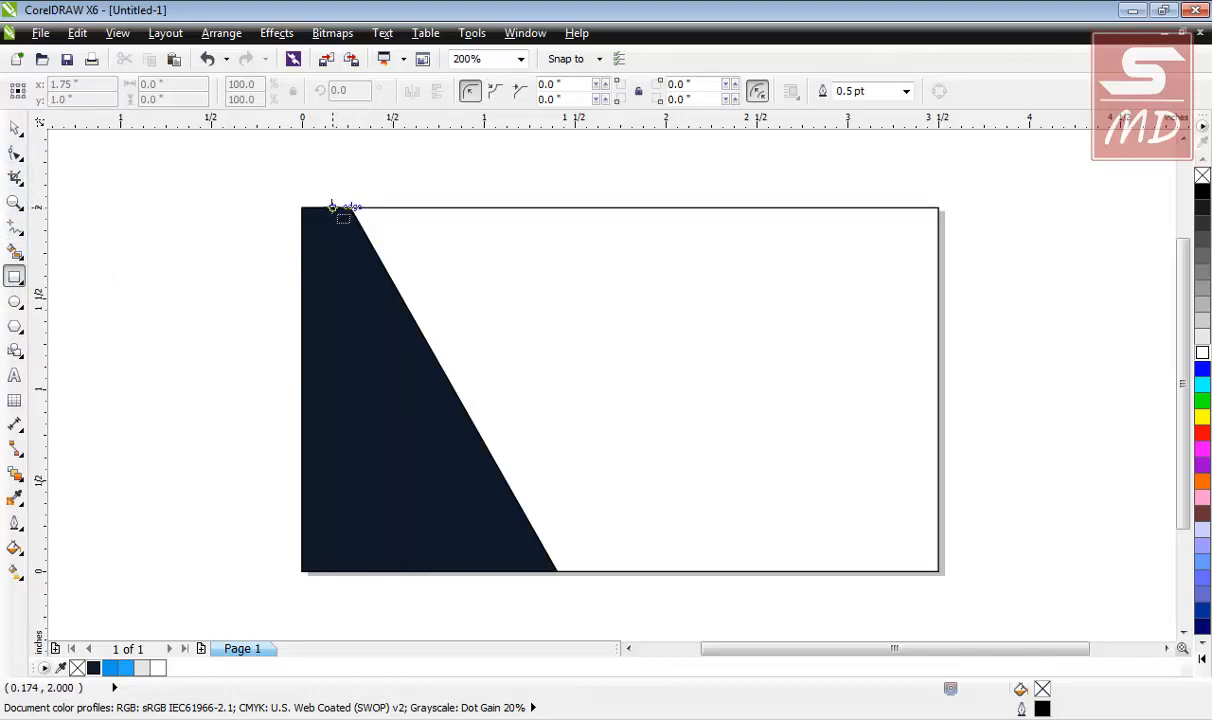
{"action": "left_click_drag", "start_coordinate": [332, 207], "coordinate": [368, 414]}
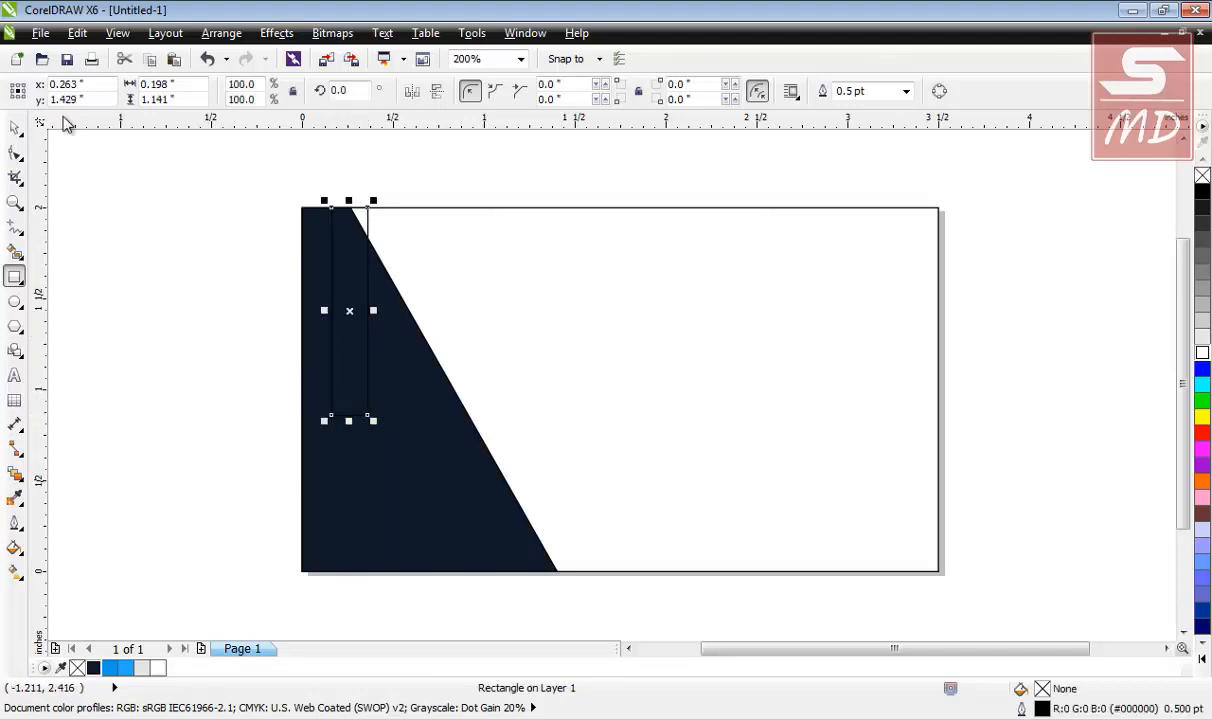
{"action": "left_click", "coordinate": [15, 127]}
{"action": "left_click", "coordinate": [110, 668]}
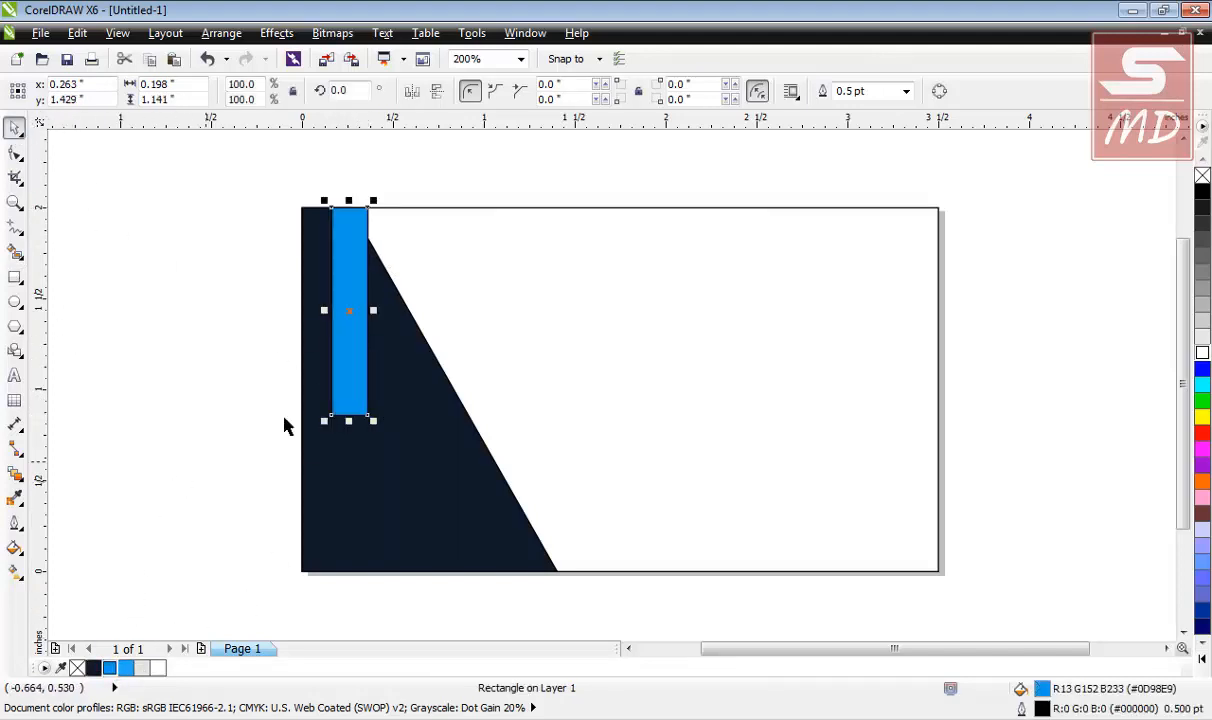
Remove the navy panel's outline and skew the blue strip parallel to its diagonal edge.
{"action": "left_click", "coordinate": [400, 460]}
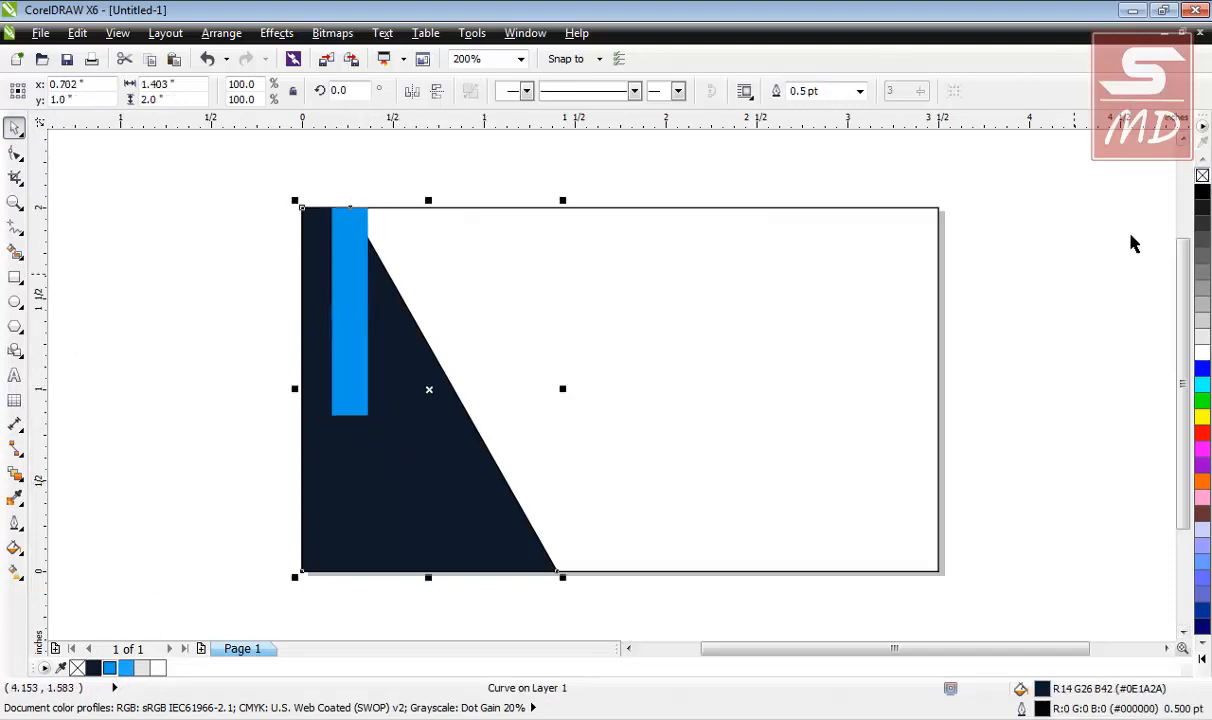
{"action": "right_click", "coordinate": [1202, 176]}
{"action": "key", "text": "Escape"}
{"action": "left_click", "coordinate": [360, 373]}
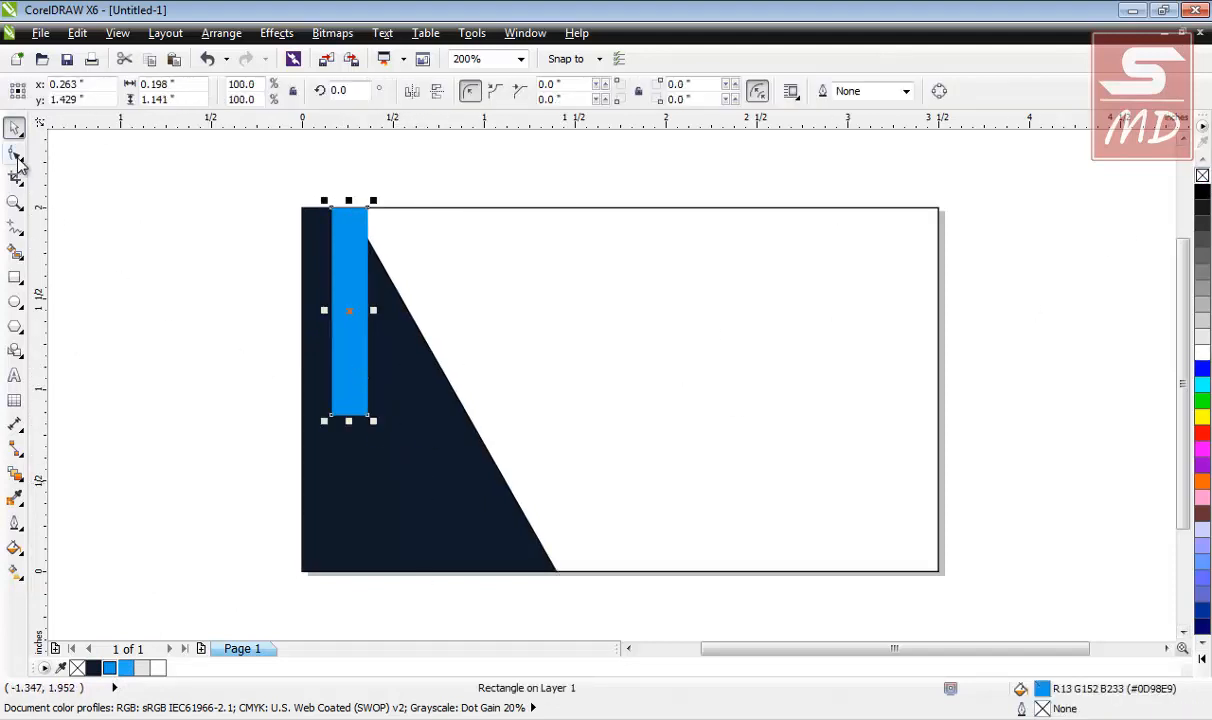
{"action": "left_click", "coordinate": [352, 400]}
{"action": "left_click_drag", "start_coordinate": [351, 424], "coordinate": [474, 405]}
{"action": "left_click", "coordinate": [215, 262]}
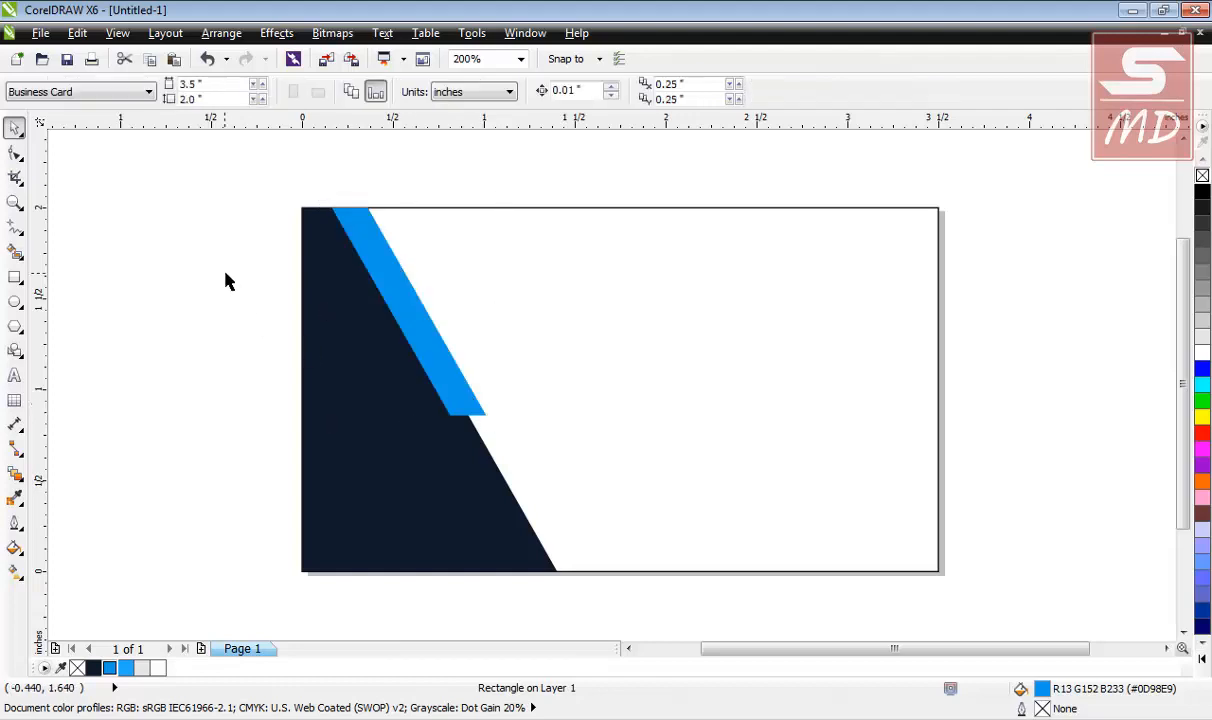
{"action": "left_click", "coordinate": [427, 344]}
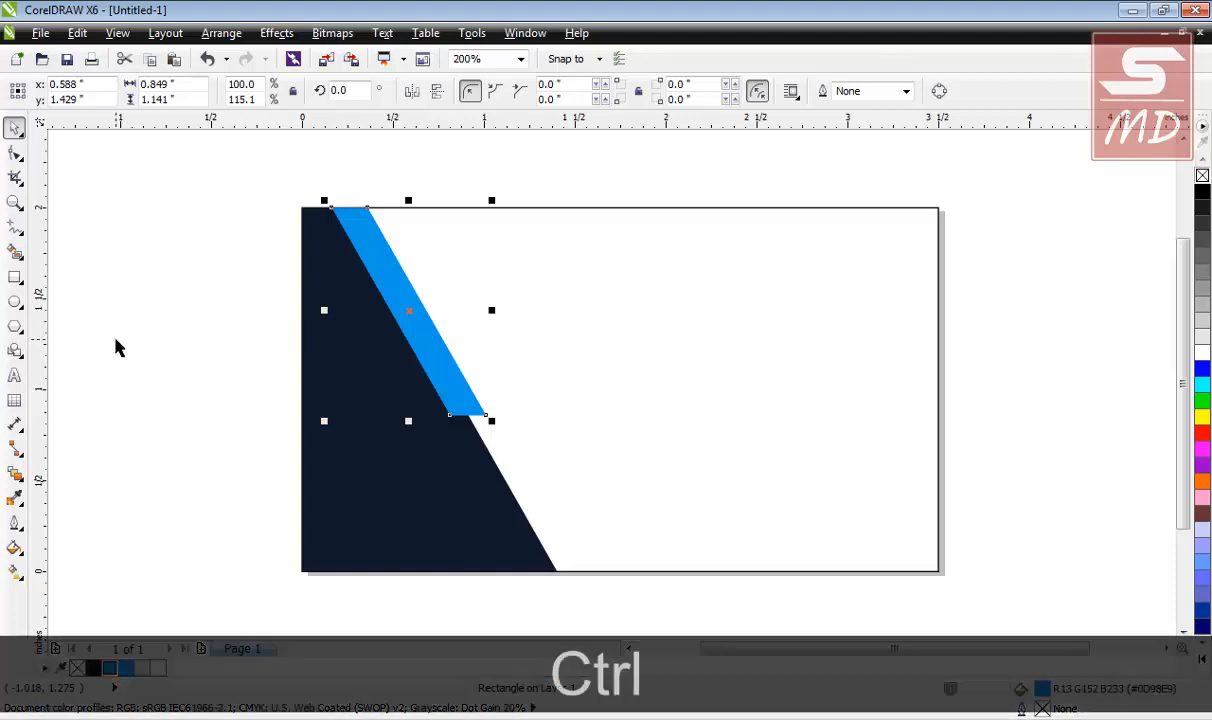
{"action": "key", "text": "ctrl+c"}
{"action": "key", "text": "ctrl+v"}
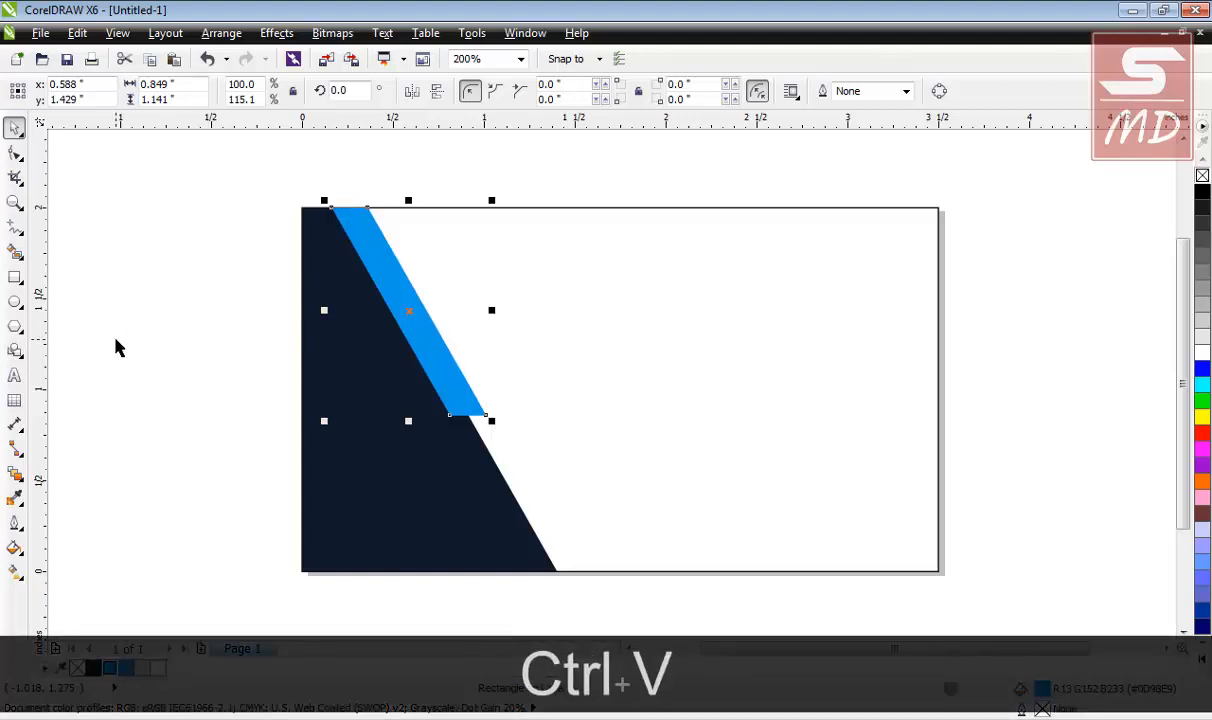
{"action": "key", "text": "Right"}
{"action": "key", "text": "Right"}
{"action": "key", "text": "Right"}
{"action": "key", "text": "Right"}
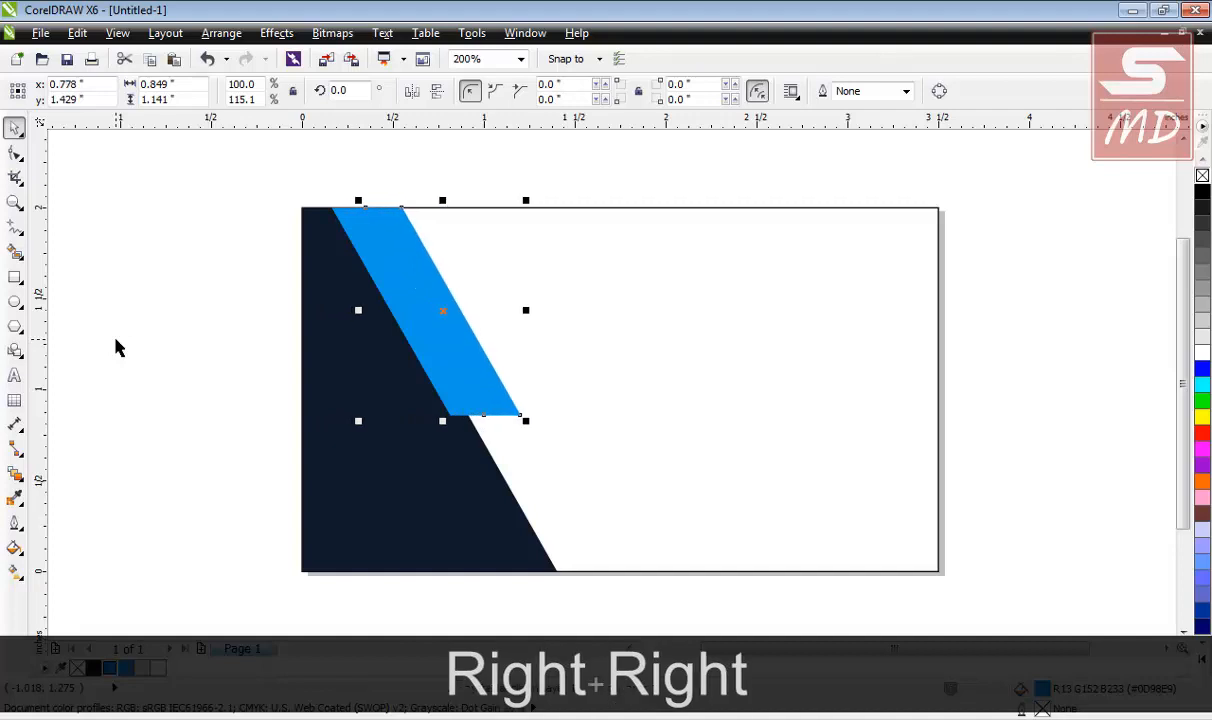
{"action": "key", "text": "Left"}
{"action": "key", "text": "Left"}
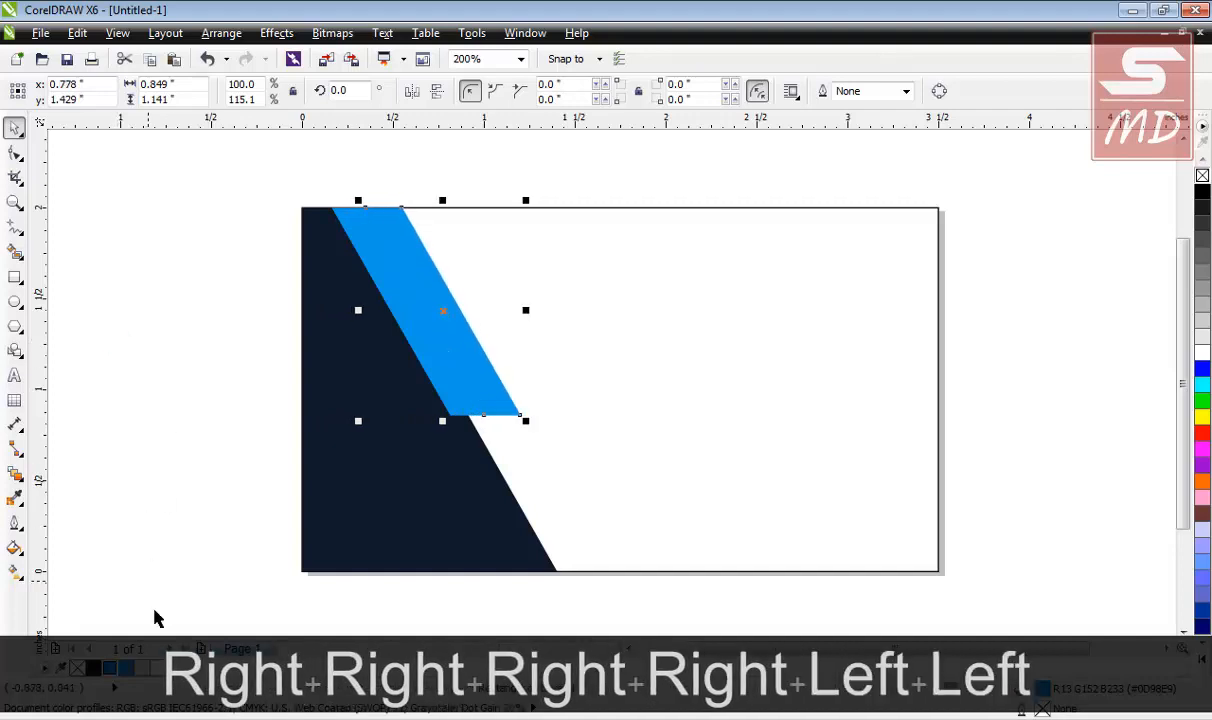
{"action": "left_click", "coordinate": [125, 668]}
{"action": "left_click", "coordinate": [268, 312]}
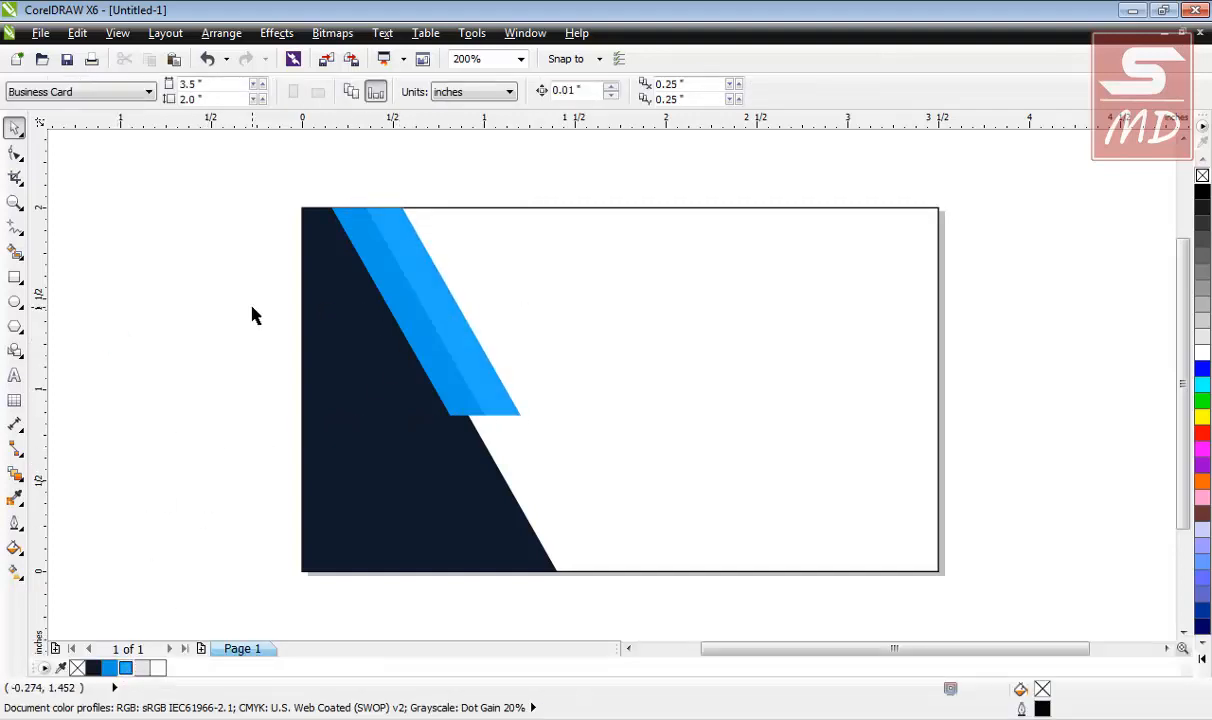
{"action": "left_click", "coordinate": [446, 387]}
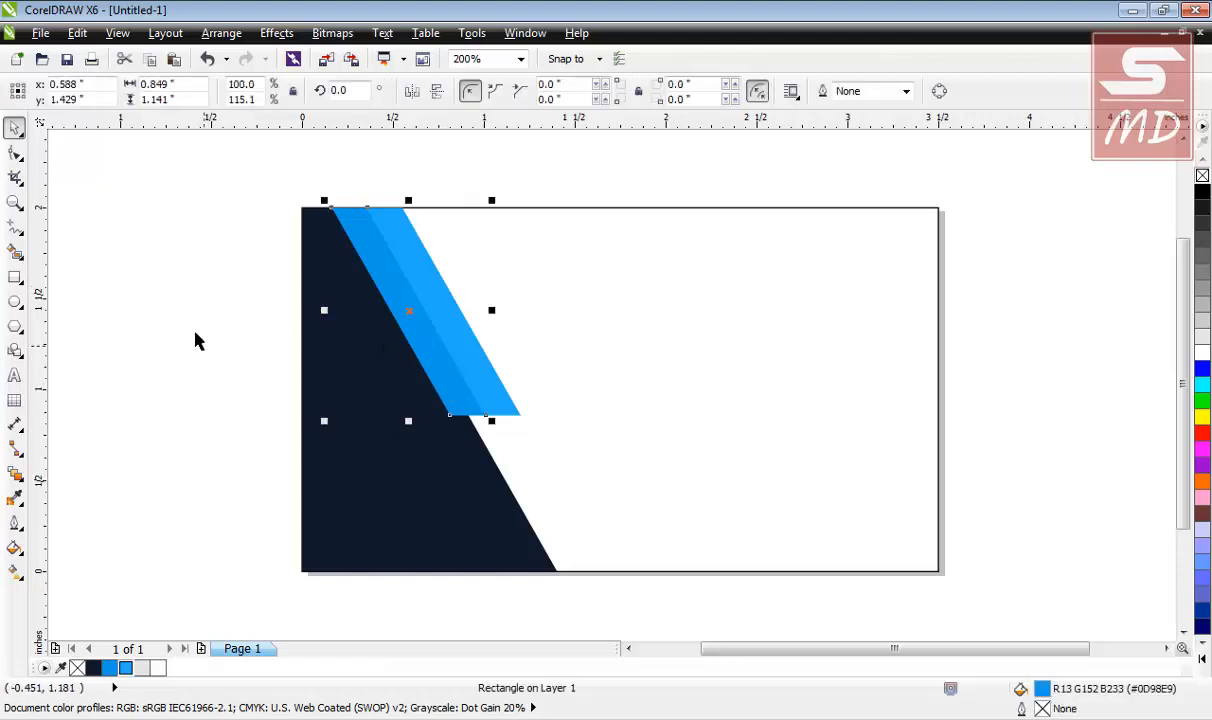
{"action": "left_click", "coordinate": [229, 209]}
{"action": "left_click_drag", "start_coordinate": [252, 177], "coordinate": [536, 441]}
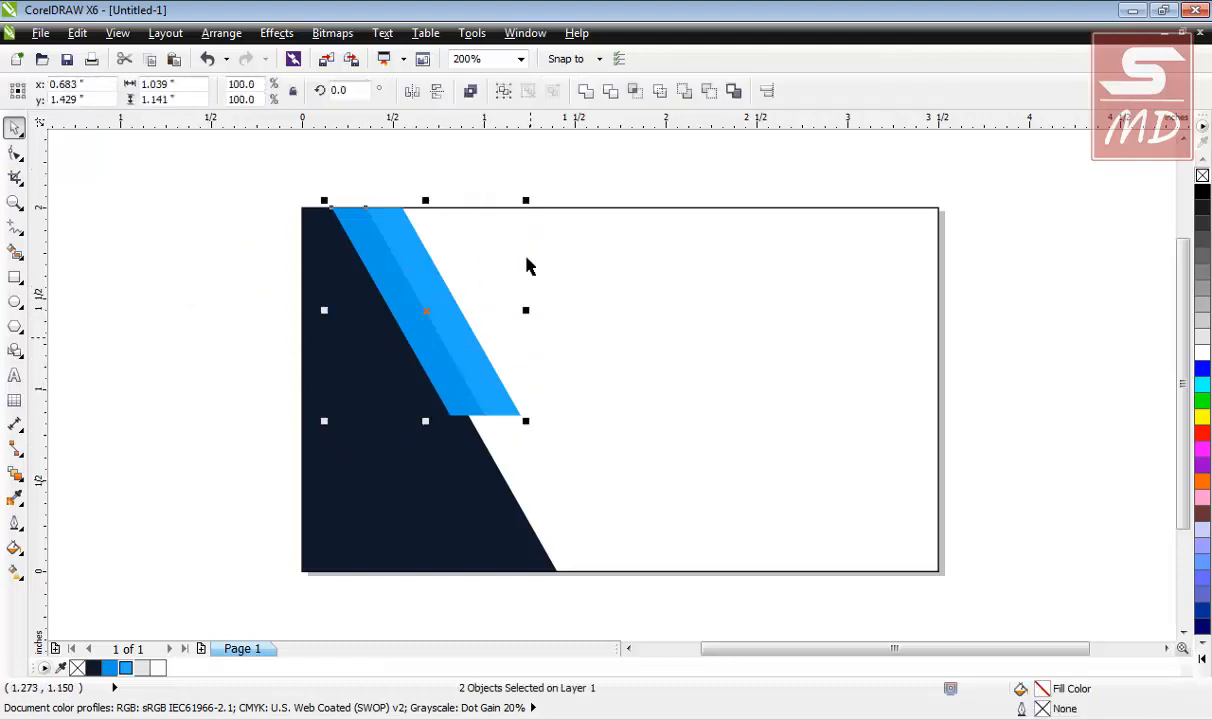
{"action": "left_click", "coordinate": [474, 91]}
{"action": "left_click", "coordinate": [16, 155]}
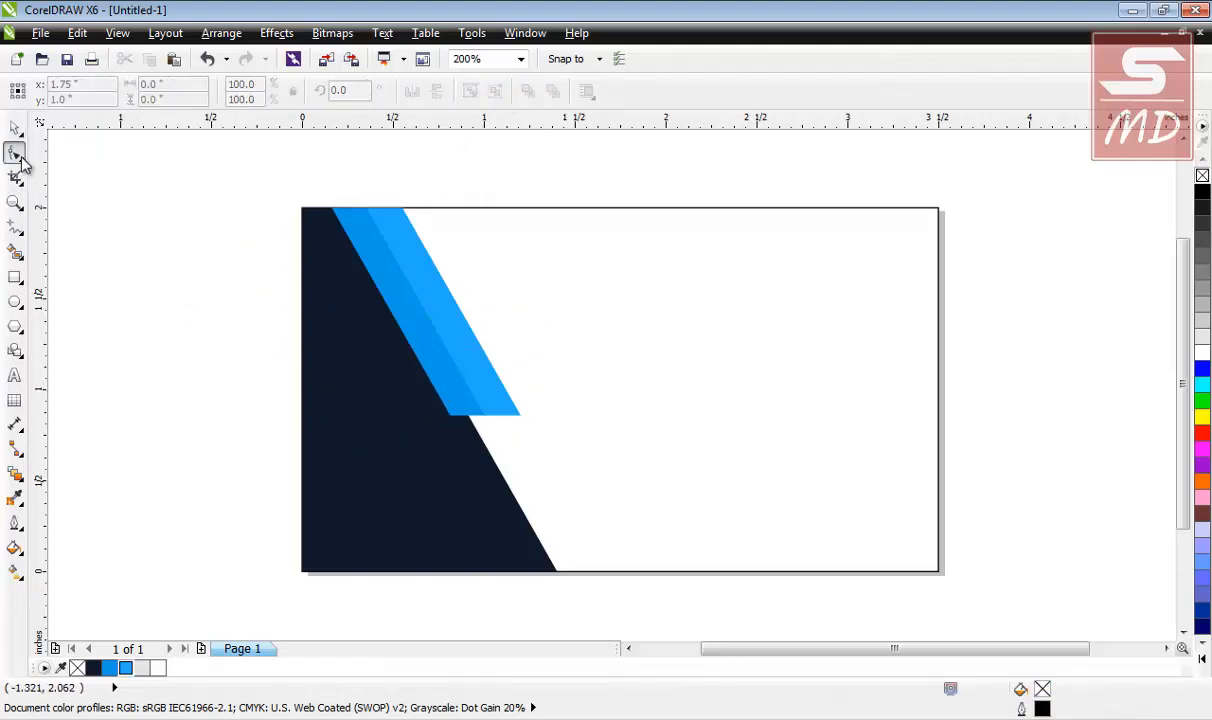
{"action": "key", "text": "ctrl+q"}
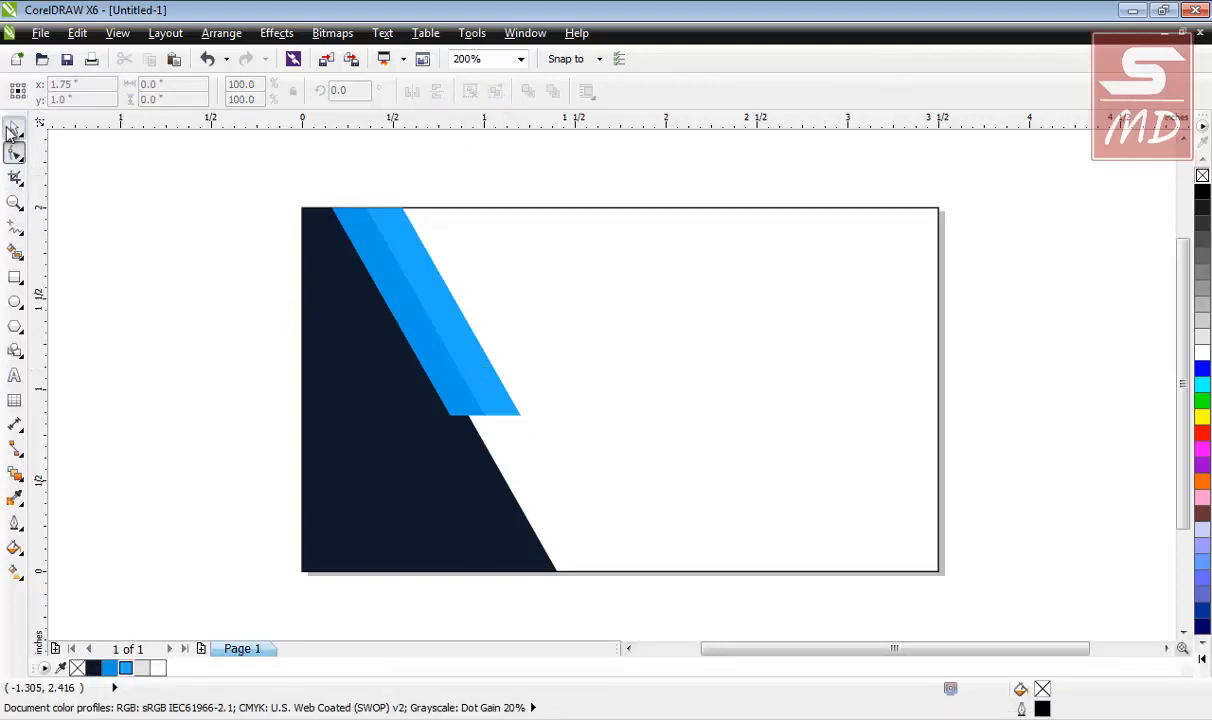
{"action": "left_click", "coordinate": [14, 130]}
{"action": "left_click", "coordinate": [458, 338]}
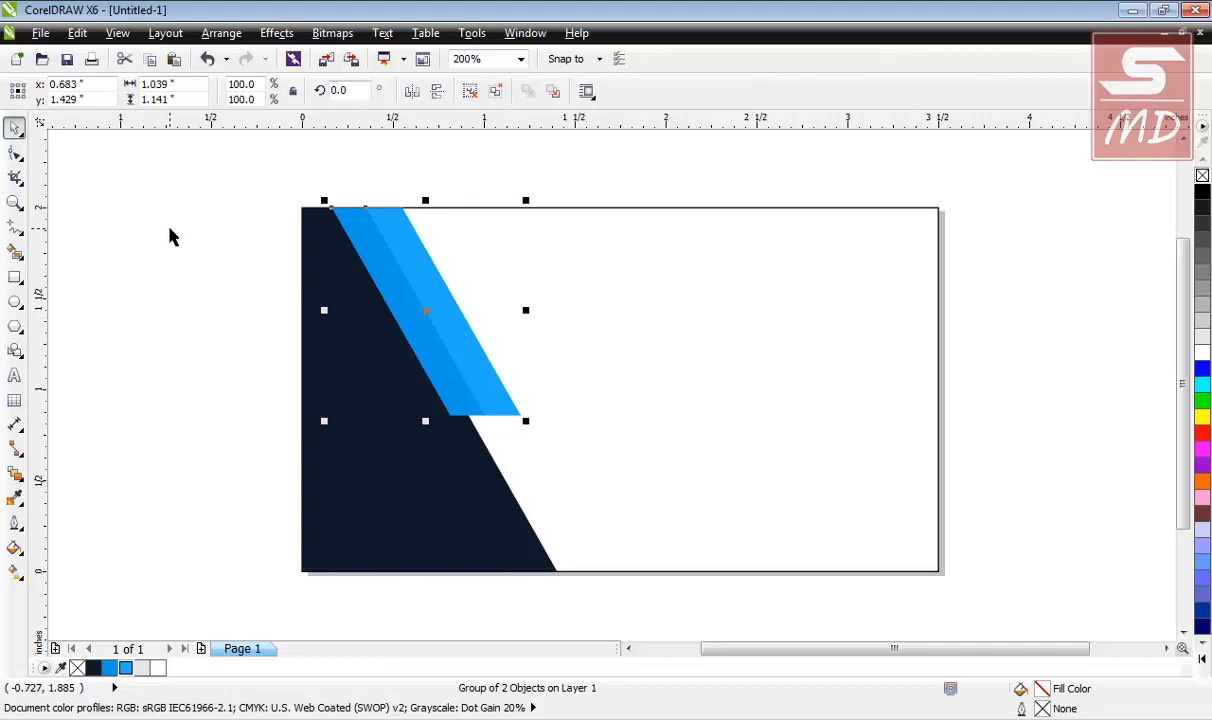
{"action": "left_click", "coordinate": [472, 92]}
{"action": "key", "text": "Escape"}
{"action": "left_click", "coordinate": [406, 265]}
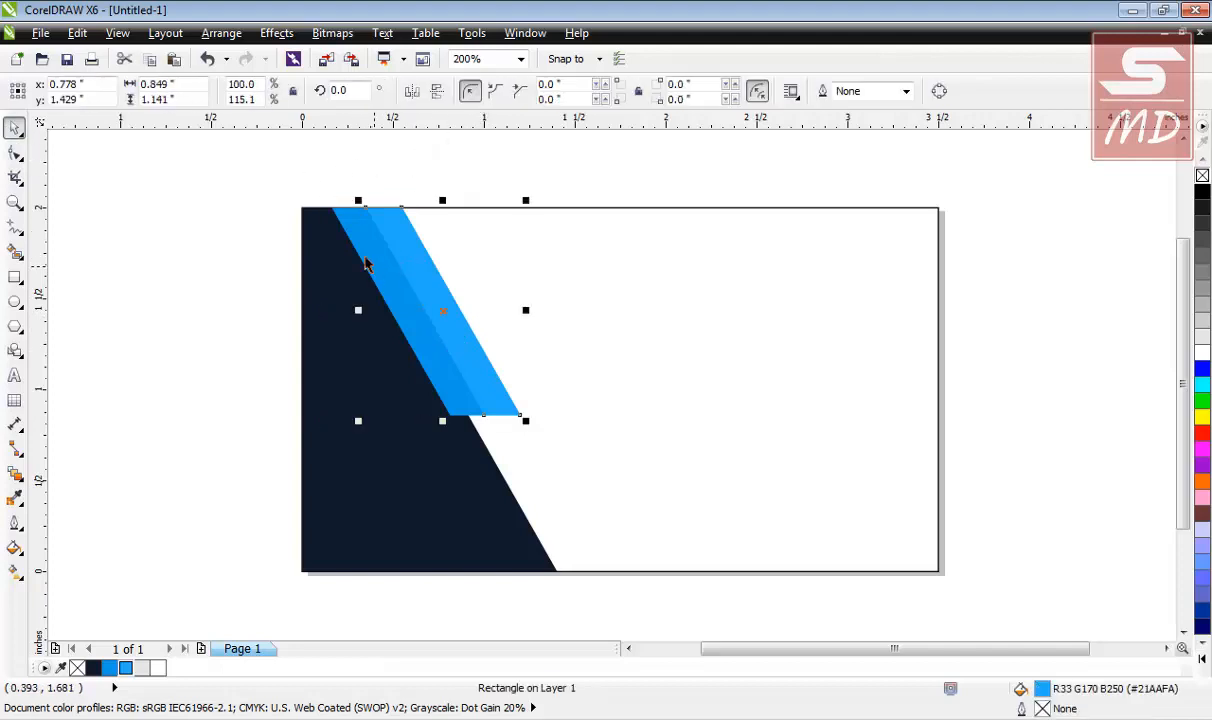
{"action": "key", "text": "Escape"}
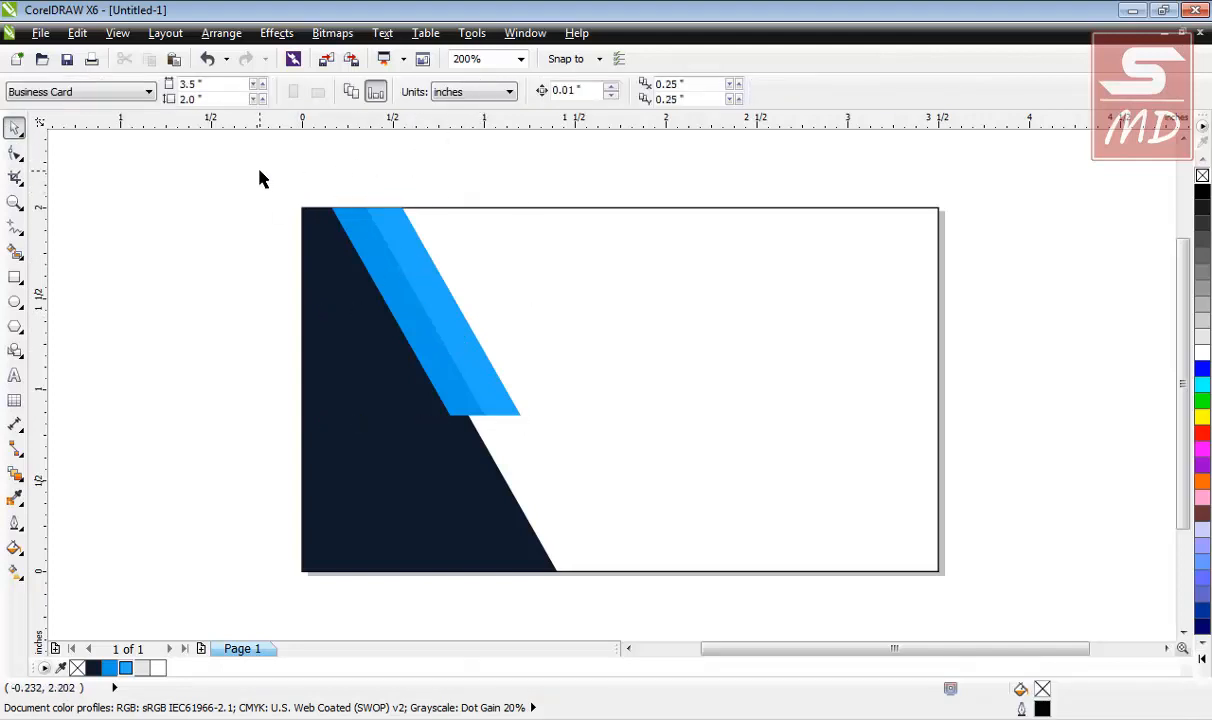
Draw a narrow full-height rectangle and skew it parallel to the navy panel's edge.
{"action": "left_click", "coordinate": [407, 293]}
{"action": "key", "text": "Escape"}
{"action": "left_click", "coordinate": [14, 279]}
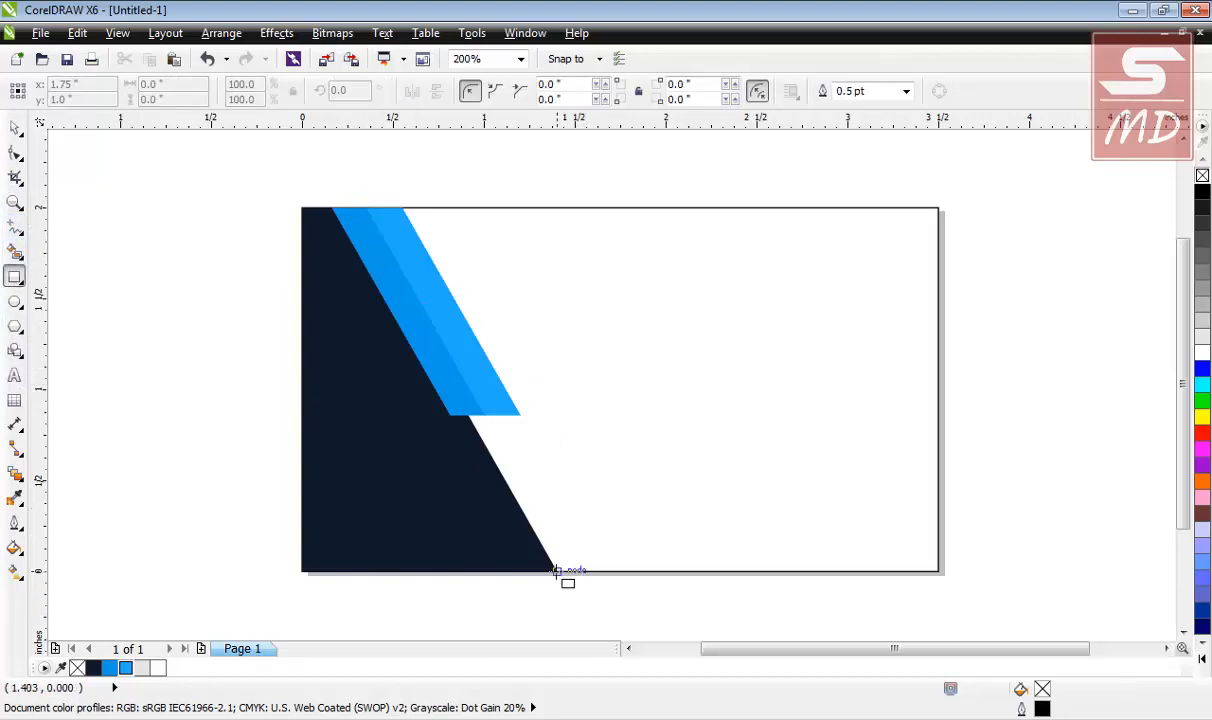
{"action": "left_click_drag", "start_coordinate": [557, 572], "coordinate": [584, 200]}
{"action": "left_click", "coordinate": [15, 127]}
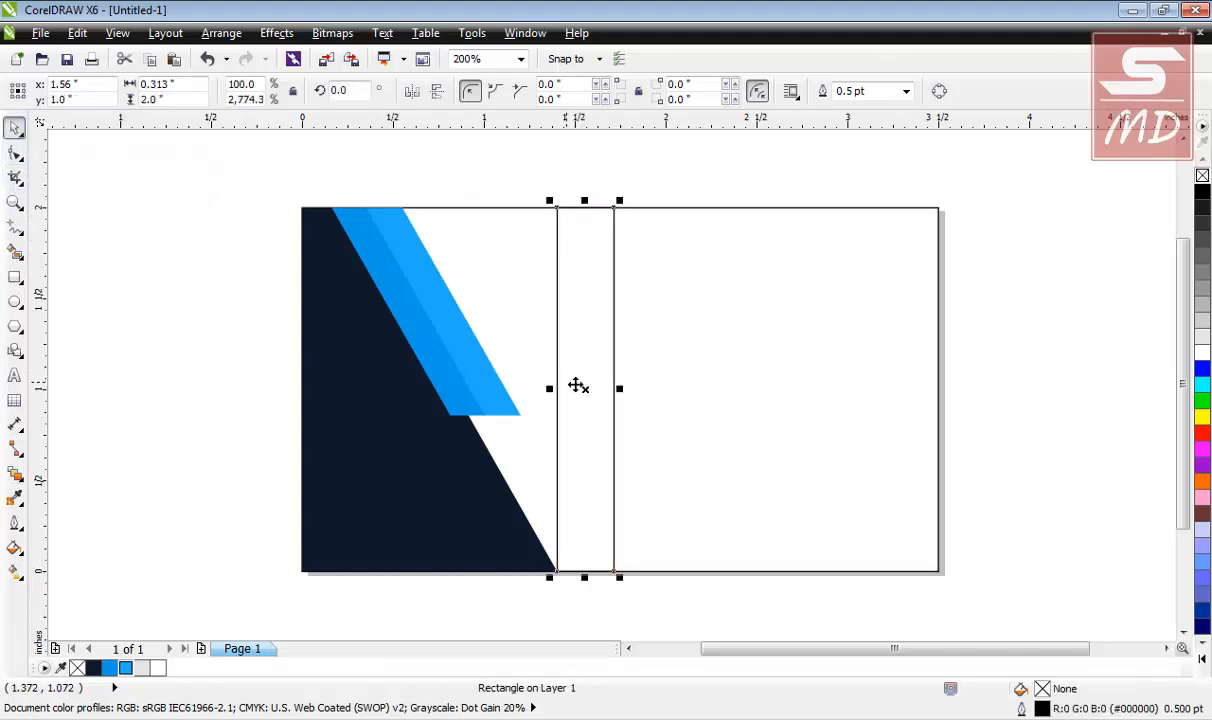
{"action": "left_click", "coordinate": [583, 388]}
{"action": "left_click_drag", "start_coordinate": [590, 205], "coordinate": [378, 231]}
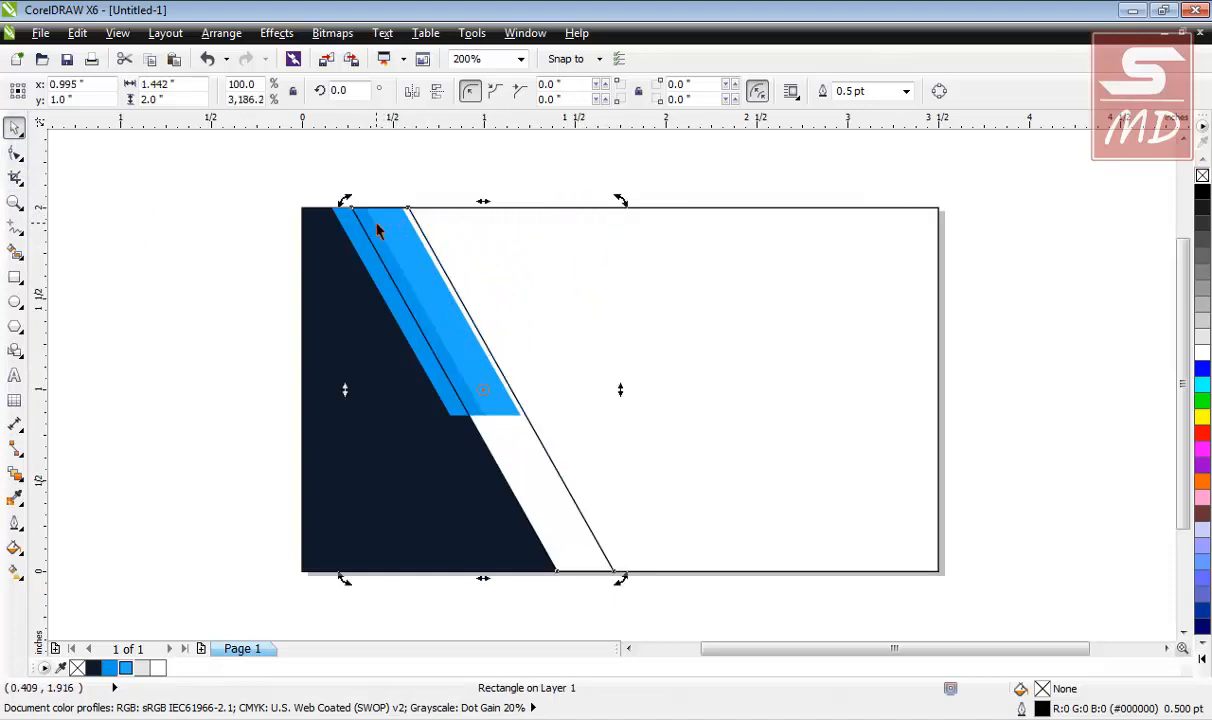
Bring the blue strip in front of the new slanted strip.
{"action": "left_click", "coordinate": [225, 160]}
{"action": "left_click_drag", "start_coordinate": [227, 149], "coordinate": [610, 463]}
{"action": "key", "text": "shift+Page_Up"}
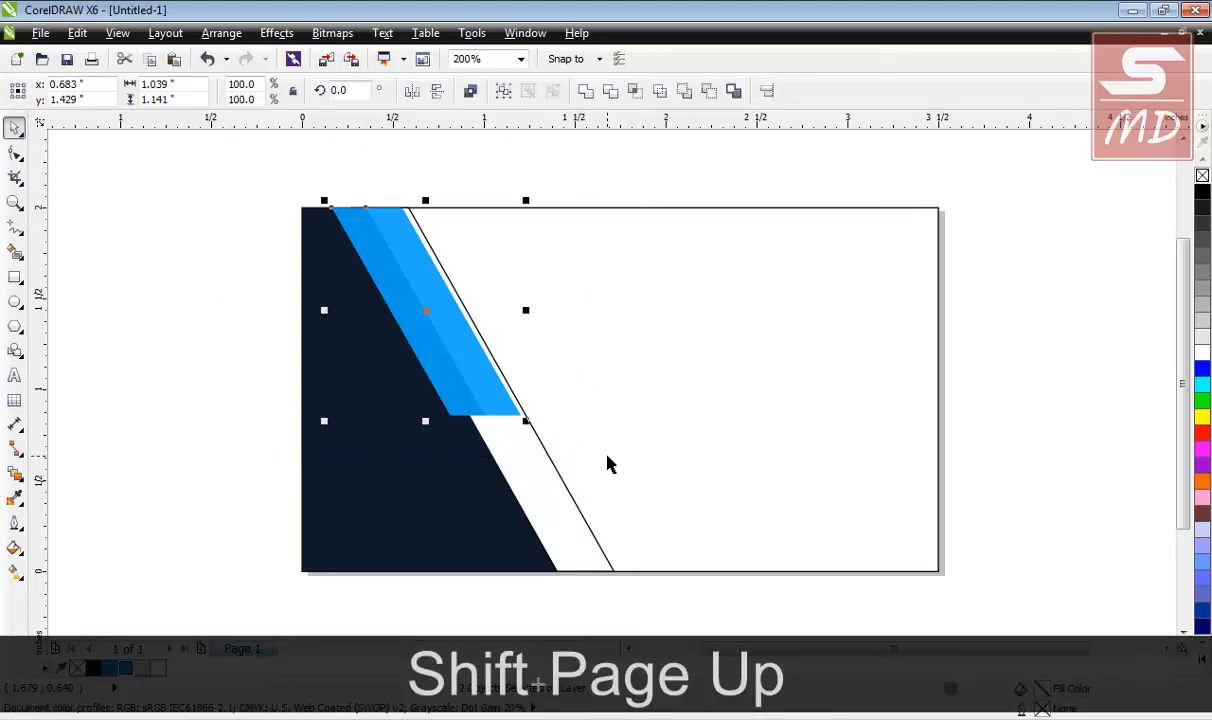
{"action": "left_click", "coordinate": [260, 399]}
Convert the slanted strip to curves and nudge its right nodes right to widen it.
{"action": "left_click", "coordinate": [563, 492]}
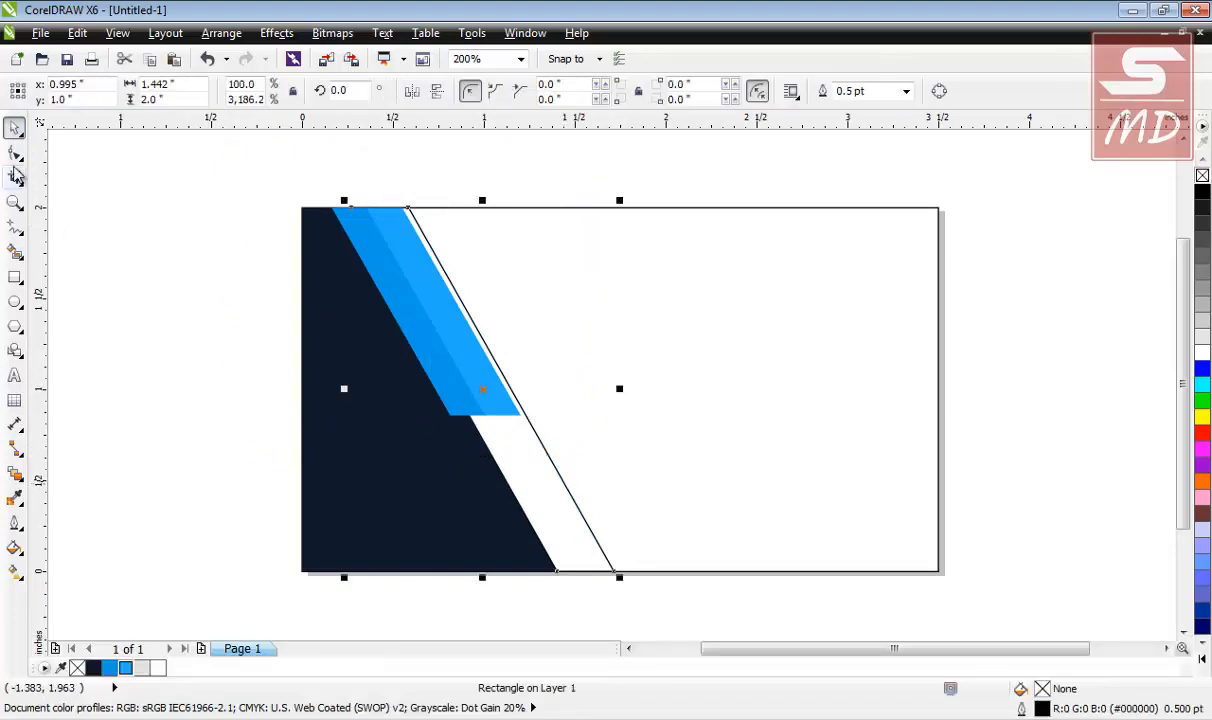
{"action": "left_click", "coordinate": [15, 152]}
{"action": "key", "text": "ctrl+q"}
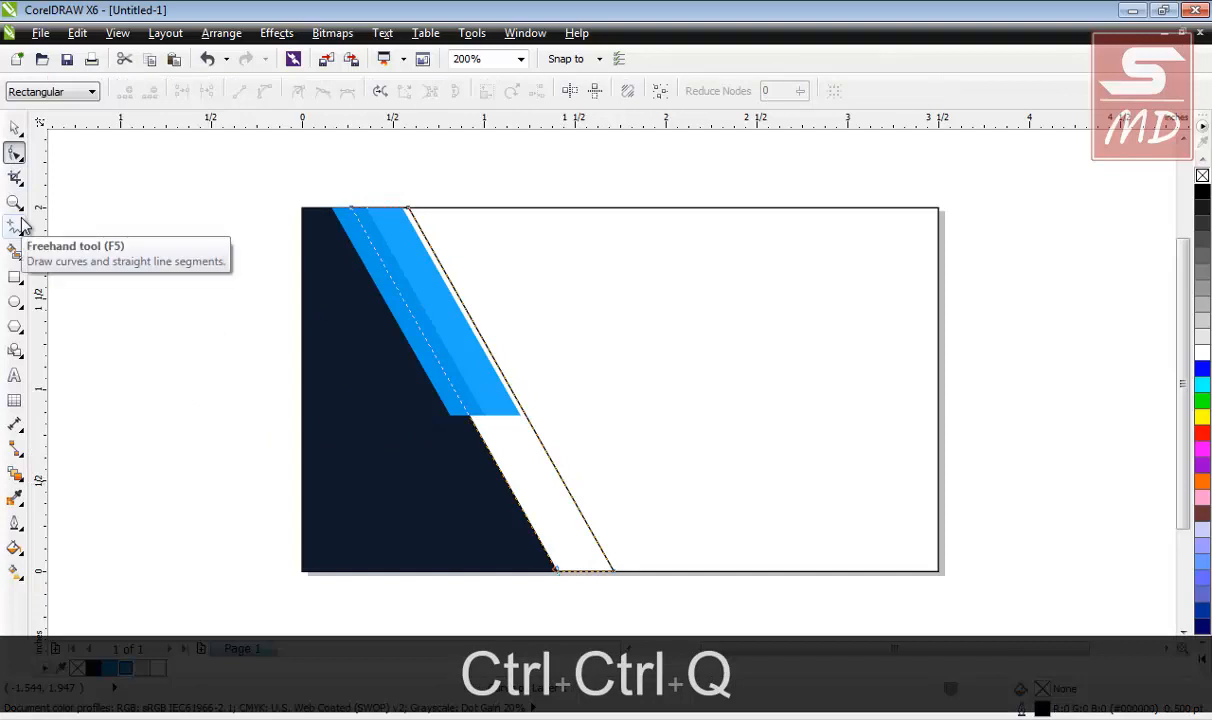
{"action": "left_click", "coordinate": [612, 571]}
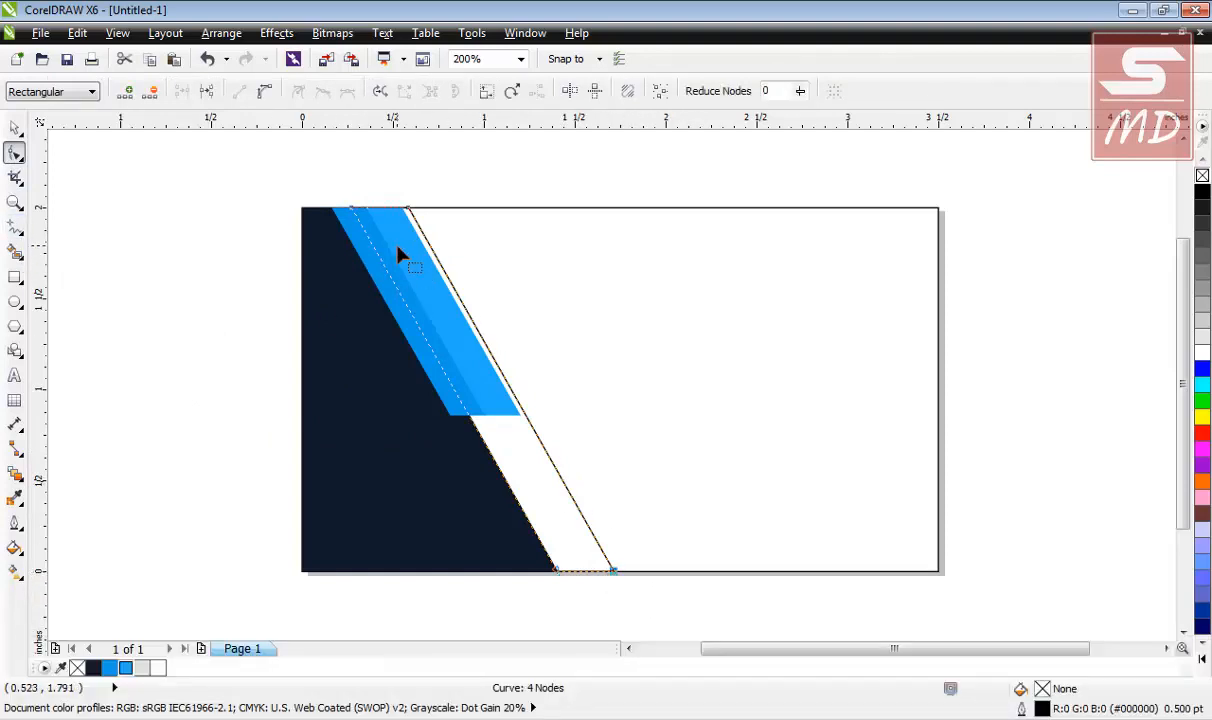
{"action": "left_click", "coordinate": [408, 209], "text": "shift"}
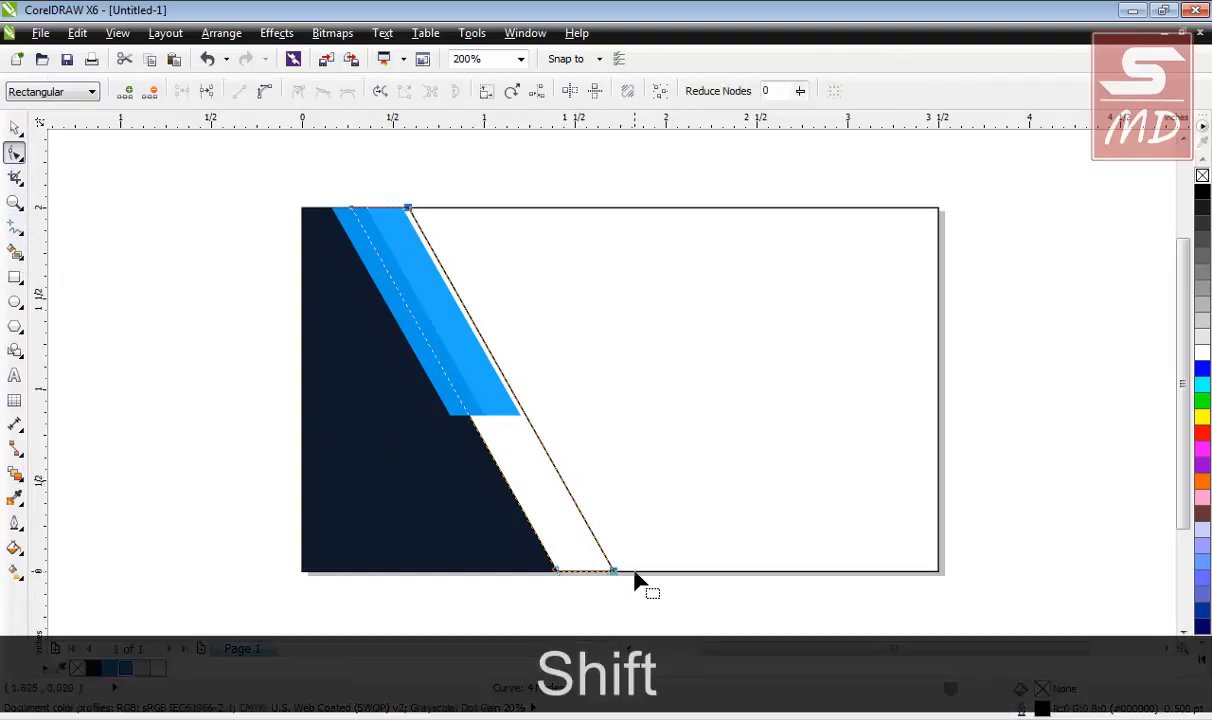
{"action": "key", "text": "Right"}
{"action": "key", "text": "Right"}
{"action": "key", "text": "Right"}
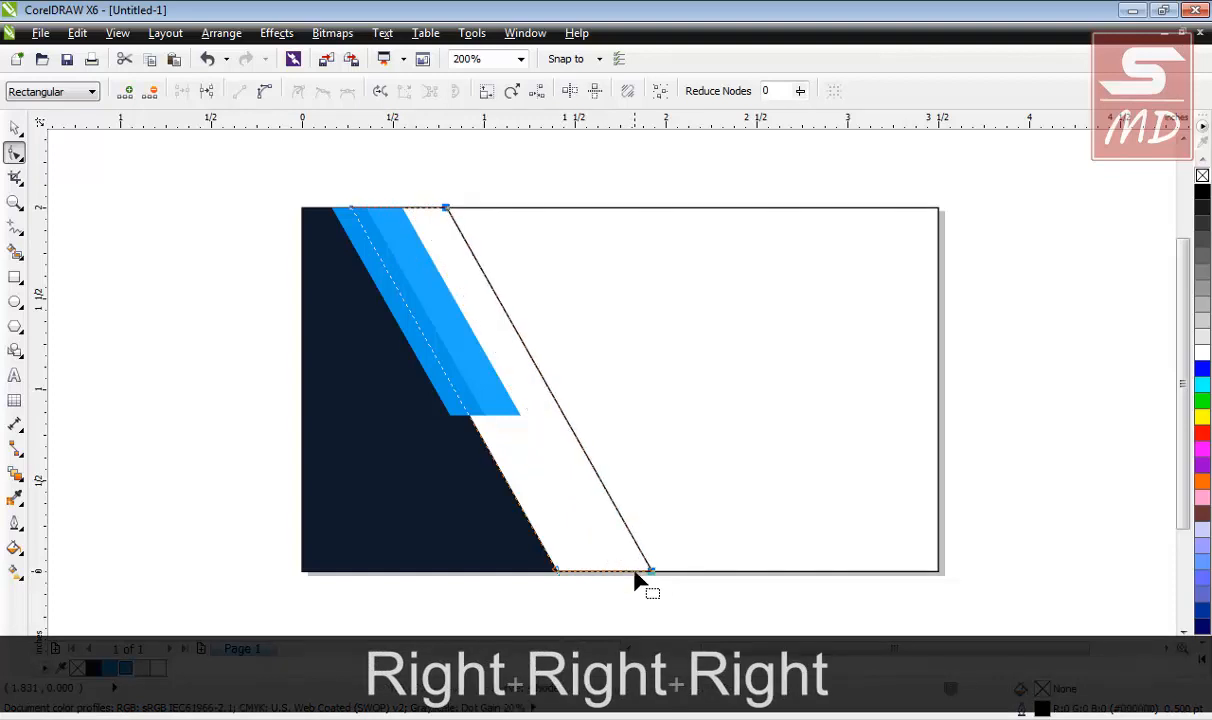
{"action": "key", "text": "Right"}
{"action": "key", "text": "Right"}
{"action": "key", "text": "Right"}
{"action": "left_click", "coordinate": [14, 128]}
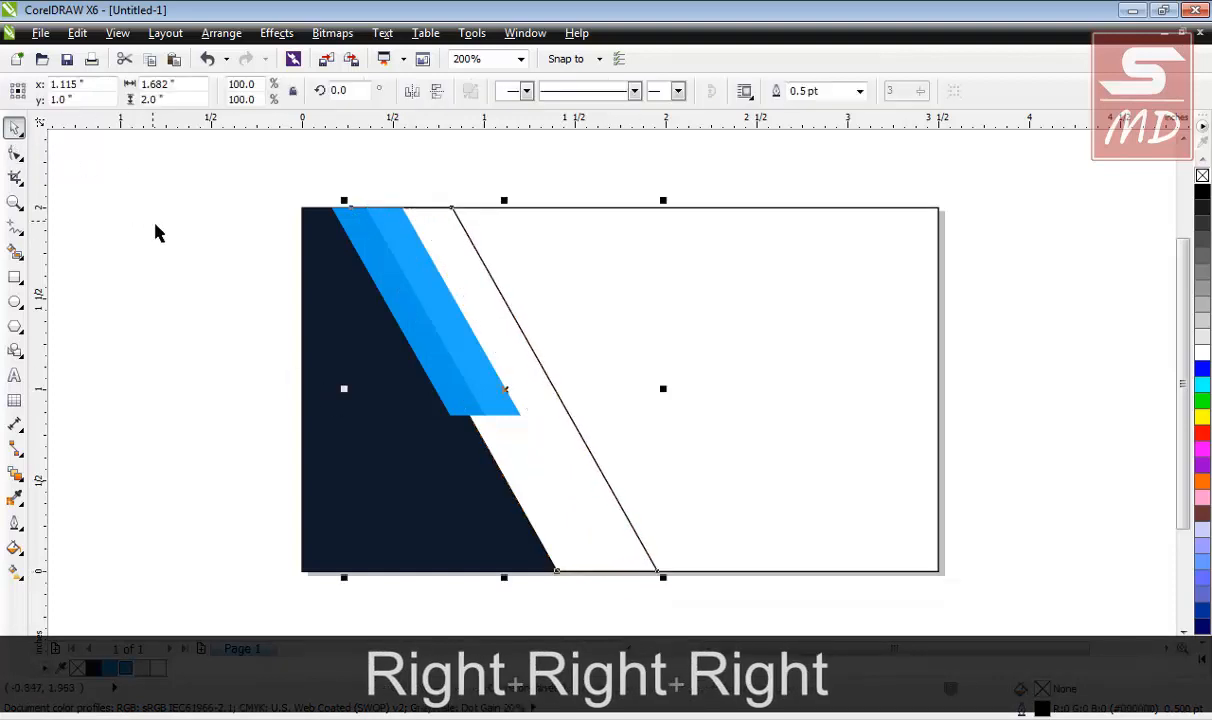
{"action": "left_click", "coordinate": [157, 233]}
Fill the widened band light grey (#E4E4E4) and remove its outline.
{"action": "left_click", "coordinate": [552, 444]}
{"action": "left_click", "coordinate": [143, 669]}
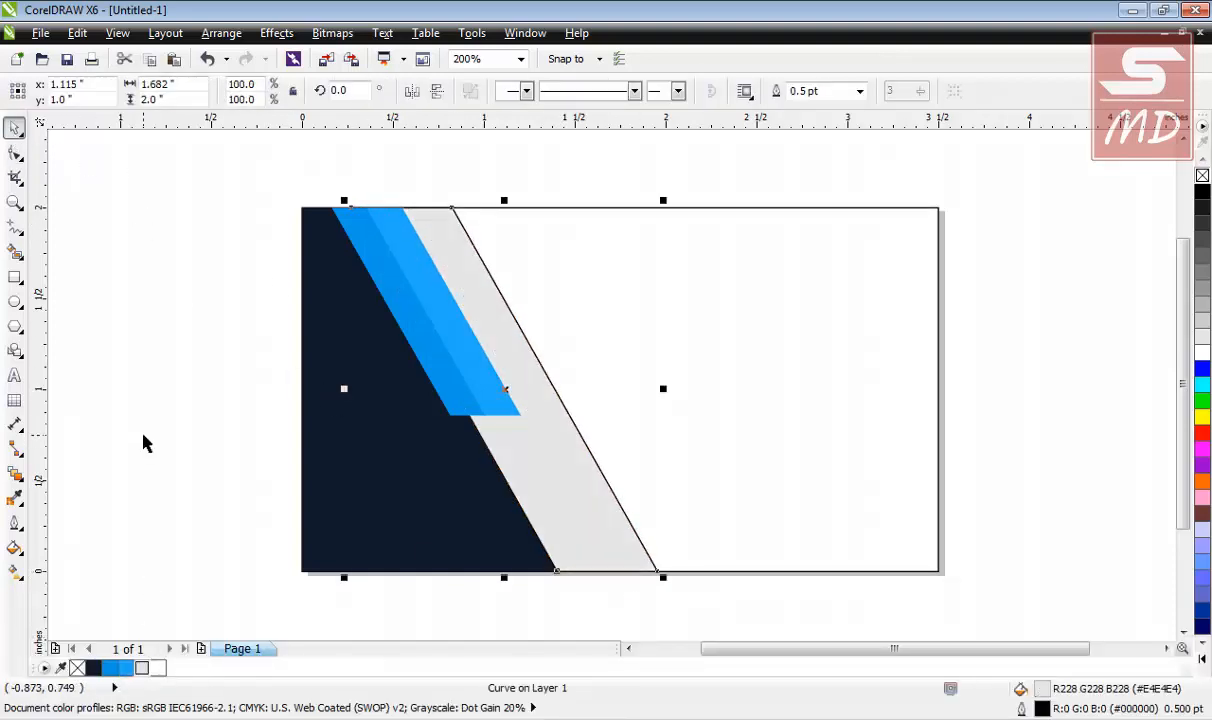
{"action": "left_click", "coordinate": [143, 441]}
{"action": "left_click", "coordinate": [530, 509]}
{"action": "right_click", "coordinate": [1203, 176]}
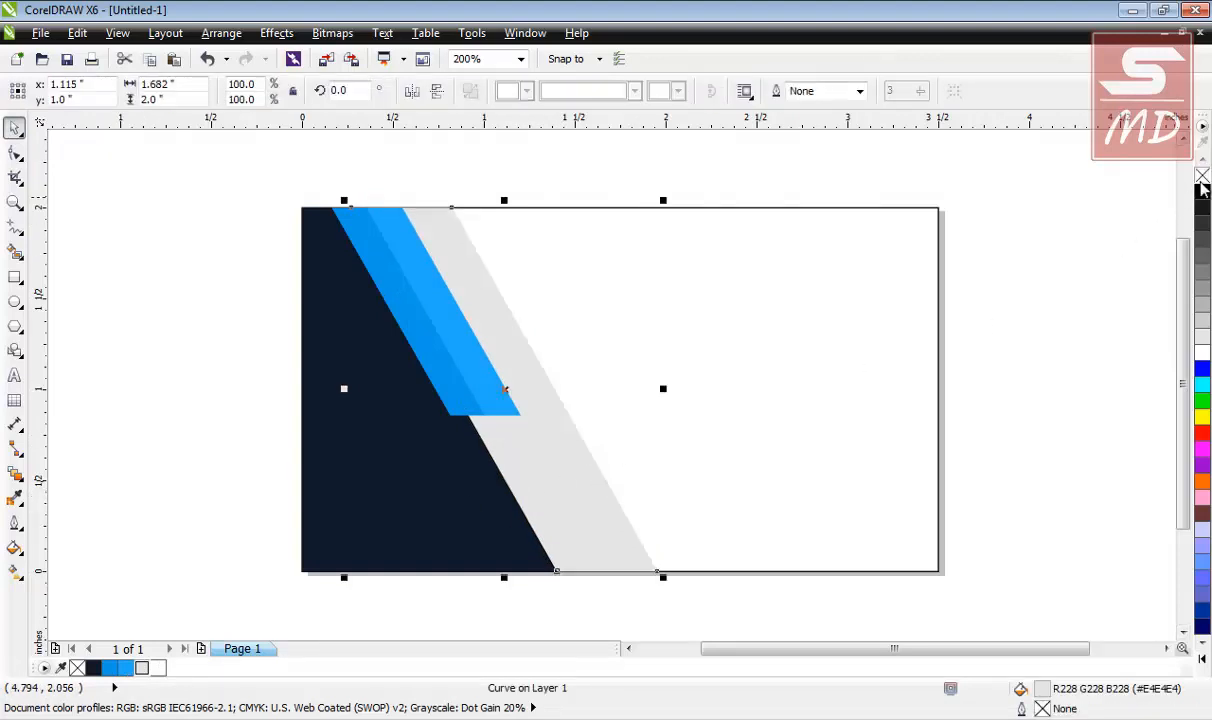
{"action": "left_click", "coordinate": [634, 485]}
{"action": "left_click", "coordinate": [563, 491]}
{"action": "left_click", "coordinate": [425, 517]}
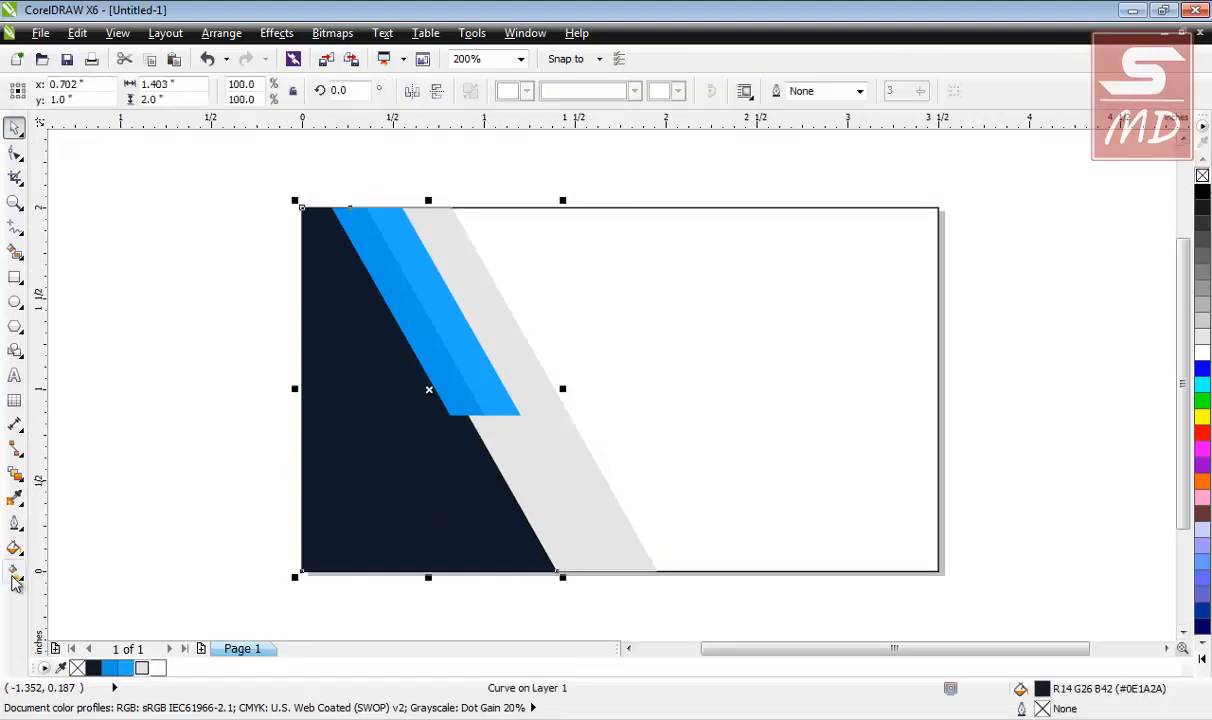
Add a black Multiply drop shadow (opacity 50, feather 15) to the dark slanted panel.
{"action": "left_click", "coordinate": [20, 478]}
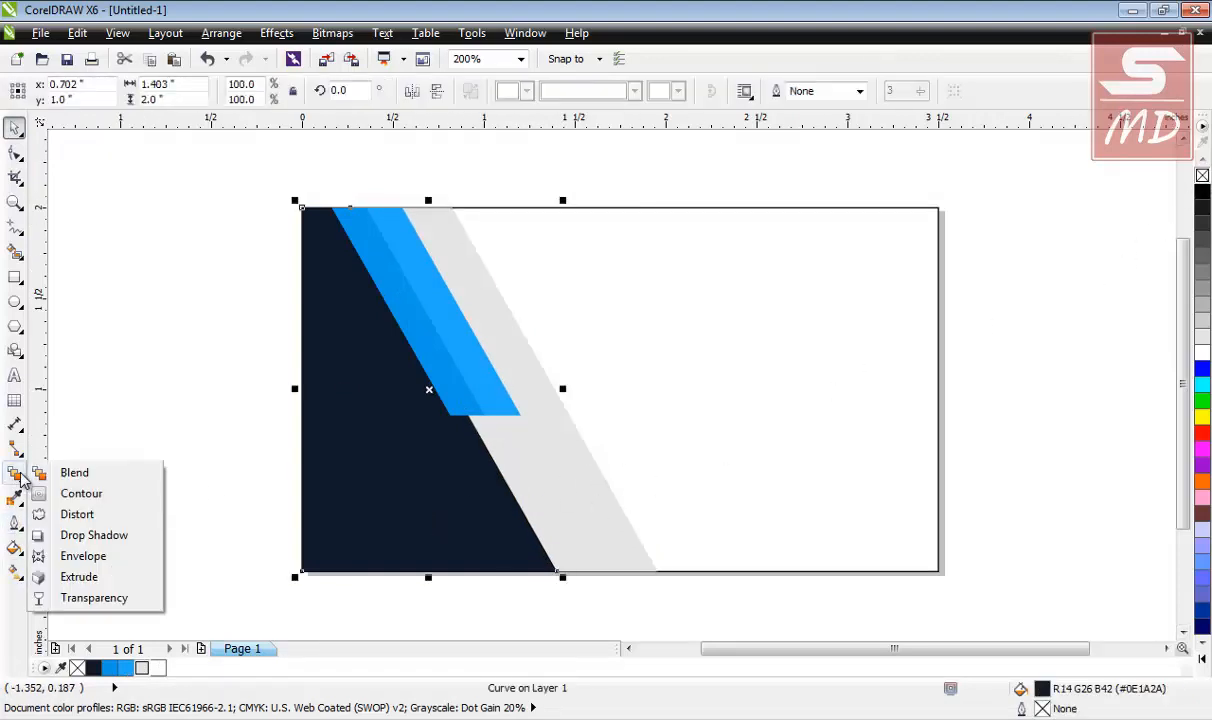
{"action": "left_click", "coordinate": [76, 535]}
{"action": "left_click_drag", "start_coordinate": [485, 497], "coordinate": [569, 450]}
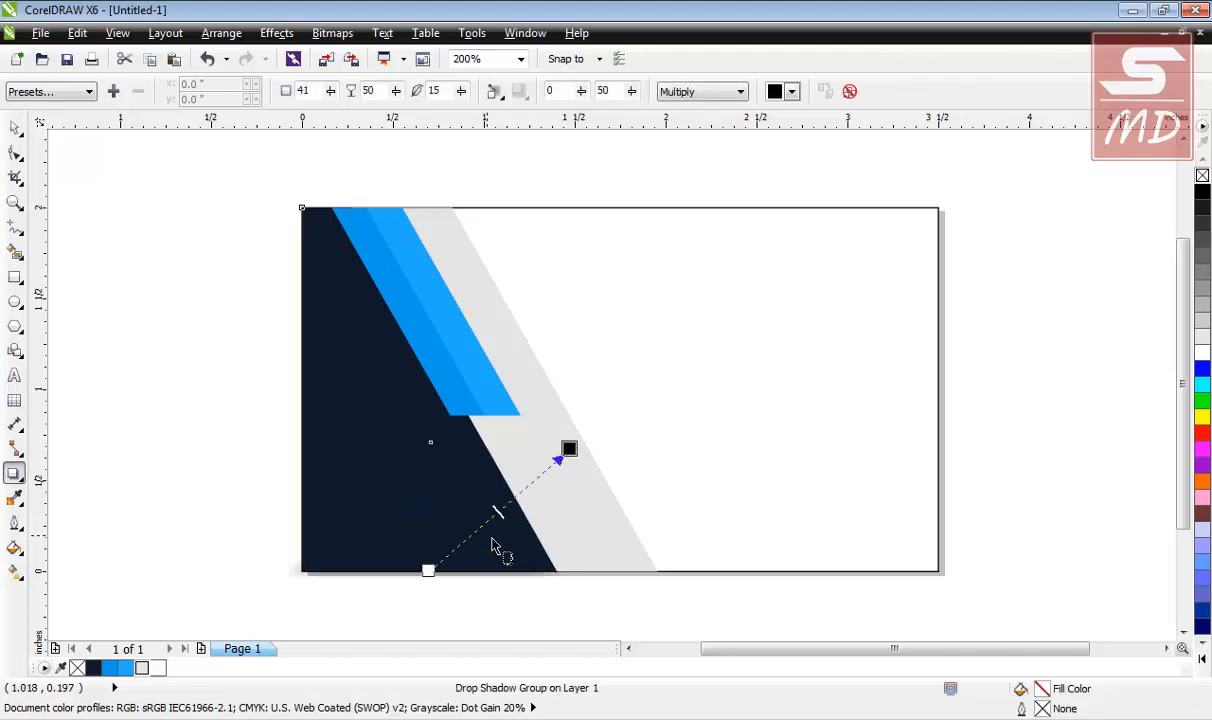
{"action": "left_click", "coordinate": [788, 91]}
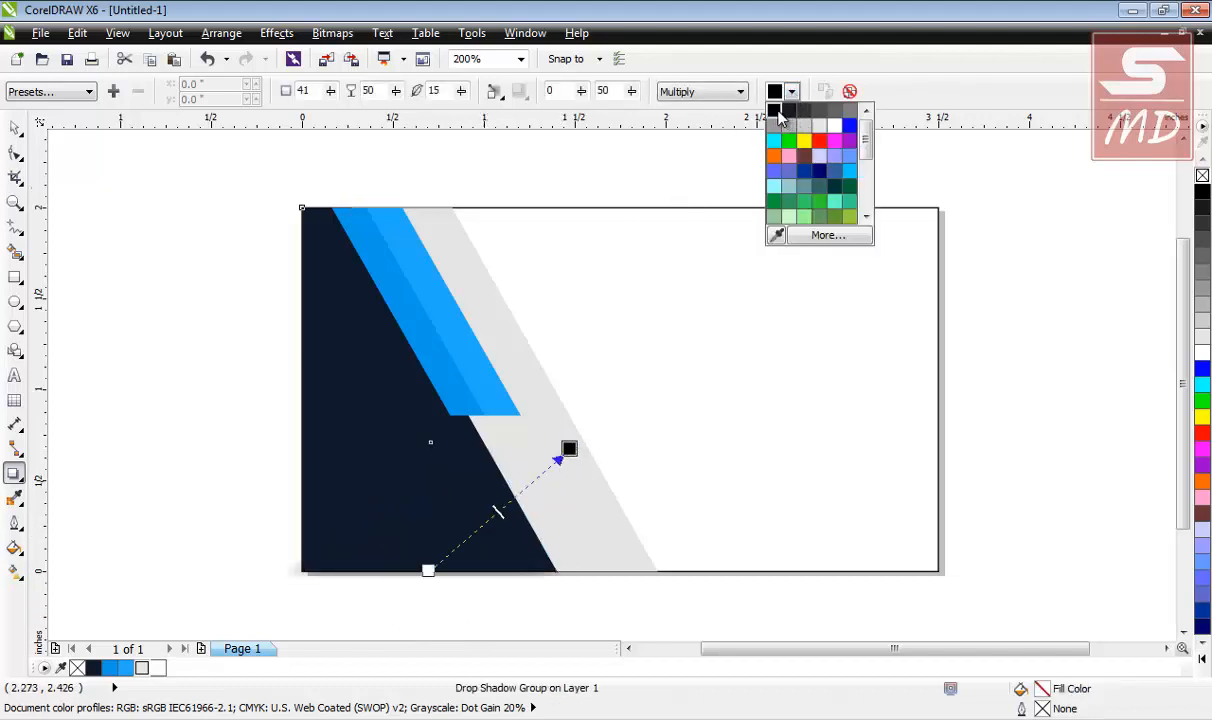
{"action": "left_click", "coordinate": [776, 111]}
{"action": "key", "text": "space"}
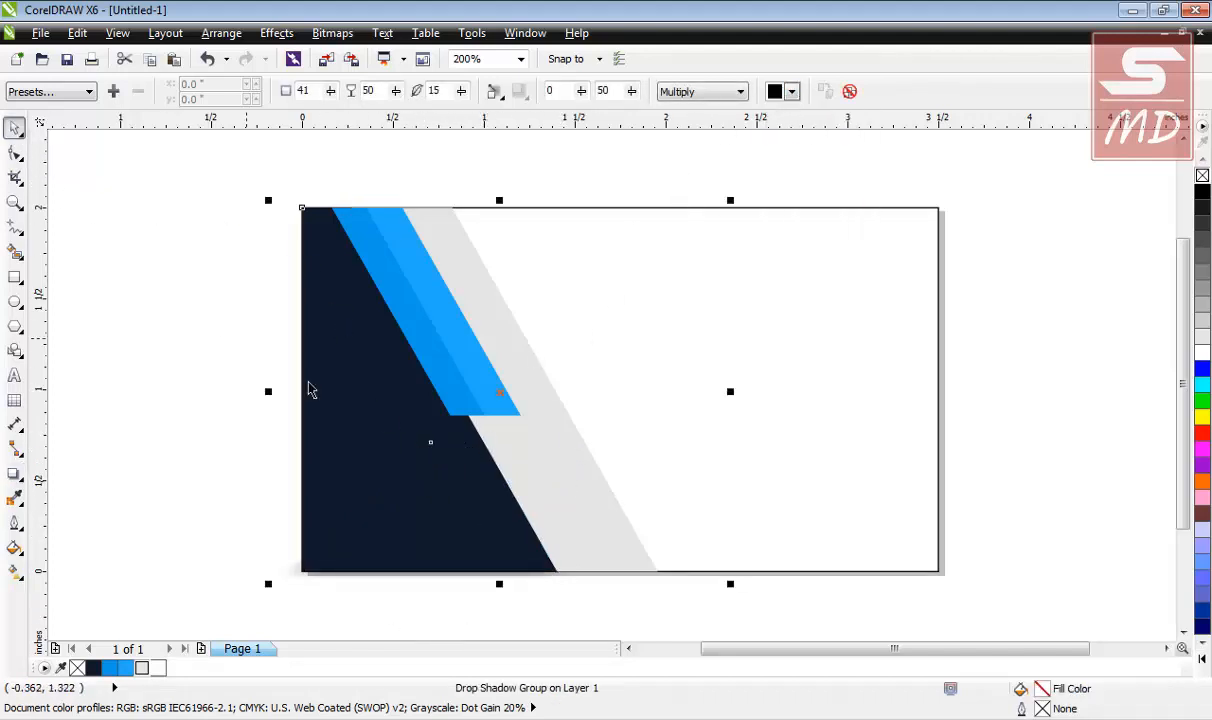
Reposition the panel's shadow handles so the shadow falls to the right.
{"action": "left_click", "coordinate": [172, 322]}
{"action": "left_click", "coordinate": [357, 416]}
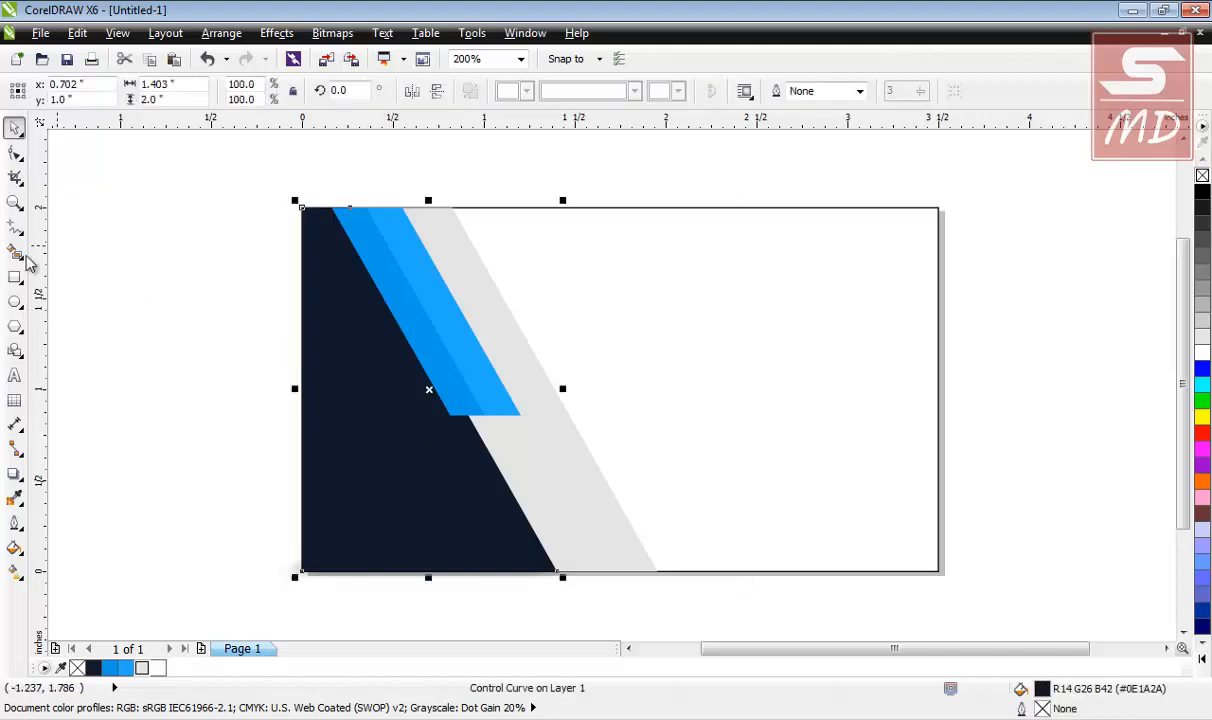
{"action": "left_click", "coordinate": [15, 474]}
{"action": "left_click_drag", "start_coordinate": [428, 570], "coordinate": [568, 449]}
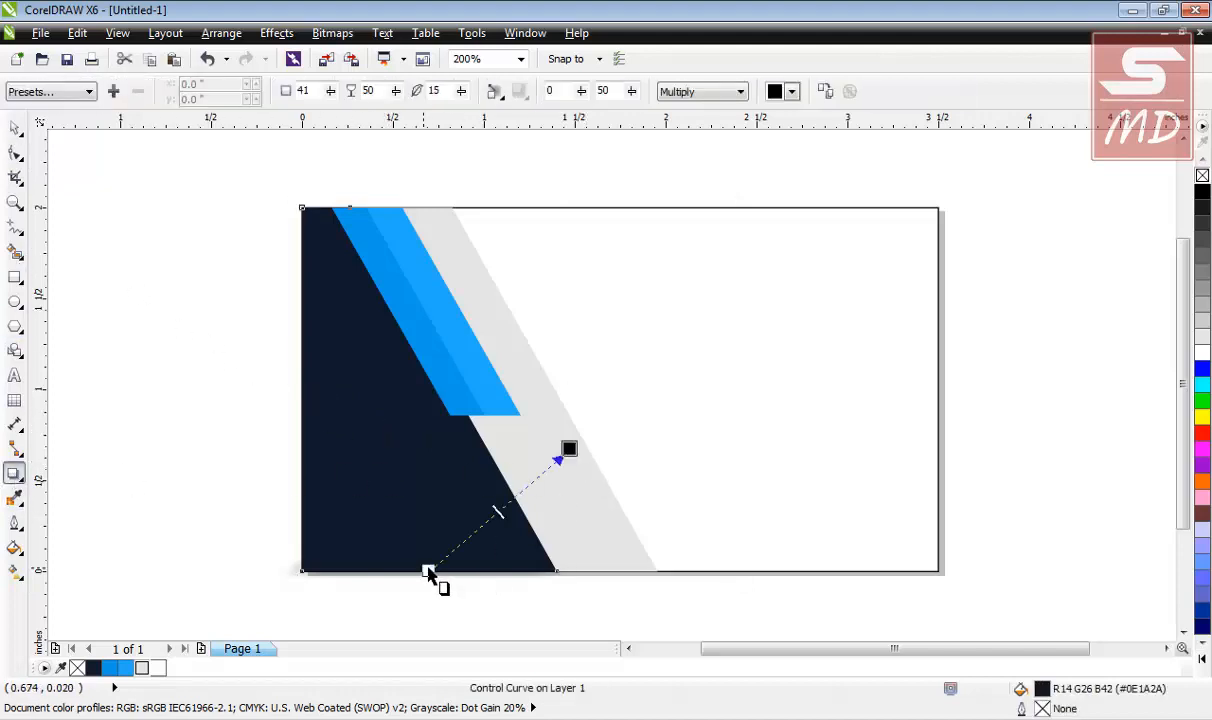
{"action": "left_click_drag", "start_coordinate": [428, 575], "coordinate": [433, 433]}
{"action": "left_click_drag", "start_coordinate": [569, 267], "coordinate": [652, 376]}
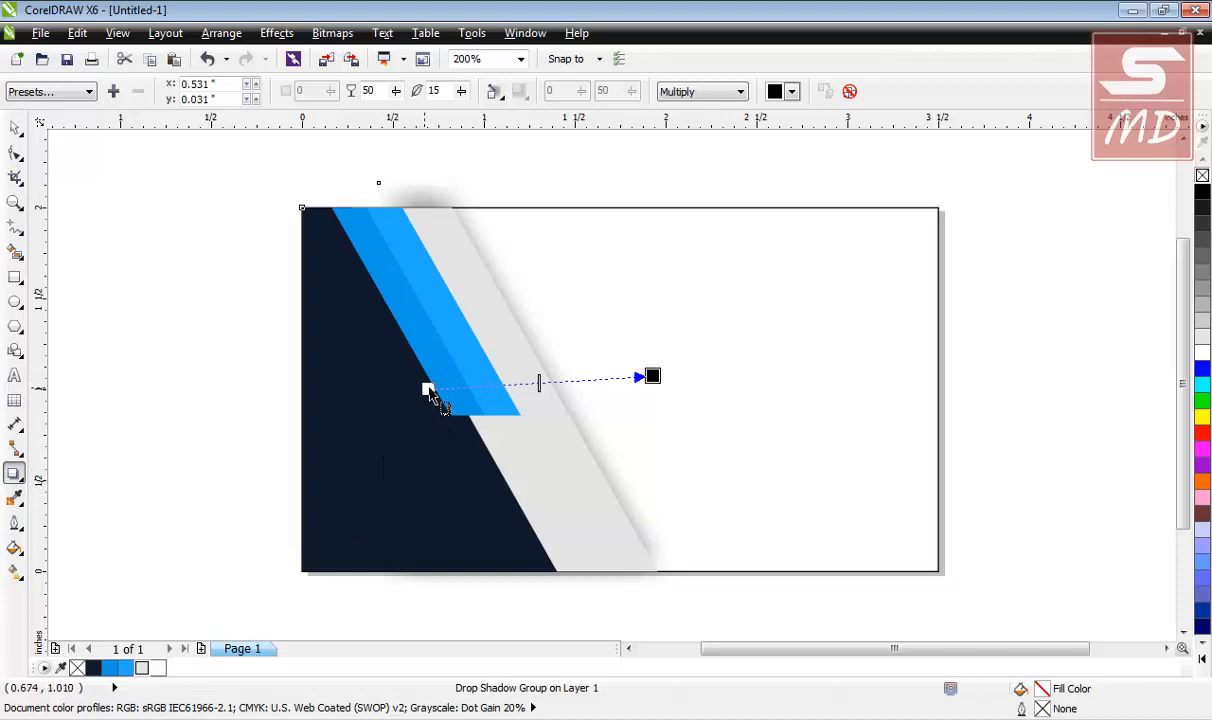
Send the grey band one layer back behind the dark panel.
{"action": "left_click", "coordinate": [15, 127]}
{"action": "key", "text": "Escape"}
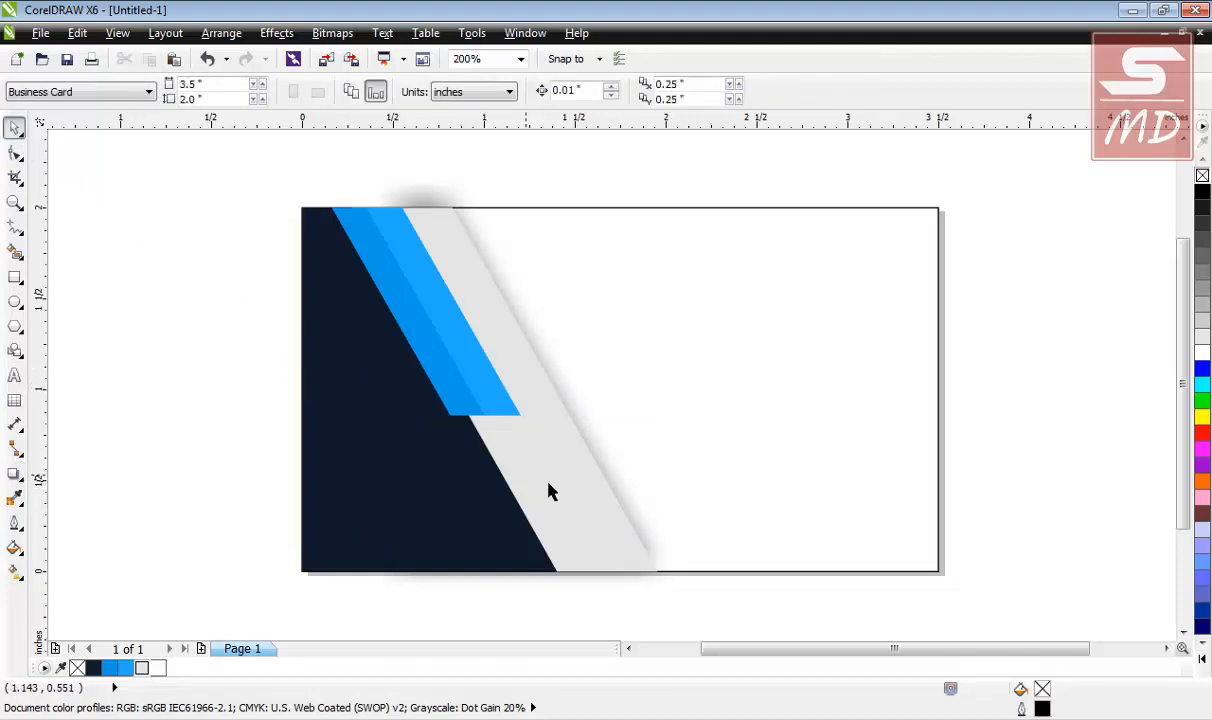
{"action": "left_click", "coordinate": [568, 500]}
{"action": "right_click", "coordinate": [568, 492]}
{"action": "left_click", "coordinate": [90, 425]}
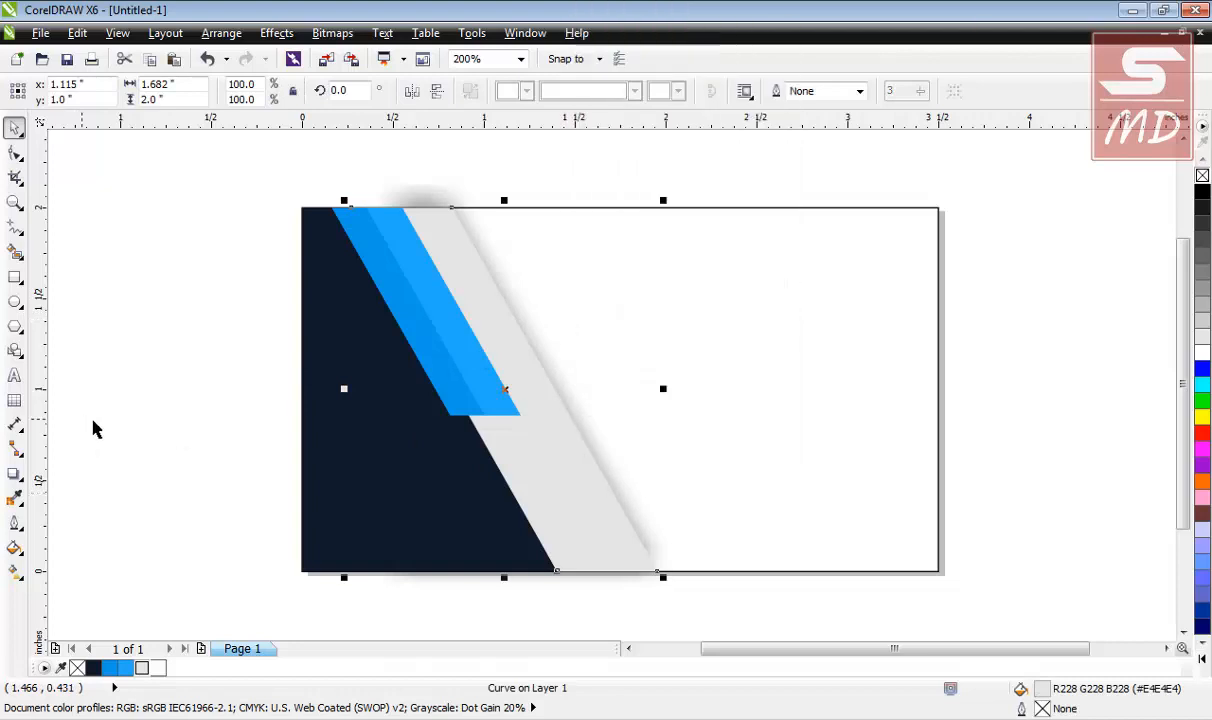
{"action": "left_click", "coordinate": [241, 444]}
{"action": "left_click", "coordinate": [582, 494]}
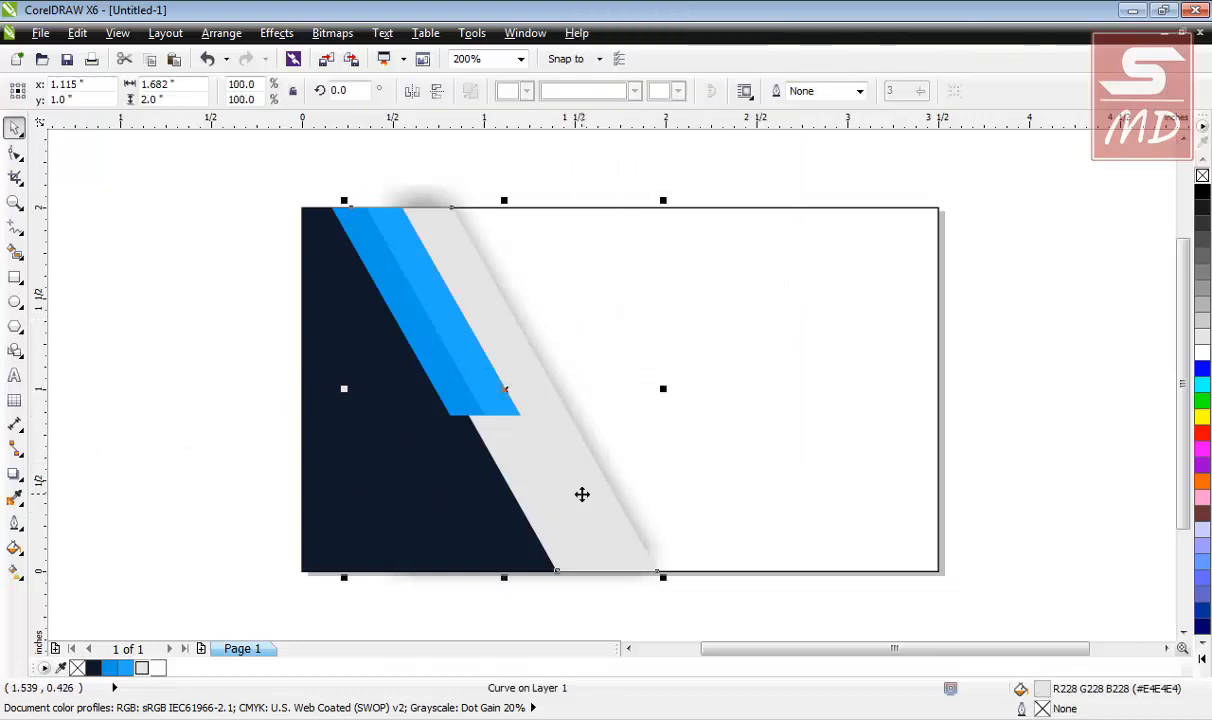
{"action": "key", "text": "shift+Page_Down"}
Pull a fresh drop shadow out from the dark slanted shape.
{"action": "left_click", "coordinate": [137, 408]}
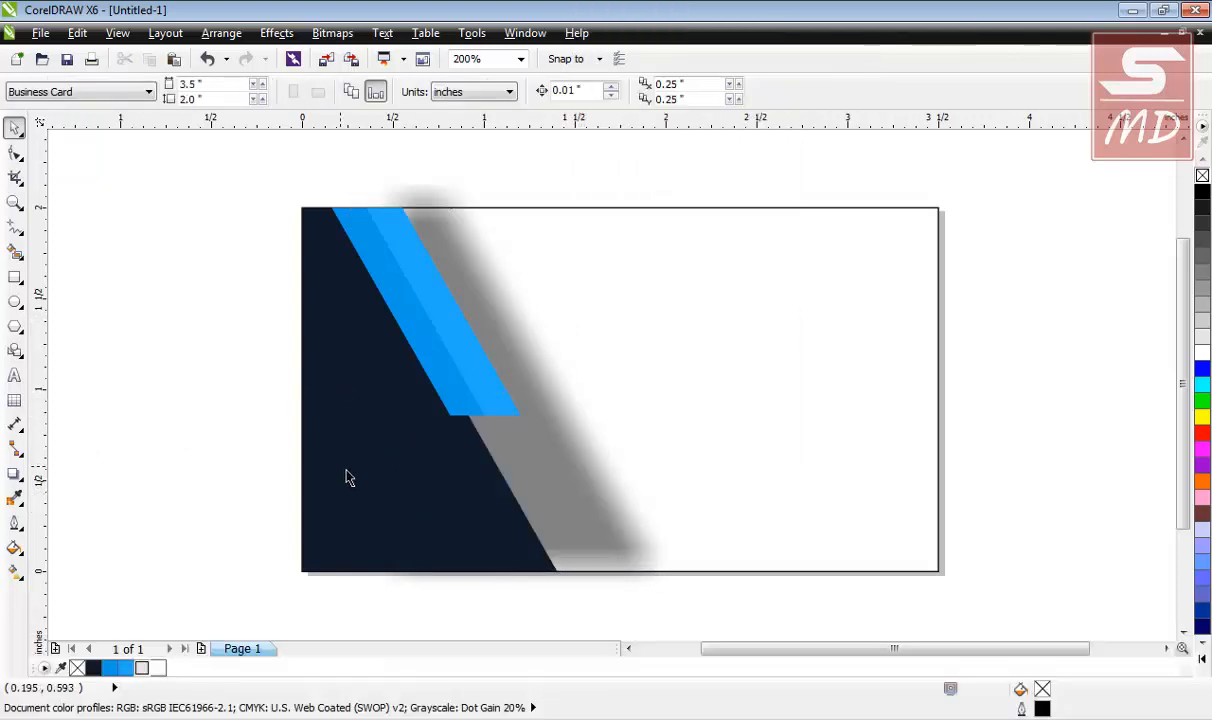
{"action": "left_click", "coordinate": [346, 476]}
{"action": "left_click", "coordinate": [14, 474]}
{"action": "left_click", "coordinate": [80, 485]}
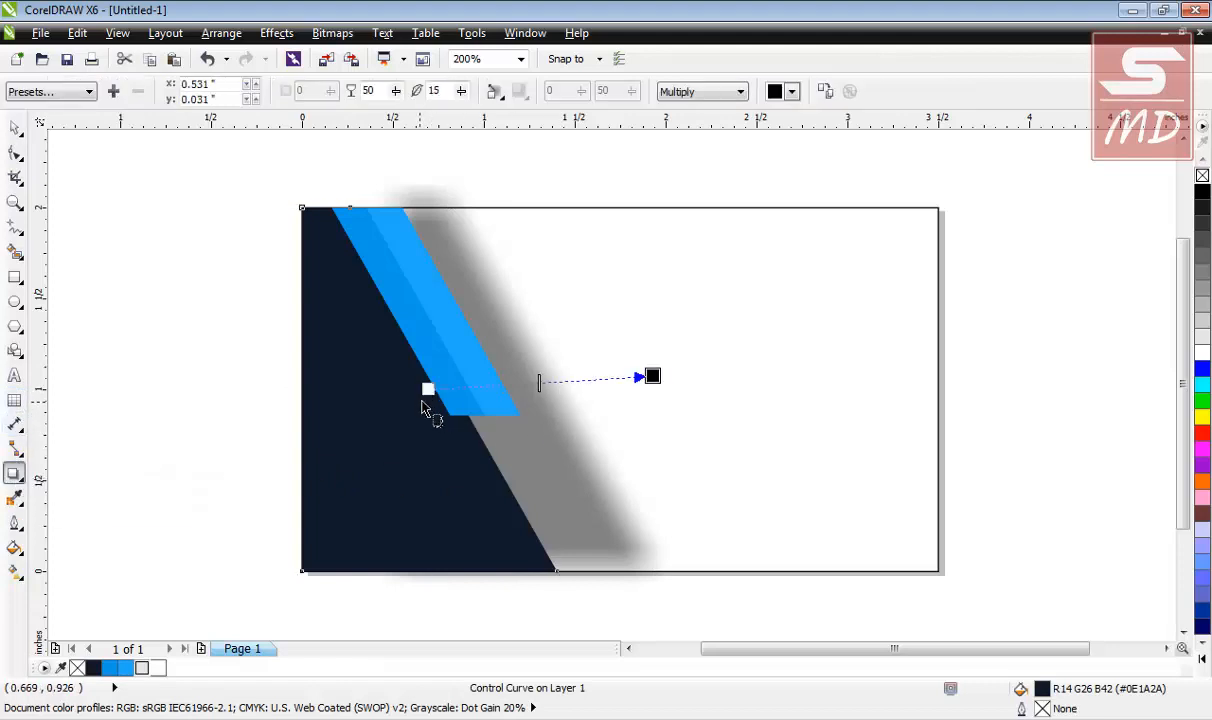
{"action": "left_click_drag", "start_coordinate": [428, 389], "coordinate": [553, 378]}
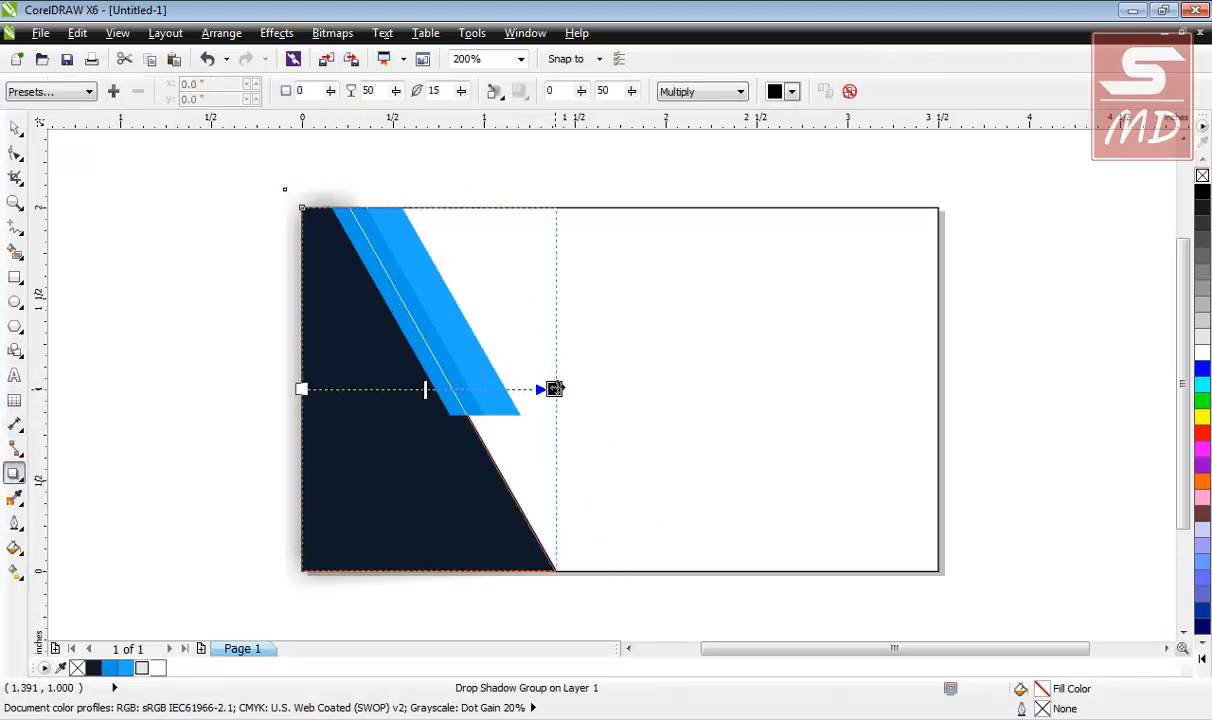
{"action": "key", "text": "space"}
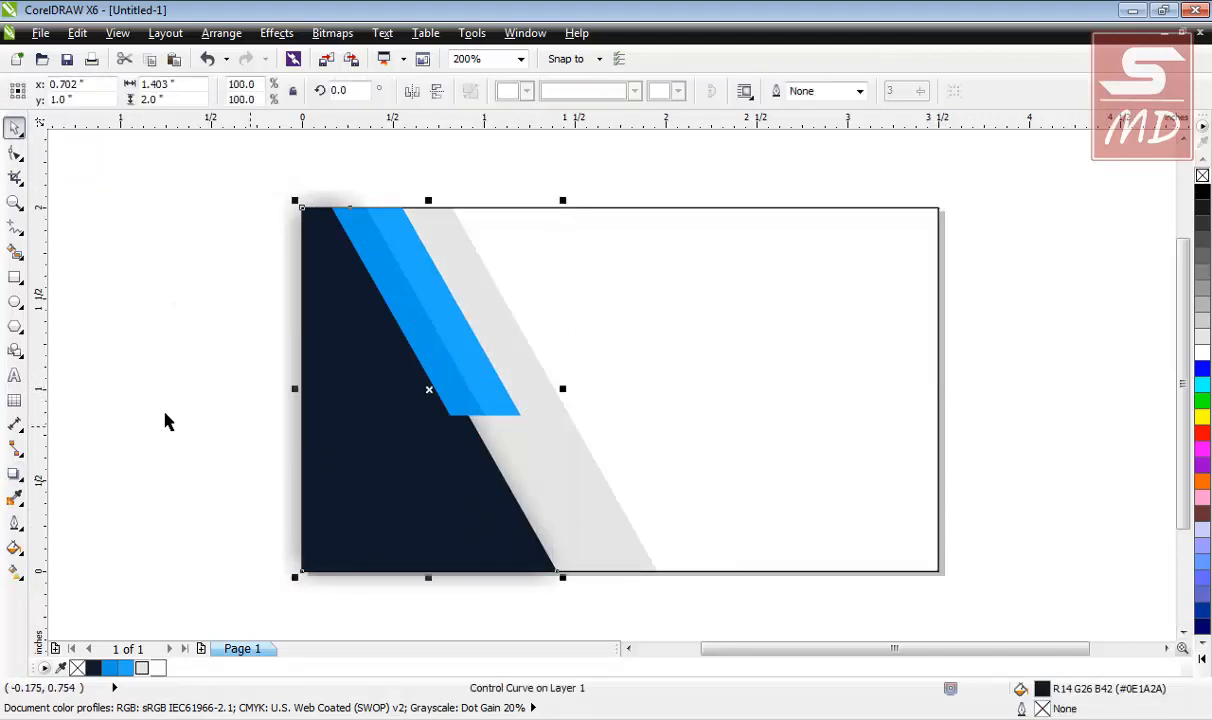
{"action": "left_click", "coordinate": [555, 460]}
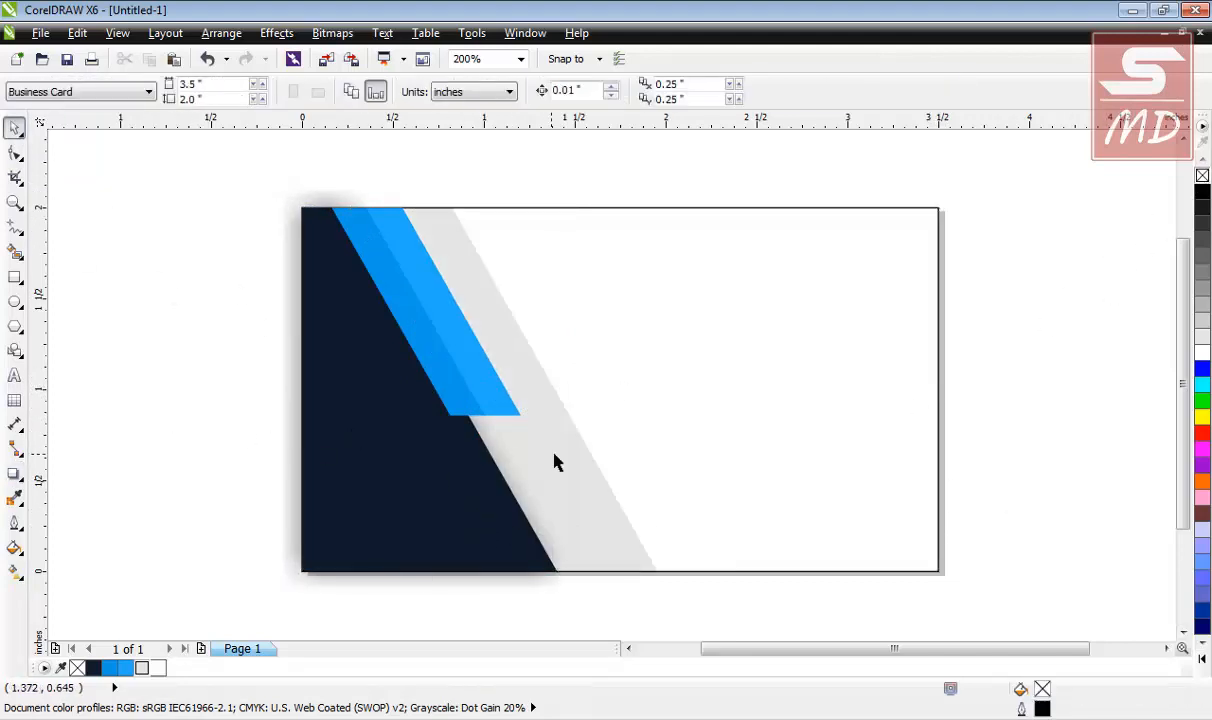
Give the grey diagonal band its own soft drop shadow toward the right.
{"action": "left_click", "coordinate": [652, 568]}
{"action": "left_click", "coordinate": [14, 473]}
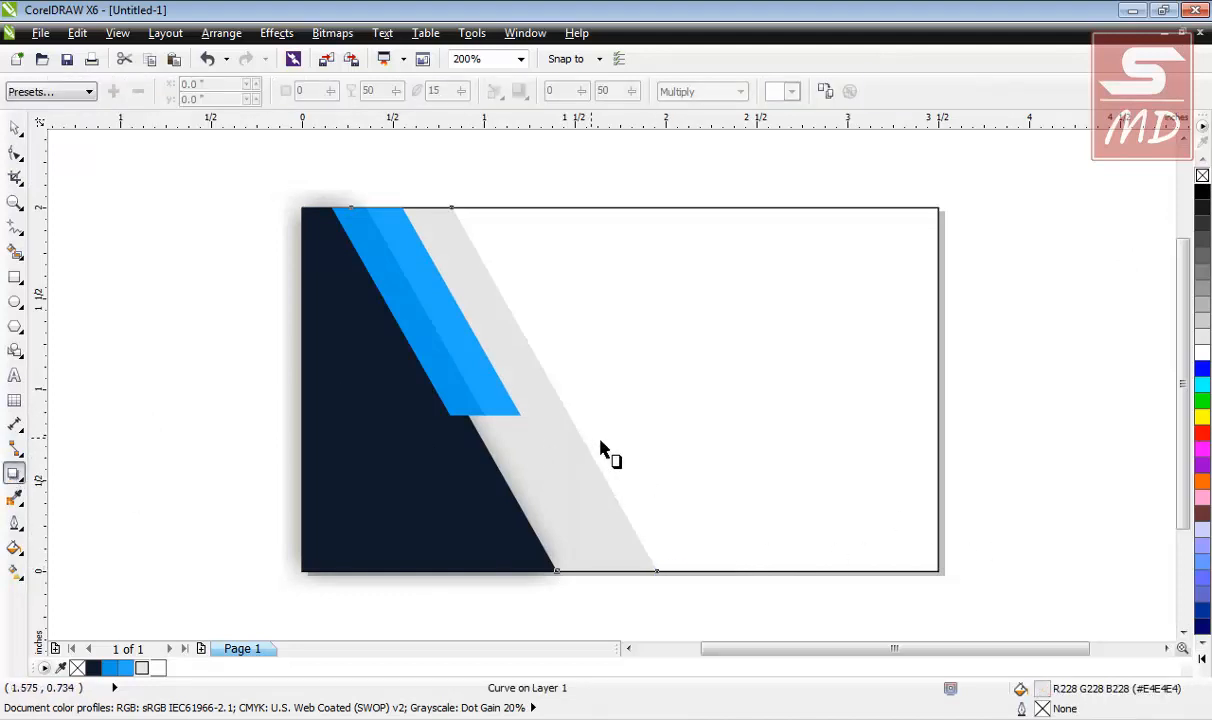
{"action": "left_click_drag", "start_coordinate": [565, 432], "coordinate": [602, 372]}
{"action": "left_click", "coordinate": [14, 127]}
{"action": "left_click_drag", "start_coordinate": [172, 153], "coordinate": [727, 627]}
PowerClip the selected panels, stripes and shadows inside the card rectangle.
{"action": "right_click", "coordinate": [402, 434]}
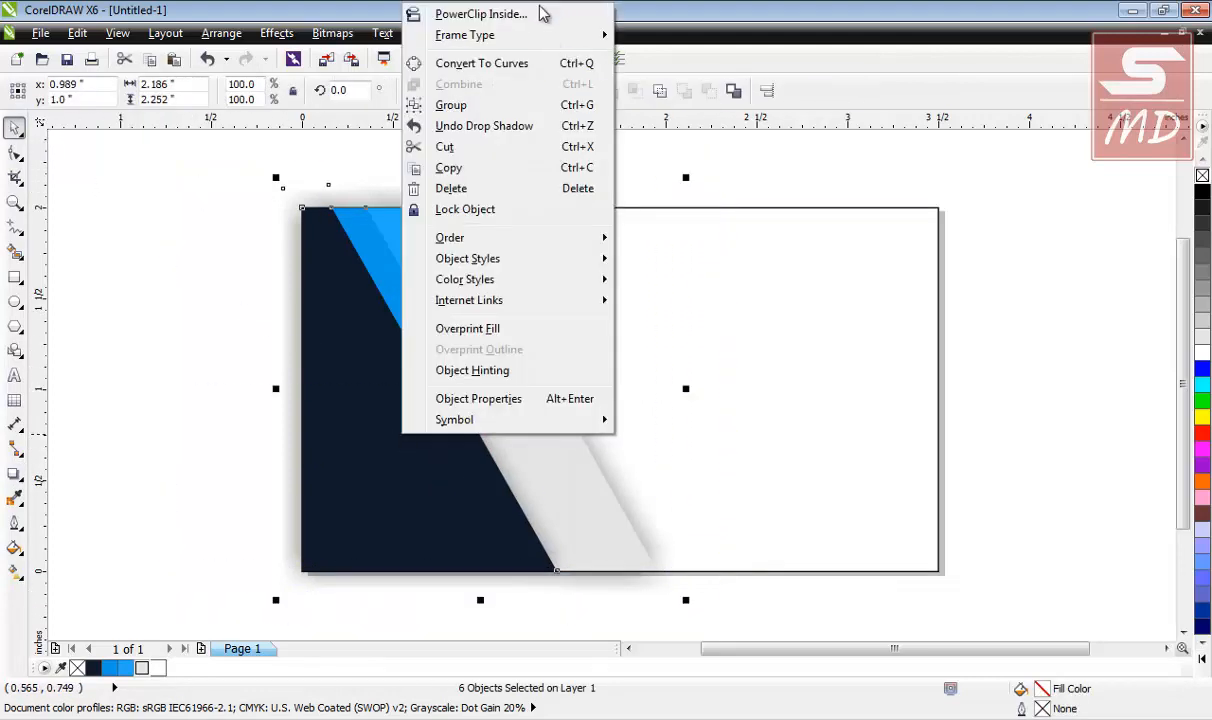
{"action": "left_click", "coordinate": [448, 13]}
{"action": "left_click", "coordinate": [717, 354]}
{"action": "left_click", "coordinate": [152, 463]}
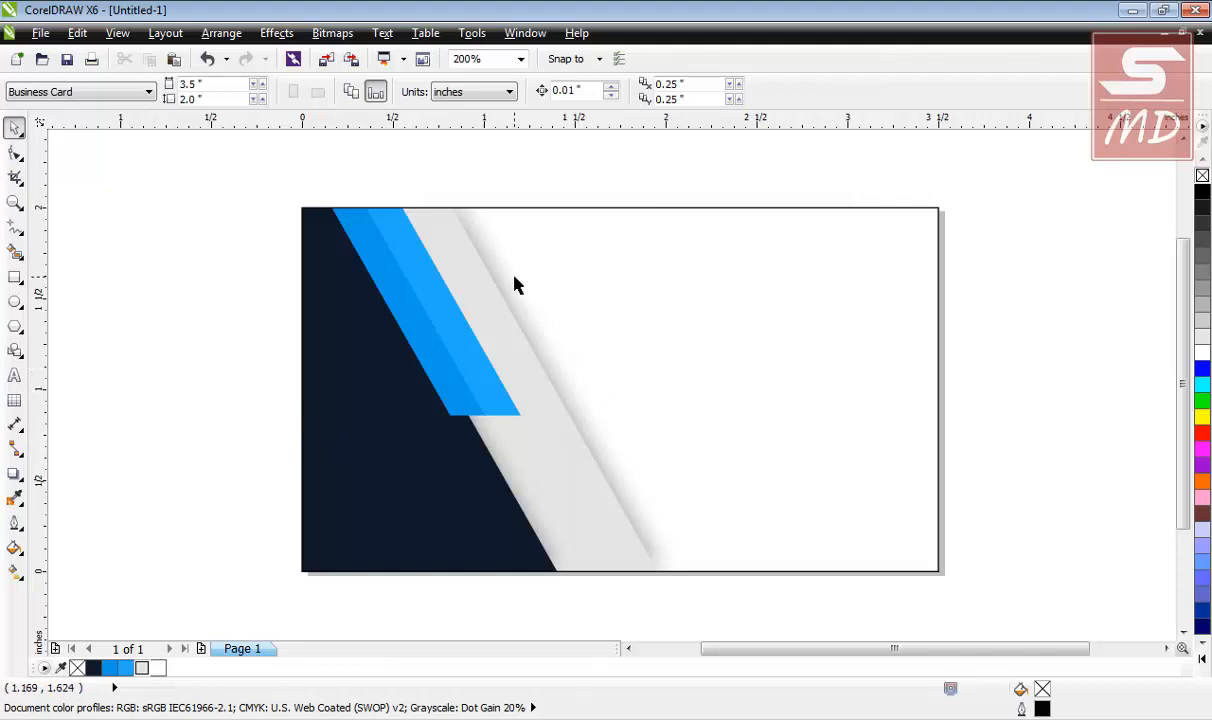
Import 'tech trax logo.cdr' and place the THETECHTRAX logo on the card's white right side.
{"action": "key", "text": "ctrl+i"}
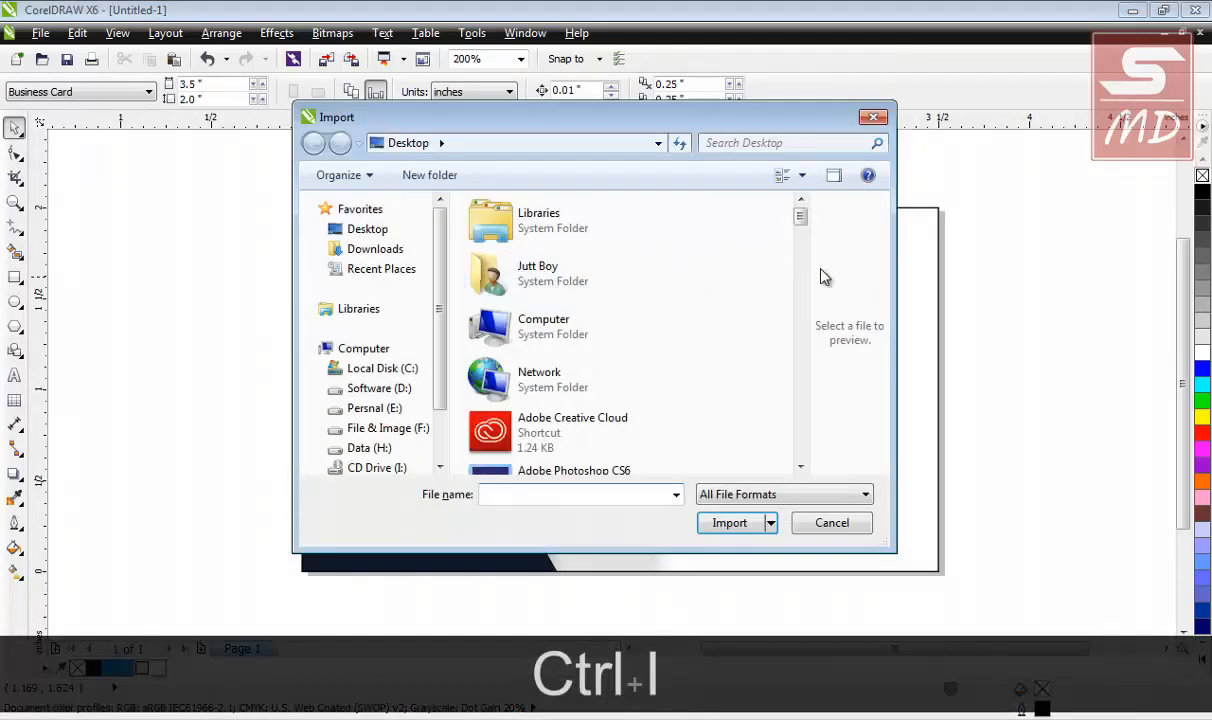
{"action": "scroll", "coordinate": [800, 463], "scroll_direction": "down", "scroll_amount": 10}
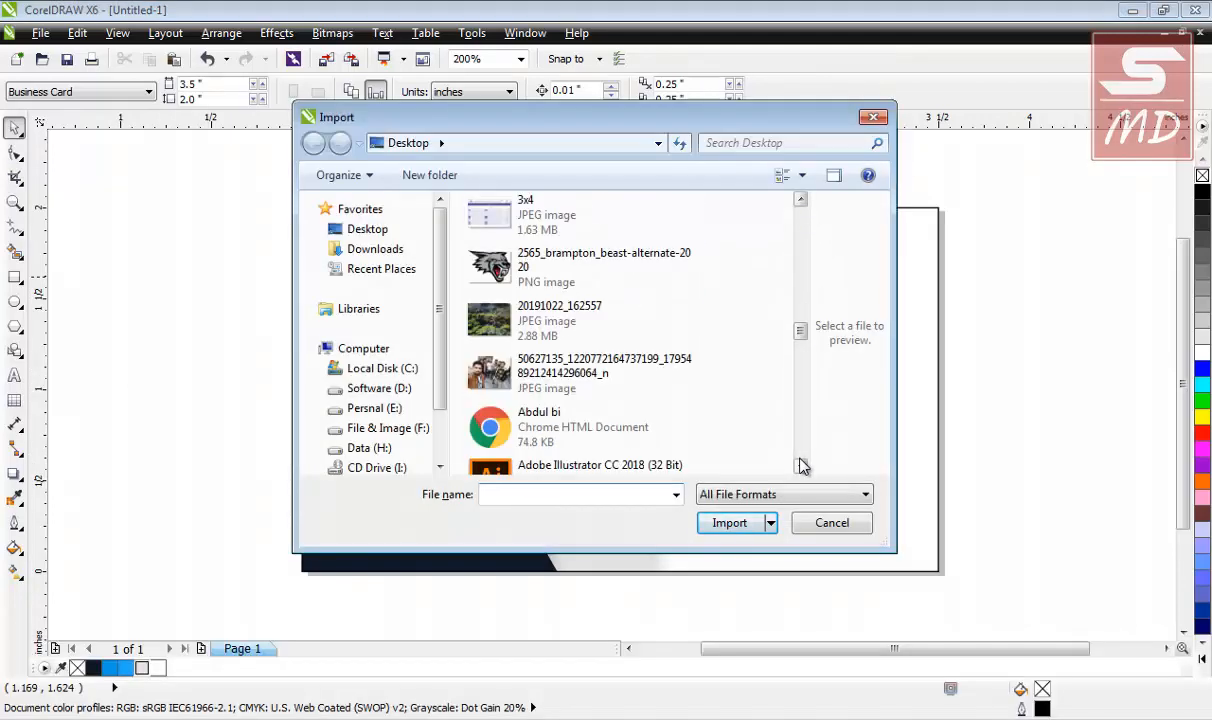
{"action": "scroll", "coordinate": [800, 465], "scroll_direction": "down", "scroll_amount": 5}
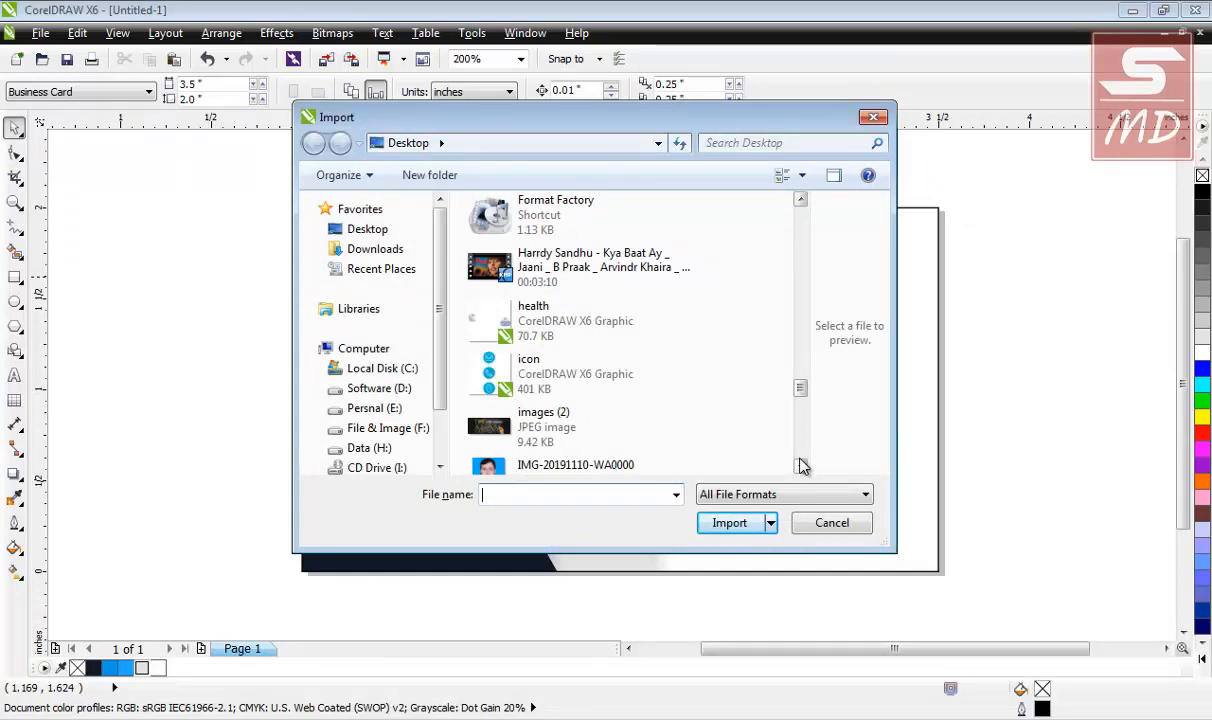
{"action": "scroll", "coordinate": [800, 465], "scroll_direction": "down", "scroll_amount": 8}
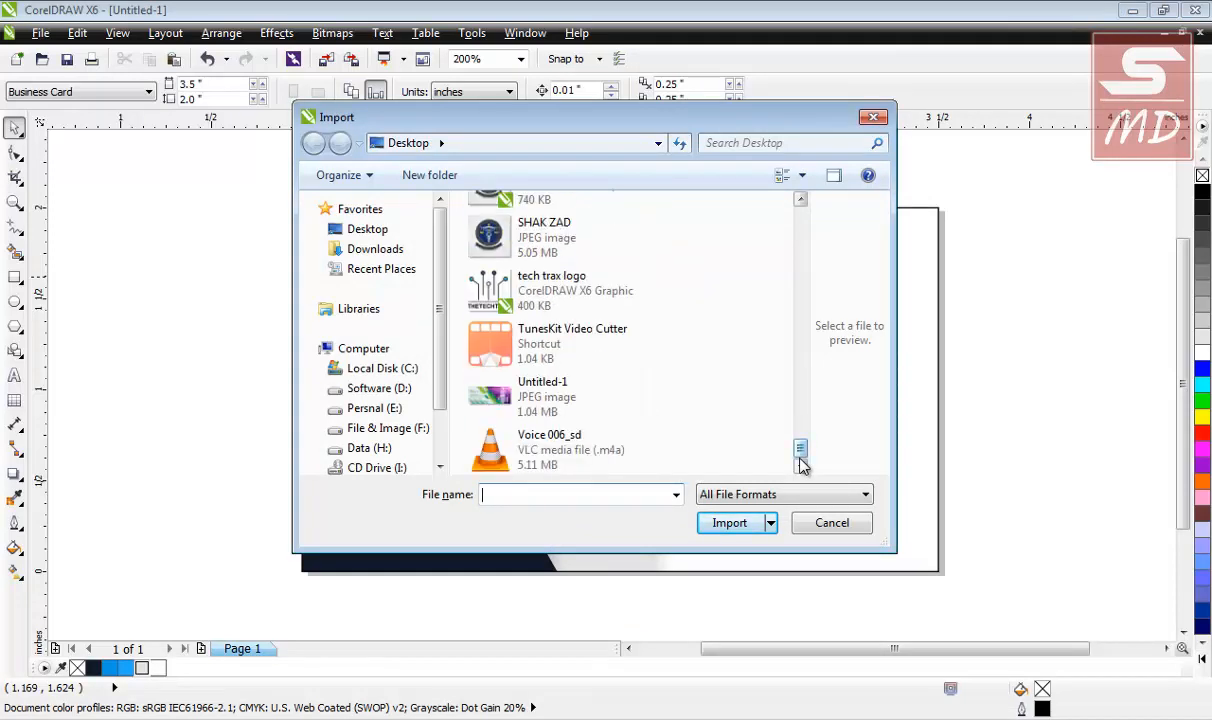
{"action": "left_click", "coordinate": [550, 285]}
{"action": "left_click", "coordinate": [728, 557]}
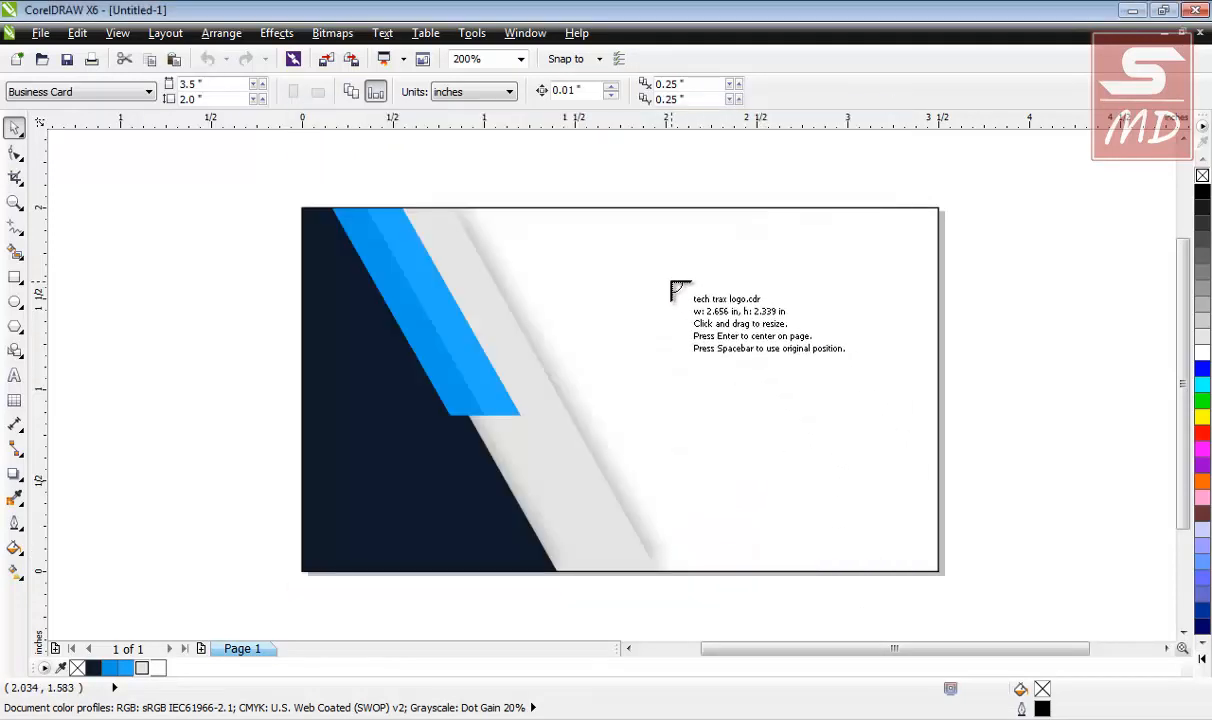
{"action": "left_click_drag", "start_coordinate": [670, 272], "coordinate": [879, 457]}
{"action": "left_click", "coordinate": [1017, 418]}
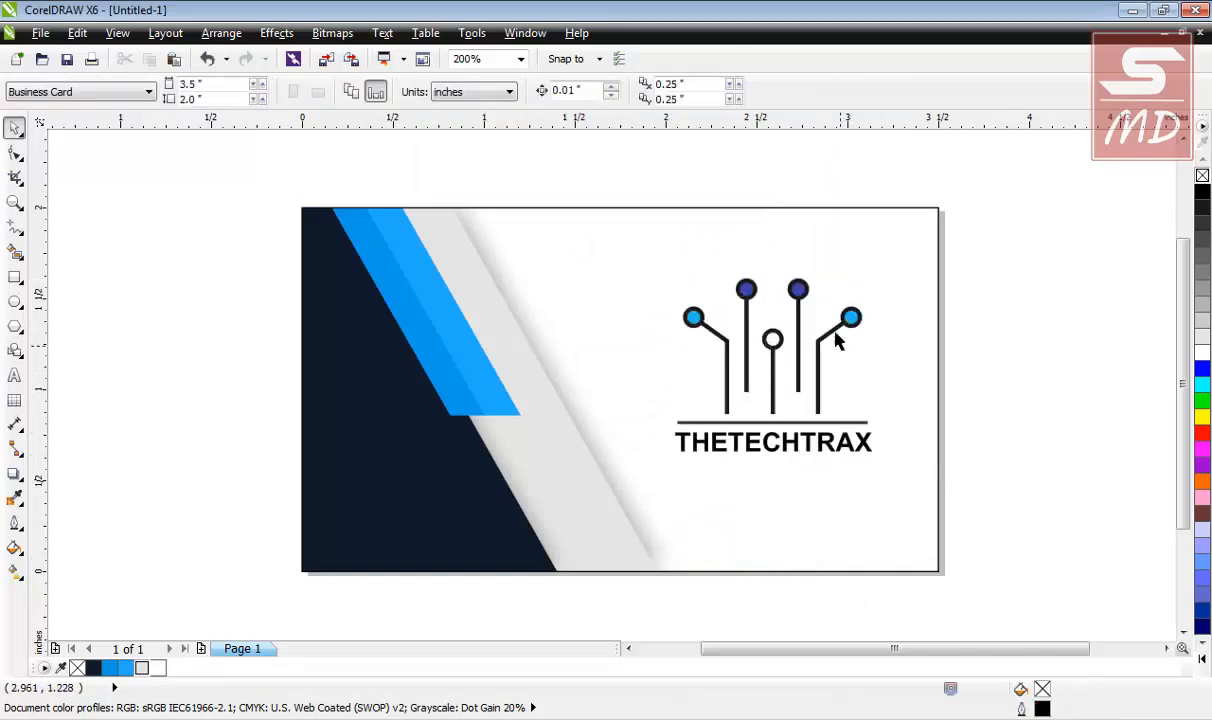
Sample the logo's dark blue into the palette and fill the card's dark slanted panel with it.
{"action": "left_click", "coordinate": [62, 670]}
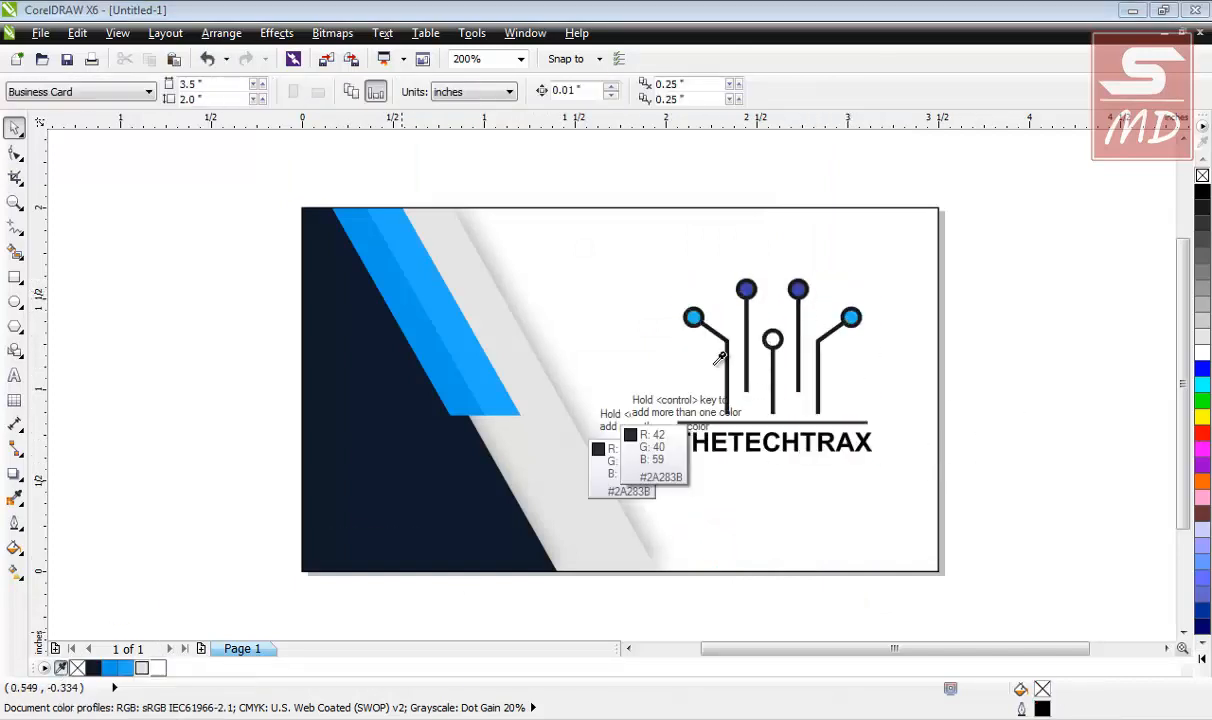
{"action": "left_click", "coordinate": [800, 292]}
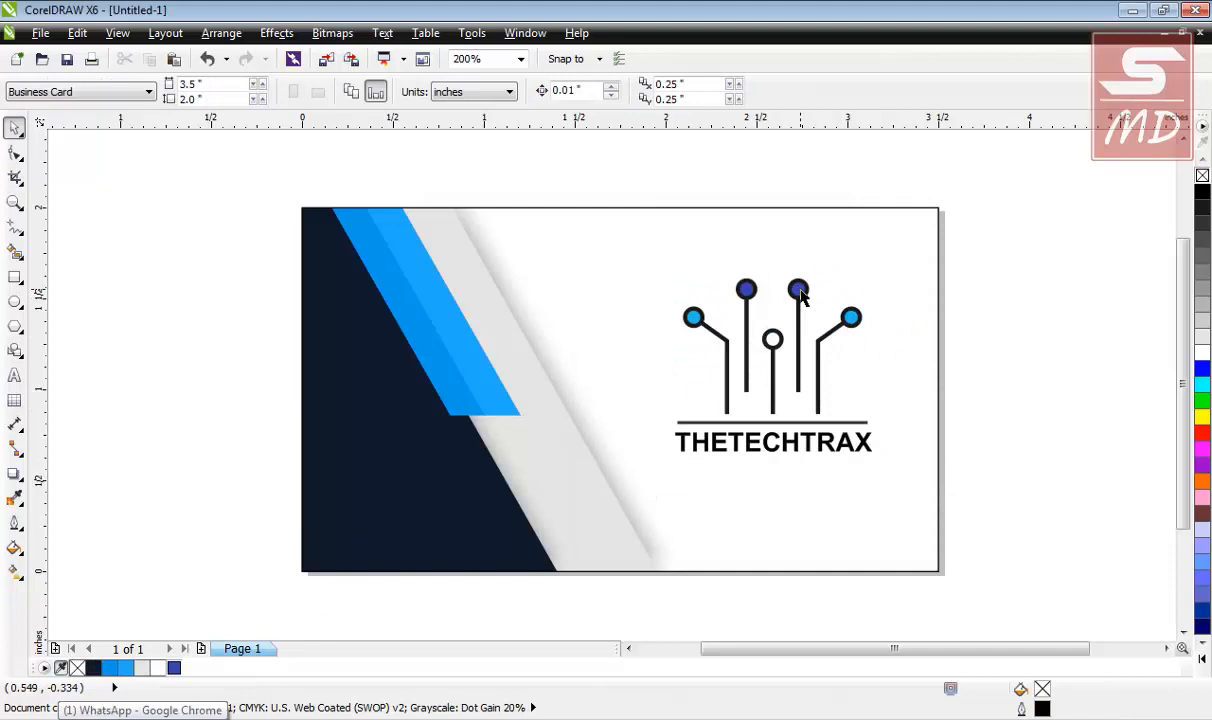
{"action": "left_click", "coordinate": [356, 554]}
{"action": "left_click", "coordinate": [577, 604]}
{"action": "left_click", "coordinate": [368, 541]}
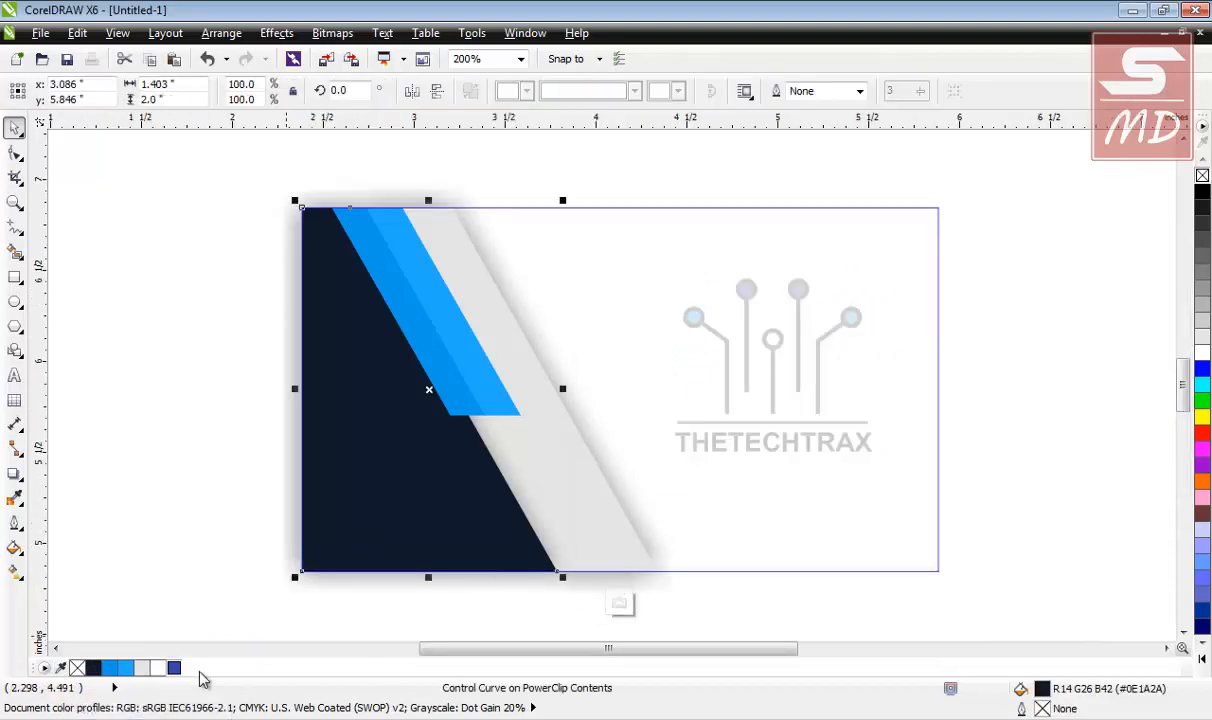
{"action": "left_click", "coordinate": [174, 667]}
{"action": "left_click", "coordinate": [107, 480]}
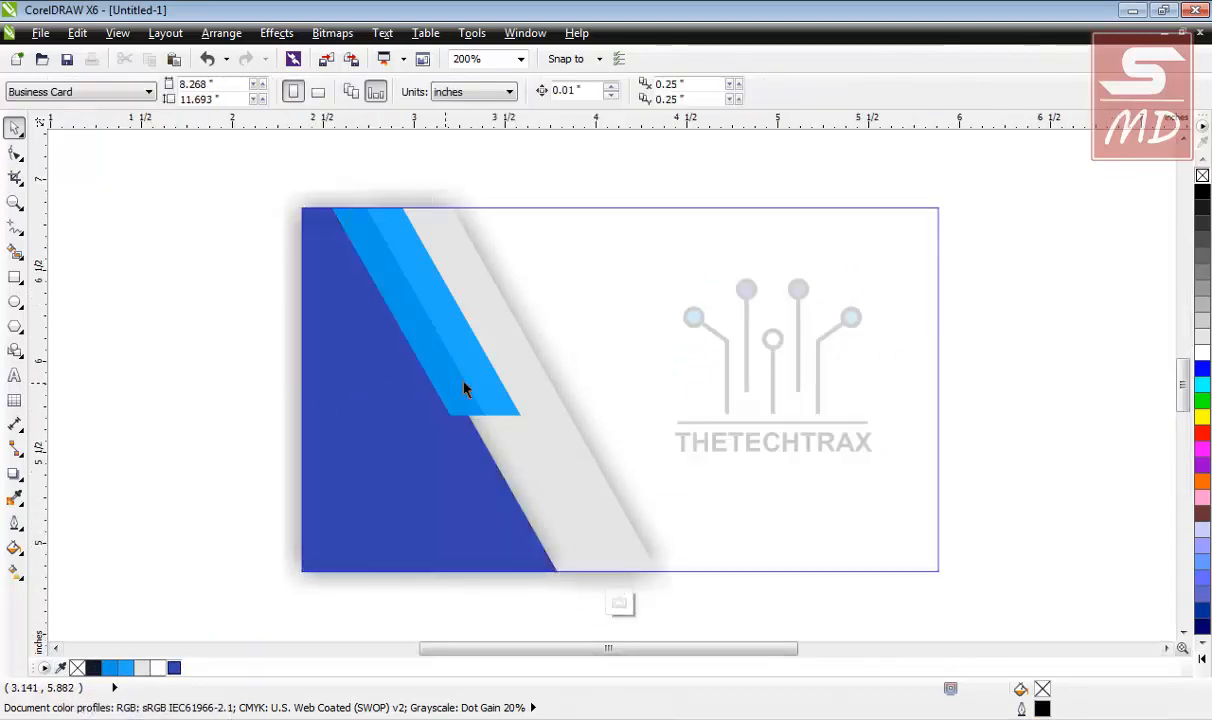
{"action": "left_click", "coordinate": [619, 603]}
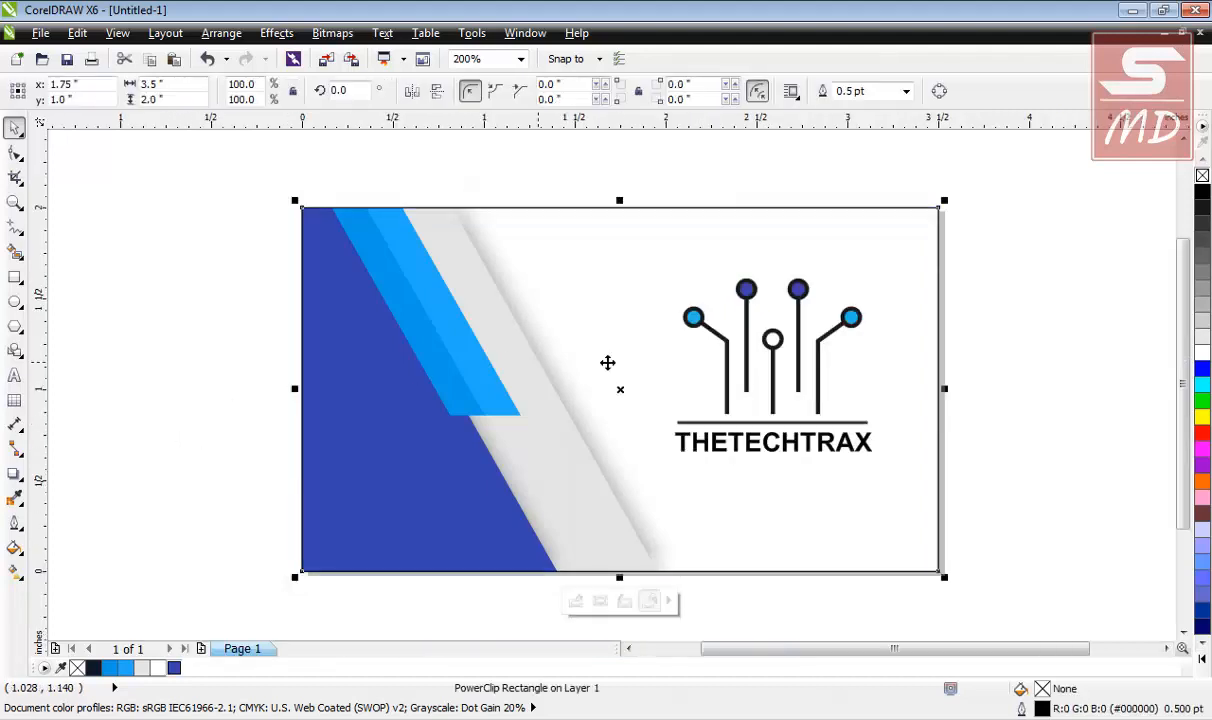
{"action": "left_click", "coordinate": [184, 425]}
{"action": "left_click", "coordinate": [500, 555]}
{"action": "left_click", "coordinate": [1101, 306]}
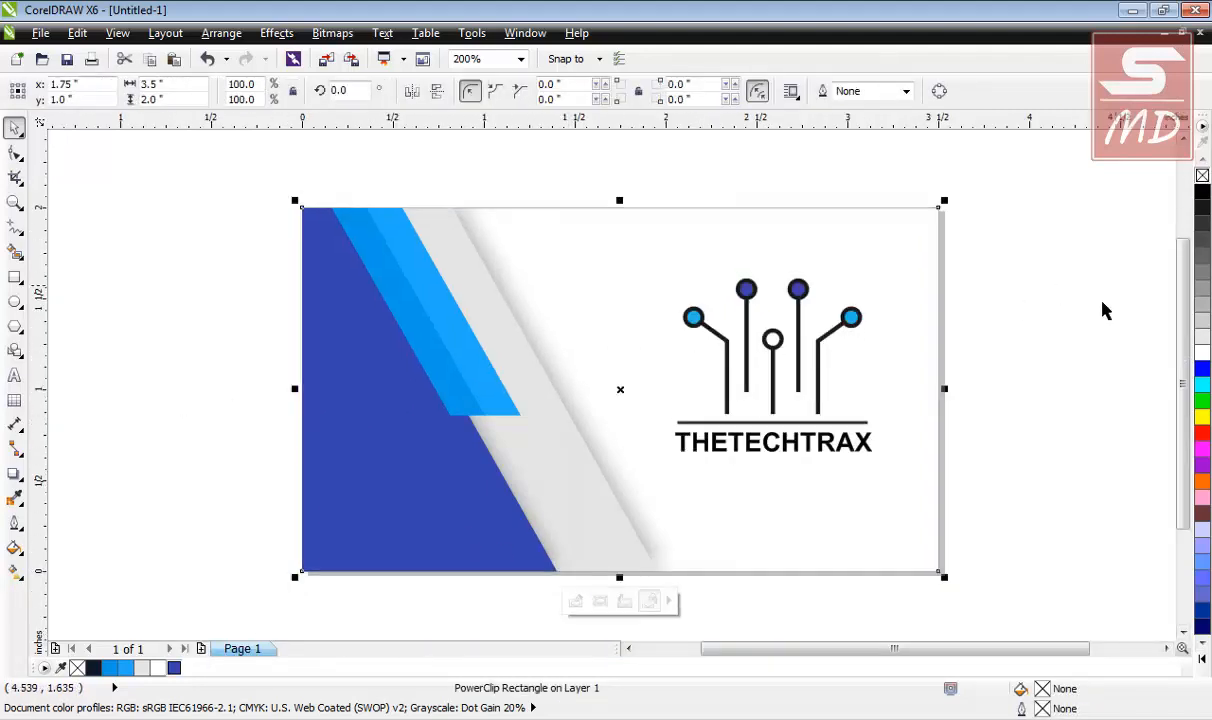
Add the logo's light-blue circle colour to the document palette and inspect the card's stripes.
{"action": "left_click", "coordinate": [60, 668]}
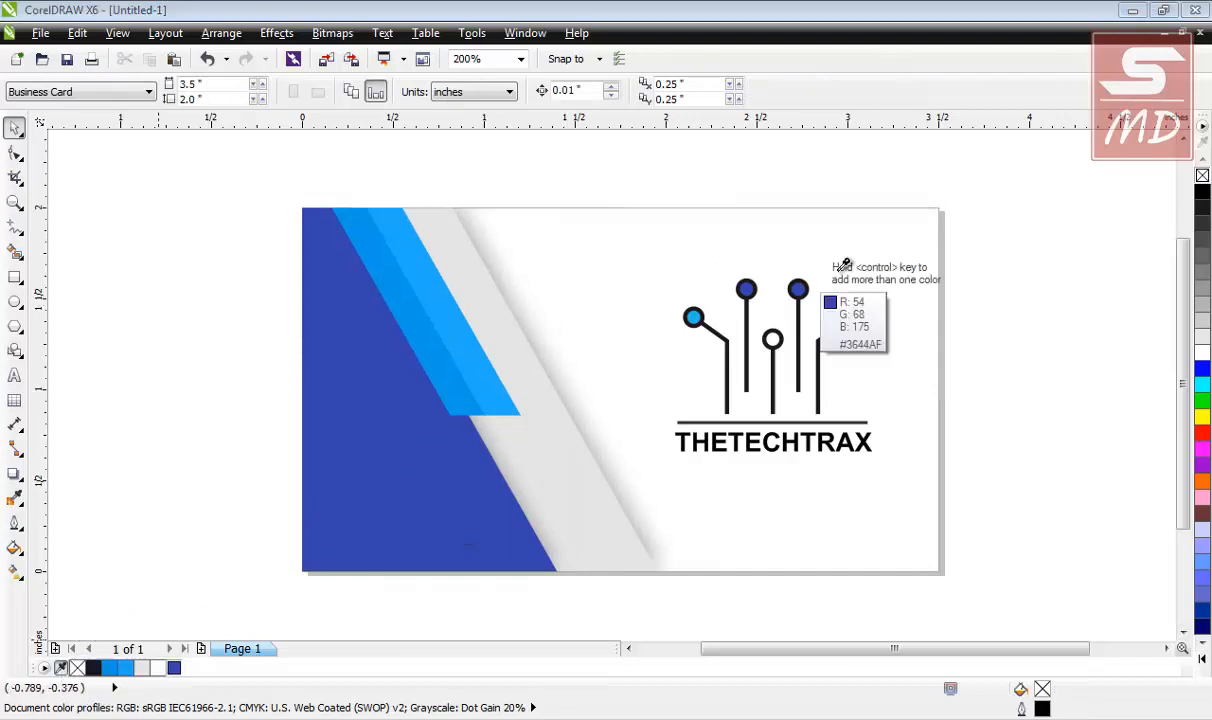
{"action": "left_click", "coordinate": [693, 317]}
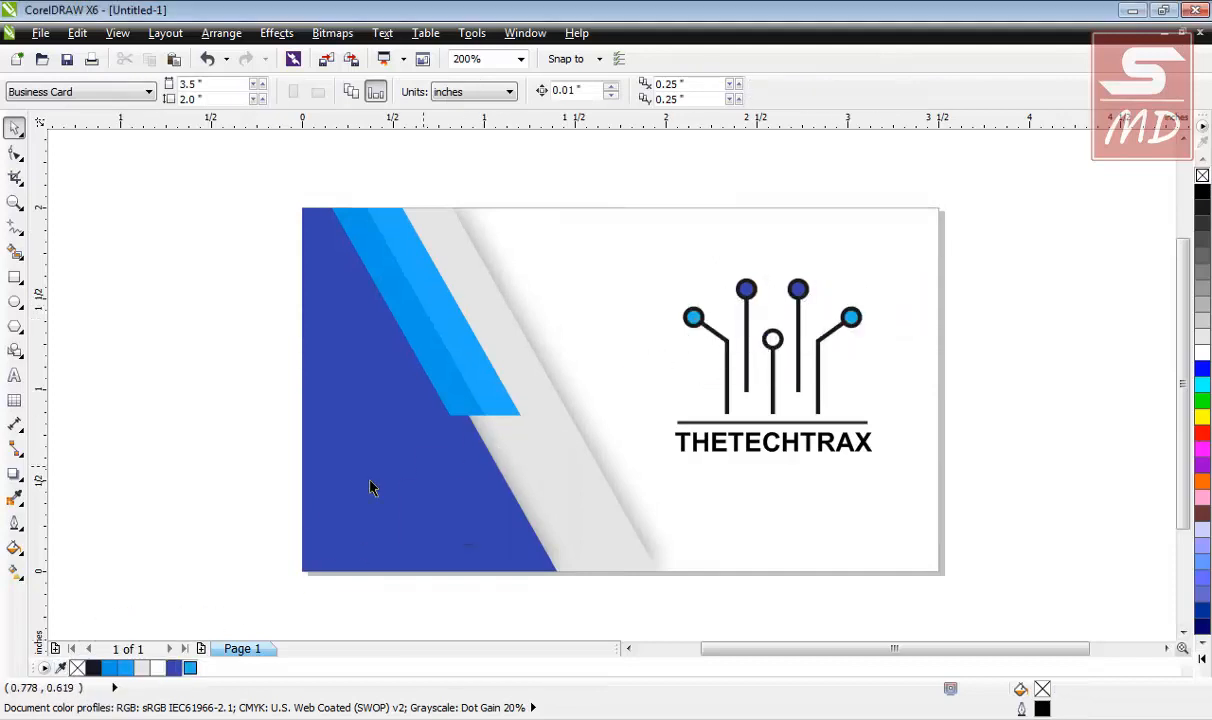
{"action": "left_click", "coordinate": [541, 509]}
{"action": "left_click", "coordinate": [574, 600]}
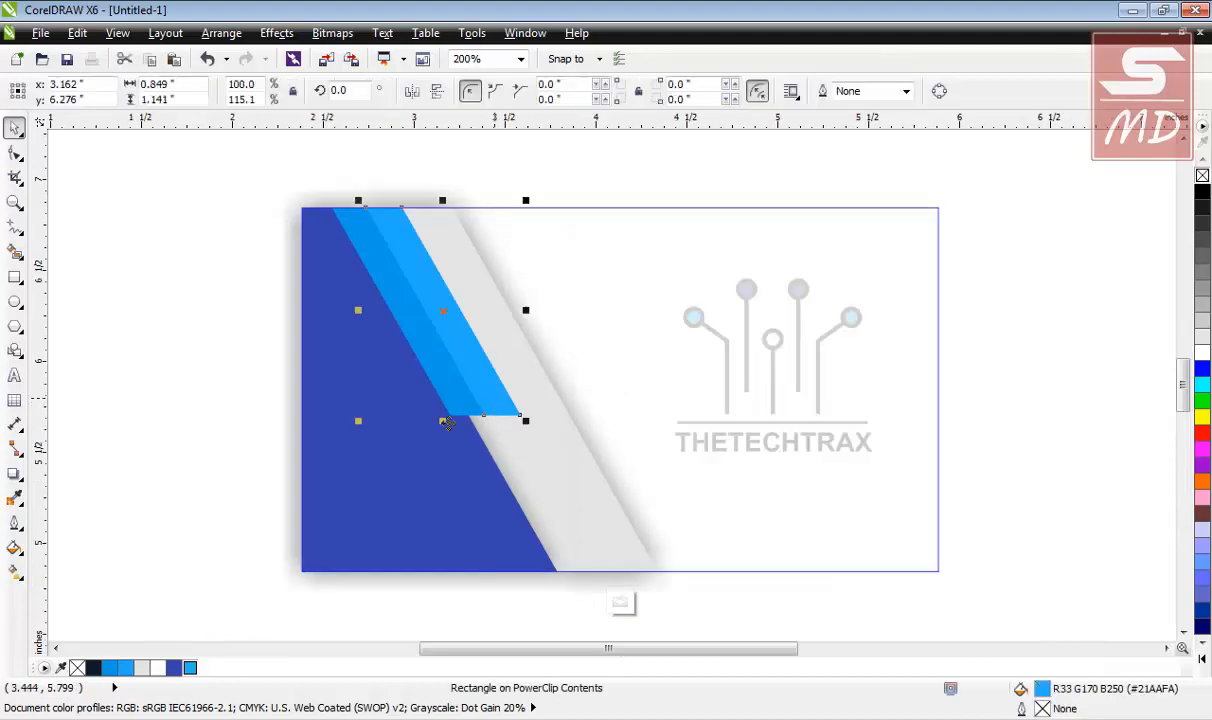
{"action": "left_click", "coordinate": [108, 487]}
{"action": "left_click", "coordinate": [425, 381]}
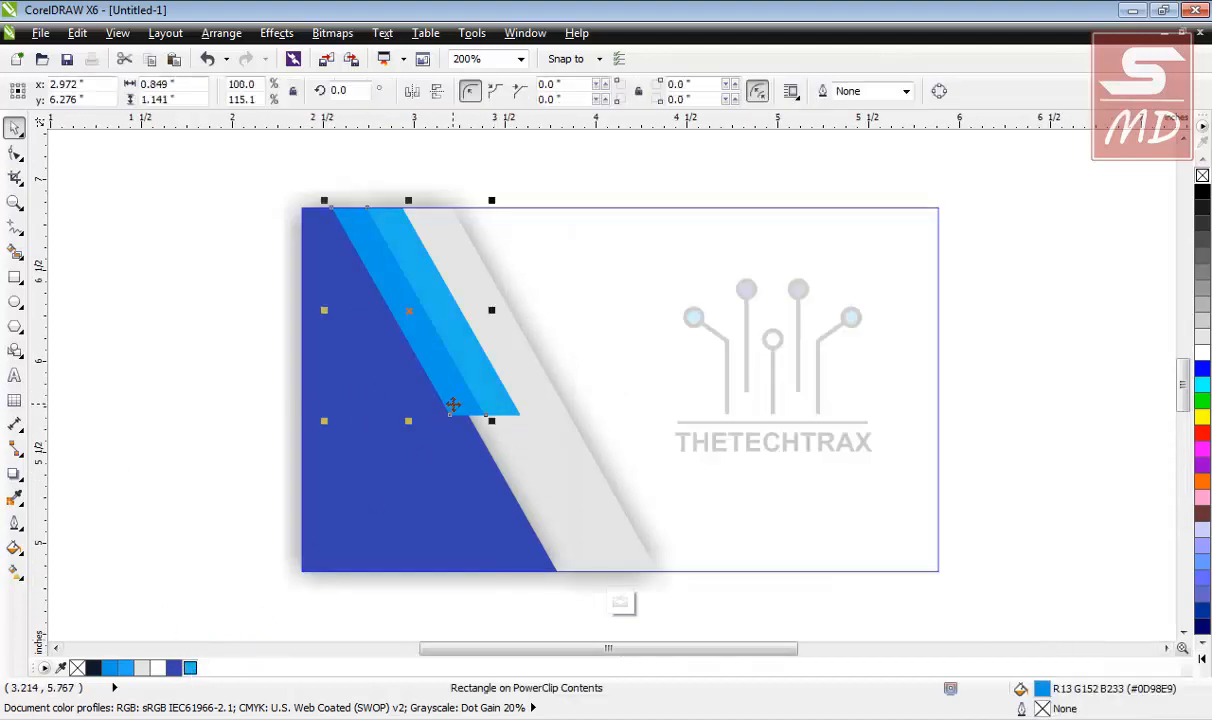
{"action": "left_click", "coordinate": [222, 410]}
{"action": "left_click", "coordinate": [620, 601]}
{"action": "left_click", "coordinate": [81, 384]}
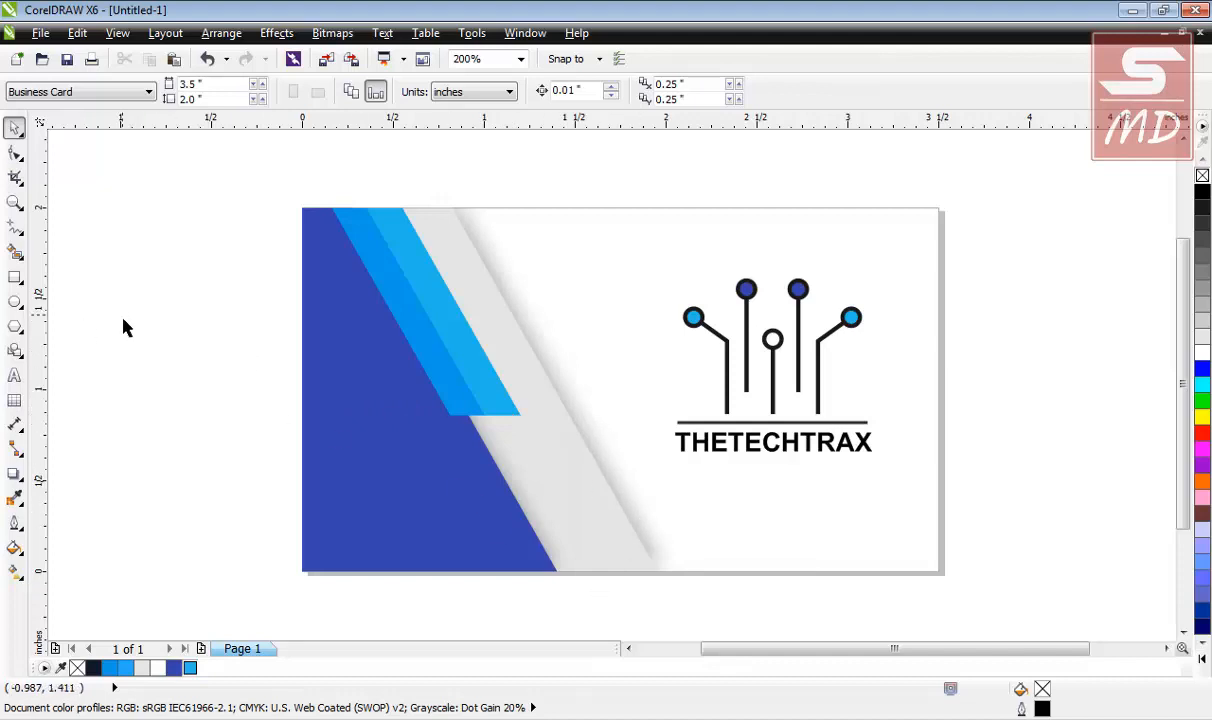
Scale the logo down to about 0.859 × 0.757 inches, nudging it slightly right and down.
{"action": "left_click_drag", "start_coordinate": [1036, 225], "coordinate": [641, 495]}
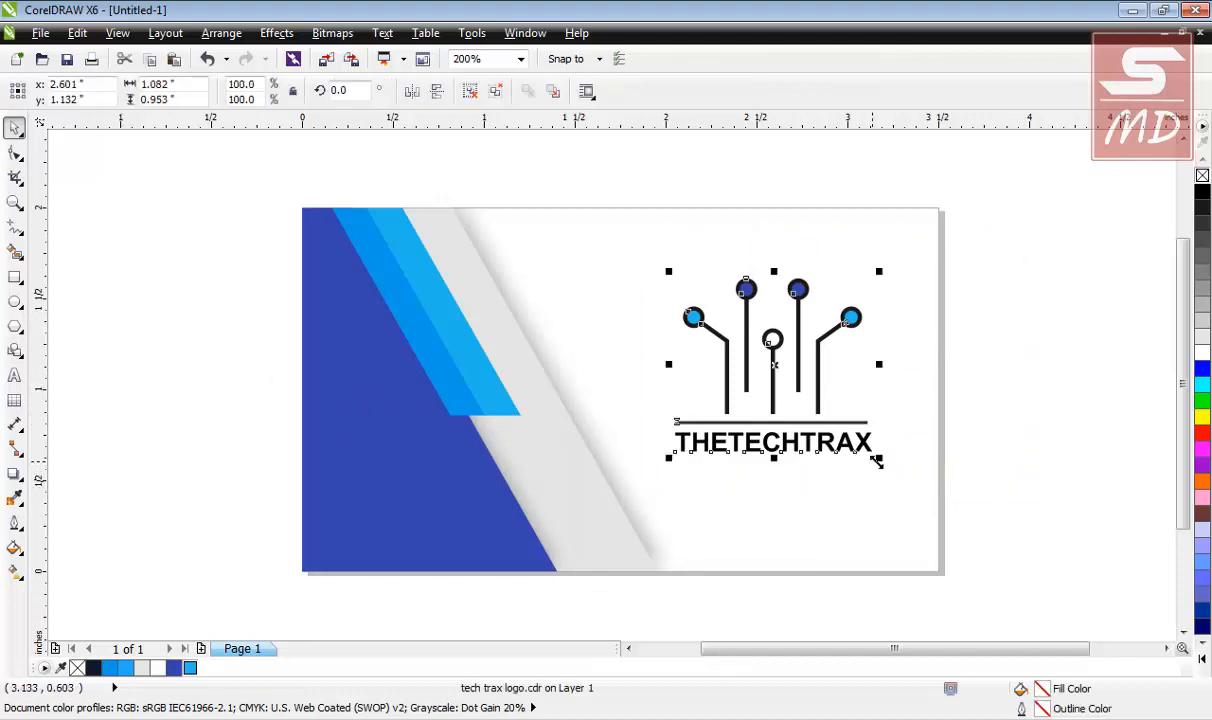
{"action": "left_click_drag", "start_coordinate": [880, 457], "coordinate": [830, 420]}
{"action": "left_click_drag", "start_coordinate": [757, 350], "coordinate": [816, 378]}
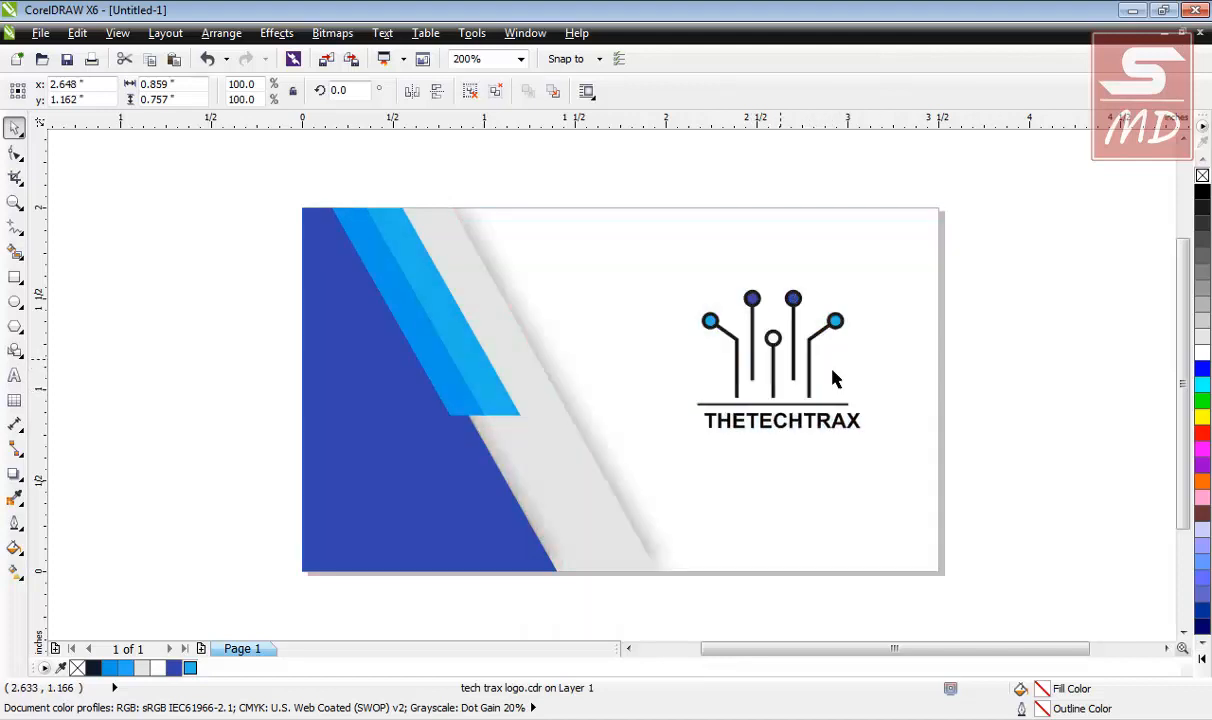
{"action": "left_click", "coordinate": [994, 393]}
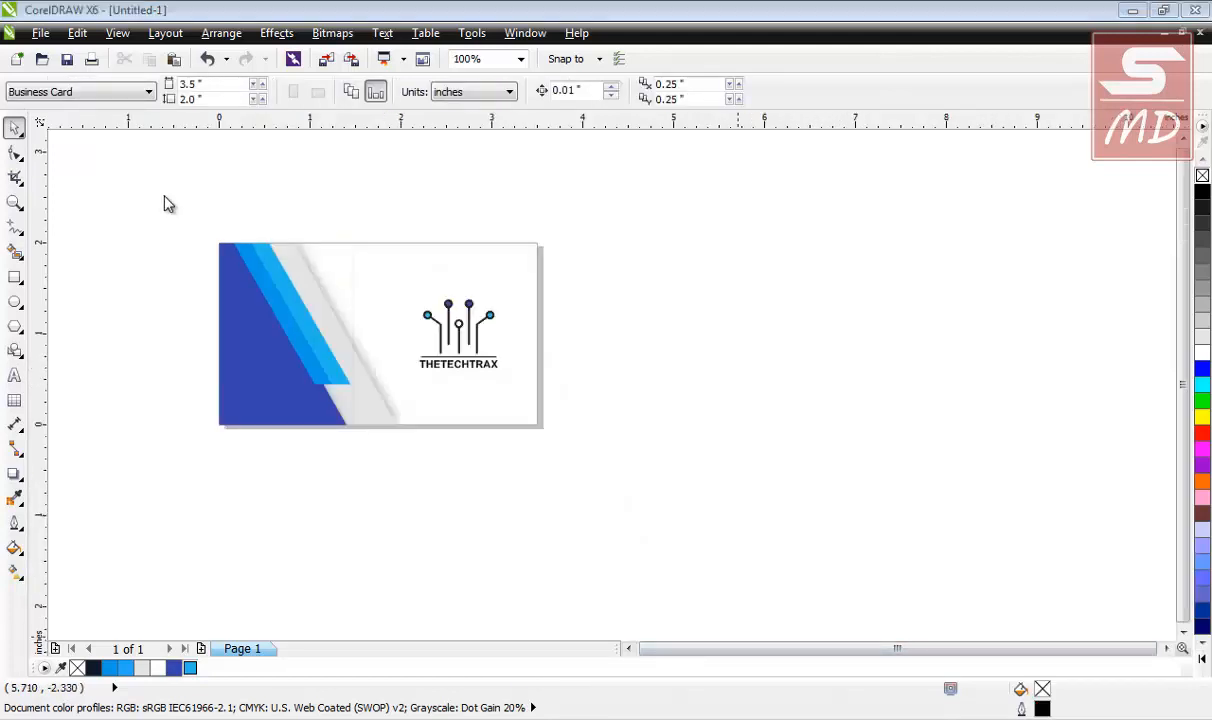
Duplicate the whole card with its logo to the right of the original.
{"action": "left_click", "coordinate": [164, 197]}
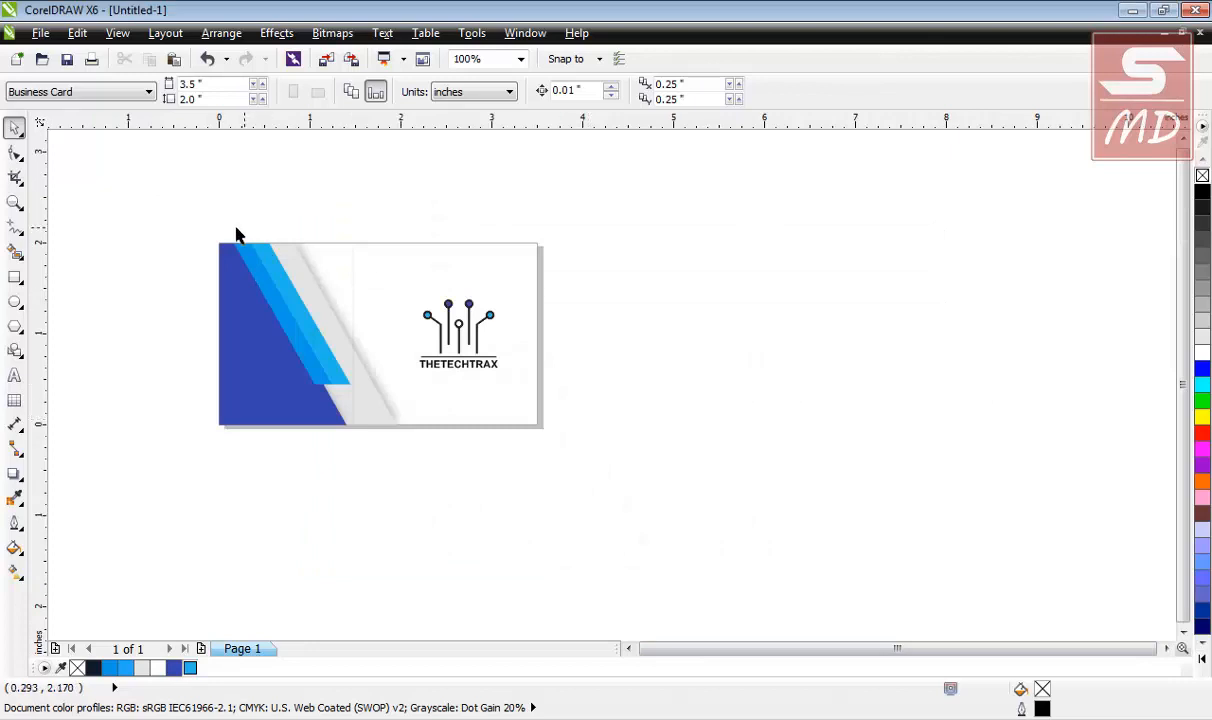
{"action": "left_click", "coordinate": [281, 375]}
{"action": "left_click_drag", "start_coordinate": [127, 189], "coordinate": [590, 495]}
{"action": "left_click_drag", "start_coordinate": [375, 334], "coordinate": [755, 500]}
{"action": "left_click", "coordinate": [810, 446]}
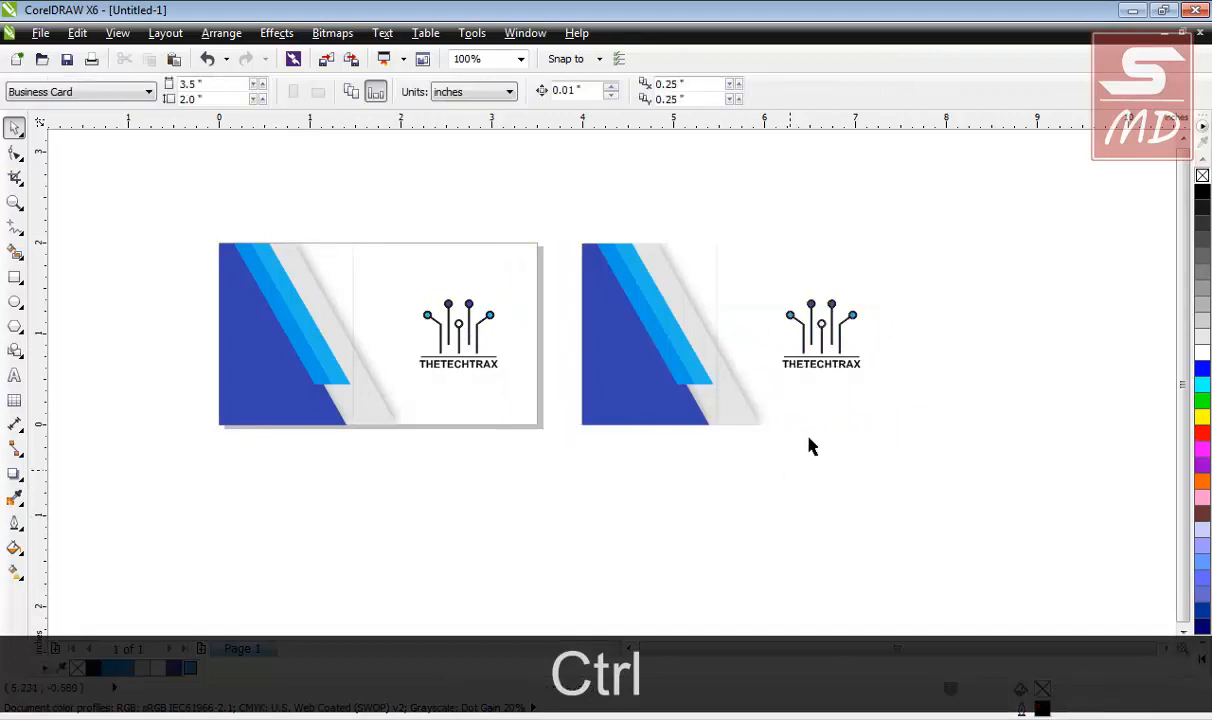
Delete the logo from the copied card and reselect the copy.
{"action": "left_click", "coordinate": [843, 358]}
{"action": "key", "text": "Delete"}
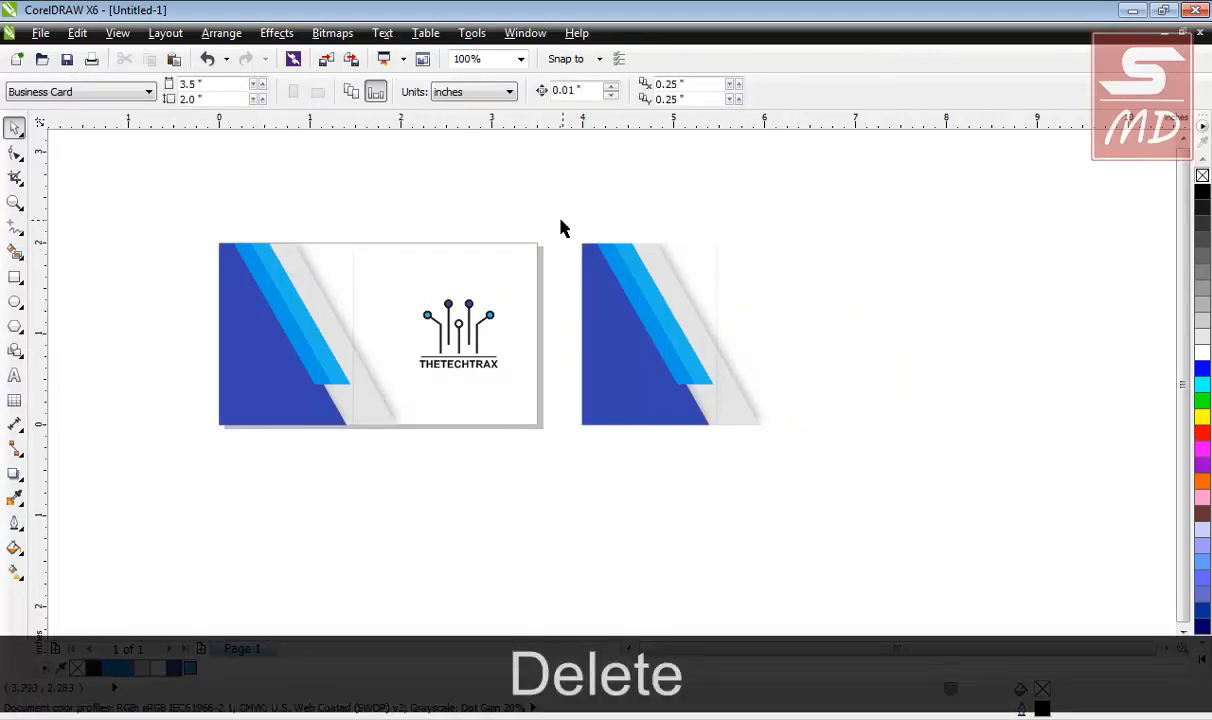
{"action": "left_click_drag", "start_coordinate": [560, 228], "coordinate": [925, 437]}
{"action": "left_click", "coordinate": [828, 465]}
{"action": "left_click", "coordinate": [690, 419]}
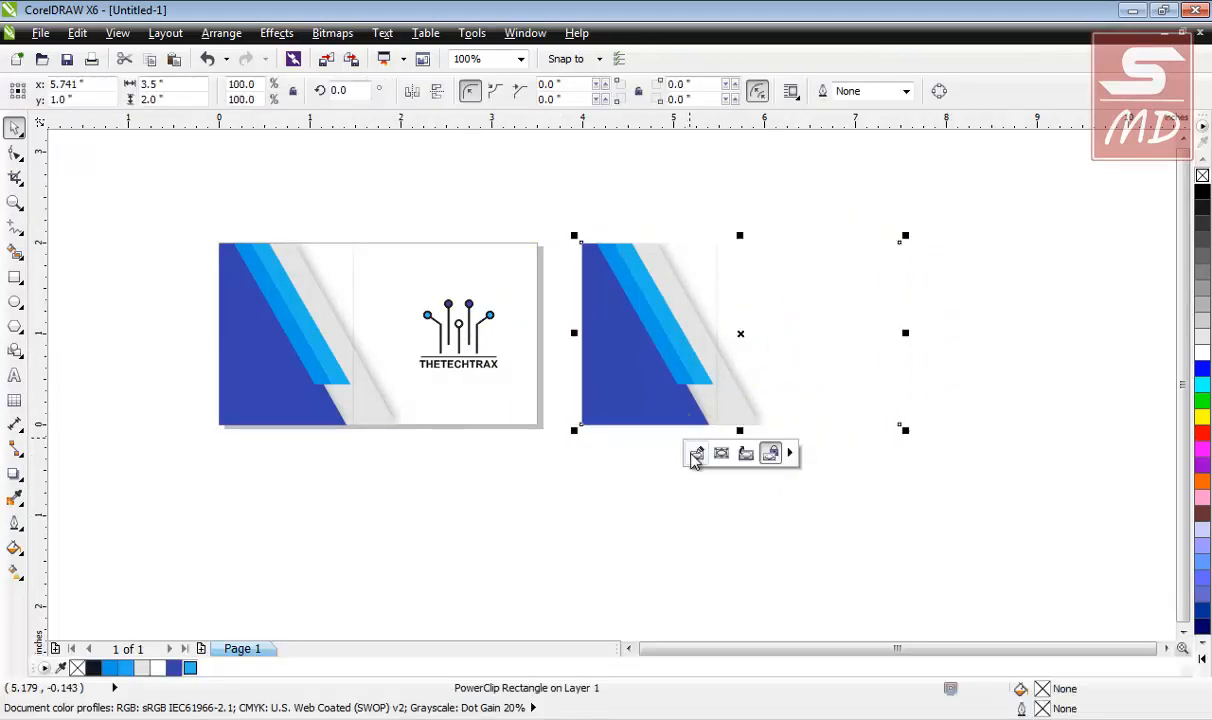
Inside the copied card's PowerClip, nudge the light-blue stripes and shadow shapes three steps right.
{"action": "left_click", "coordinate": [696, 454]}
{"action": "left_click", "coordinate": [632, 328]}
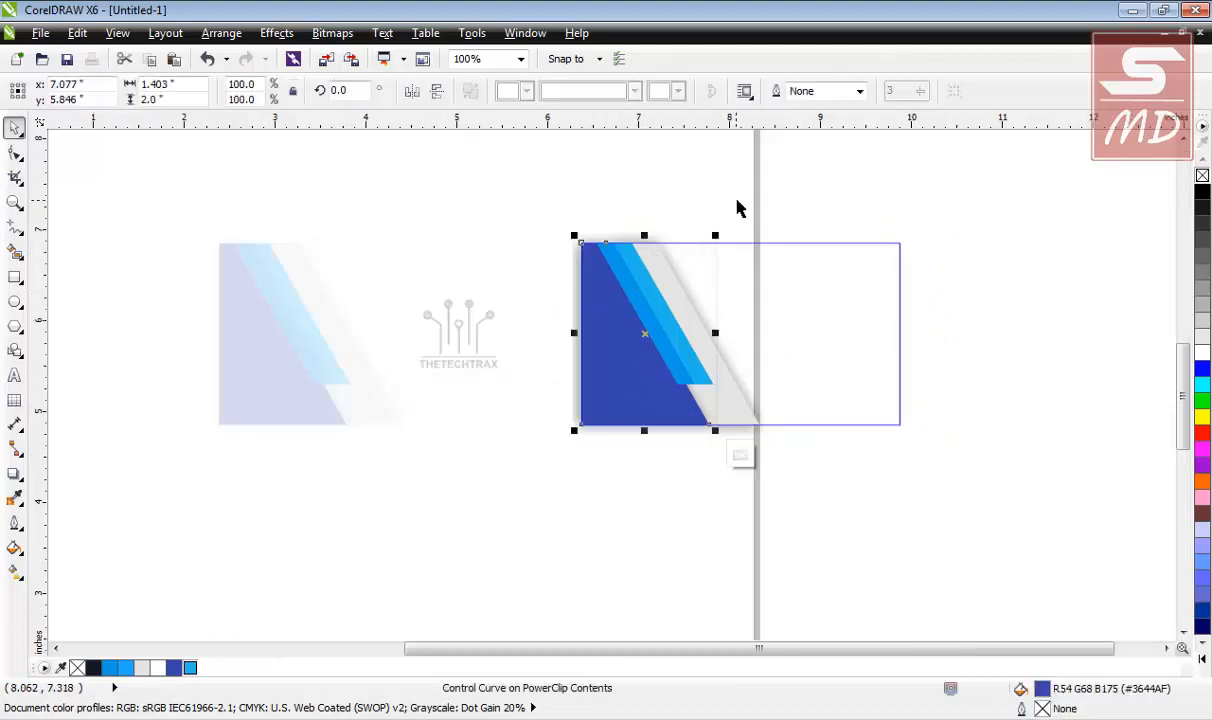
{"action": "left_click", "coordinate": [598, 206]}
{"action": "left_click_drag", "start_coordinate": [598, 206], "coordinate": [836, 449]}
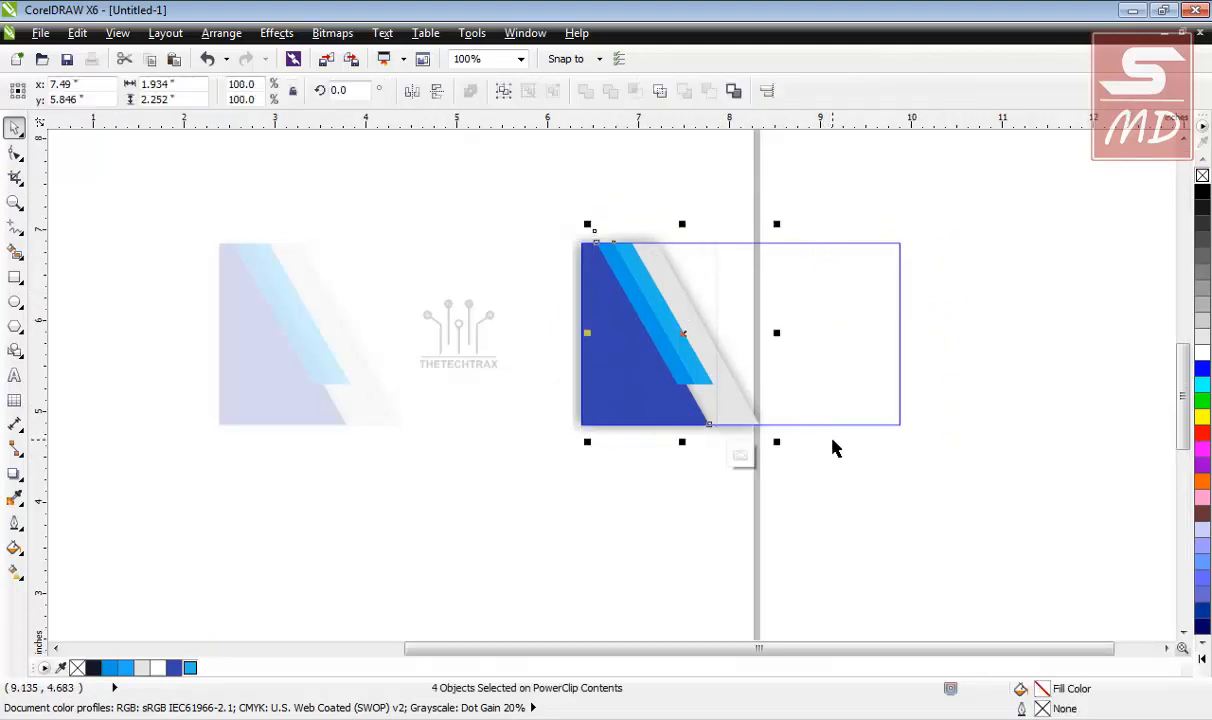
{"action": "key", "text": "Right"}
{"action": "key", "text": "Right"}
{"action": "key", "text": "Right"}
{"action": "key", "text": "Right"}
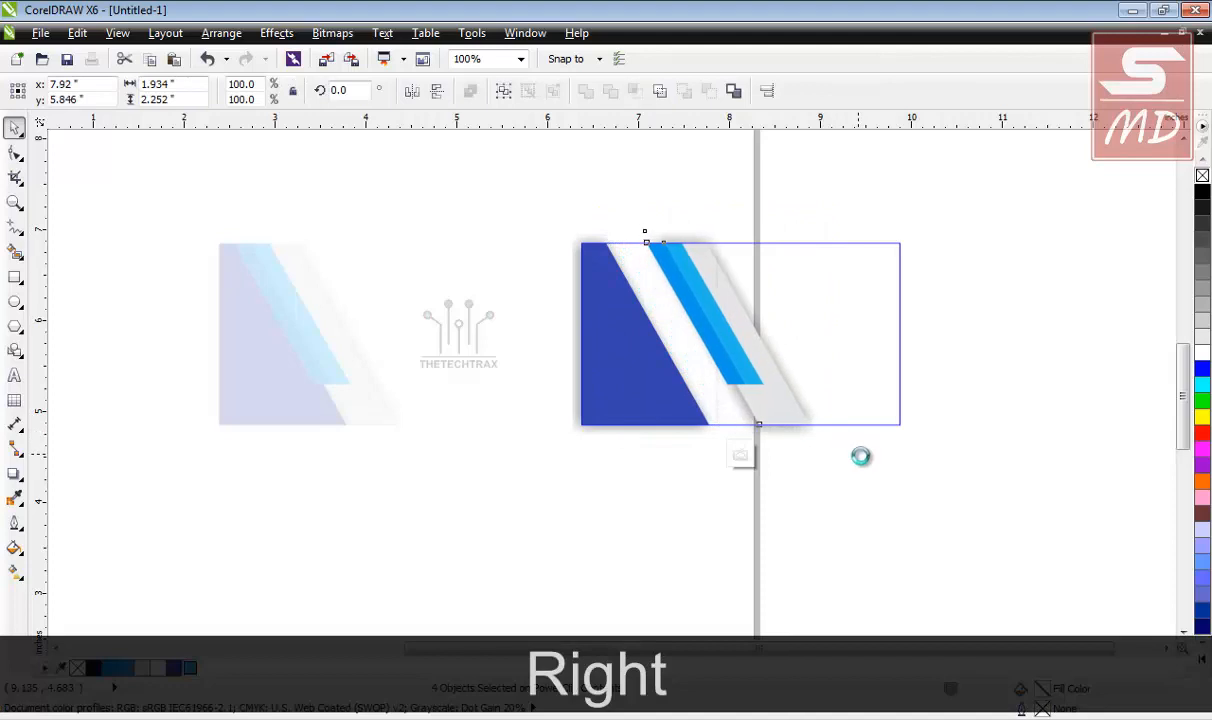
{"action": "key", "text": "Right"}
{"action": "key", "text": "Right"}
{"action": "key", "text": "Right"}
{"action": "key", "text": "Right"}
{"action": "key", "text": "Right"}
{"action": "key", "text": "Right"}
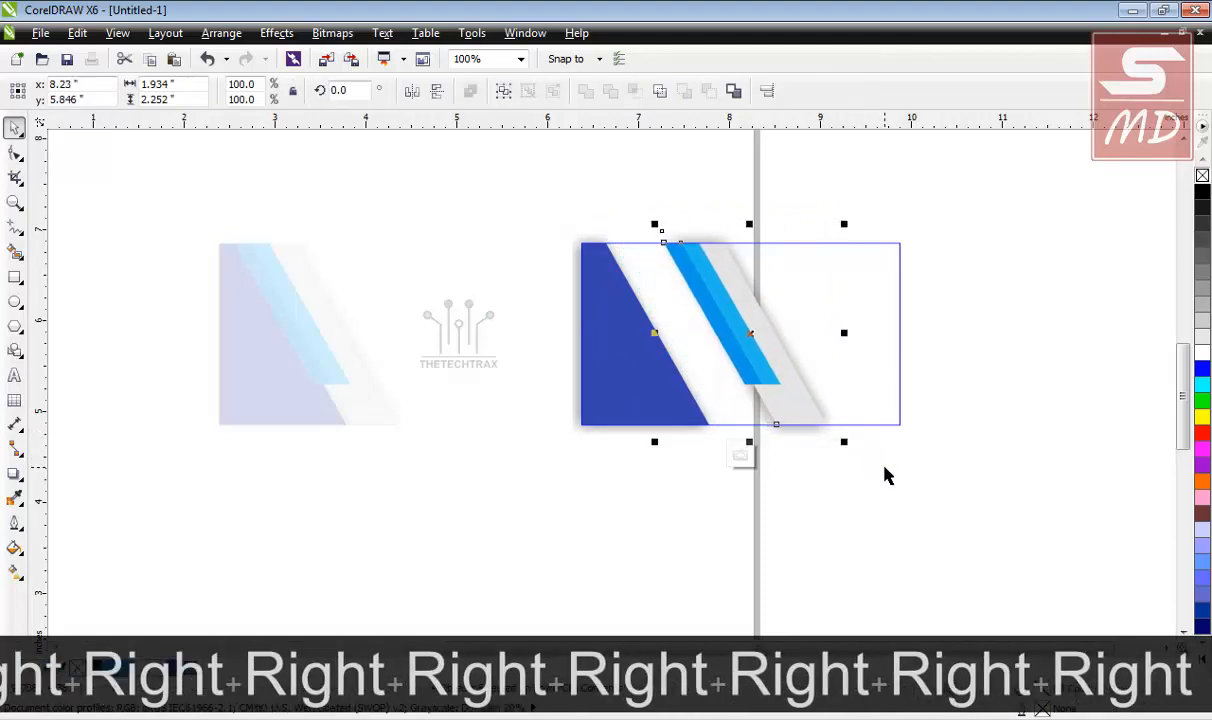
{"action": "key", "text": "Right"}
{"action": "key", "text": "Right"}
{"action": "key", "text": "Right"}
{"action": "left_click", "coordinate": [803, 454]}
Move the dark blue triangle's corner nodes right so its slanted edge meets the stripes.
{"action": "left_click", "coordinate": [683, 403]}
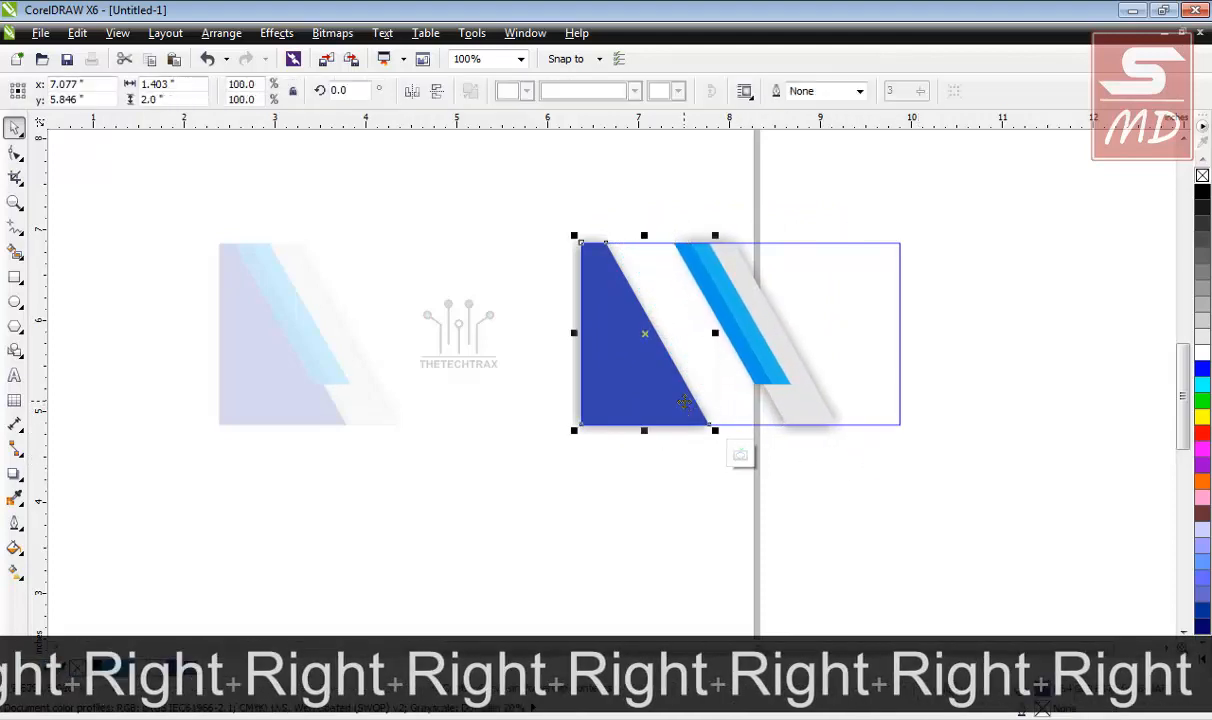
{"action": "left_click", "coordinate": [15, 153]}
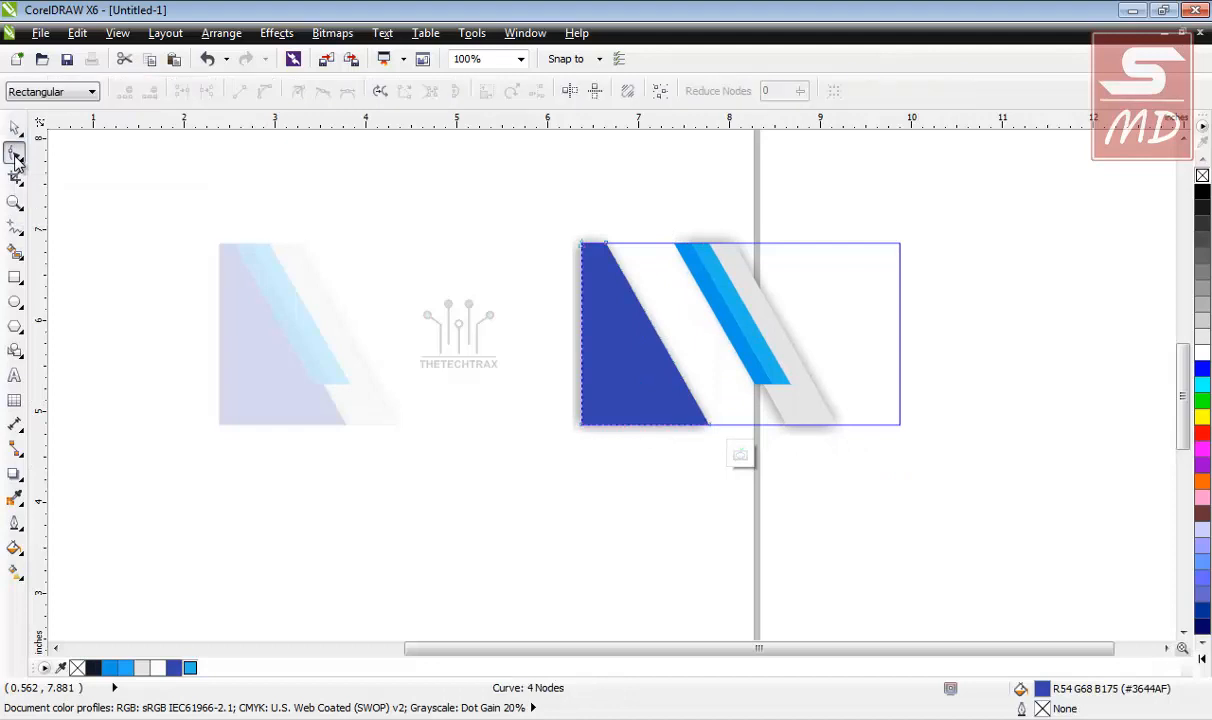
{"action": "left_click", "coordinate": [606, 244]}
{"action": "left_click", "coordinate": [709, 428], "text": "shift"}
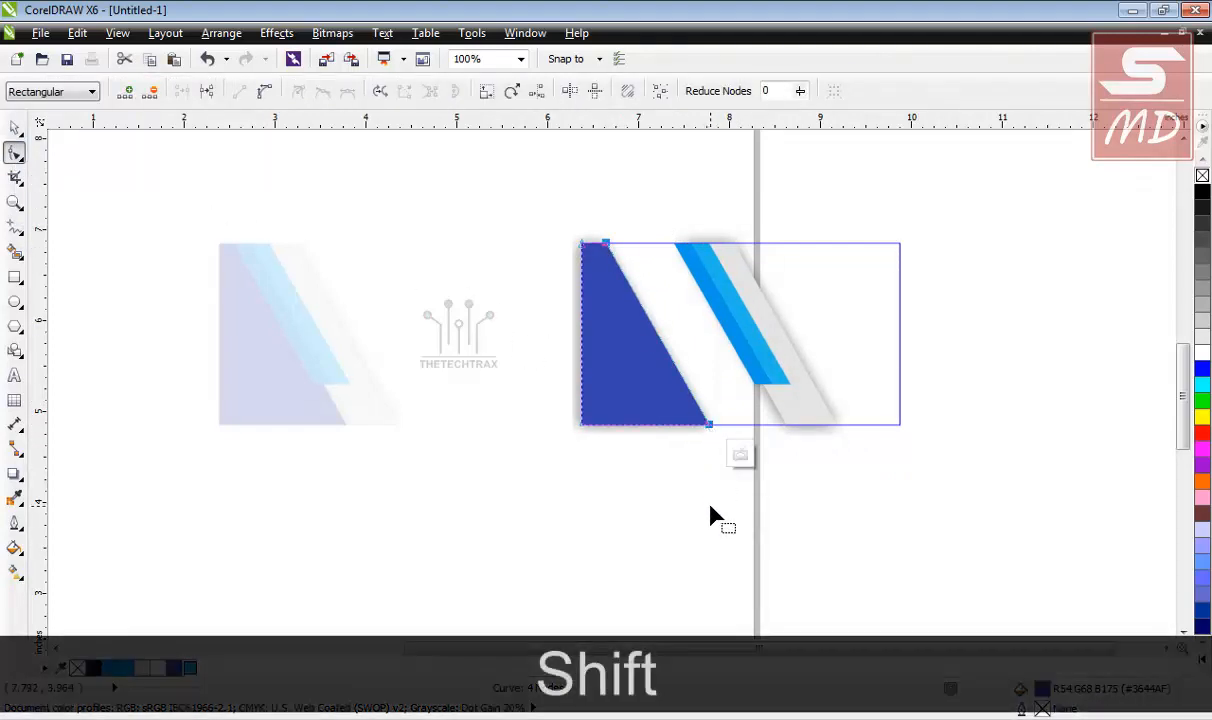
{"action": "key", "text": "Right"}
{"action": "key", "text": "Right"}
{"action": "key", "text": "Right"}
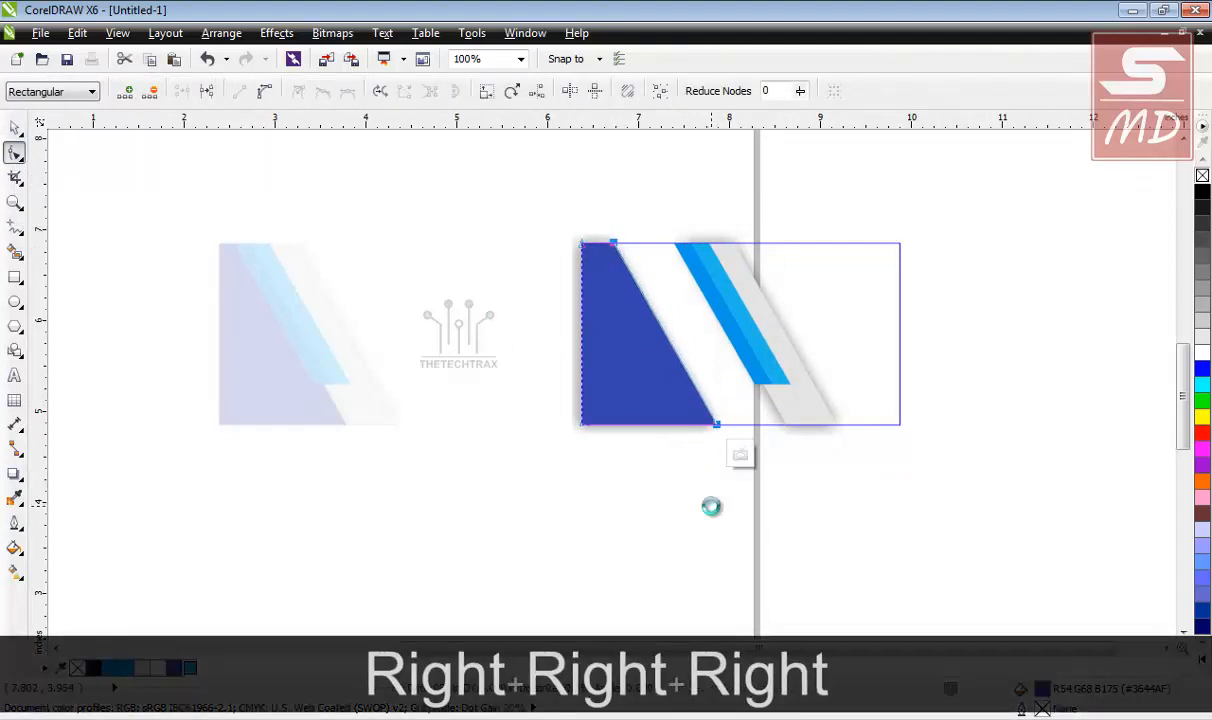
{"action": "key", "text": "Right"}
{"action": "key", "text": "Right"}
{"action": "key", "text": "Right"}
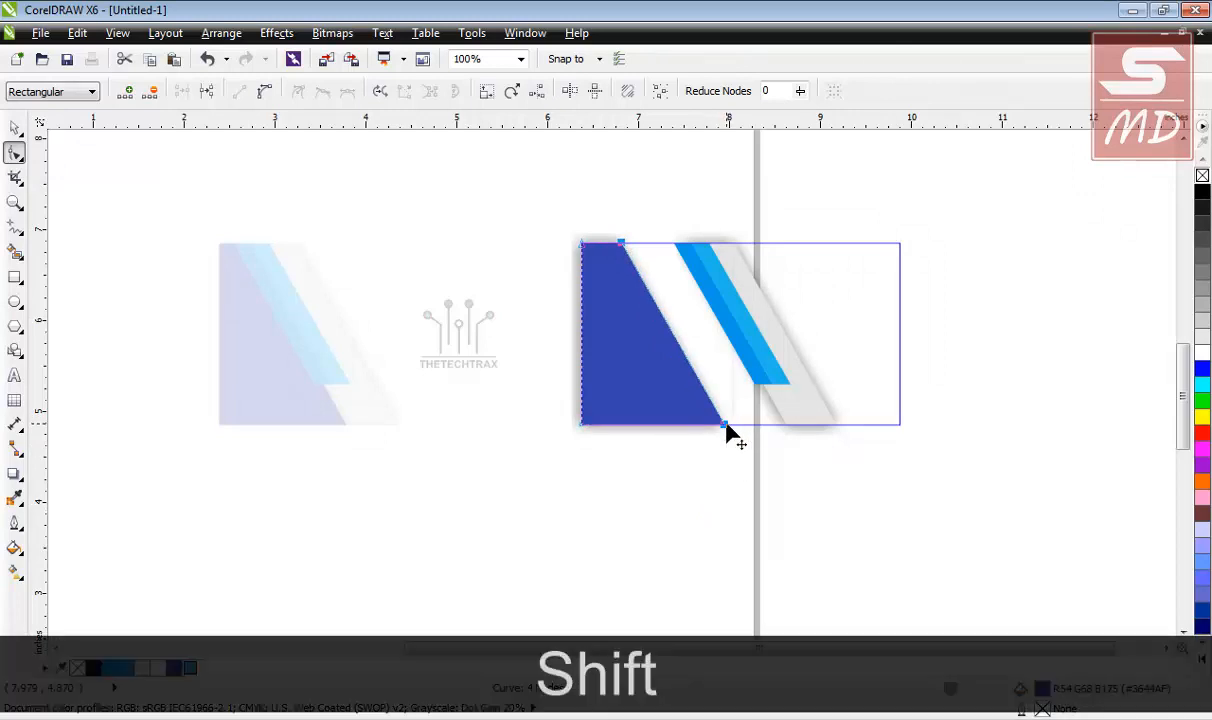
{"action": "left_click_drag", "start_coordinate": [728, 424], "coordinate": [786, 426]}
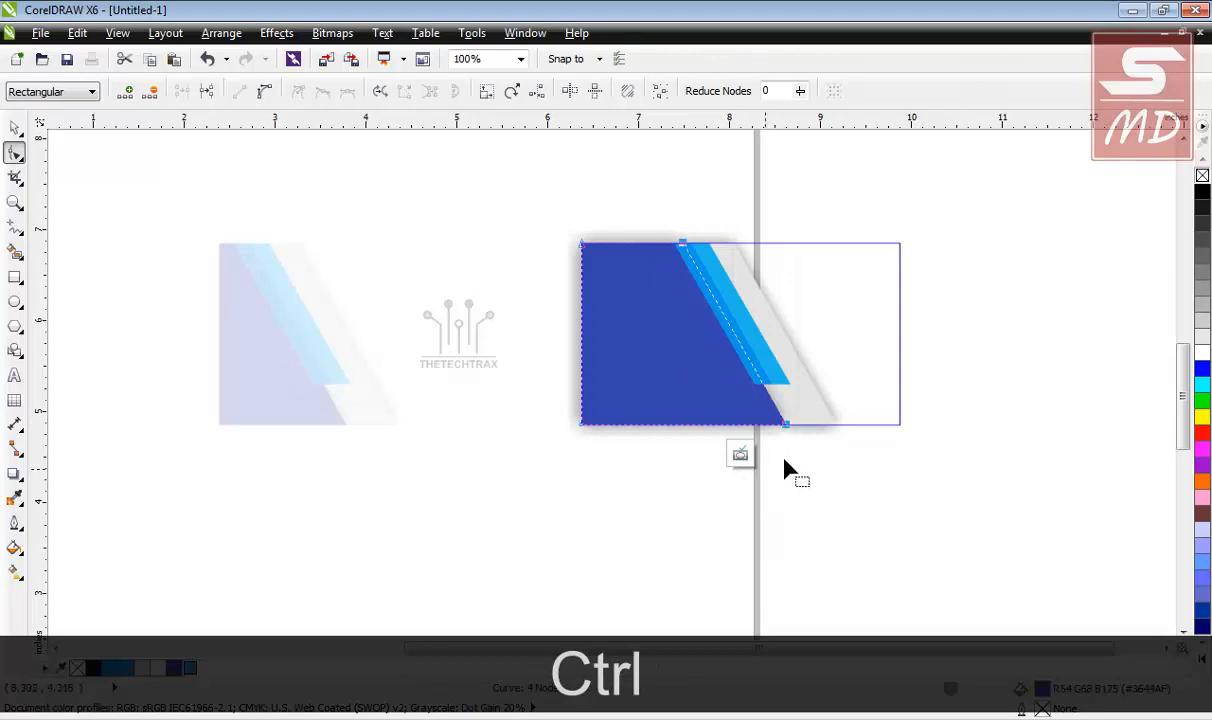
{"action": "key", "text": "Right"}
{"action": "key", "text": "Right"}
{"action": "key", "text": "Right"}
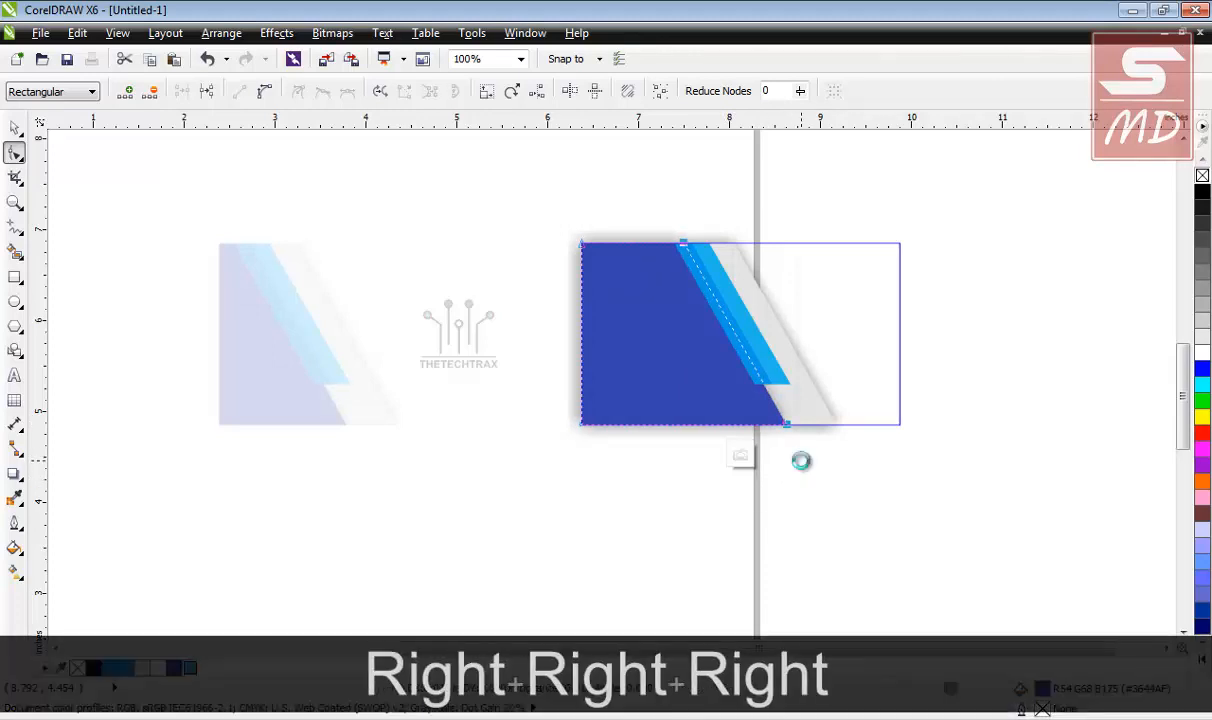
{"action": "key", "text": "Right"}
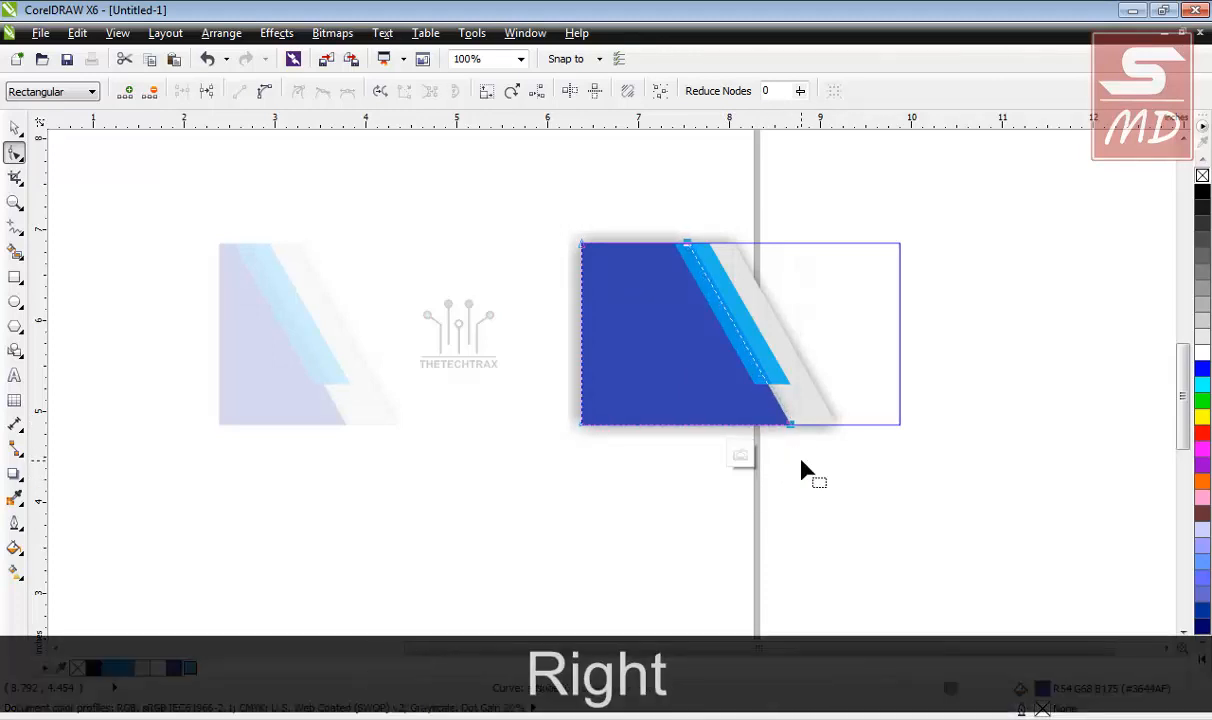
{"action": "key", "text": "Left"}
{"action": "key", "text": "Left"}
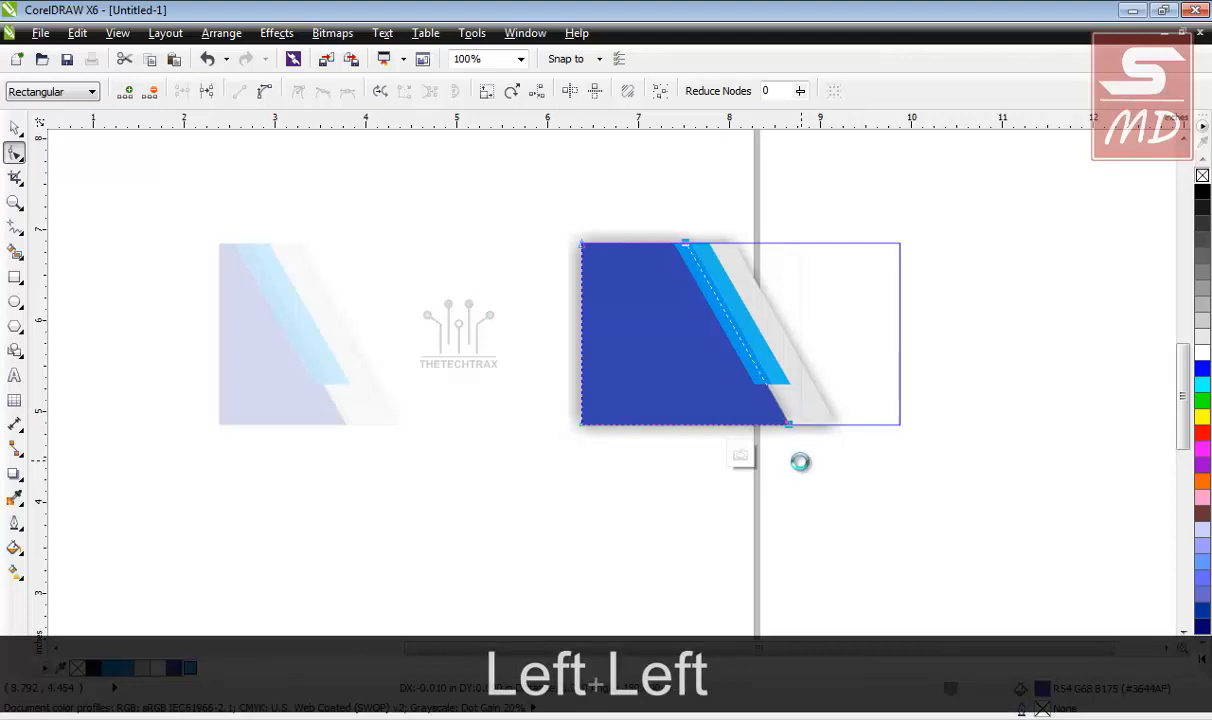
{"action": "key", "text": "Left"}
{"action": "left_click", "coordinate": [740, 456]}
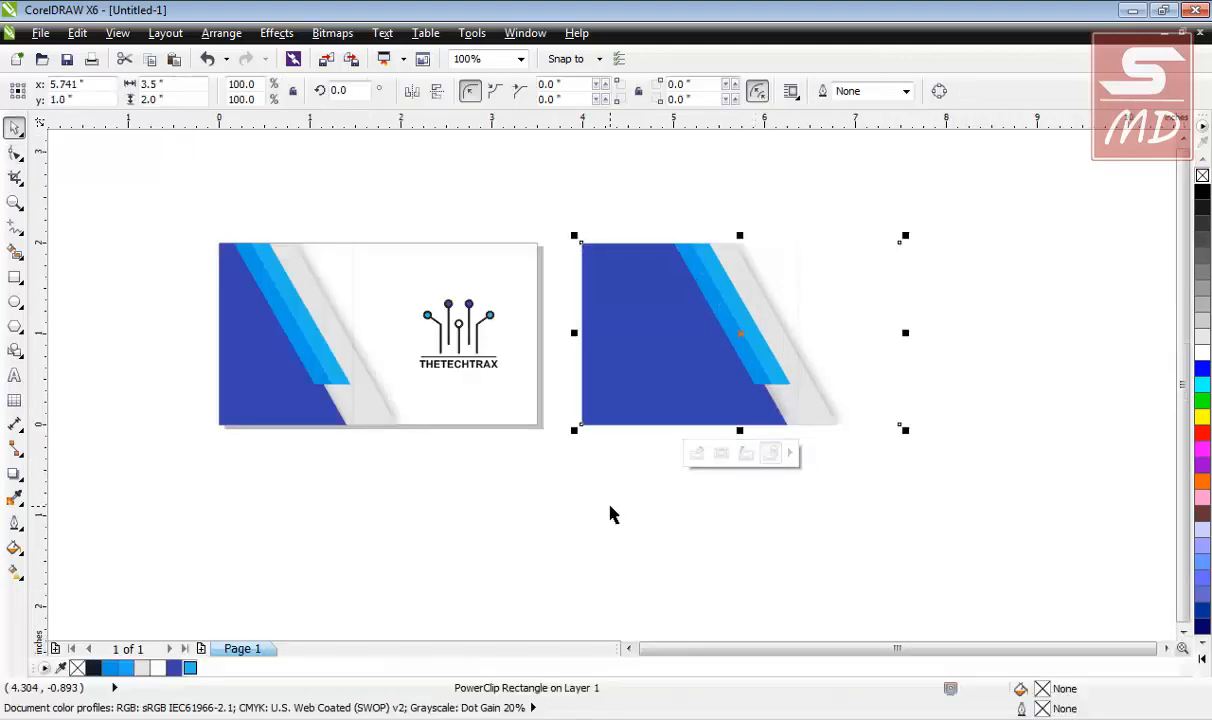
Give the second card a black hairline outline, then place a text cursor below the first card.
{"action": "left_click", "coordinate": [842, 322]}
{"action": "left_click", "coordinate": [838, 322]}
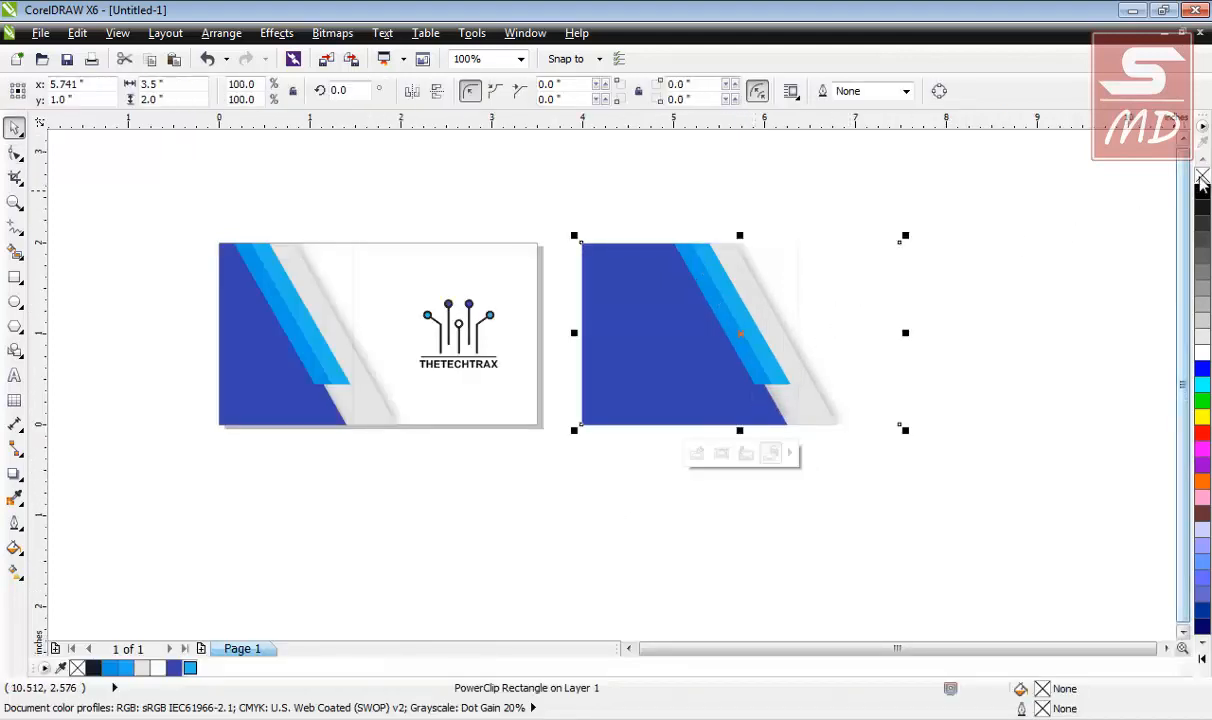
{"action": "right_click", "coordinate": [1203, 194]}
{"action": "left_click", "coordinate": [917, 446]}
{"action": "left_click", "coordinate": [898, 423]}
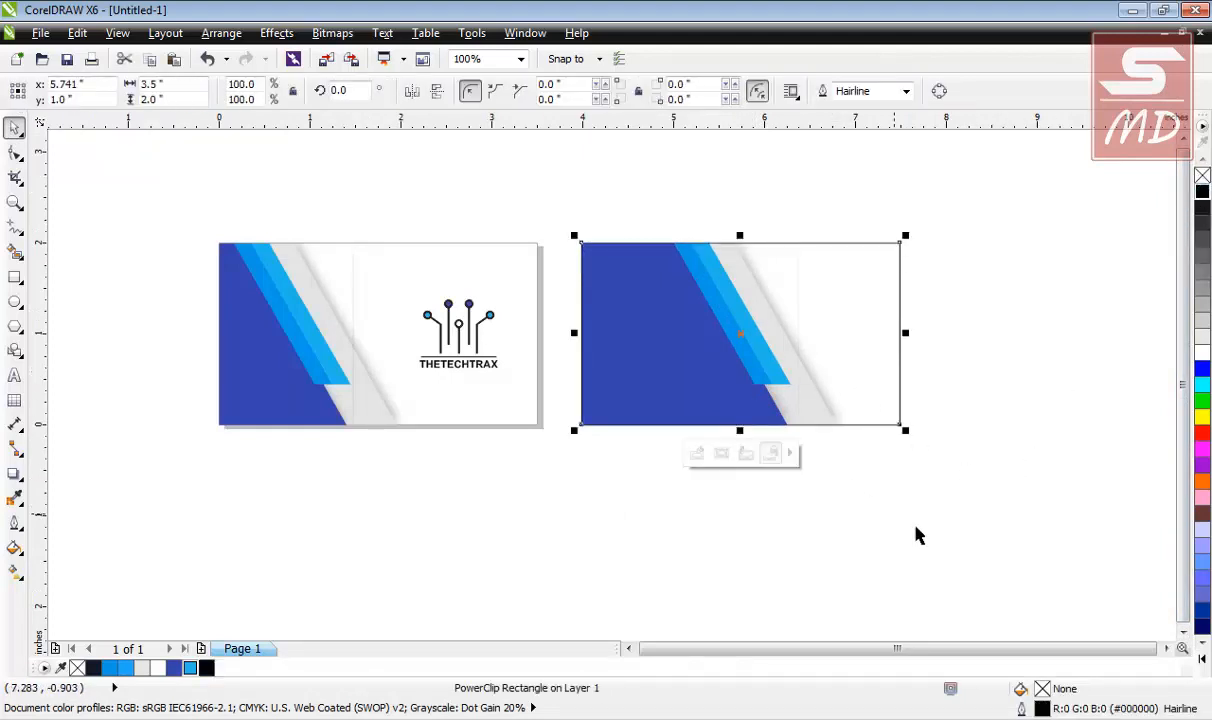
{"action": "left_click", "coordinate": [917, 531]}
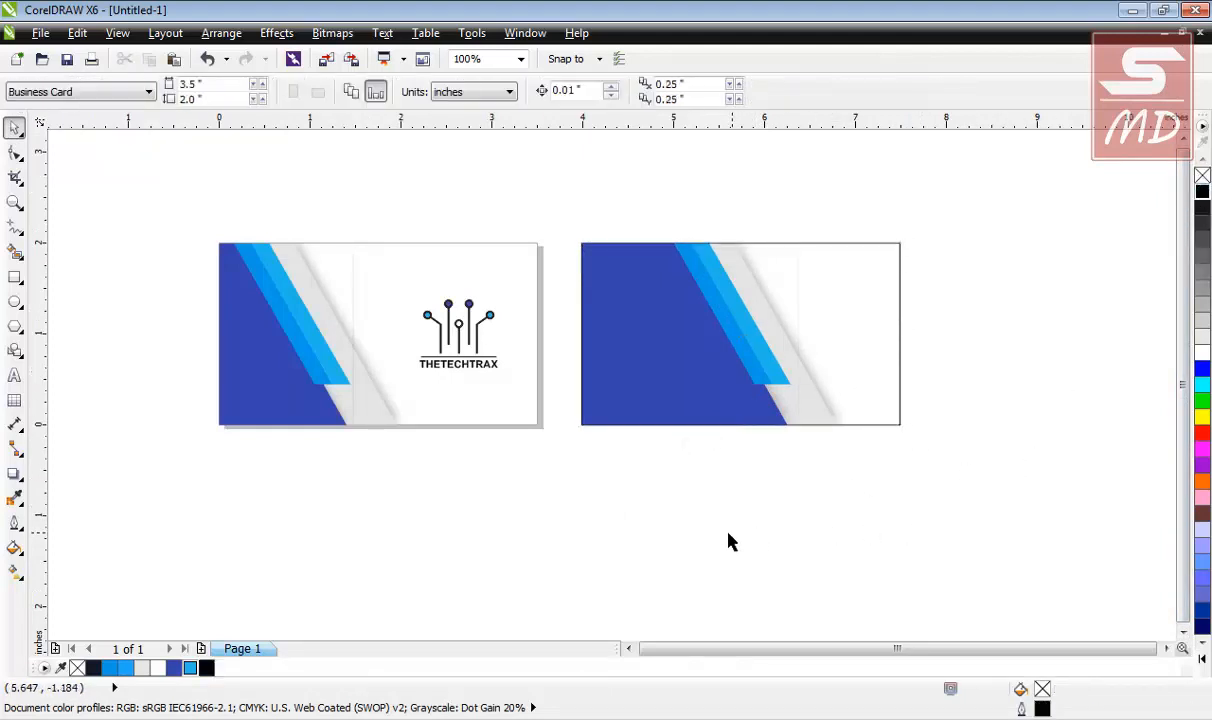
{"action": "left_click", "coordinate": [14, 375]}
{"action": "left_click", "coordinate": [258, 487]}
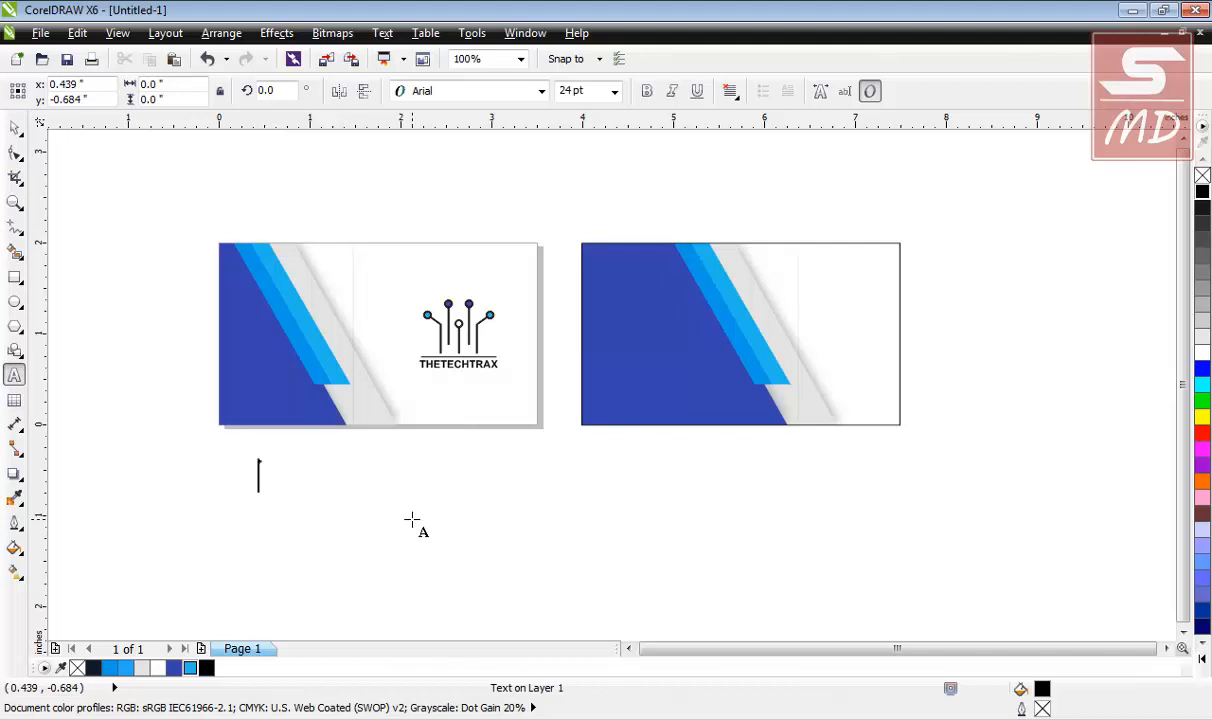
Type the person's full name in capitals, with CEO on the line beneath it.
{"action": "key", "text": "Caps_Lock"}
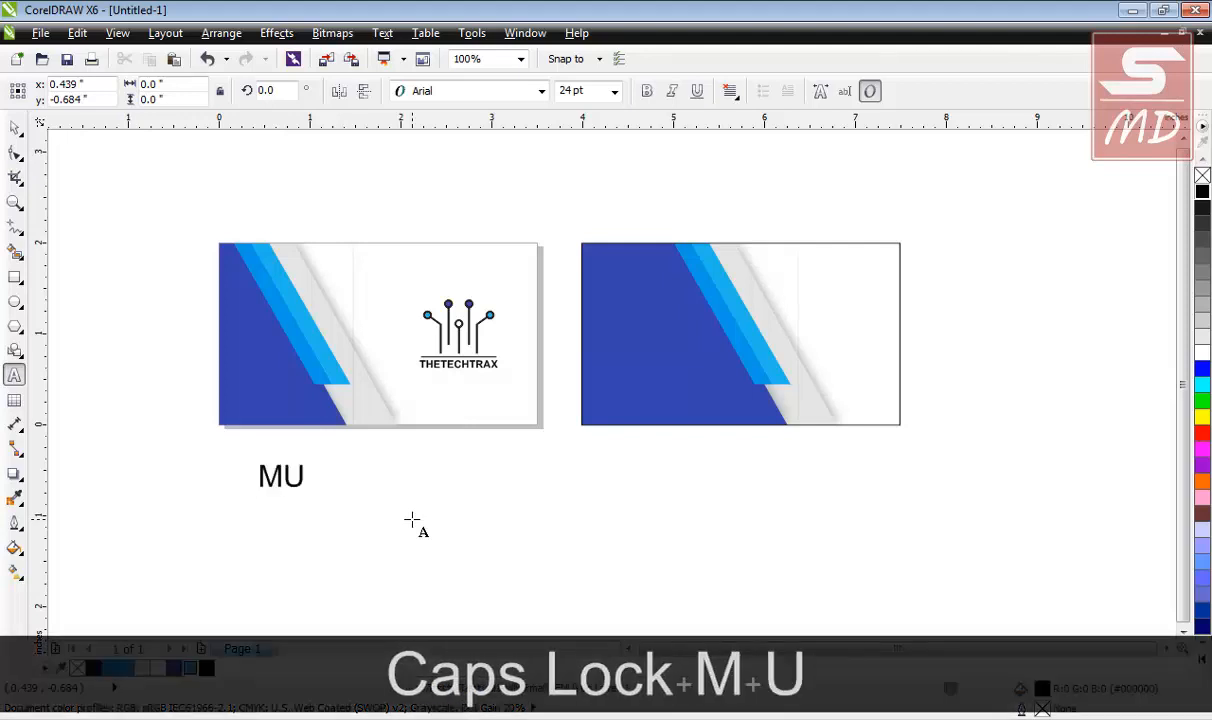
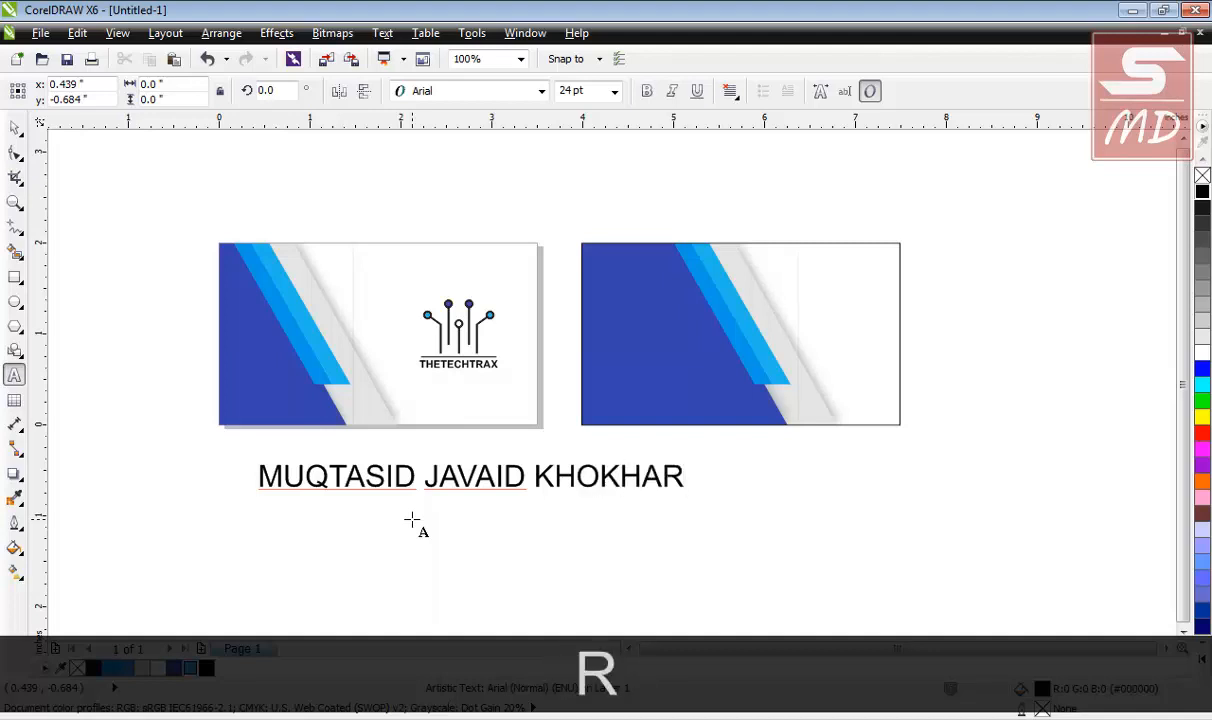
{"action": "key", "text": "Return"}
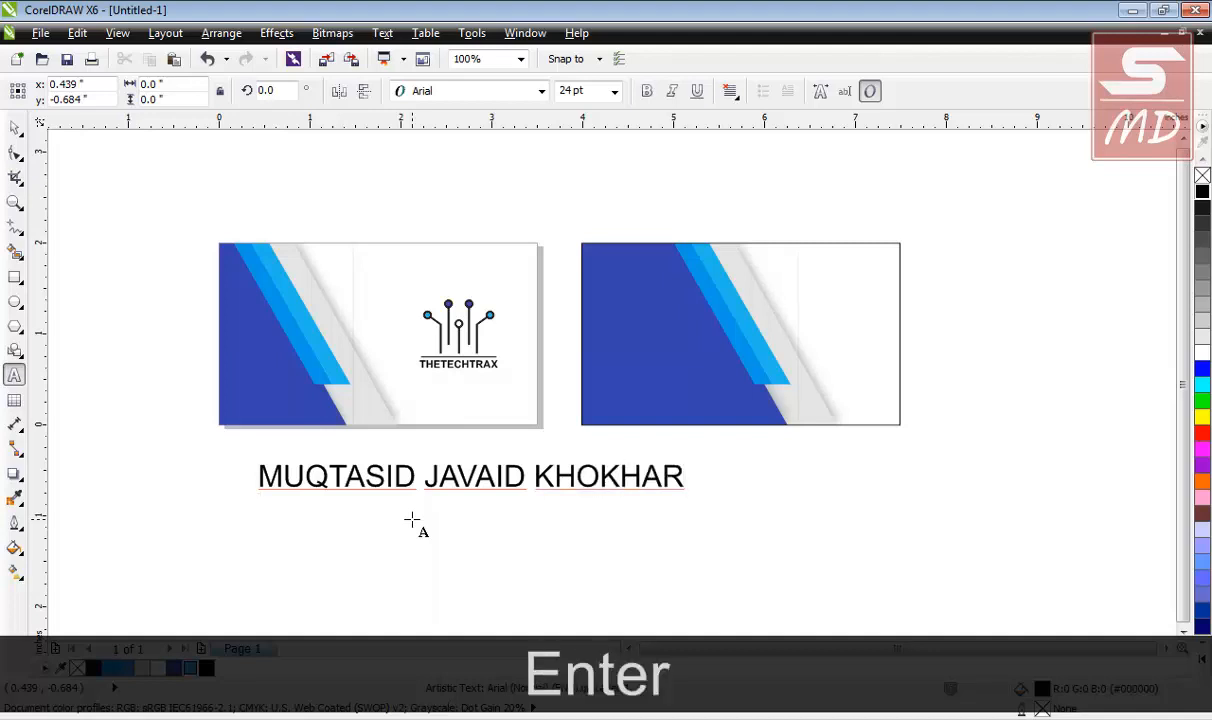
{"action": "key", "text": "shift"}
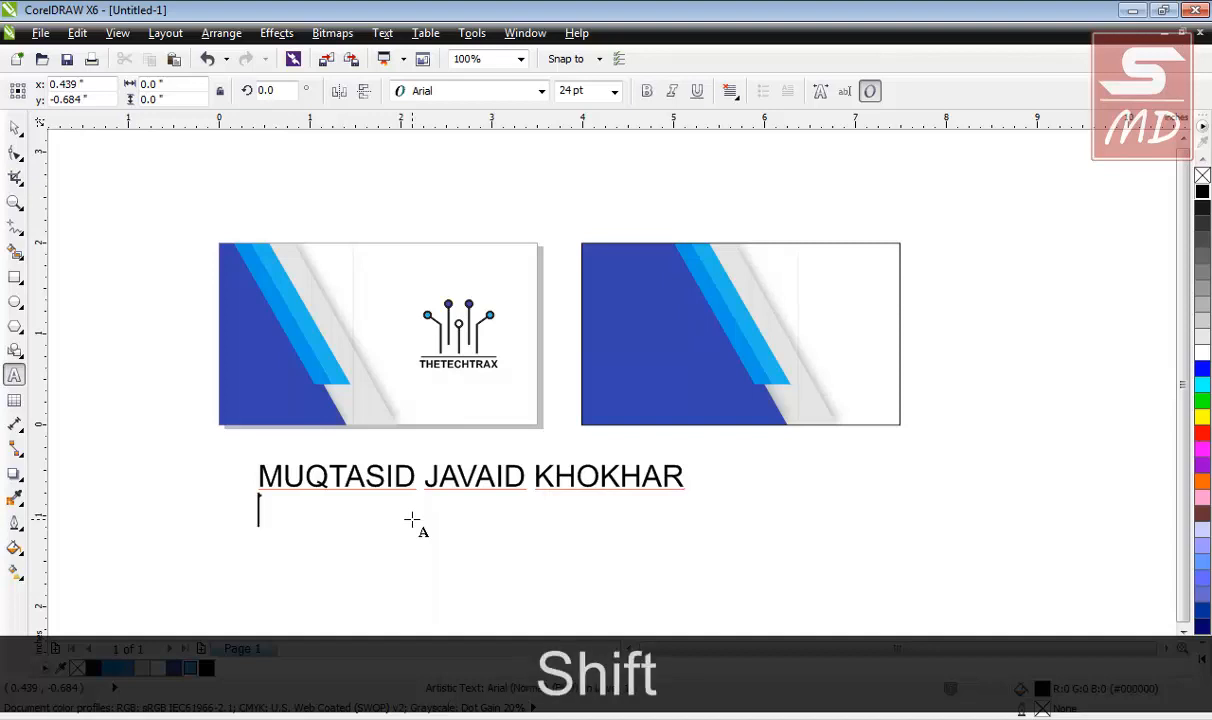
{"action": "type", "text": "CEO"}
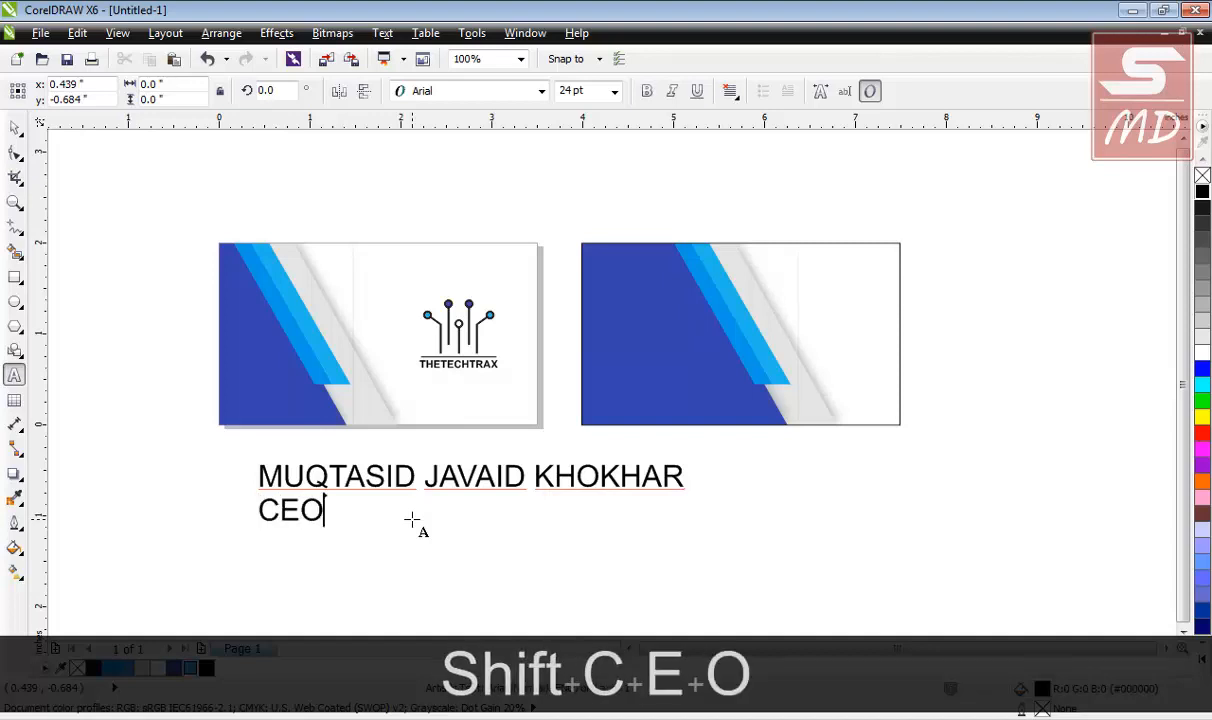
{"action": "left_click", "coordinate": [15, 128]}
{"action": "left_click", "coordinate": [119, 312]}
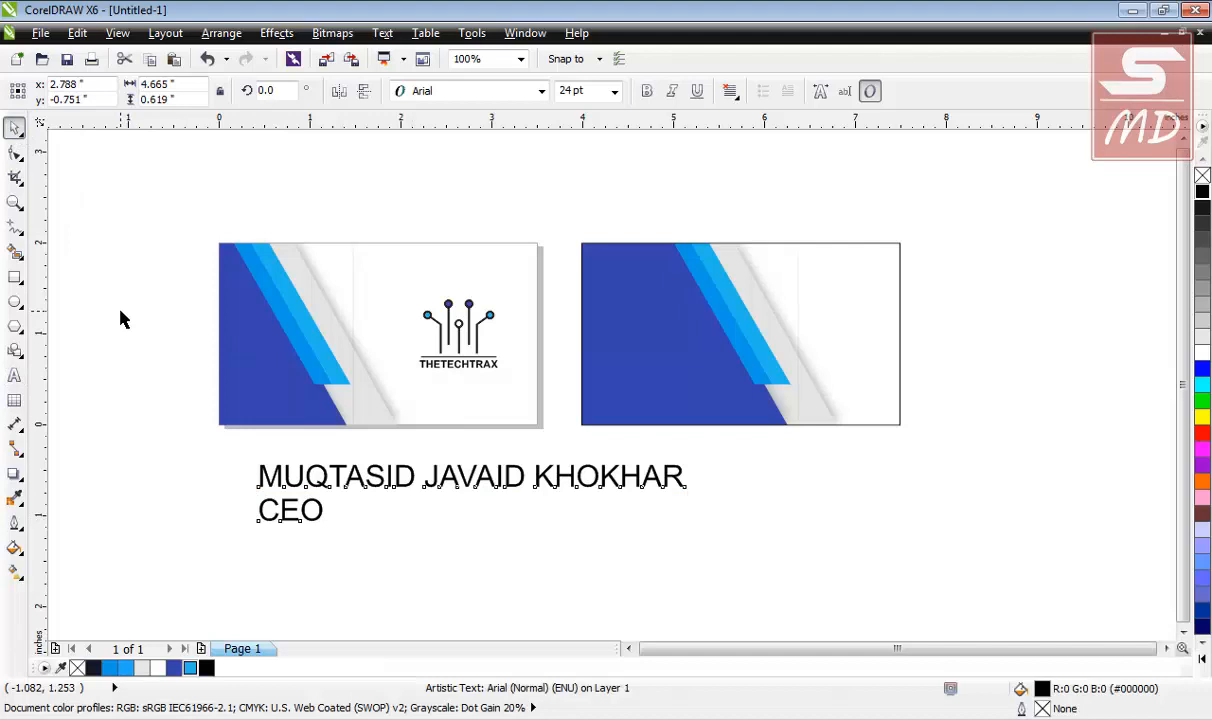
Set the name's first word in Humnst777 Blk BT, leaving the rest in Arial.
{"action": "left_click", "coordinate": [402, 482]}
{"action": "double_click", "coordinate": [415, 478]}
{"action": "left_click_drag", "start_coordinate": [415, 478], "coordinate": [258, 478]}
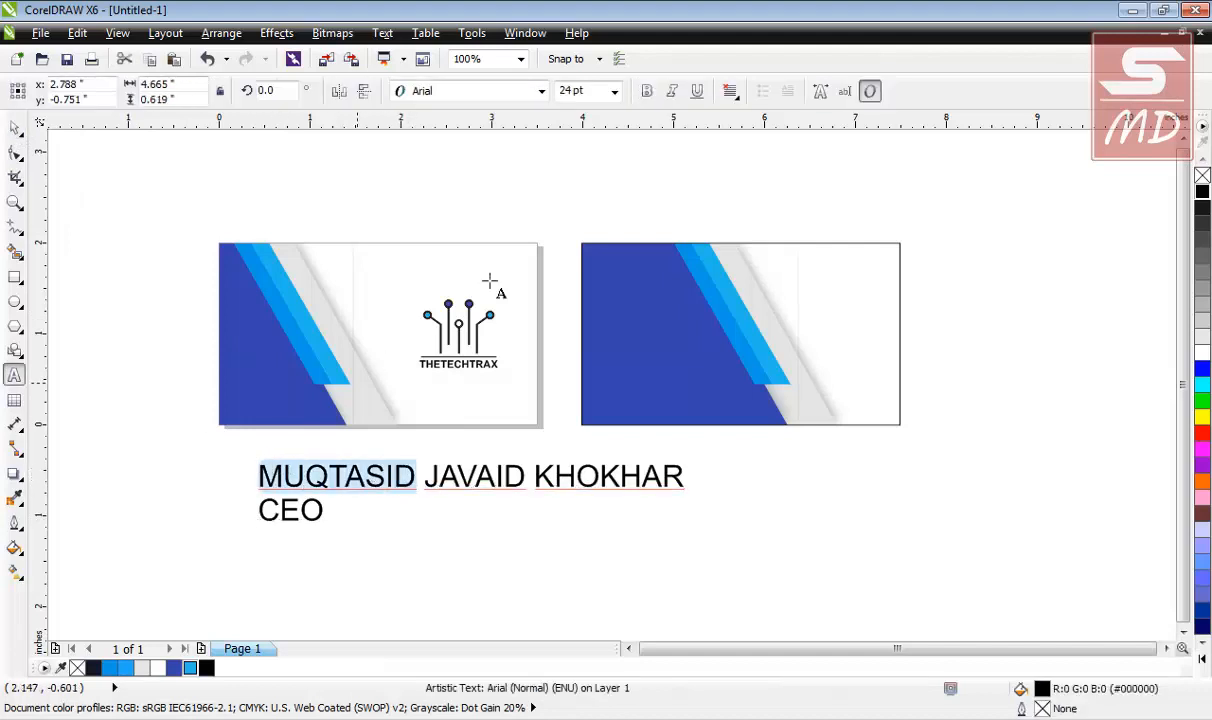
{"action": "left_click", "coordinate": [541, 91]}
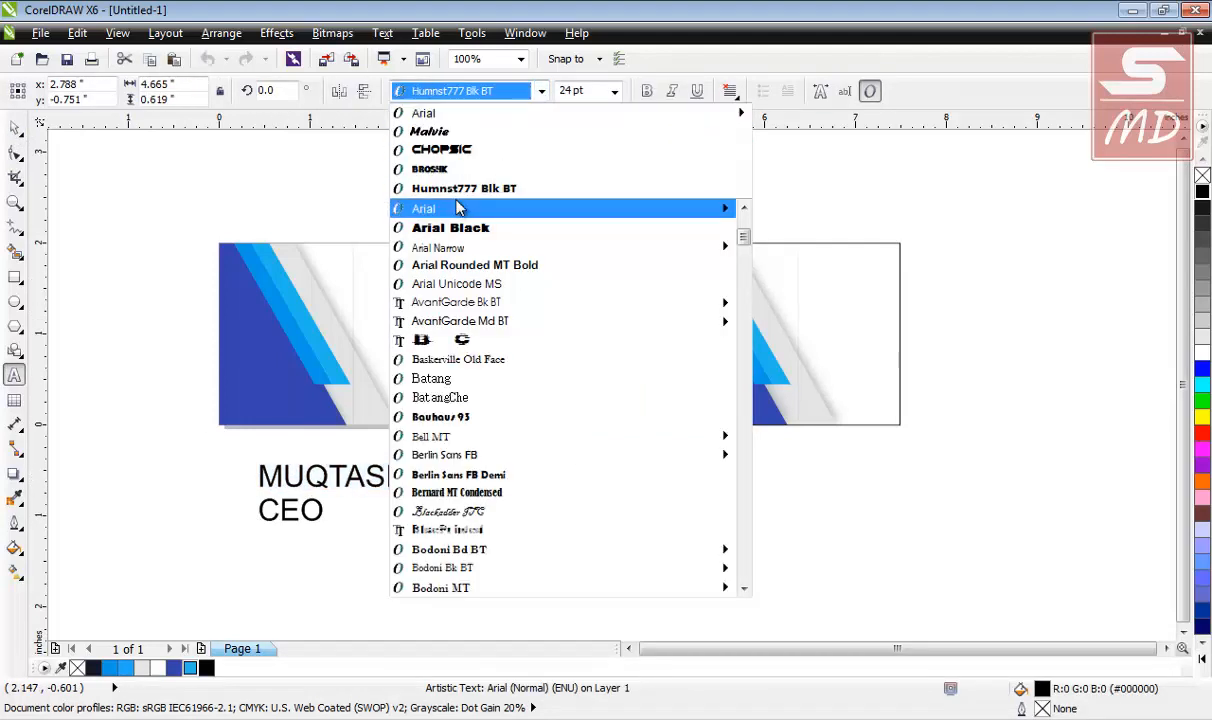
{"action": "left_click", "coordinate": [455, 189]}
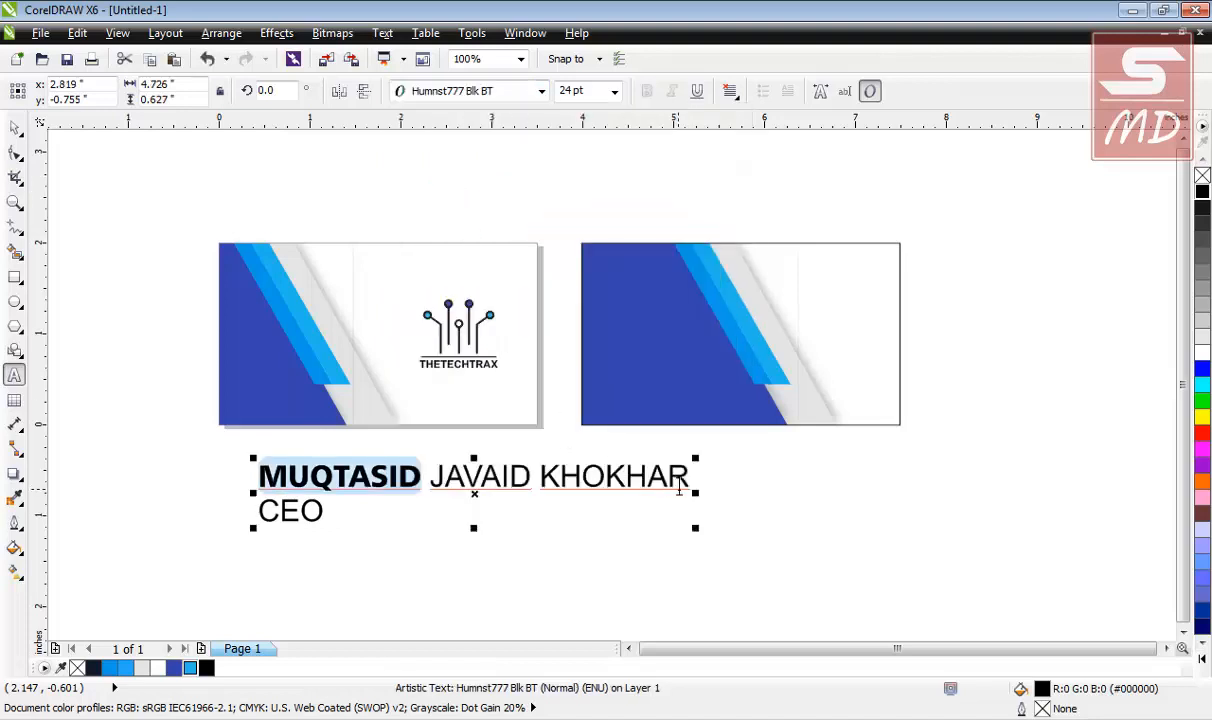
{"action": "left_click", "coordinate": [15, 127]}
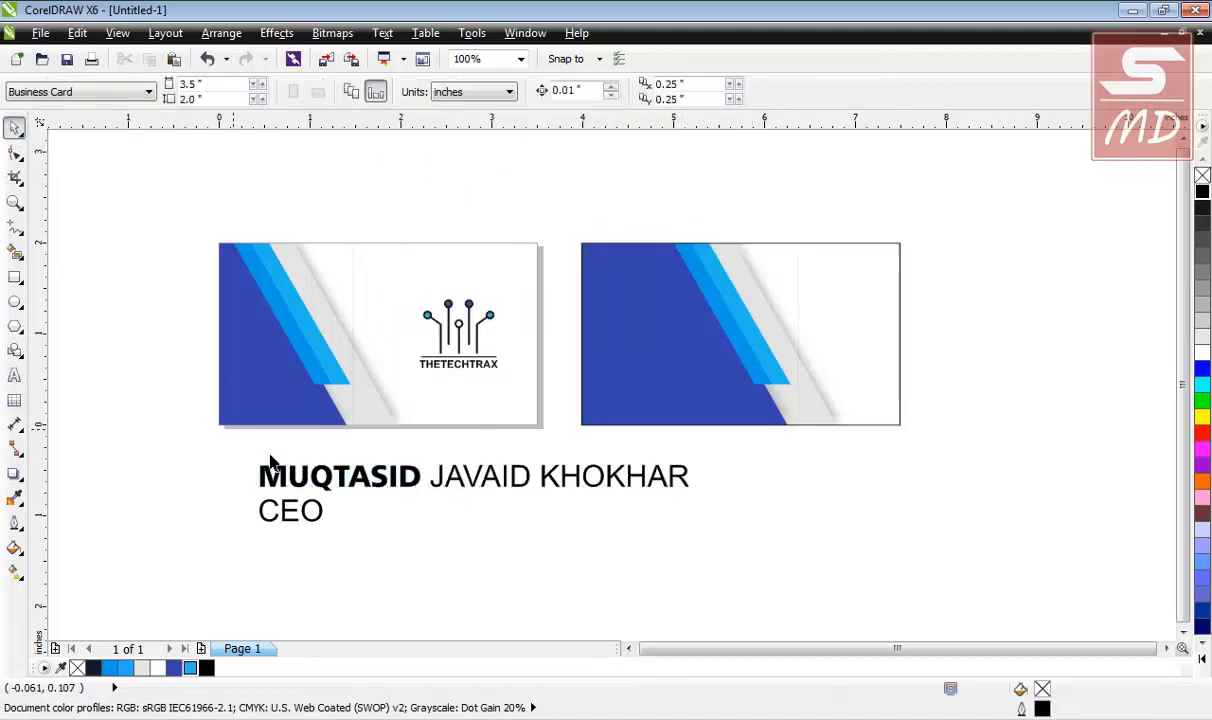
Break the text apart with Ctrl+K and scale the name line into the second card's top-right area.
{"action": "left_click", "coordinate": [343, 487]}
{"action": "key", "text": "ctrl+k"}
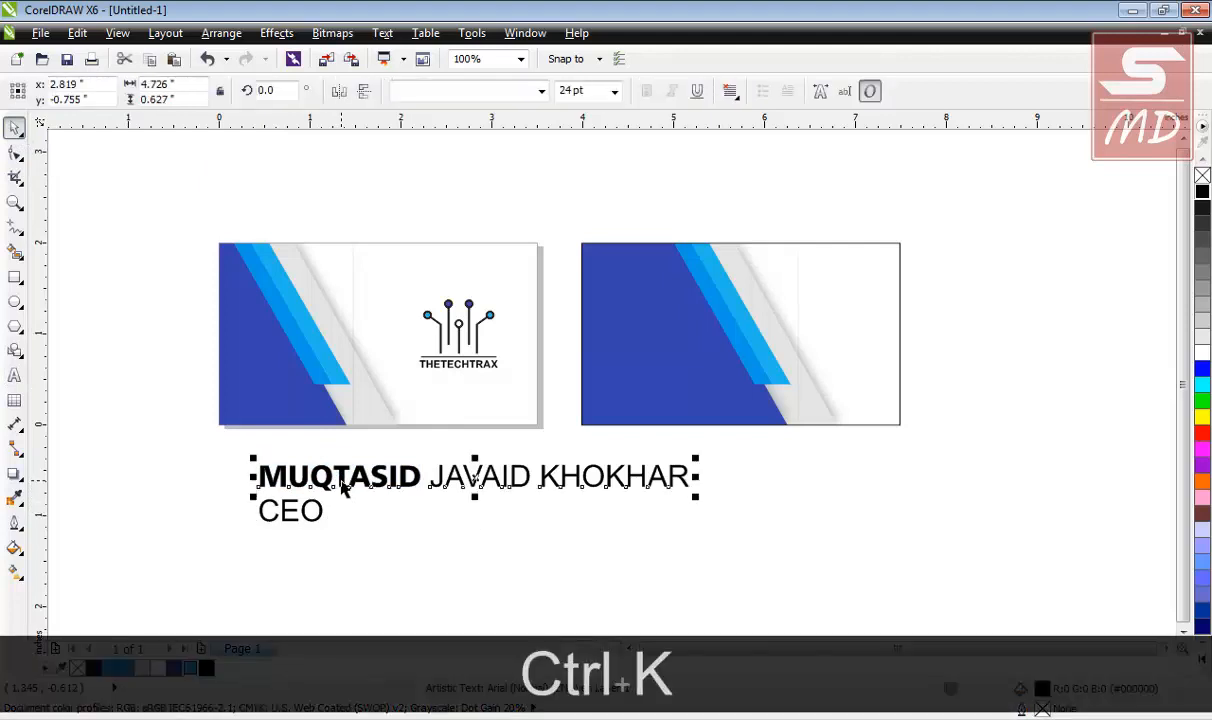
{"action": "left_click_drag", "start_coordinate": [448, 476], "coordinate": [818, 310]}
{"action": "left_click_drag", "start_coordinate": [1058, 338], "coordinate": [790, 306]}
{"action": "left_click_drag", "start_coordinate": [707, 290], "coordinate": [833, 266]}
{"action": "scroll", "coordinate": [897, 275], "scroll_direction": "up", "scroll_amount": 2}
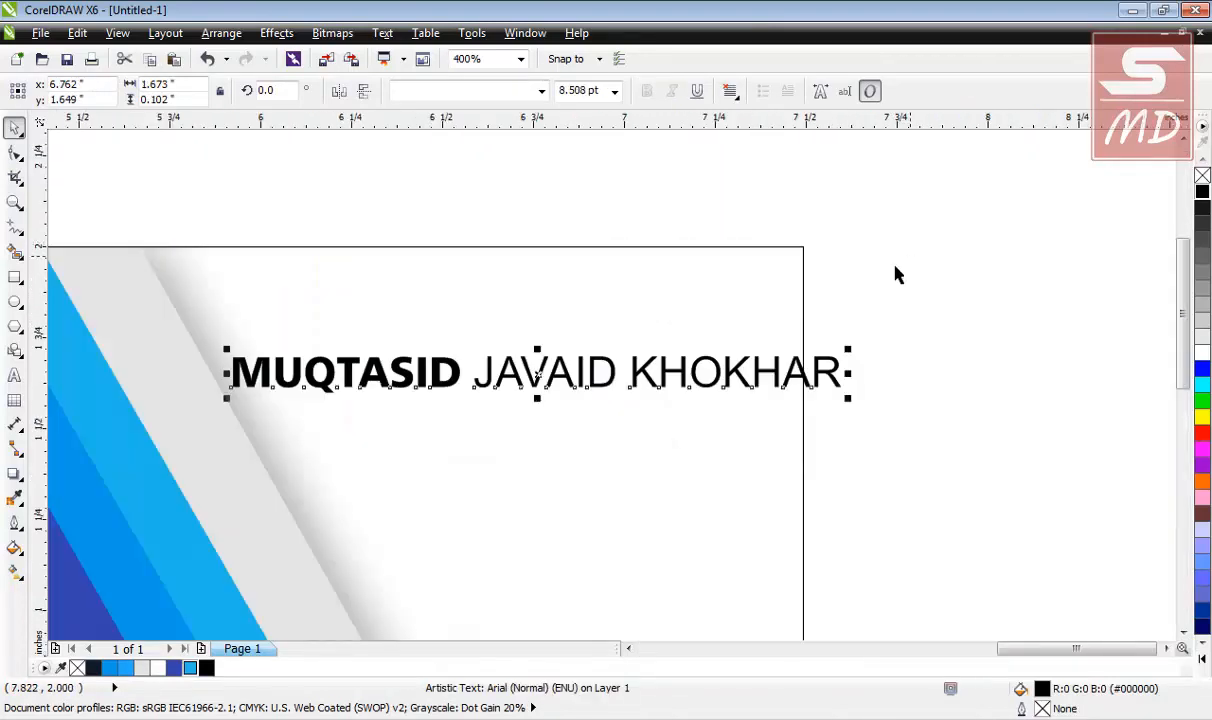
{"action": "left_click_drag", "start_coordinate": [852, 400], "coordinate": [755, 395]}
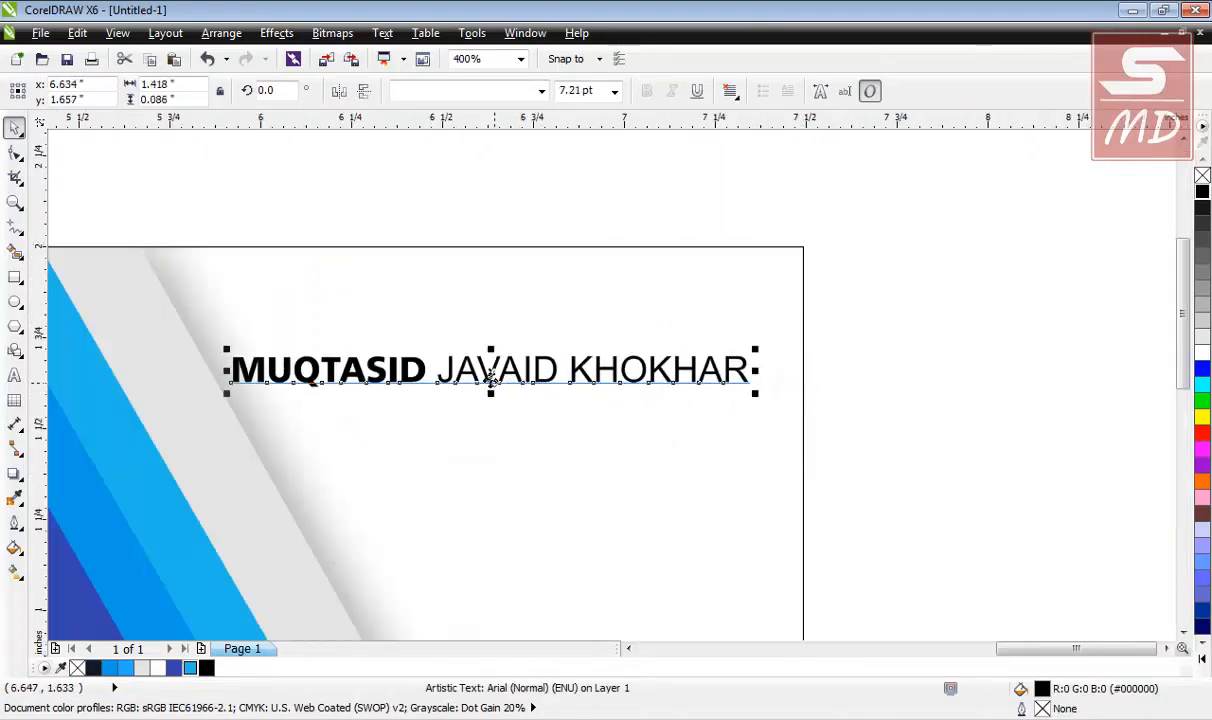
{"action": "left_click_drag", "start_coordinate": [495, 383], "coordinate": [511, 345]}
{"action": "key", "text": "Escape"}
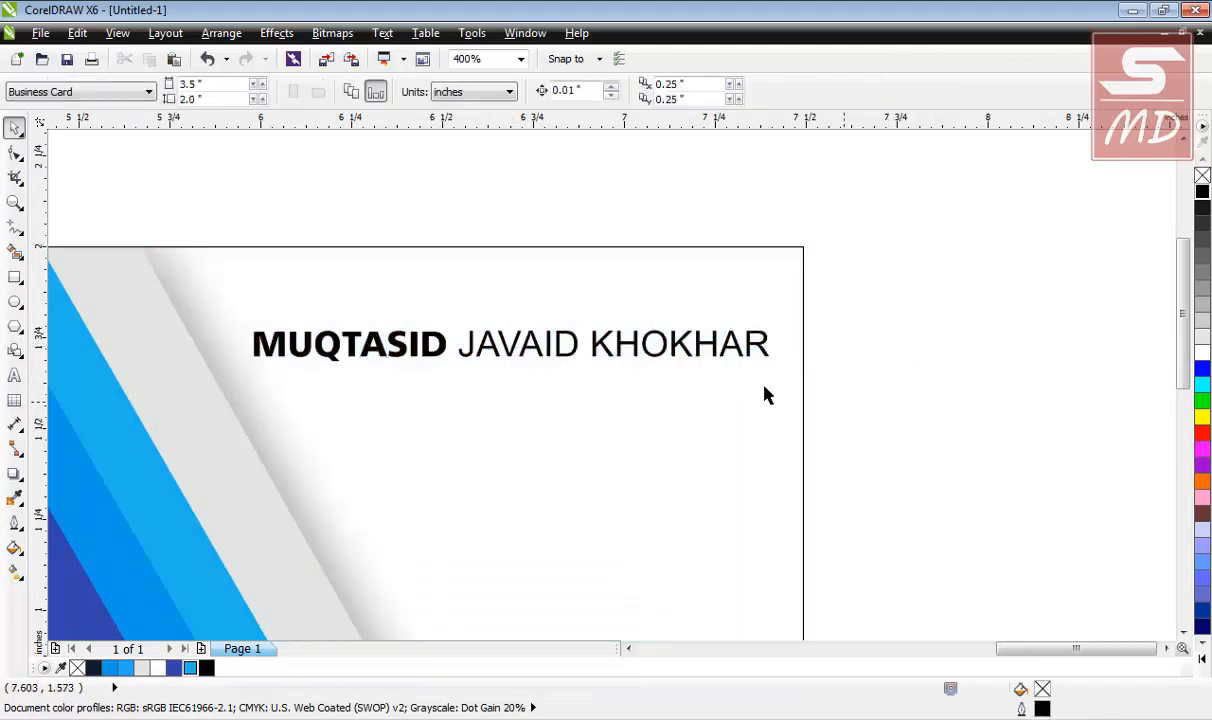
Move the separated CEO text onto the second card below the name.
{"action": "left_click", "coordinate": [370, 364]}
{"action": "left_click", "coordinate": [628, 384]}
{"action": "scroll", "coordinate": [628, 384], "scroll_direction": "down", "scroll_amount": 3}
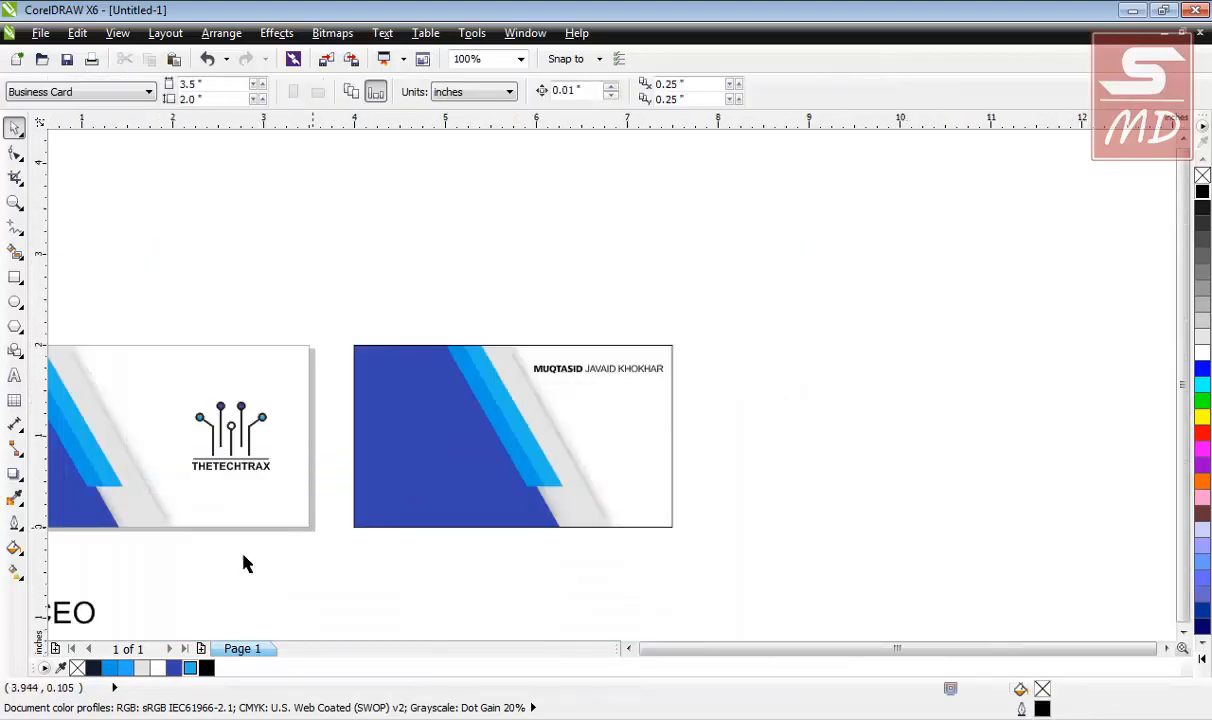
{"action": "left_click_drag", "start_coordinate": [90, 617], "coordinate": [603, 400]}
{"action": "scroll", "coordinate": [608, 366], "scroll_direction": "up", "scroll_amount": 2}
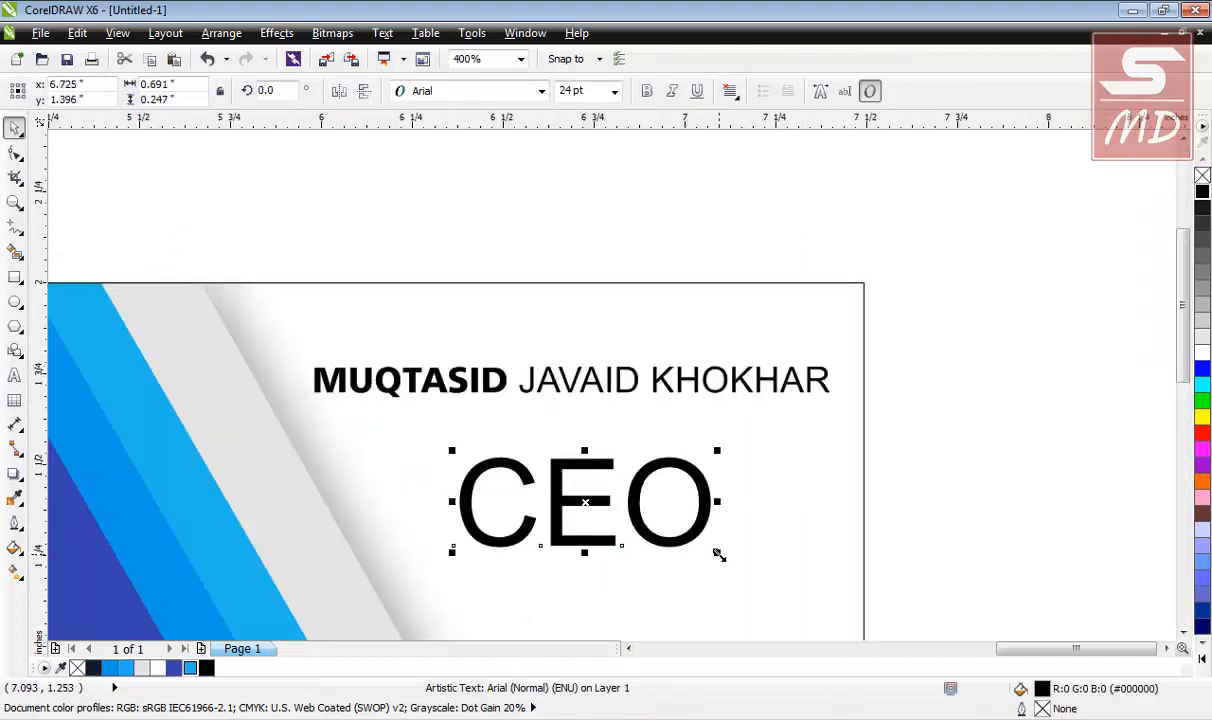
Shrink CEO and widen its letter spacing to read "C E O".
{"action": "left_click_drag", "start_coordinate": [718, 553], "coordinate": [530, 487]}
{"action": "key", "text": "Right"}
{"action": "key", "text": "Up"}
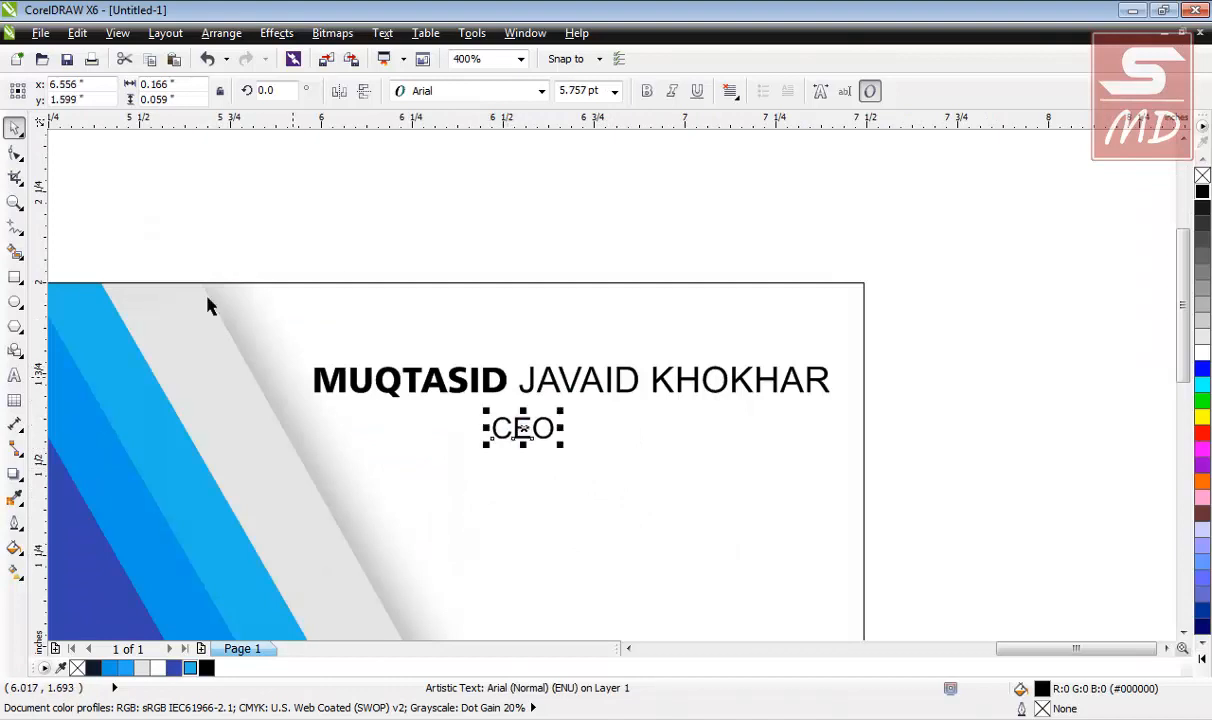
{"action": "left_click", "coordinate": [16, 155]}
{"action": "left_click_drag", "start_coordinate": [565, 449], "coordinate": [655, 441]}
{"action": "left_click", "coordinate": [15, 128]}
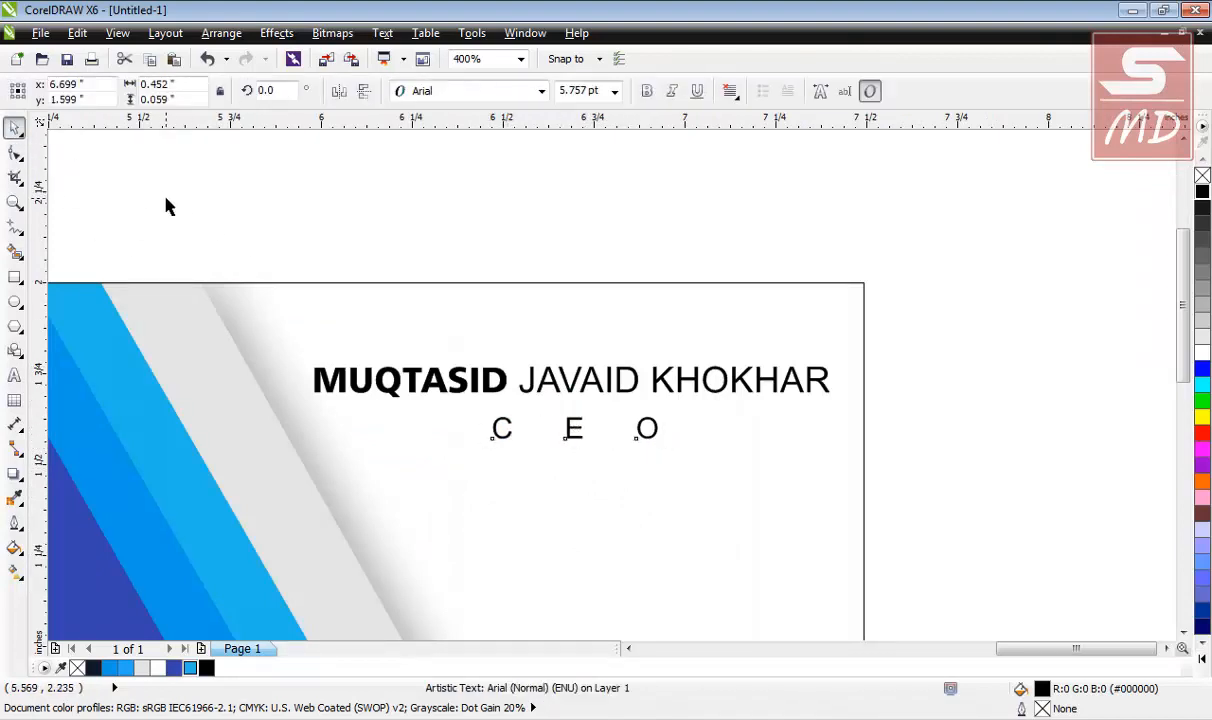
{"action": "left_click", "coordinate": [165, 200]}
{"action": "left_click", "coordinate": [576, 437]}
{"action": "left_click", "coordinate": [15, 153]}
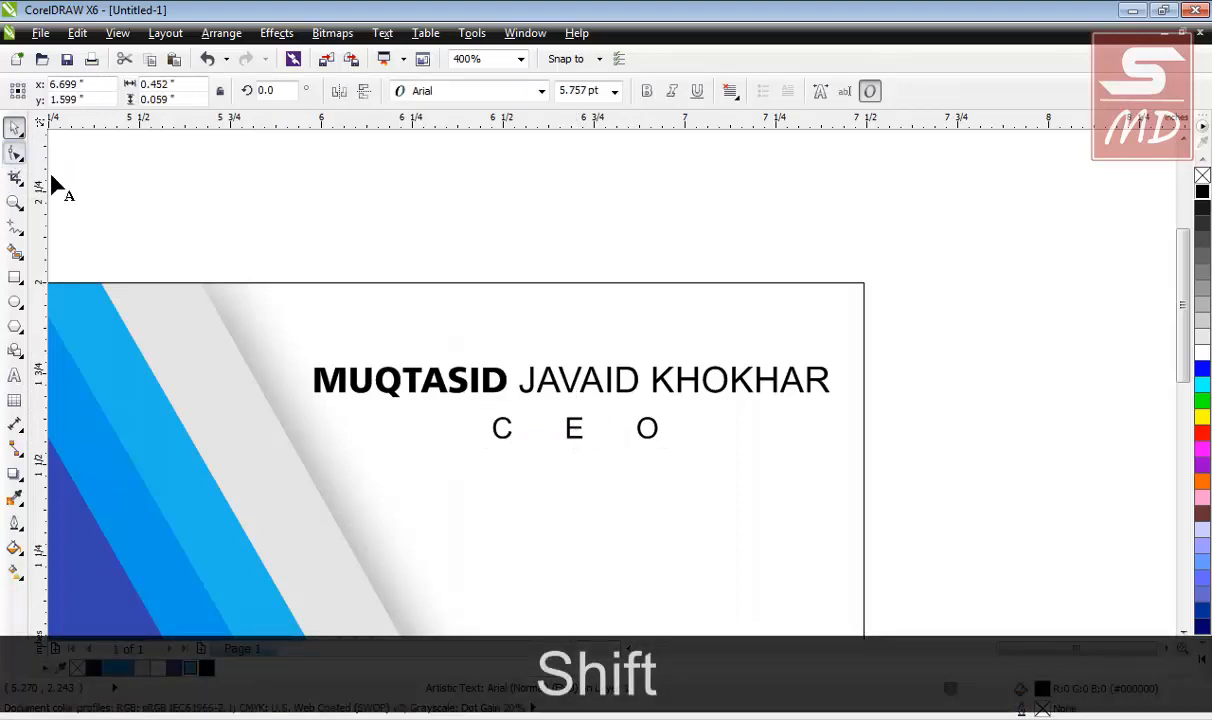
{"action": "left_click_drag", "start_coordinate": [662, 445], "coordinate": [620, 445]}
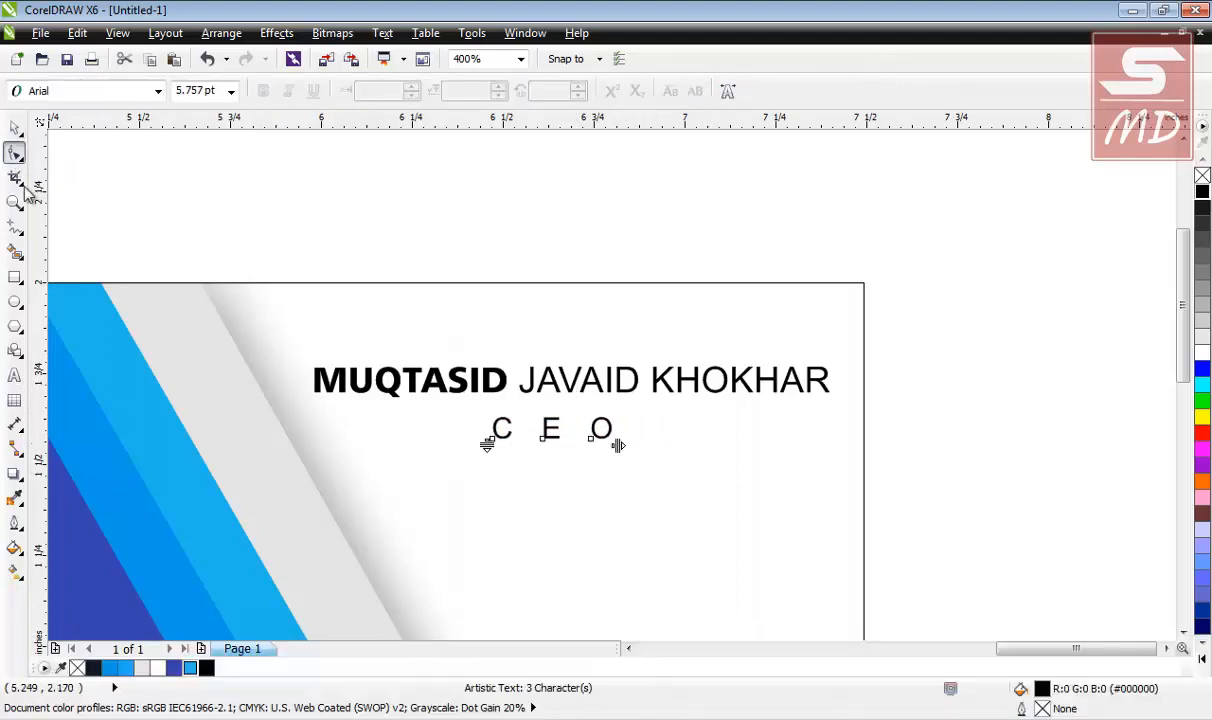
{"action": "key", "text": "space"}
Centre CEO horizontally under the name and move it up closer to it.
{"action": "left_click", "coordinate": [546, 376], "text": "shift"}
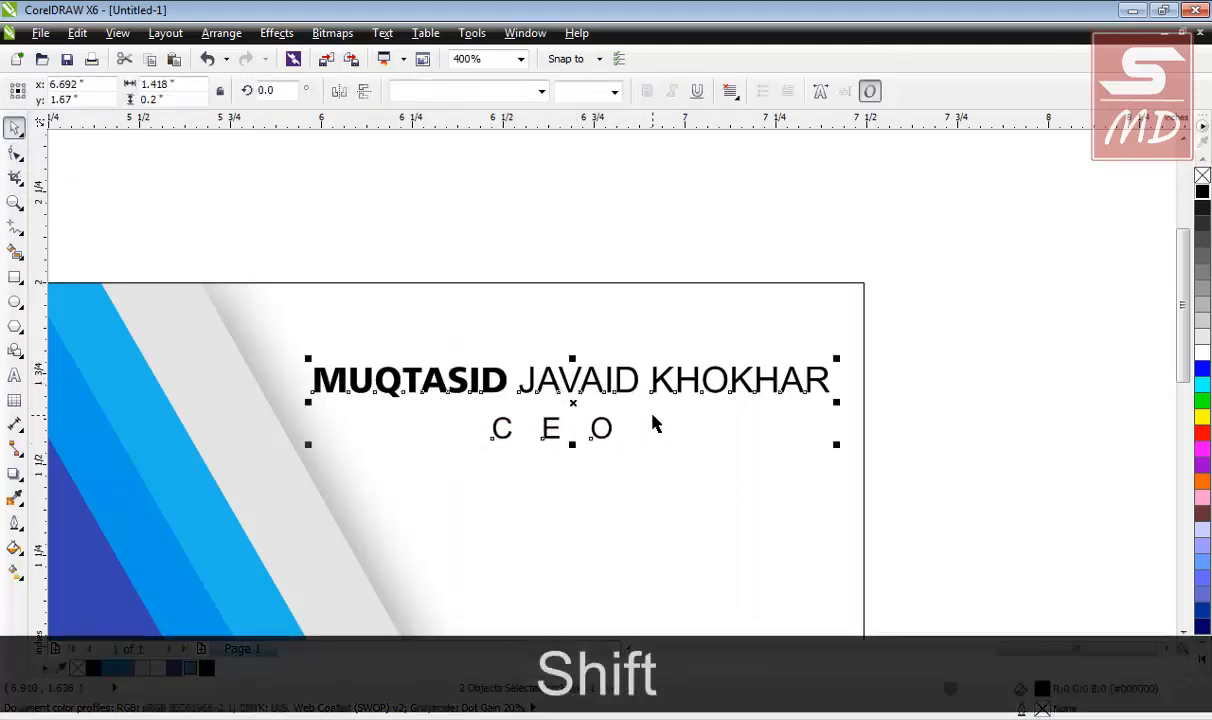
{"action": "key", "text": "c"}
{"action": "left_click", "coordinate": [590, 427]}
{"action": "scroll", "coordinate": [574, 441], "scroll_direction": "up", "scroll_amount": 2}
{"action": "left_click", "coordinate": [563, 416]}
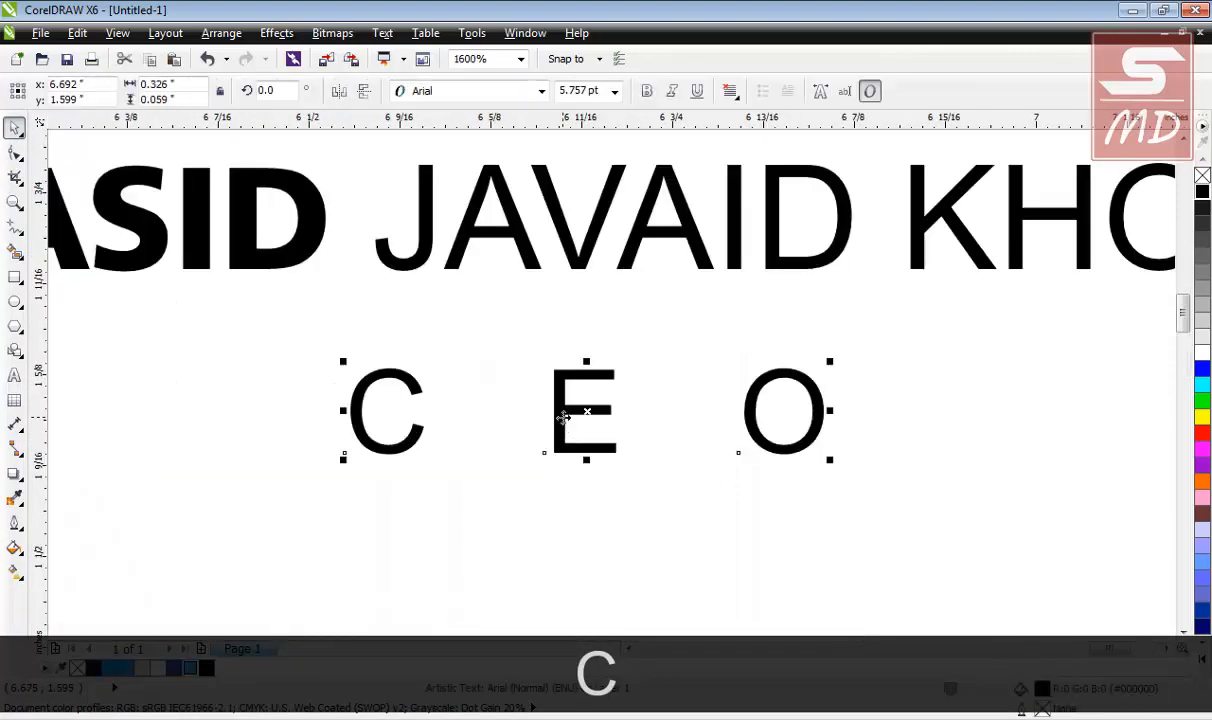
{"action": "left_click_drag", "start_coordinate": [587, 411], "coordinate": [592, 352]}
{"action": "scroll", "coordinate": [590, 390], "scroll_direction": "down", "scroll_amount": 2}
{"action": "left_click", "coordinate": [706, 428]}
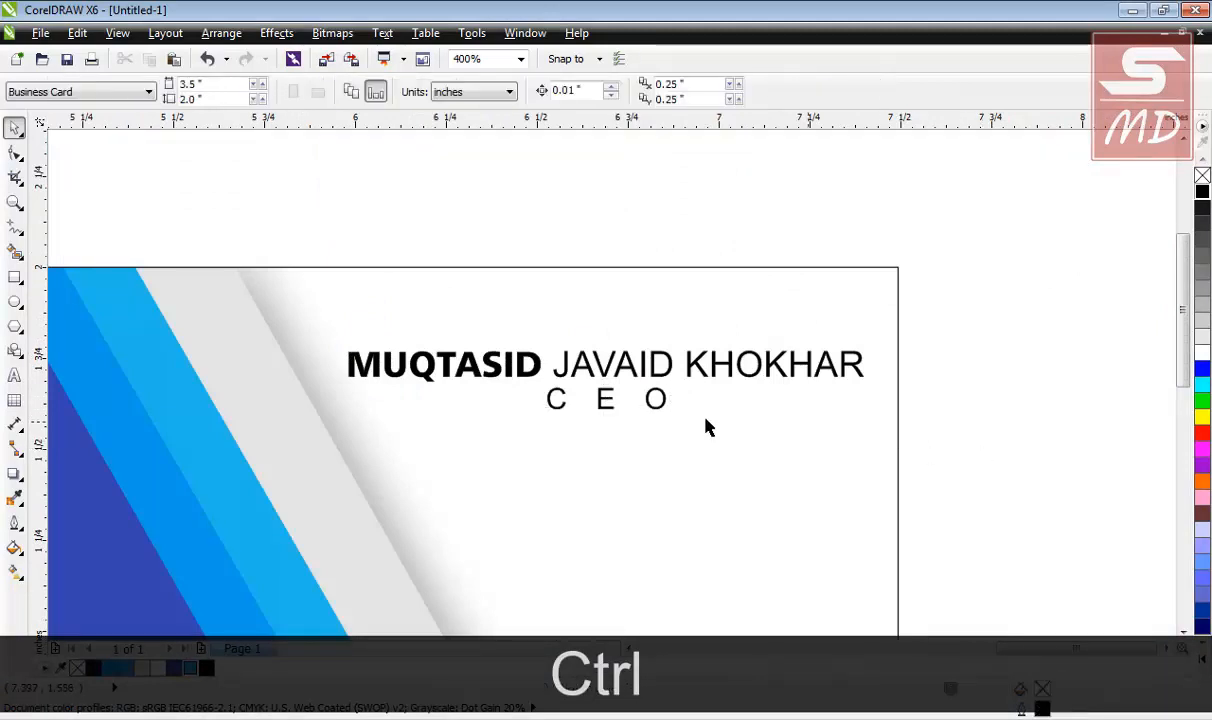
Place guides at the name's edges and draw a 1.424-inch 0.5 pt line between them under CEO.
{"action": "left_click", "coordinate": [15, 228]}
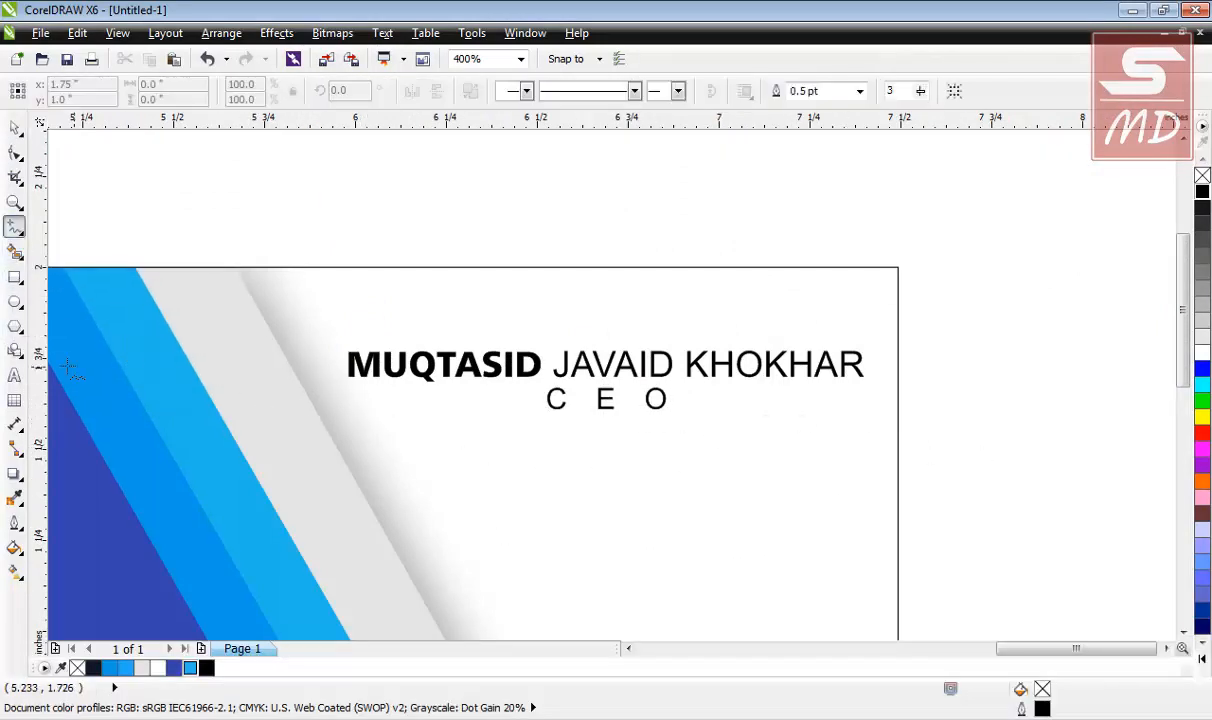
{"action": "left_click_drag", "start_coordinate": [309, 381], "coordinate": [353, 384]}
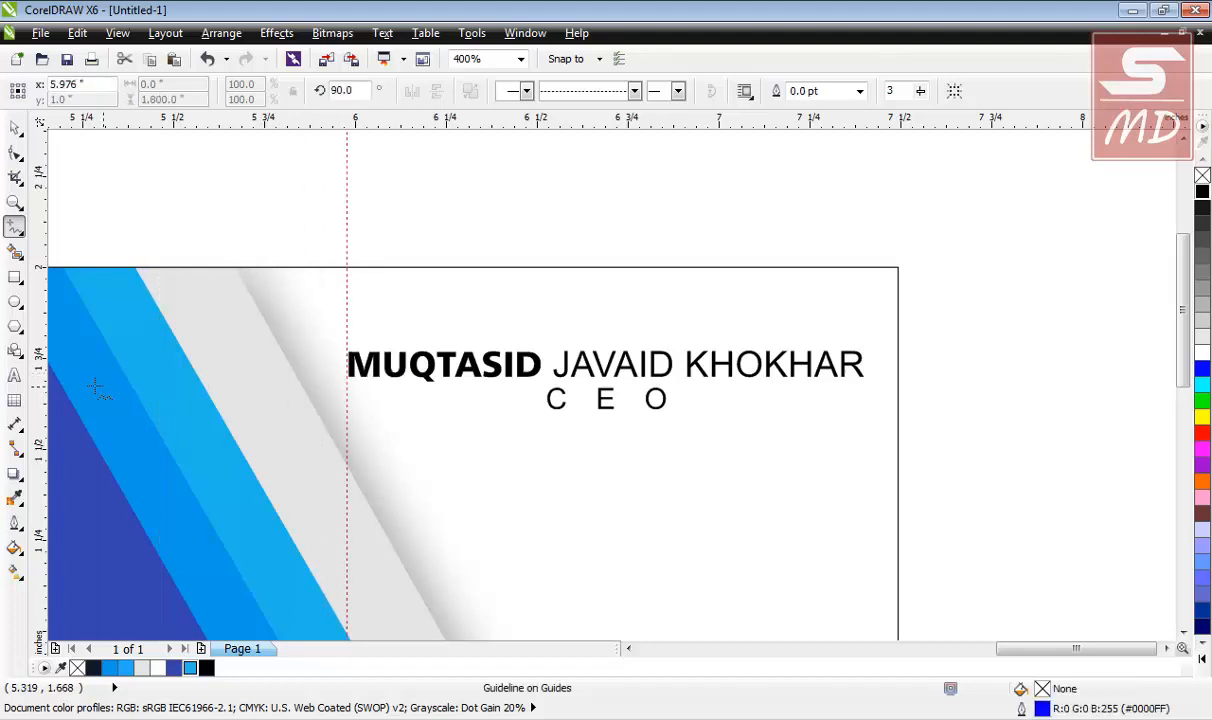
{"action": "left_click_drag", "start_coordinate": [50, 397], "coordinate": [866, 395]}
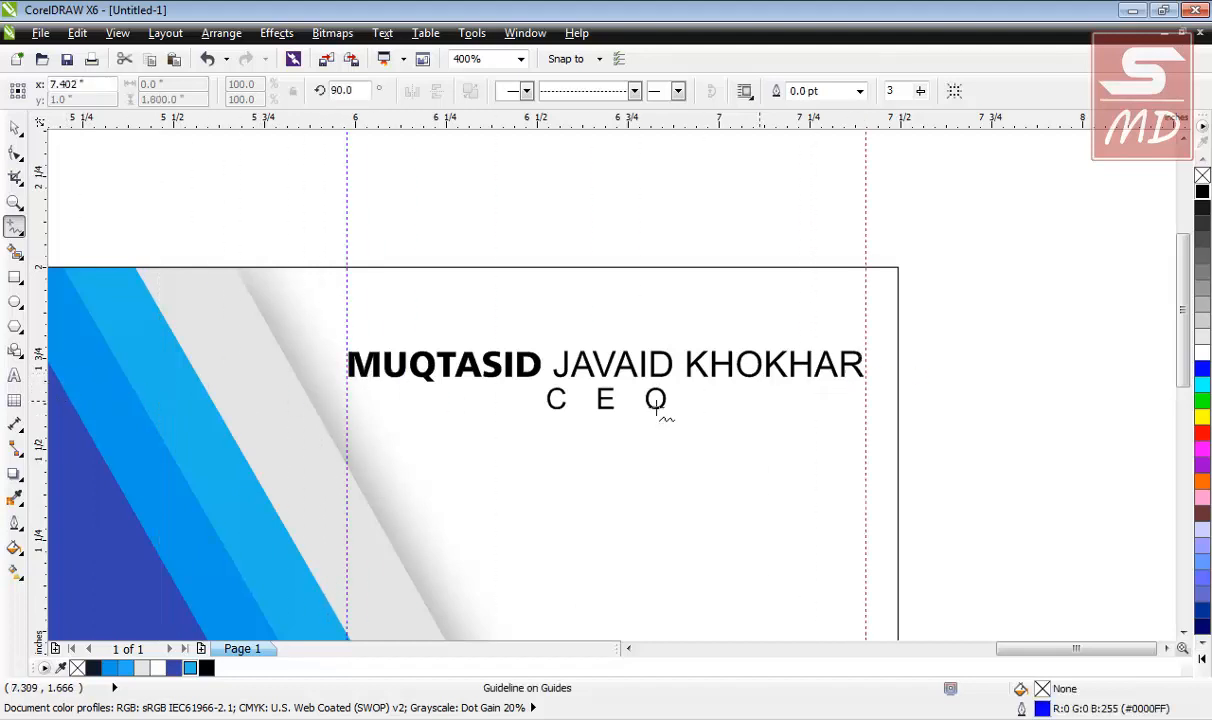
{"action": "left_click", "coordinate": [347, 418]}
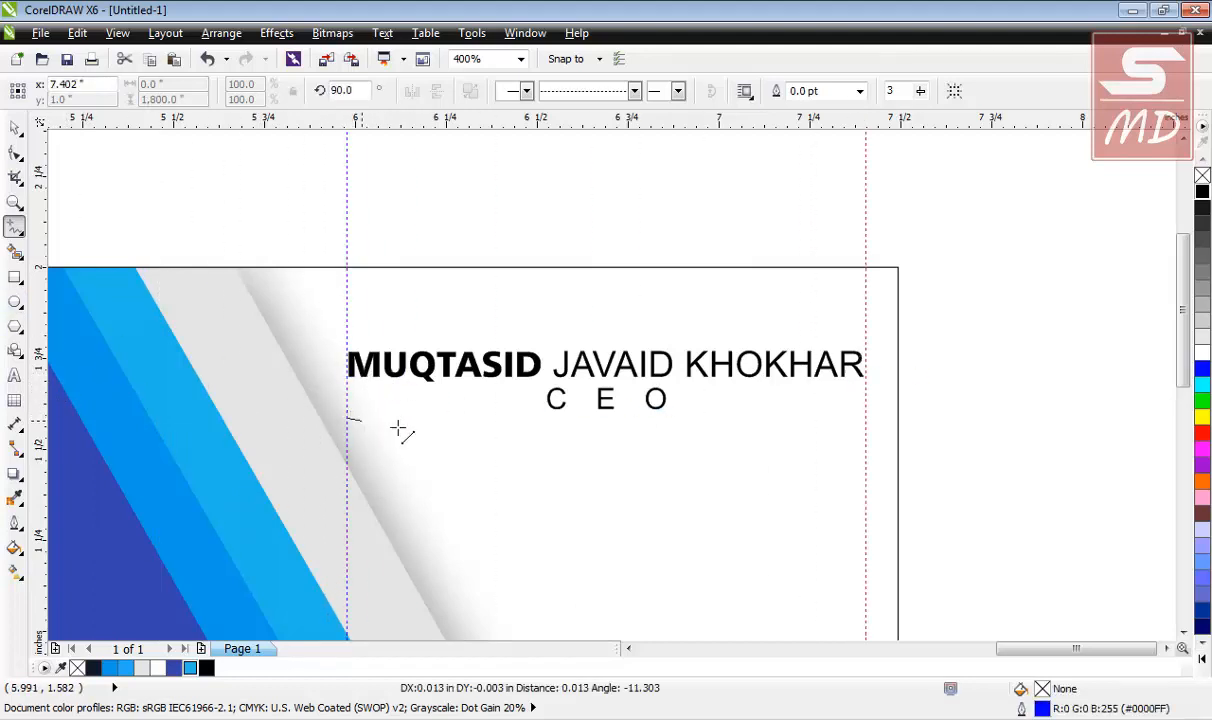
{"action": "left_click", "coordinate": [866, 419]}
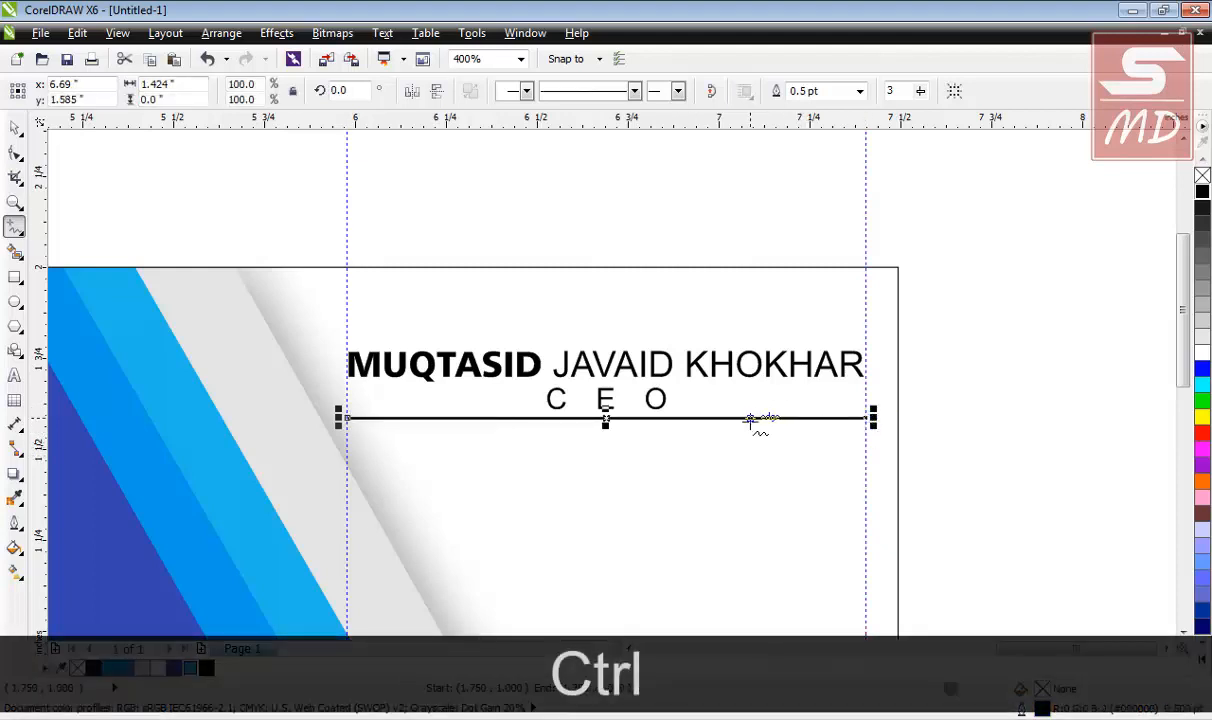
{"action": "scroll", "coordinate": [750, 420], "scroll_direction": "up", "scroll_amount": 1}
{"action": "scroll", "coordinate": [751, 423], "scroll_direction": "down", "scroll_amount": 1}
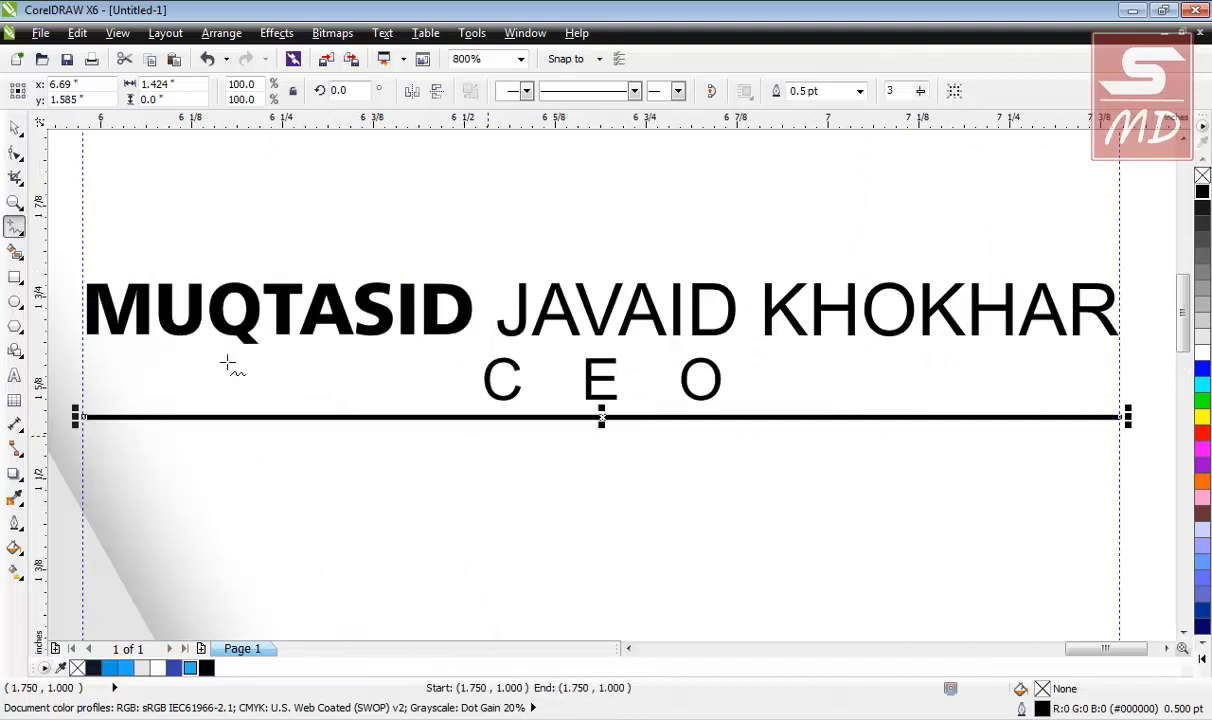
{"action": "left_click", "coordinate": [14, 131]}
{"action": "scroll", "coordinate": [173, 258], "scroll_direction": "down", "scroll_amount": 1}
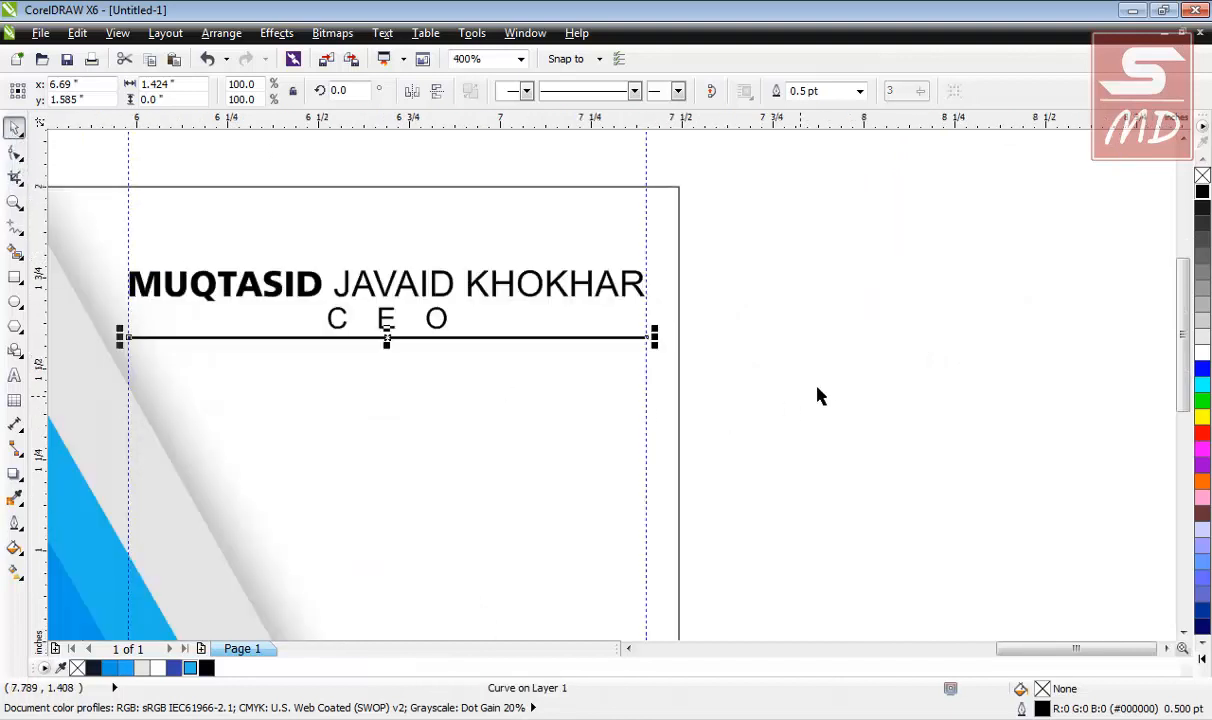
Copy the divider line and paste a duplicate in place.
{"action": "left_click", "coordinate": [817, 390]}
{"action": "right_click", "coordinate": [610, 338]}
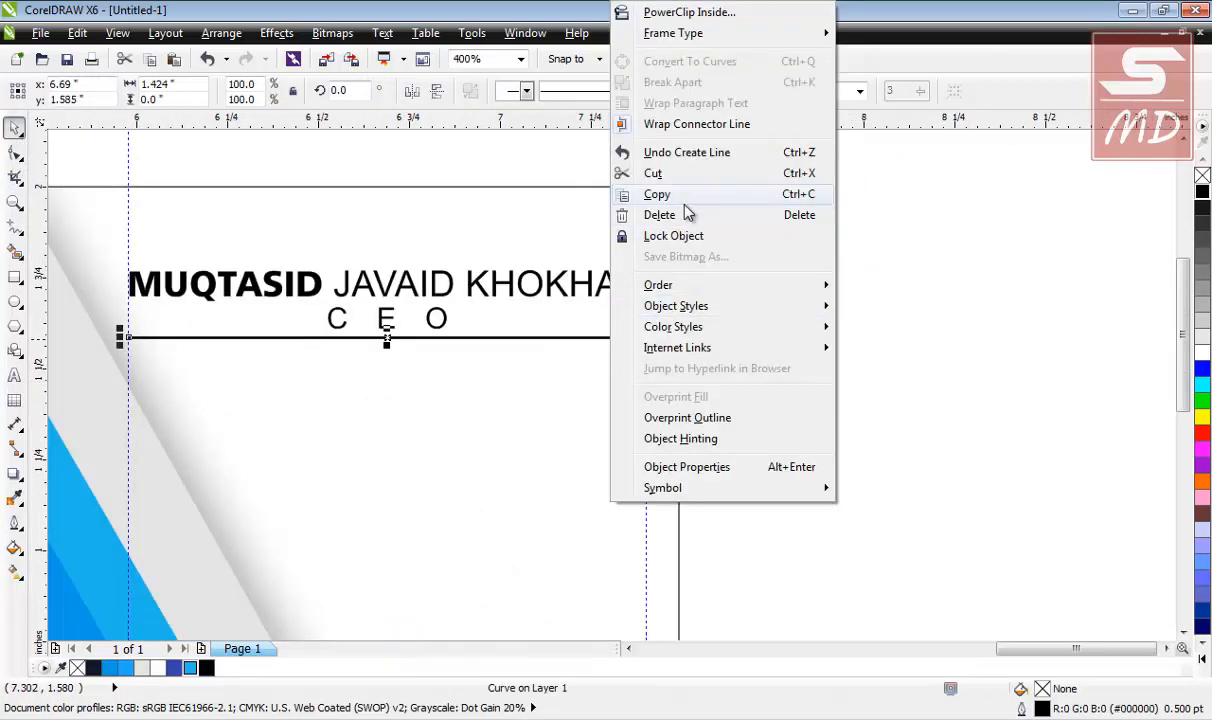
{"action": "left_click", "coordinate": [652, 194]}
{"action": "right_click", "coordinate": [717, 317]}
{"action": "left_click", "coordinate": [765, 441]}
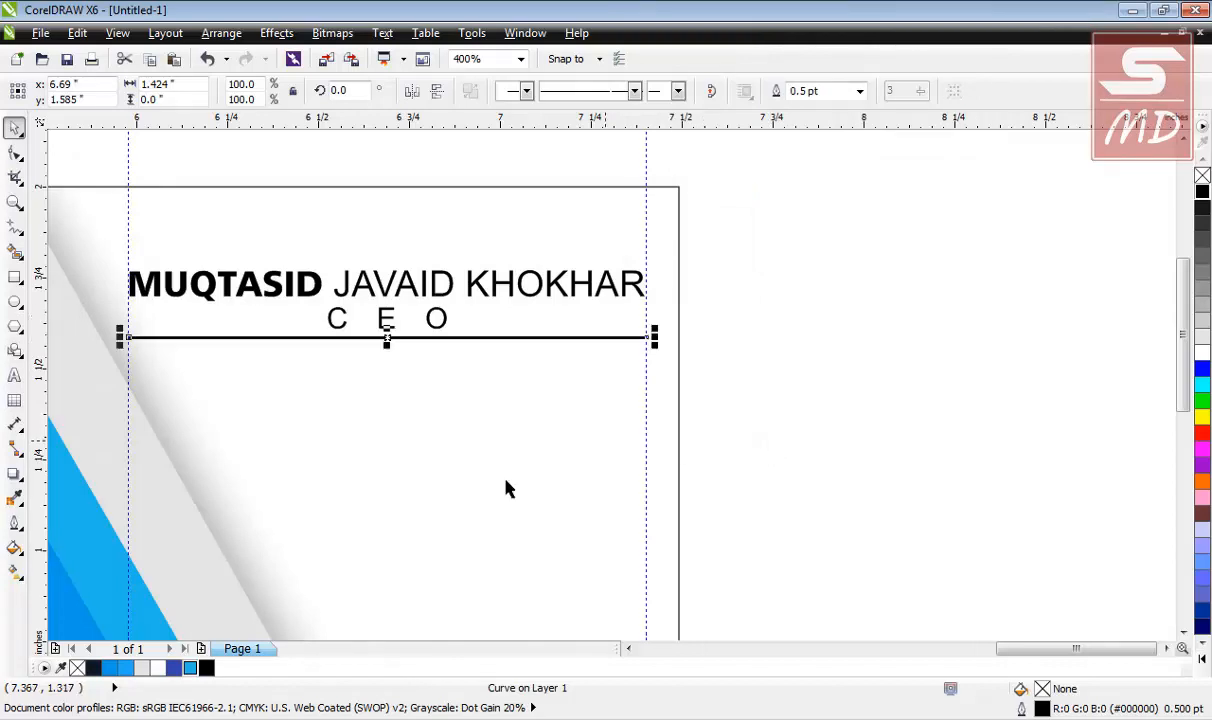
Turn the duplicate into a short blue 1.5 pt accent stub at the line's left end.
{"action": "right_click", "coordinate": [195, 675]}
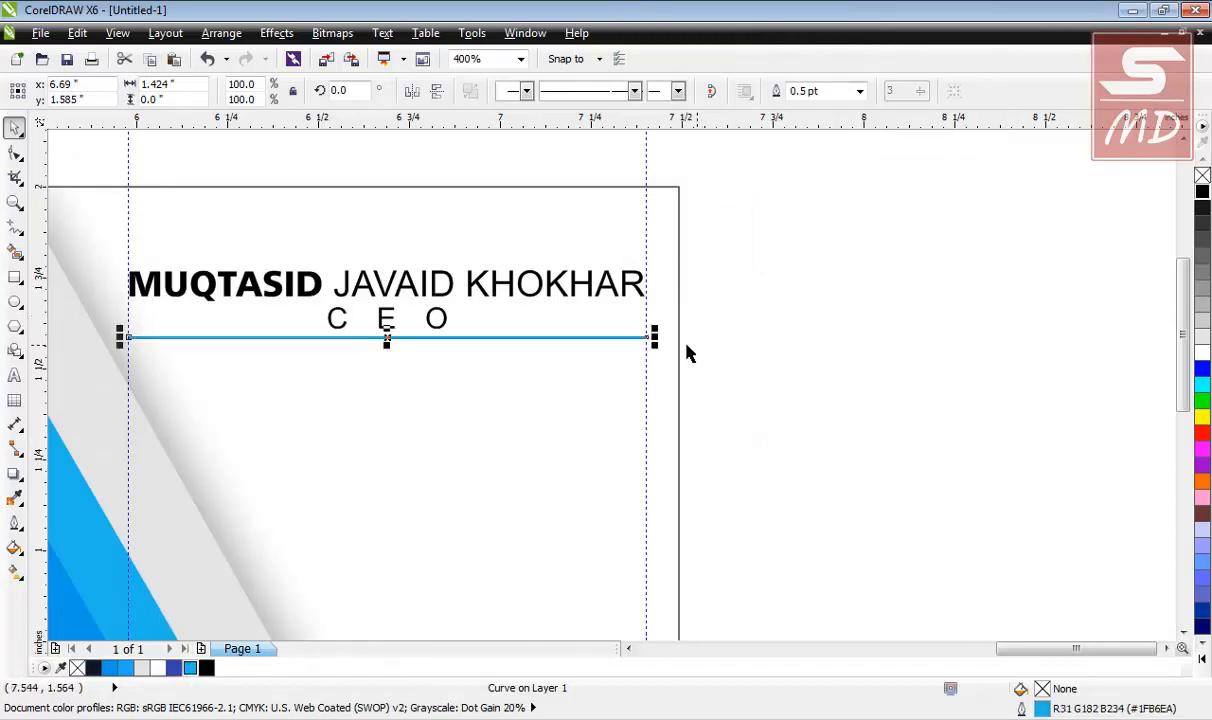
{"action": "left_click_drag", "start_coordinate": [657, 340], "coordinate": [183, 336]}
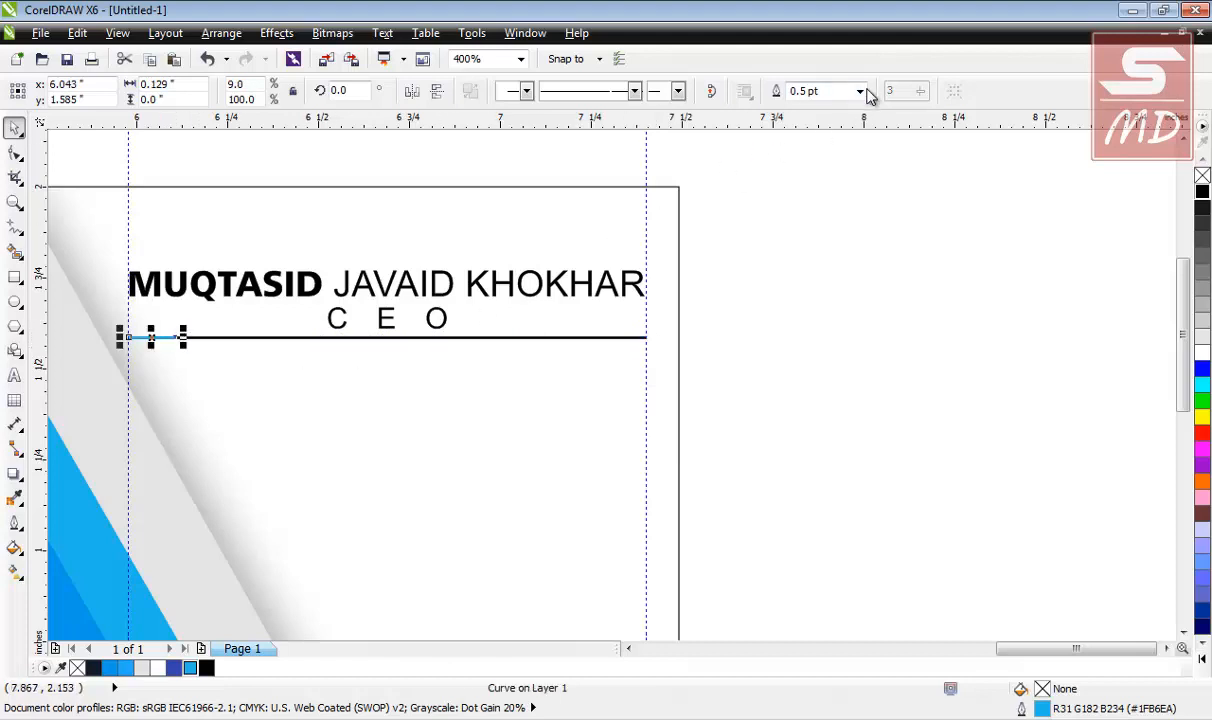
{"action": "left_click", "coordinate": [859, 91]}
{"action": "left_click", "coordinate": [810, 171]}
{"action": "left_click", "coordinate": [179, 373]}
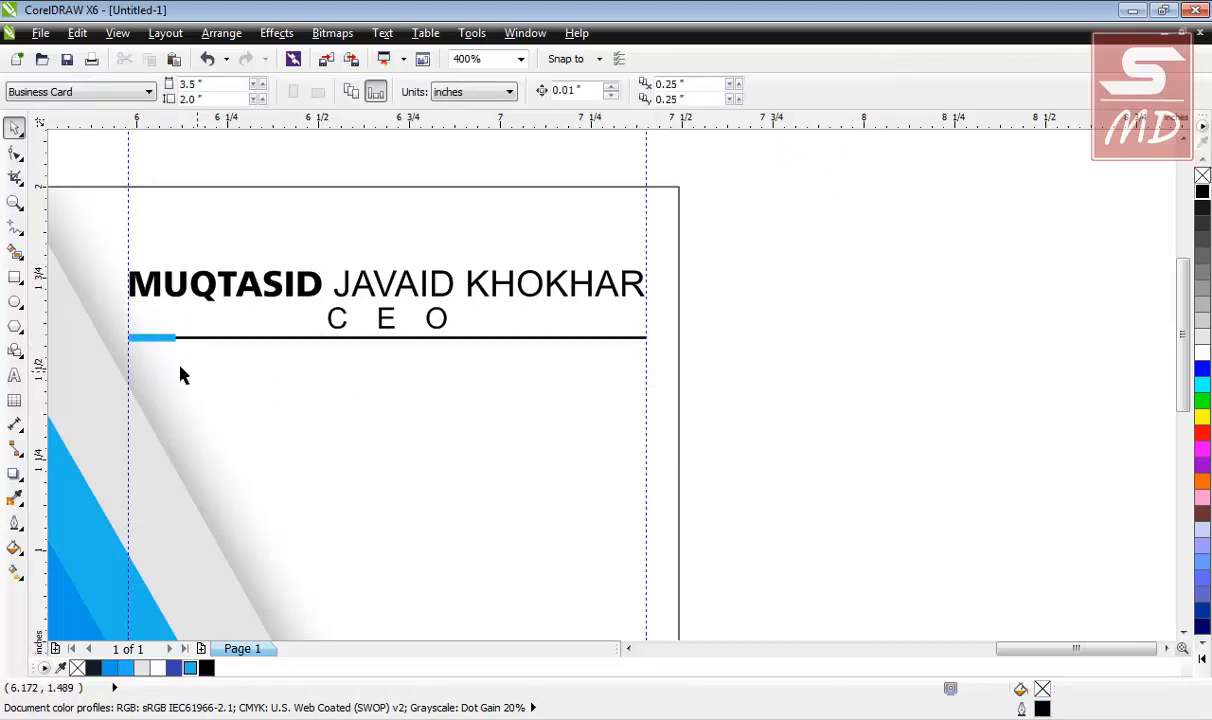
{"action": "scroll", "coordinate": [141, 344], "scroll_direction": "up", "scroll_amount": 1}
{"action": "left_click", "coordinate": [184, 345]}
{"action": "left_click_drag", "start_coordinate": [222, 338], "coordinate": [299, 356]}
{"action": "scroll", "coordinate": [298, 352], "scroll_direction": "down", "scroll_amount": 1}
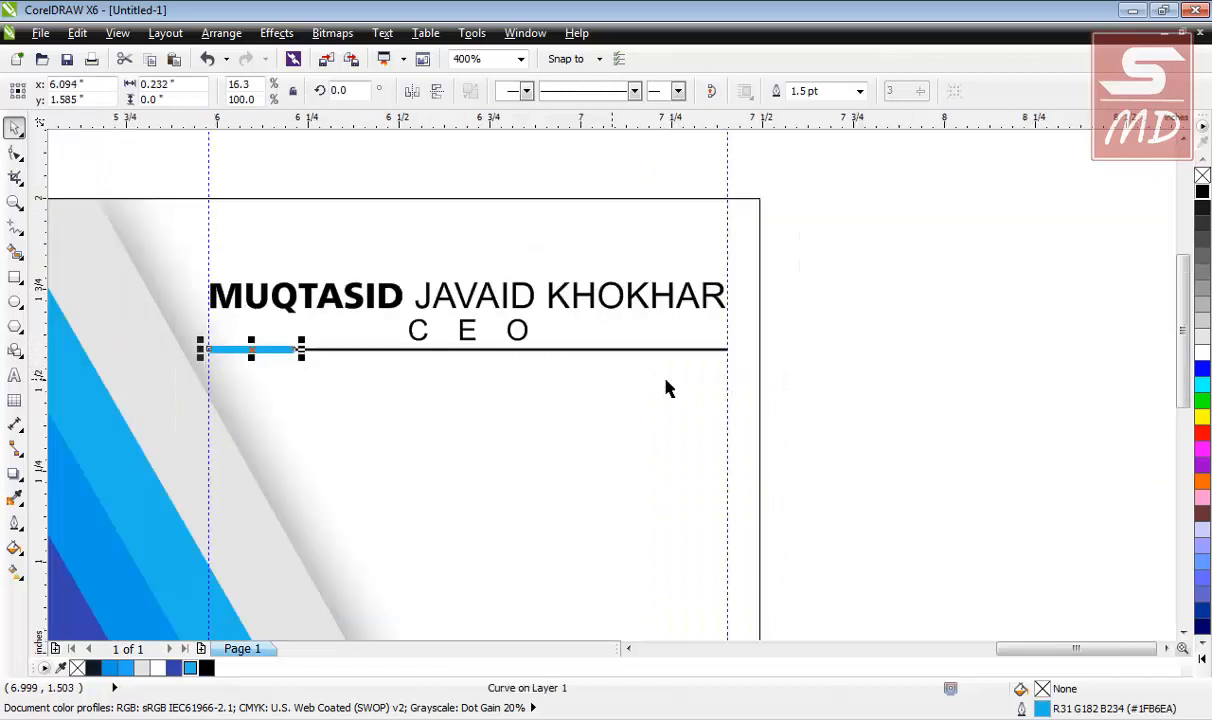
{"action": "left_click", "coordinate": [812, 360]}
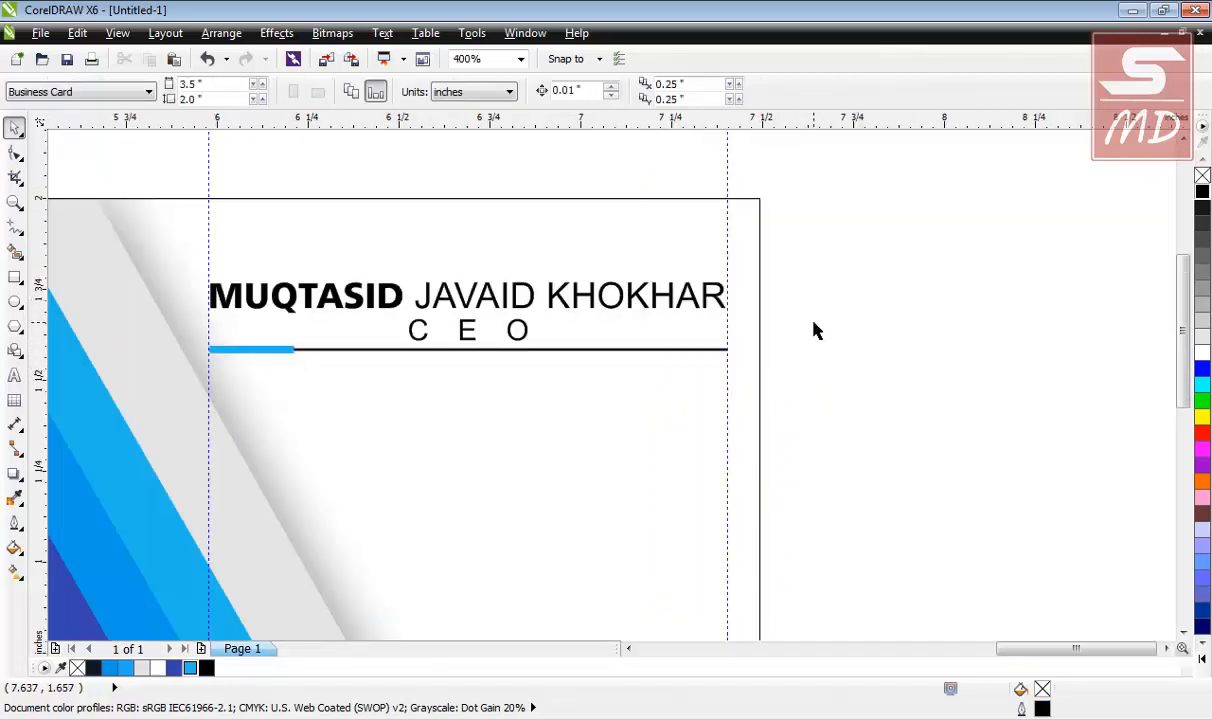
Convert the blue and black divider lines from outlines to objects with Arrange > Convert Outline To Object.
{"action": "left_click_drag", "start_coordinate": [815, 330], "coordinate": [181, 460]}
{"action": "left_click", "coordinate": [221, 33]}
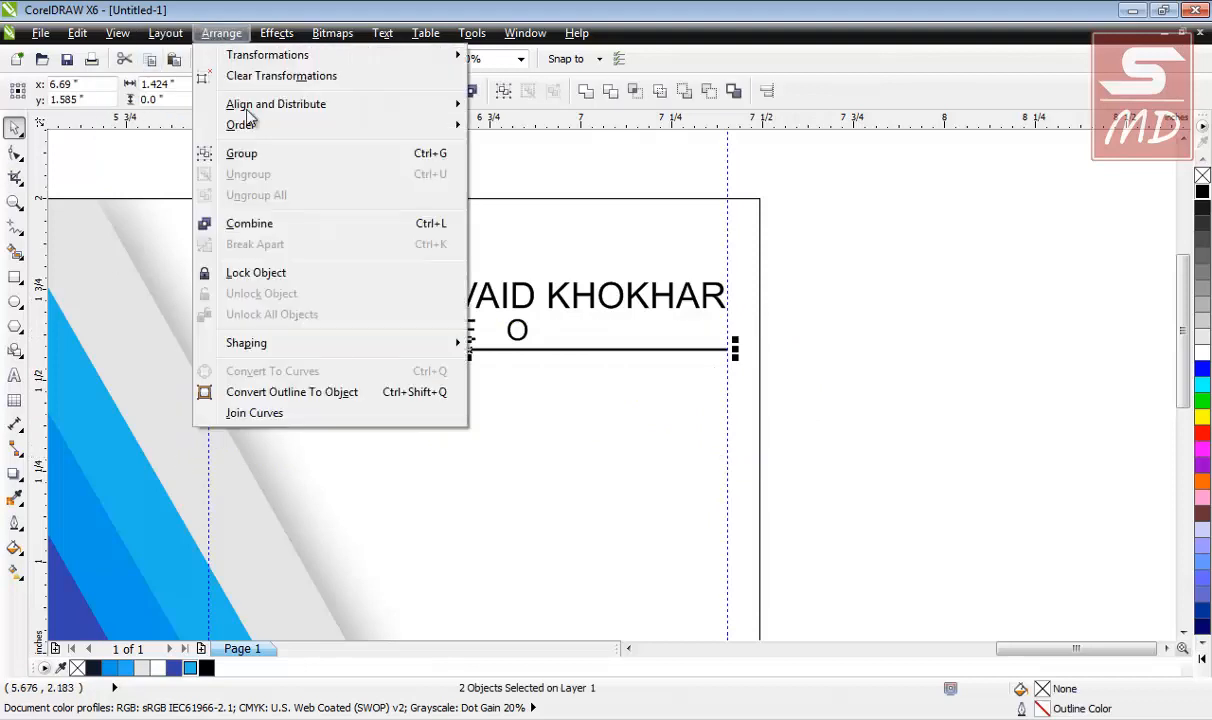
{"action": "left_click", "coordinate": [272, 393]}
{"action": "left_click", "coordinate": [675, 383]}
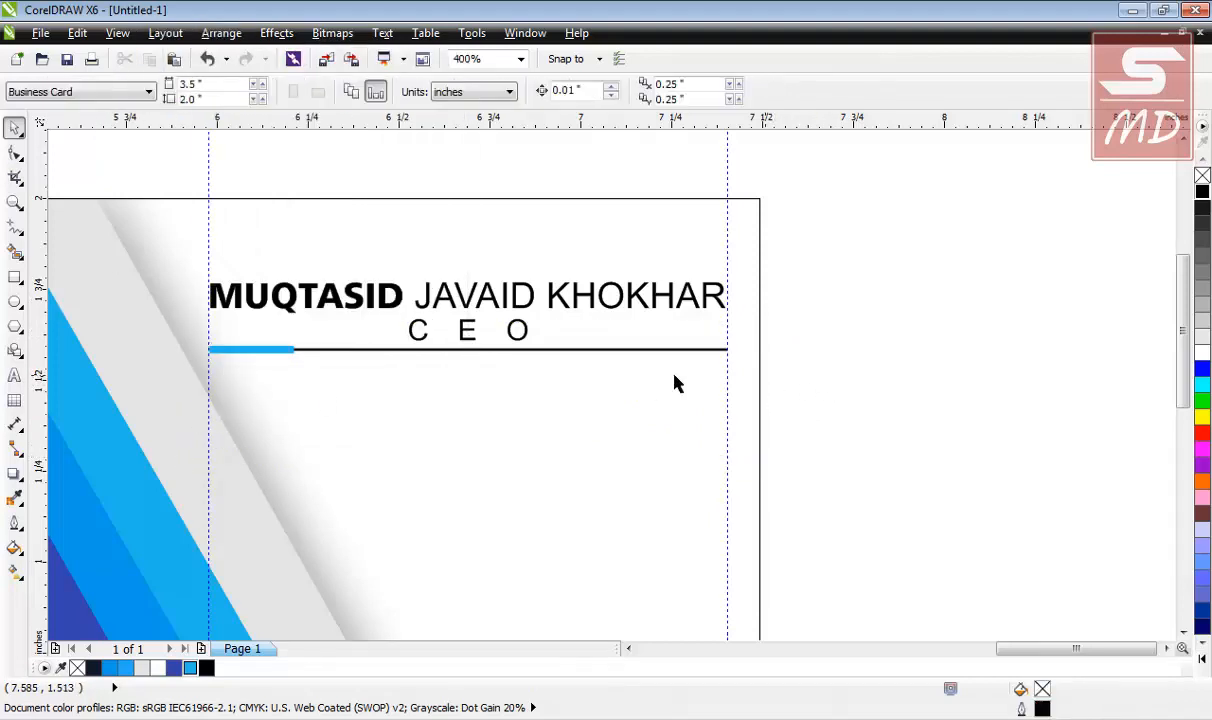
{"action": "left_click", "coordinate": [418, 352]}
{"action": "left_click", "coordinate": [766, 393]}
{"action": "scroll", "coordinate": [766, 393], "scroll_direction": "down", "scroll_amount": 1}
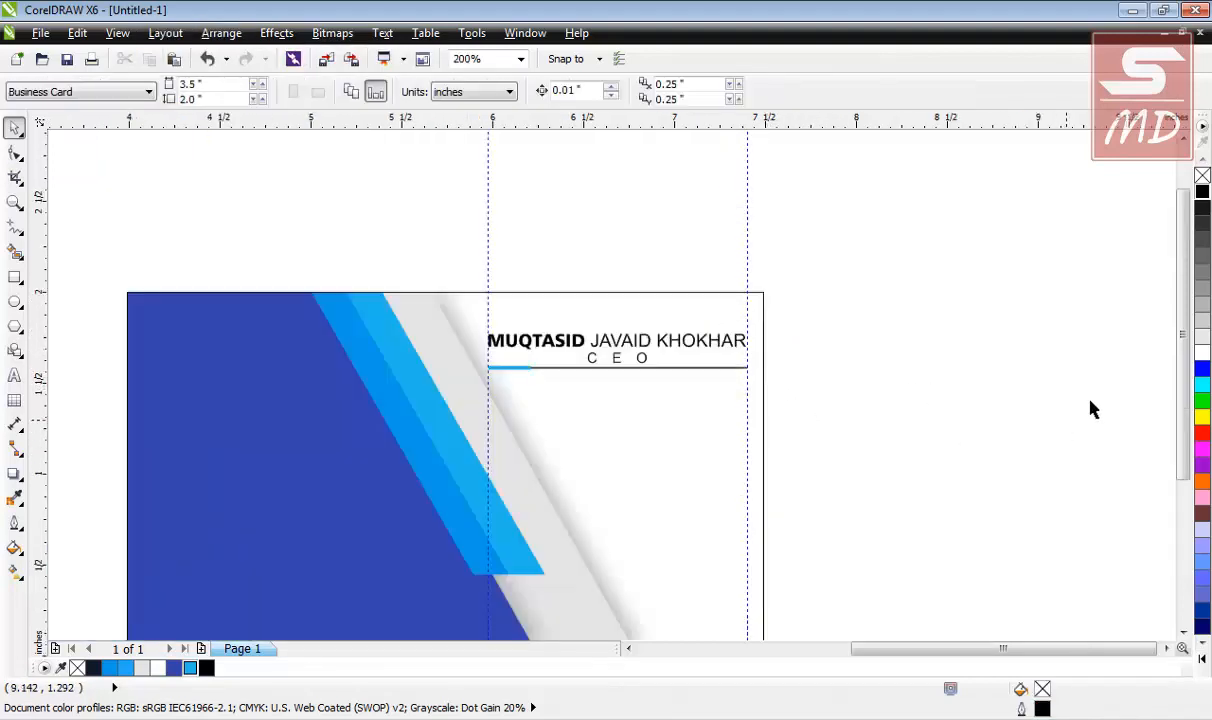
{"action": "scroll", "coordinate": [1178, 385], "scroll_direction": "down", "scroll_amount": 1}
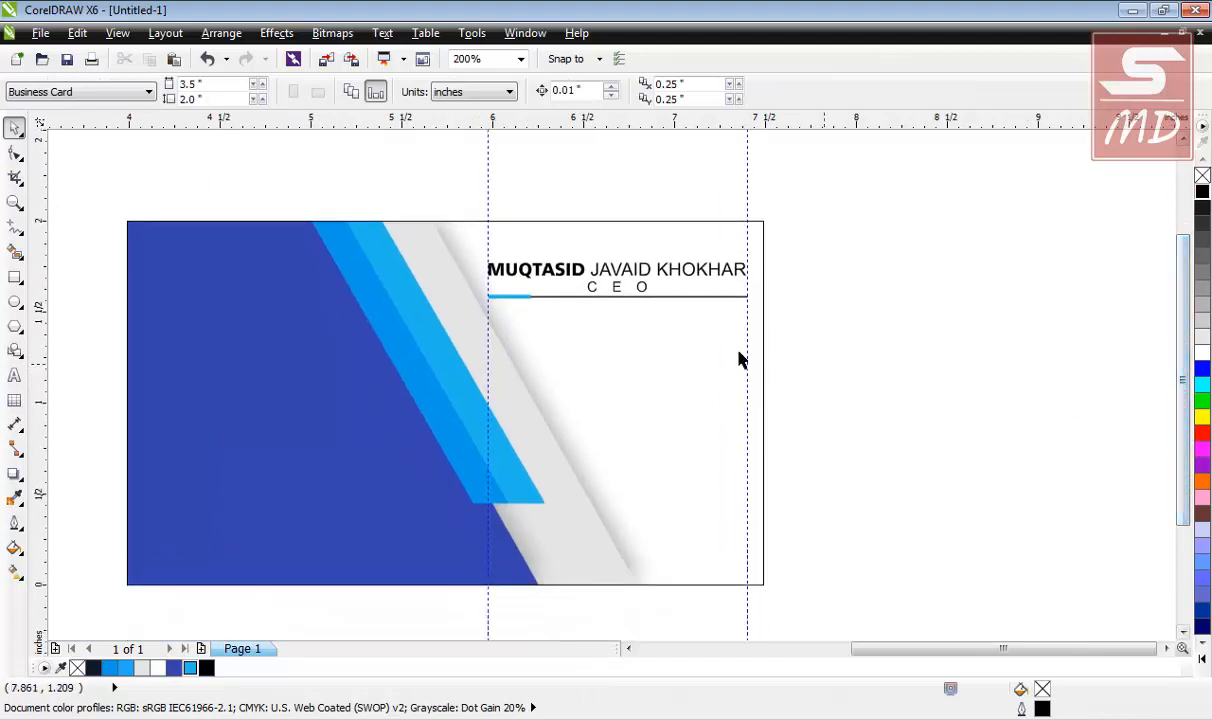
{"action": "scroll", "coordinate": [630, 298], "scroll_direction": "up", "scroll_amount": 2}
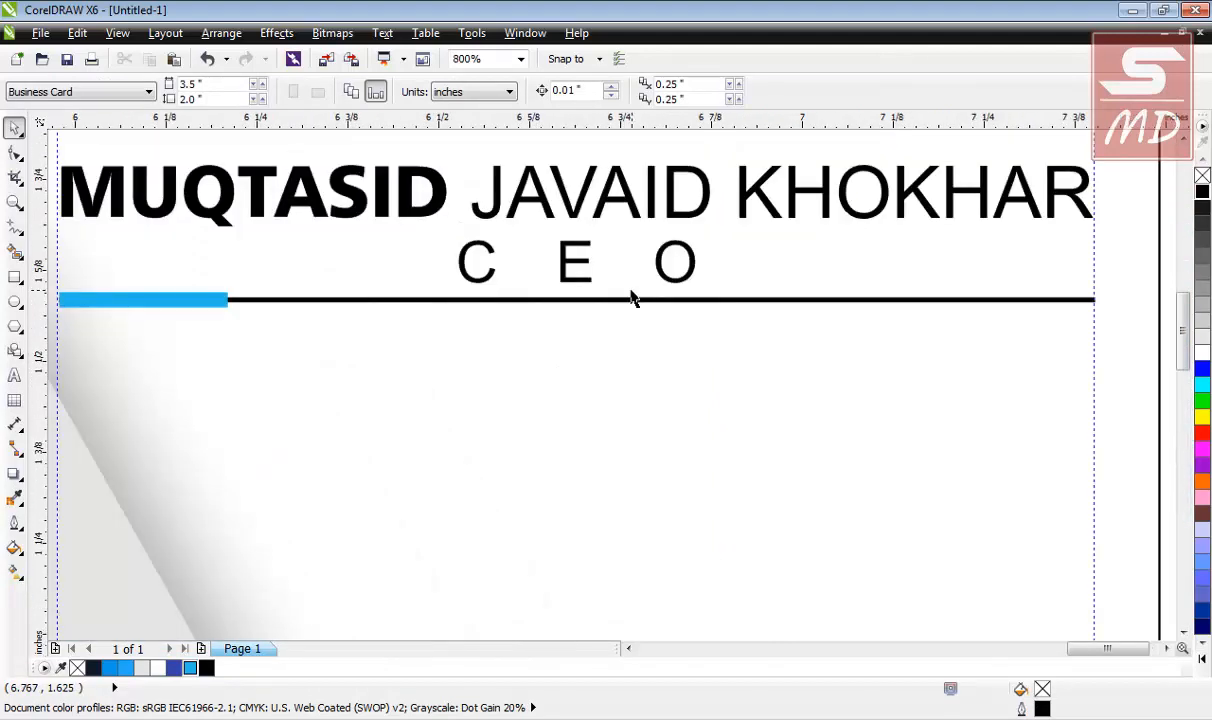
Duplicate the name below the divider and retype it as 'WEB DEVELOPER'.
{"action": "left_click", "coordinate": [585, 213]}
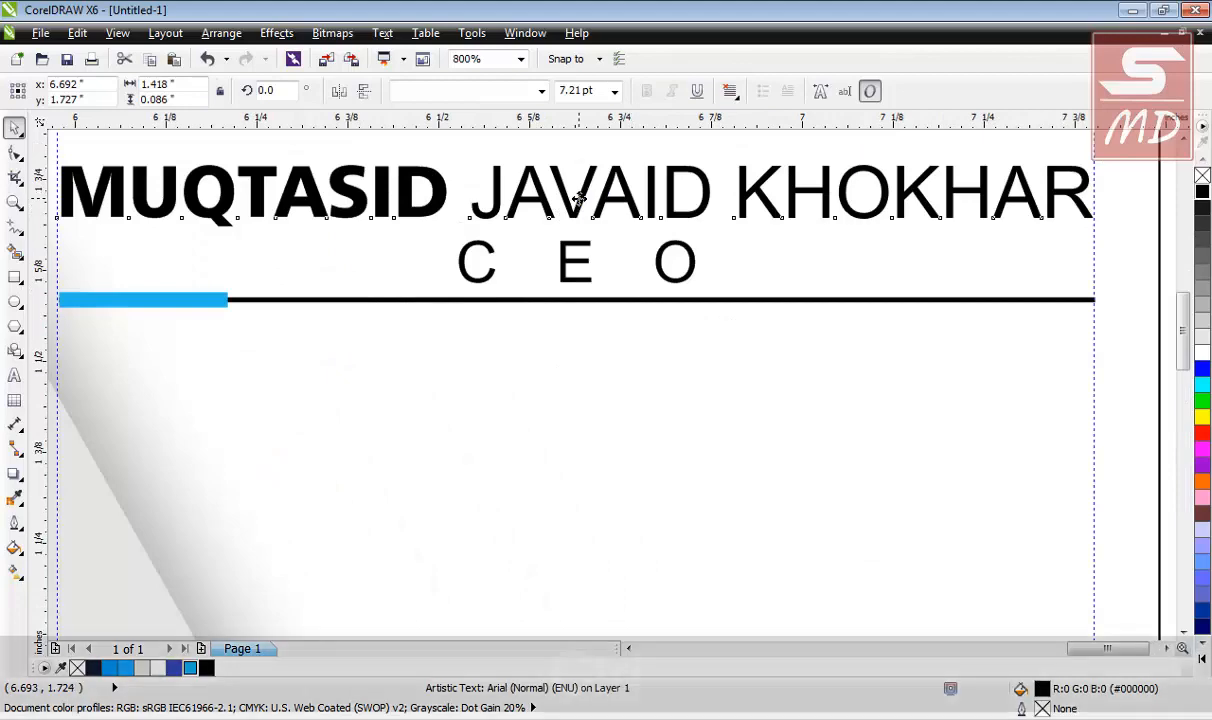
{"action": "left_click_drag", "start_coordinate": [580, 228], "coordinate": [575, 362]}
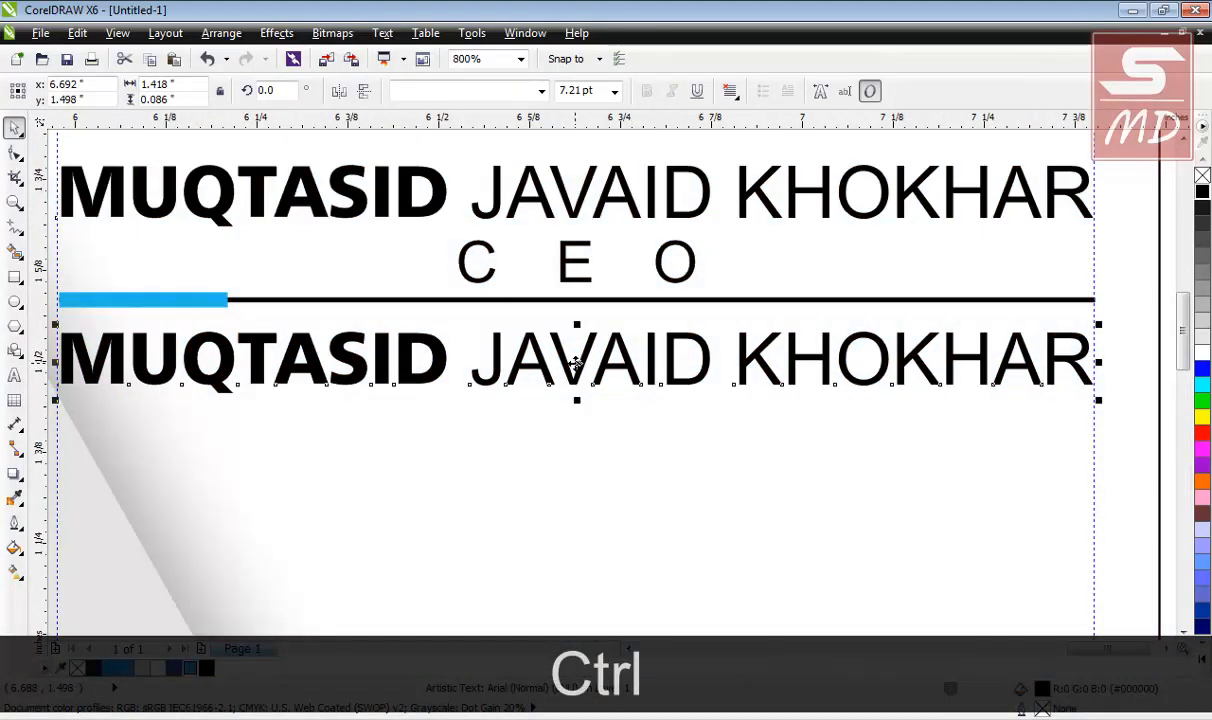
{"action": "double_click", "coordinate": [1030, 372]}
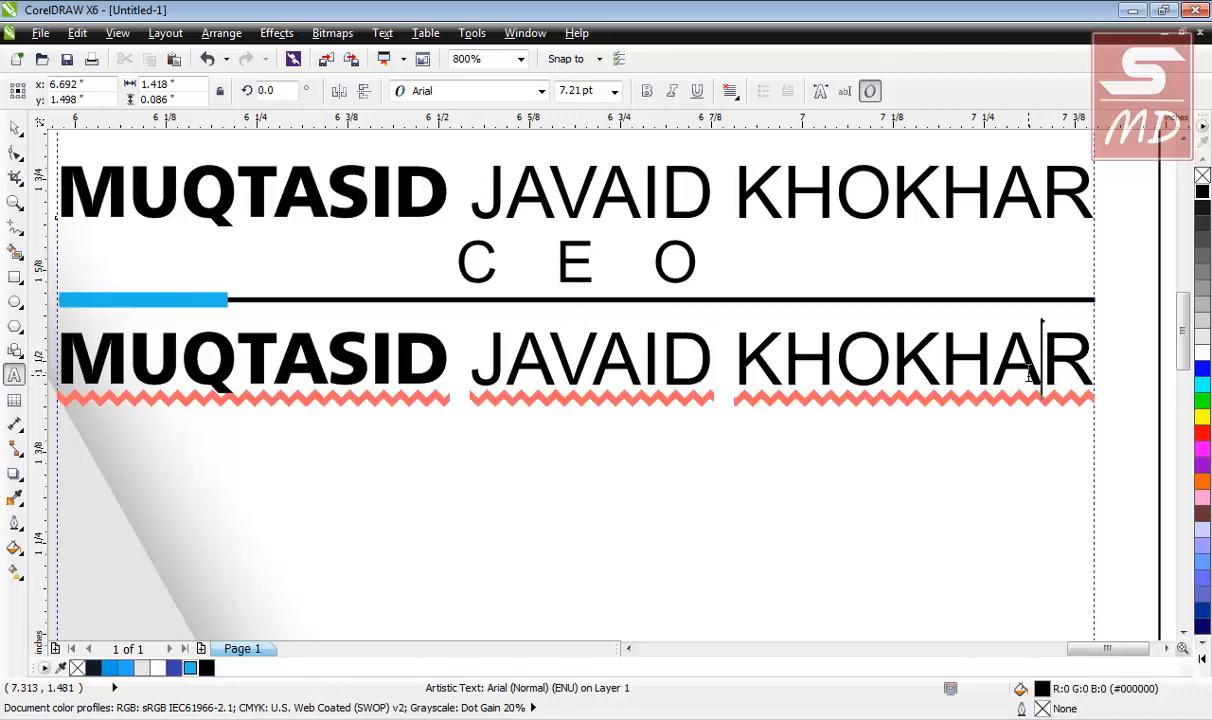
{"action": "key", "text": "ctrl+a"}
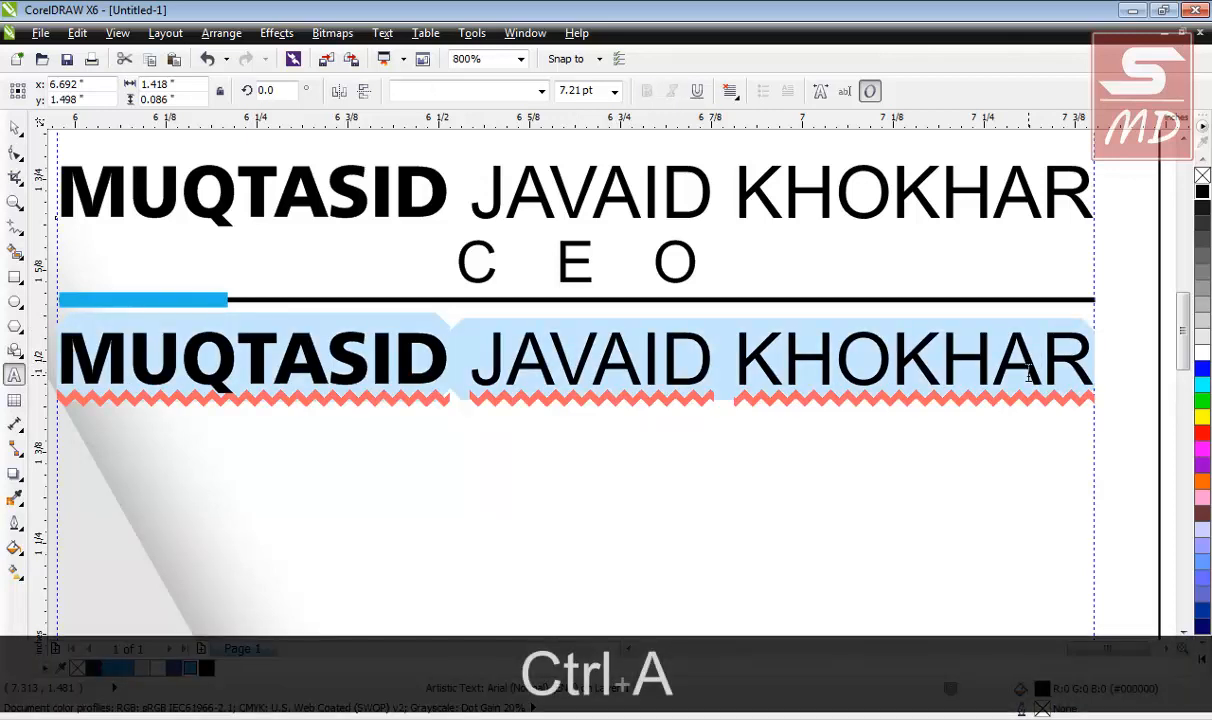
{"action": "type", "text": "WEB"}
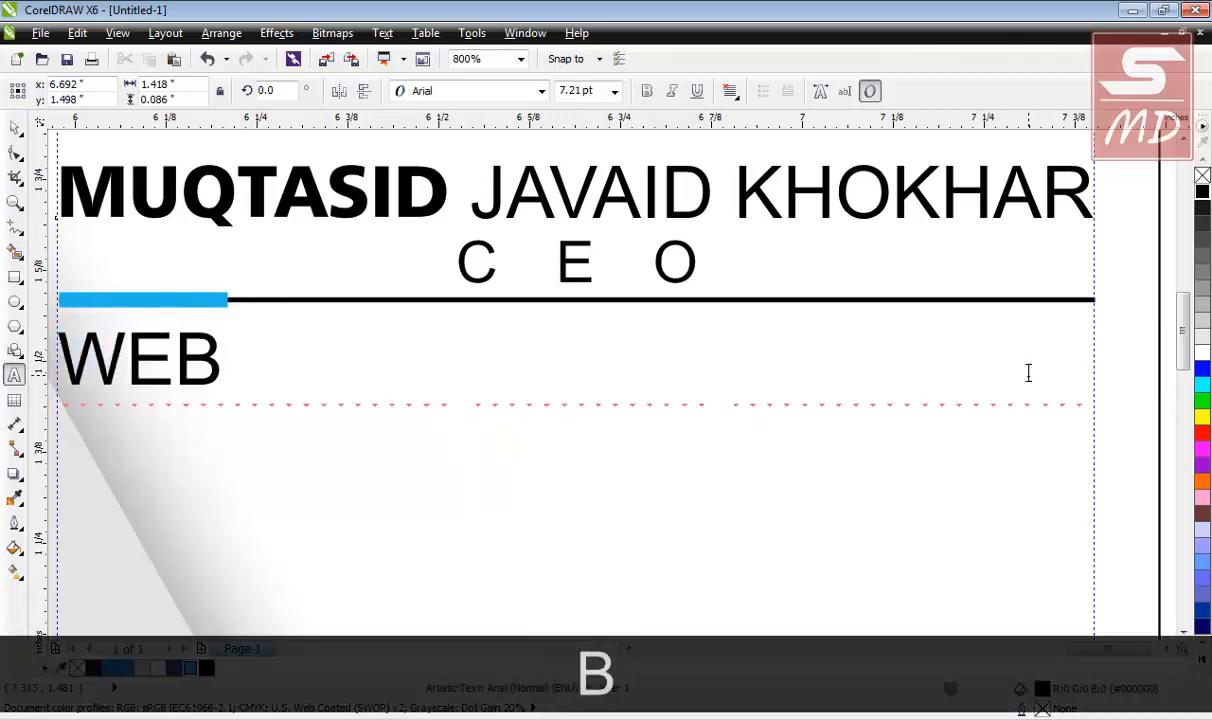
{"action": "type", "text": " DEVE"}
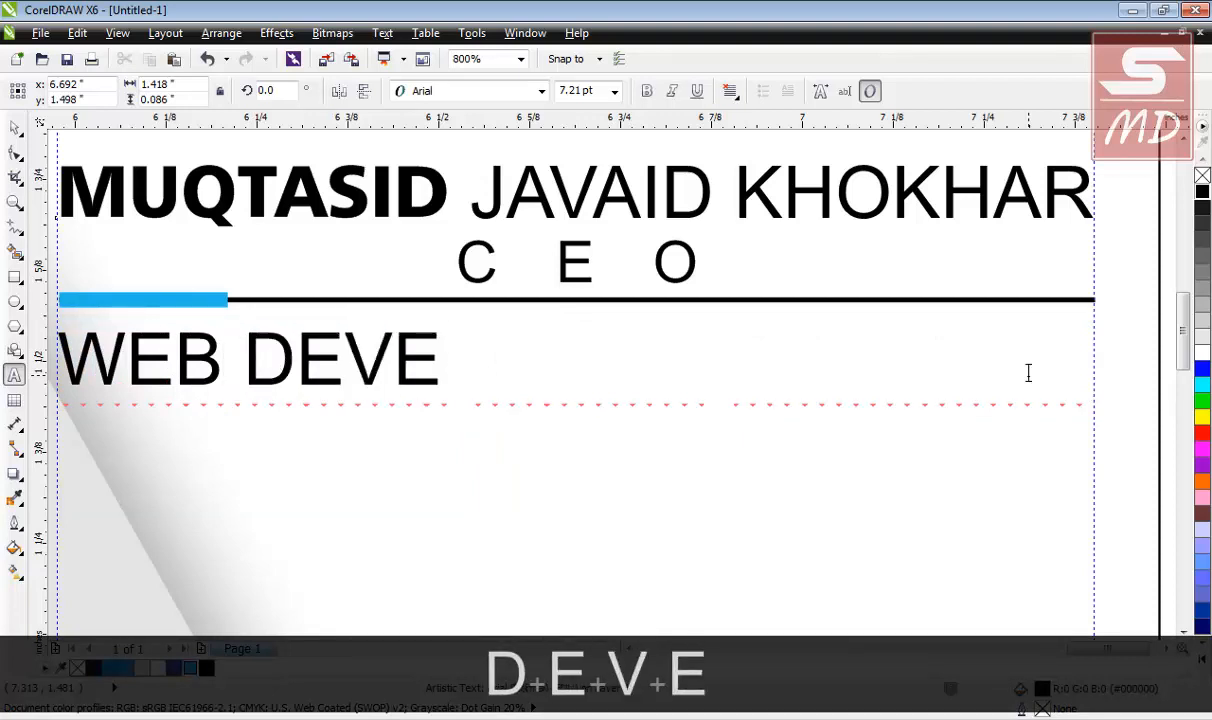
{"action": "type", "text": "LOP"}
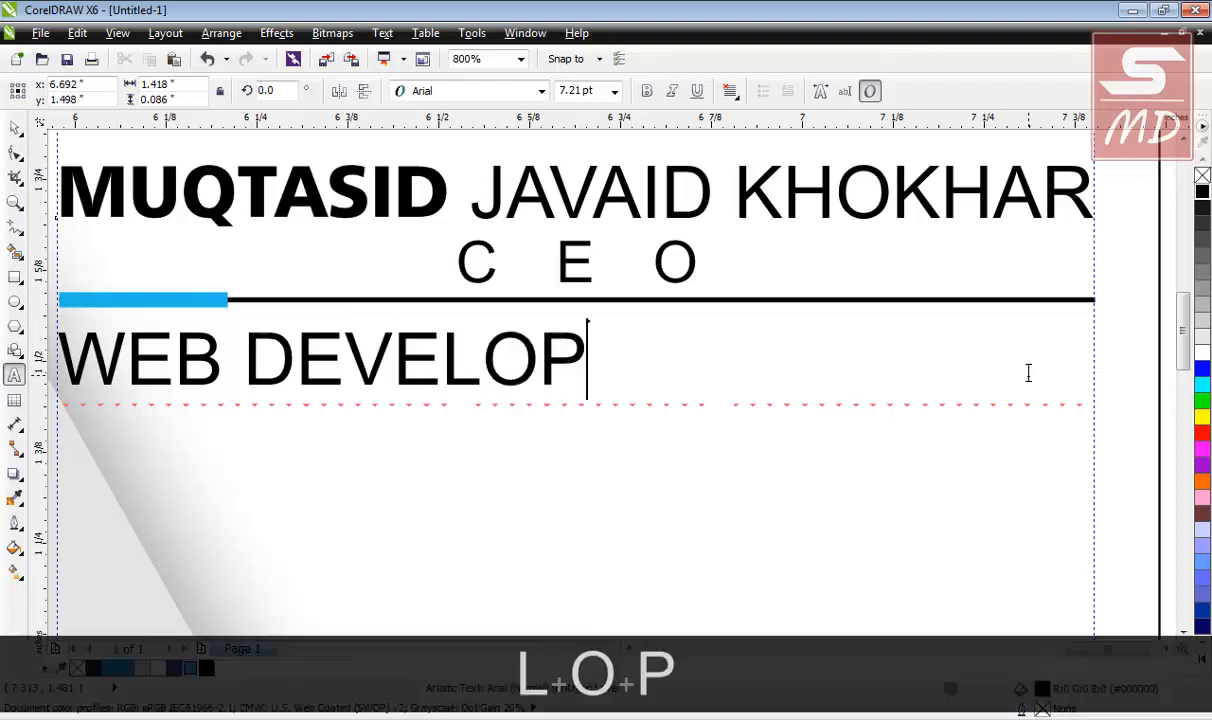
{"action": "type", "text": "ER"}
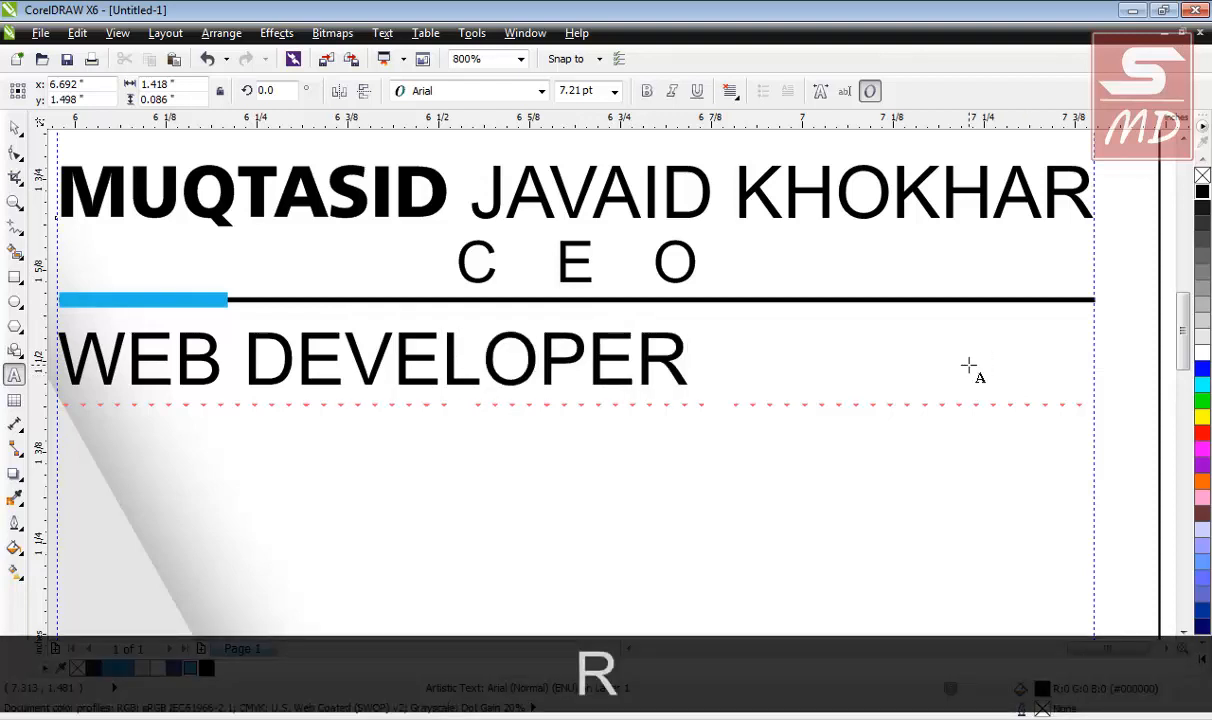
{"action": "left_click", "coordinate": [15, 128]}
Scale WEB DEVELOPER to about 65% and centre it horizontally on the divider line.
{"action": "scroll", "coordinate": [366, 331], "scroll_direction": "down", "scroll_amount": 1}
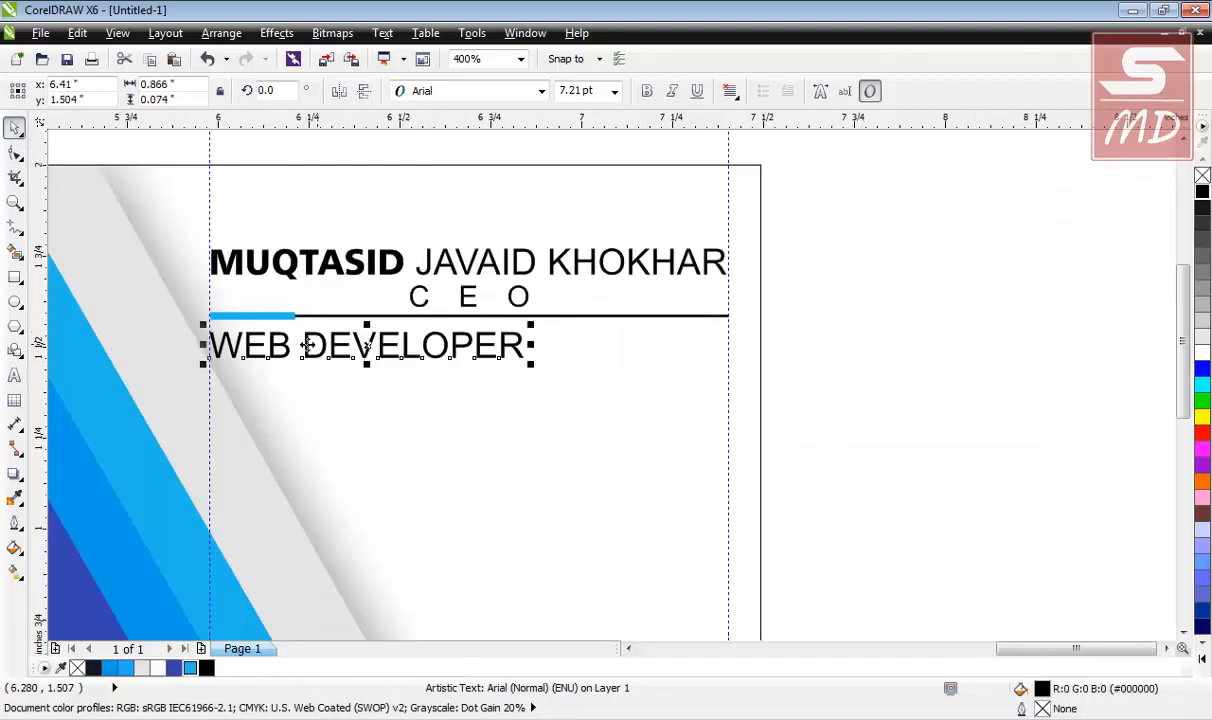
{"action": "scroll", "coordinate": [210, 318], "scroll_direction": "up", "scroll_amount": 1}
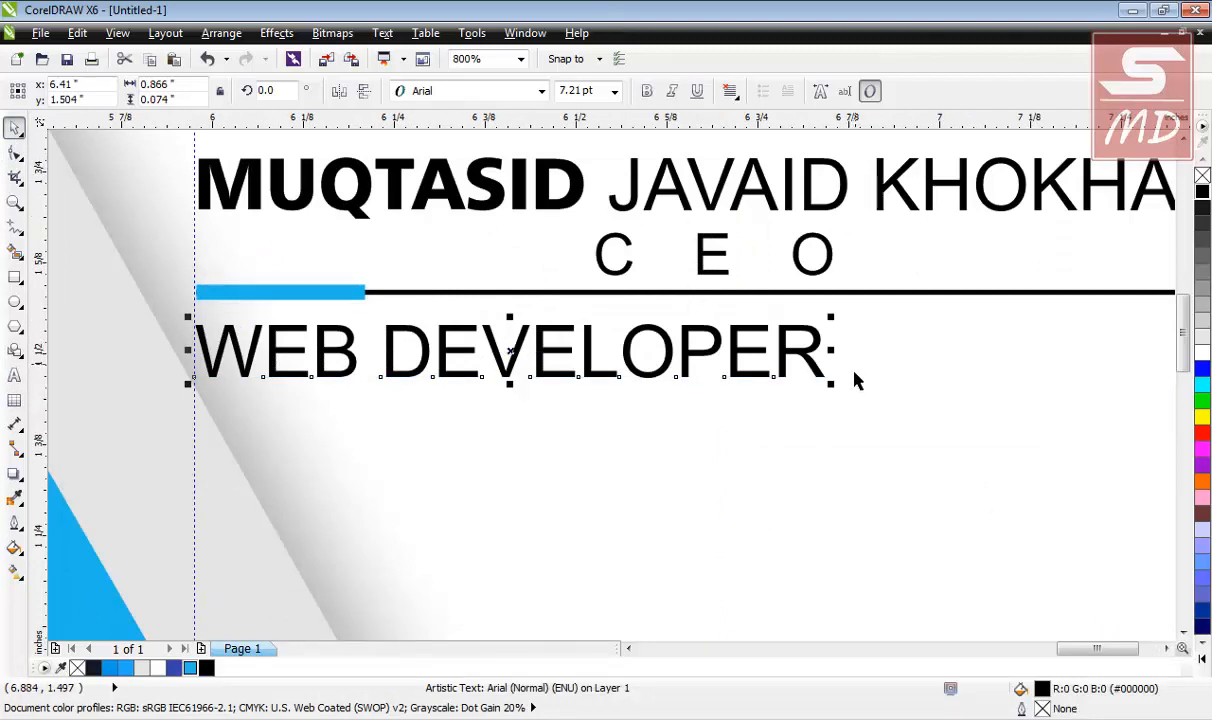
{"action": "left_click_drag", "start_coordinate": [831, 381], "coordinate": [757, 368]}
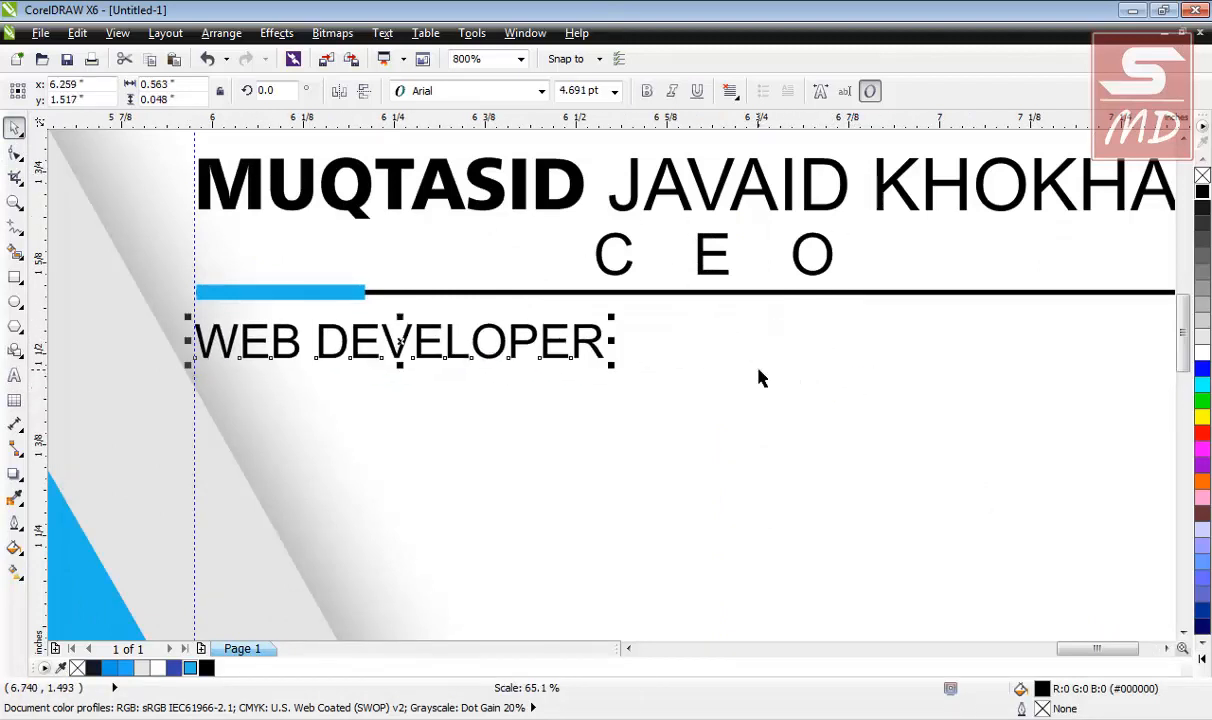
{"action": "left_click", "coordinate": [752, 291], "text": "shift"}
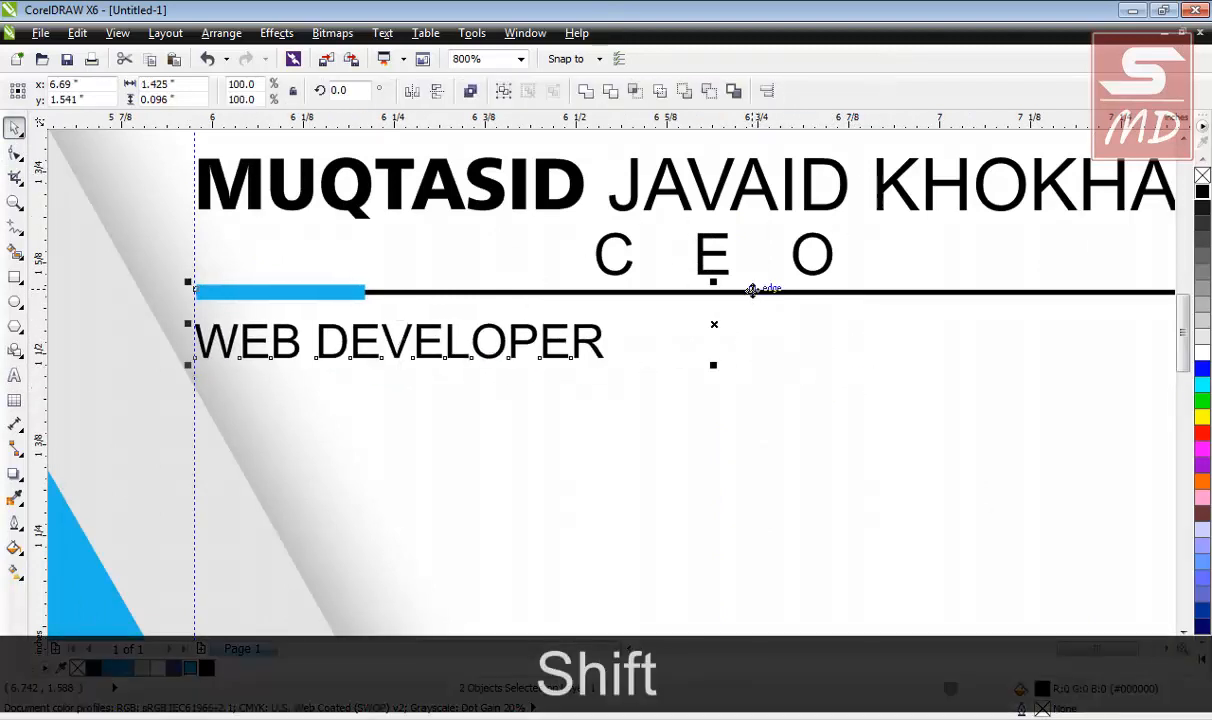
{"action": "key", "text": "c"}
{"action": "scroll", "coordinate": [752, 291], "scroll_direction": "down", "scroll_amount": 2}
{"action": "left_click", "coordinate": [944, 360]}
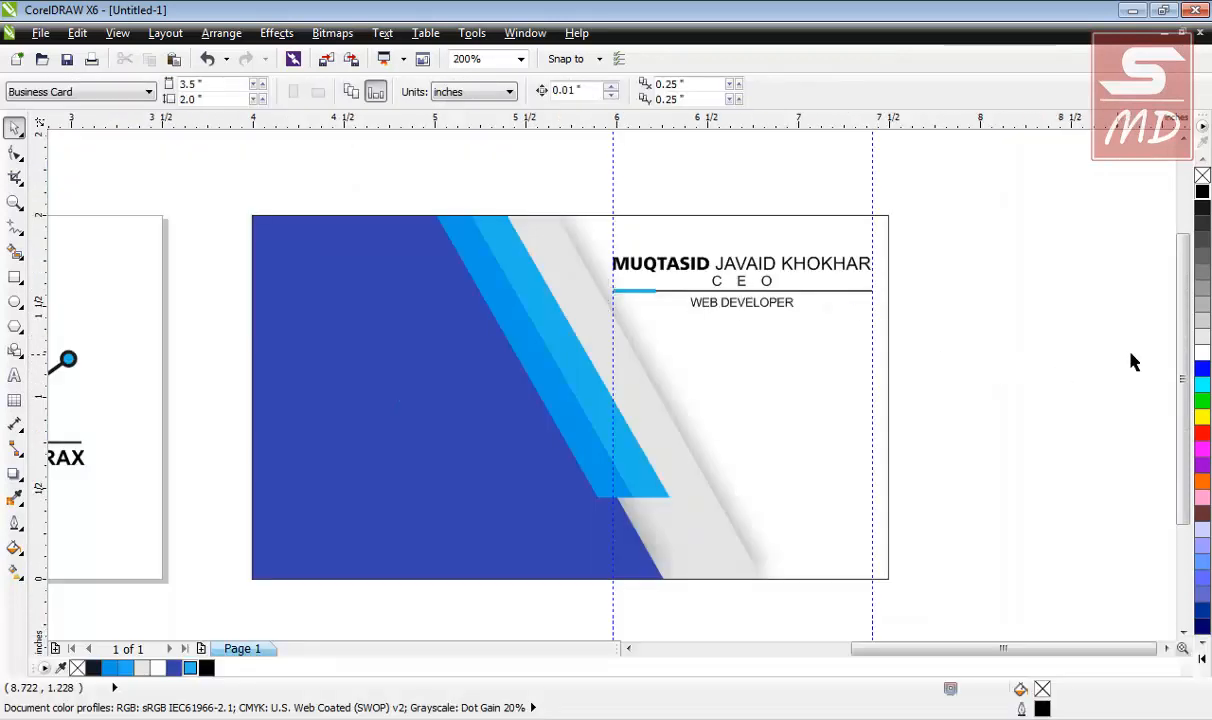
{"action": "left_click_drag", "start_coordinate": [1182, 362], "coordinate": [1182, 378]}
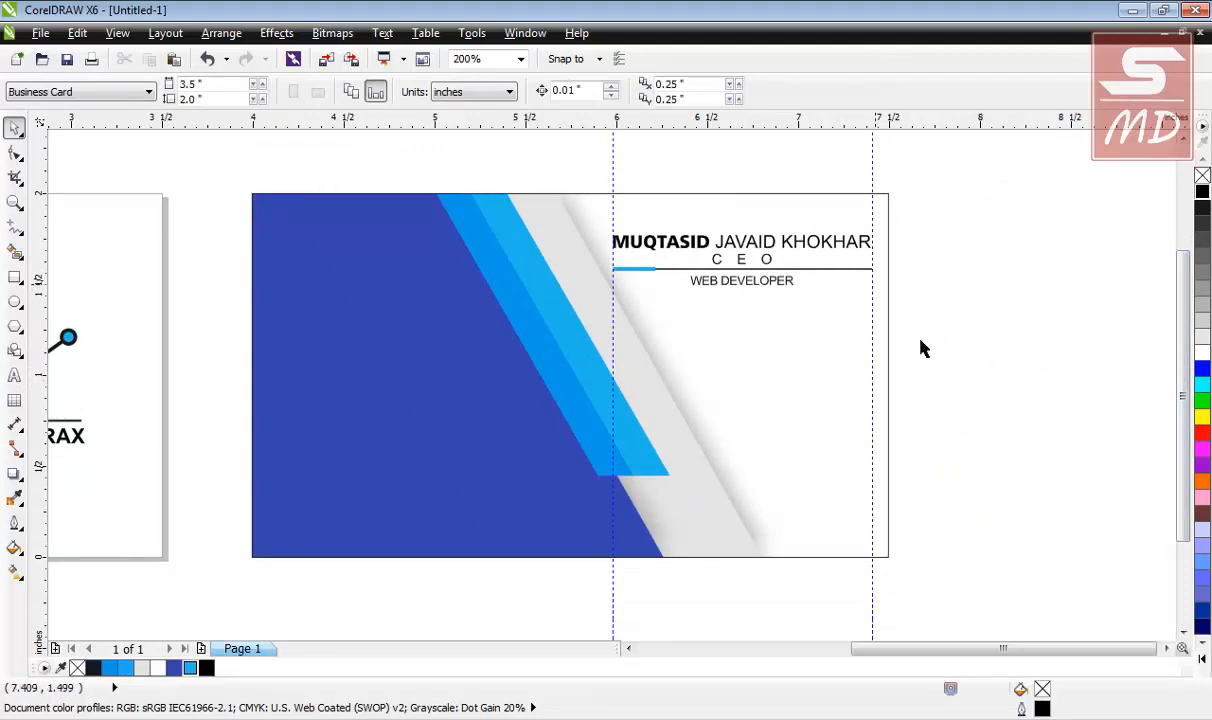
Import icon.cdr and place the three contact icons on the blue panel.
{"action": "key", "text": "ctrl+i"}
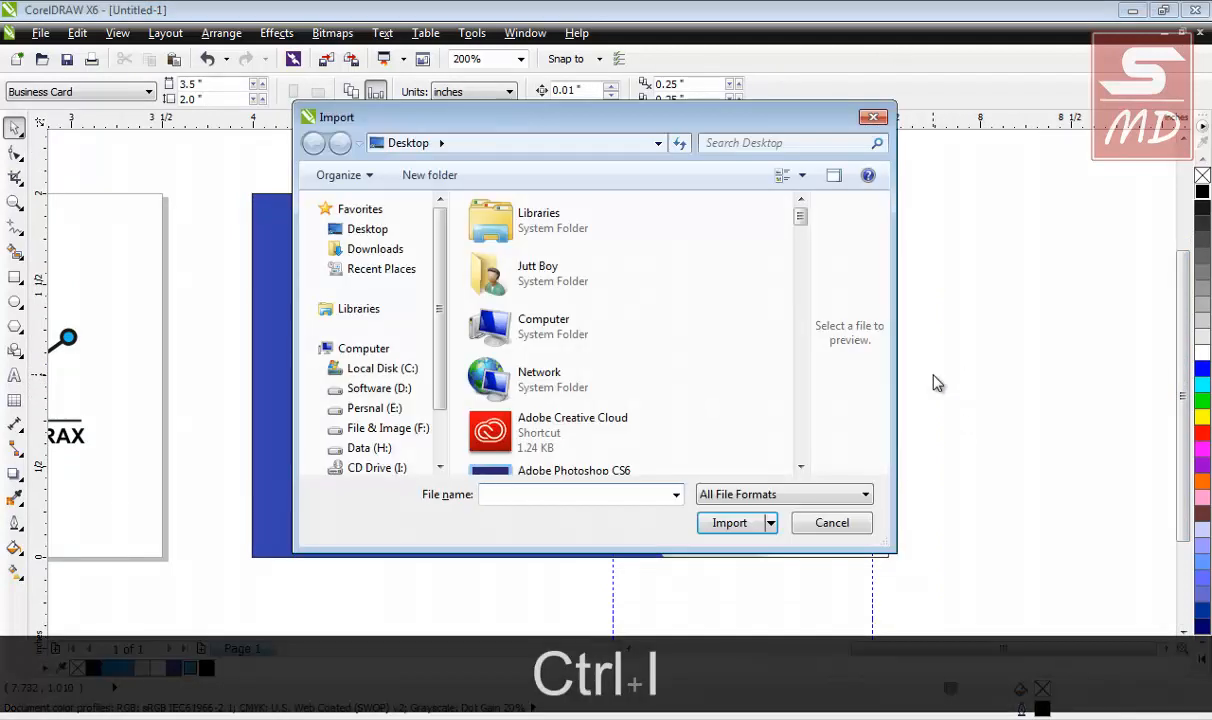
{"action": "left_click_drag", "start_coordinate": [801, 218], "coordinate": [809, 395]}
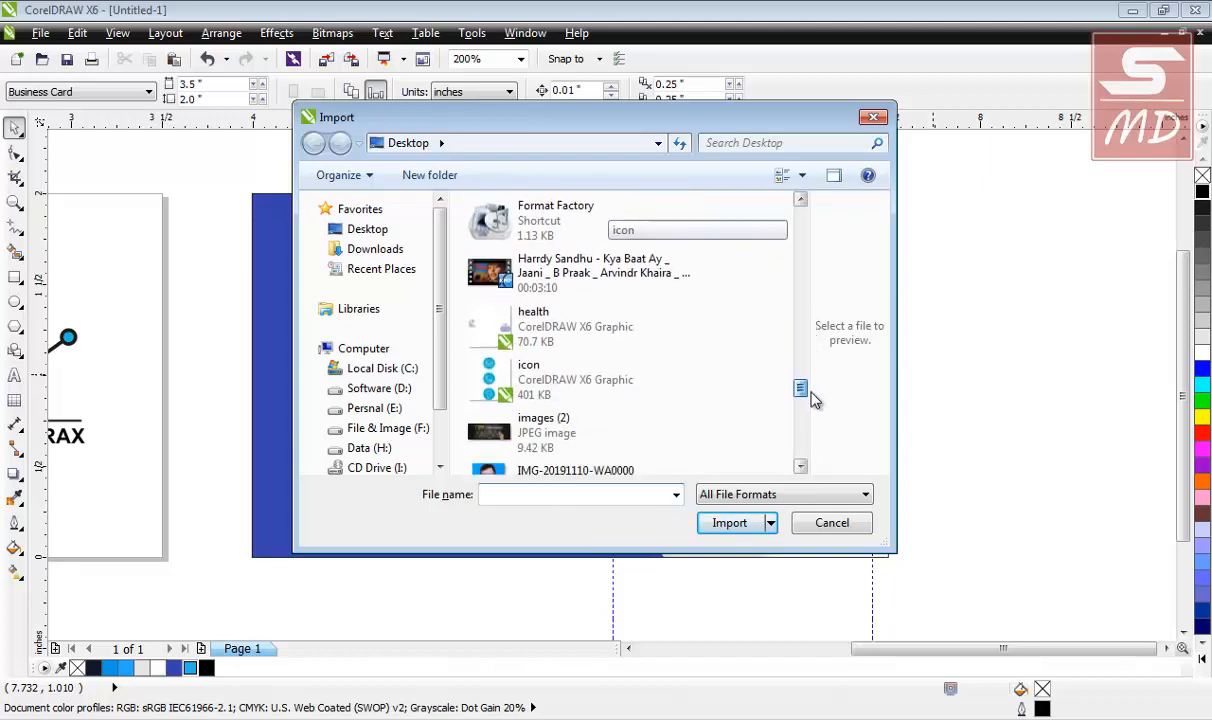
{"action": "left_click", "coordinate": [620, 380]}
{"action": "left_click", "coordinate": [725, 558]}
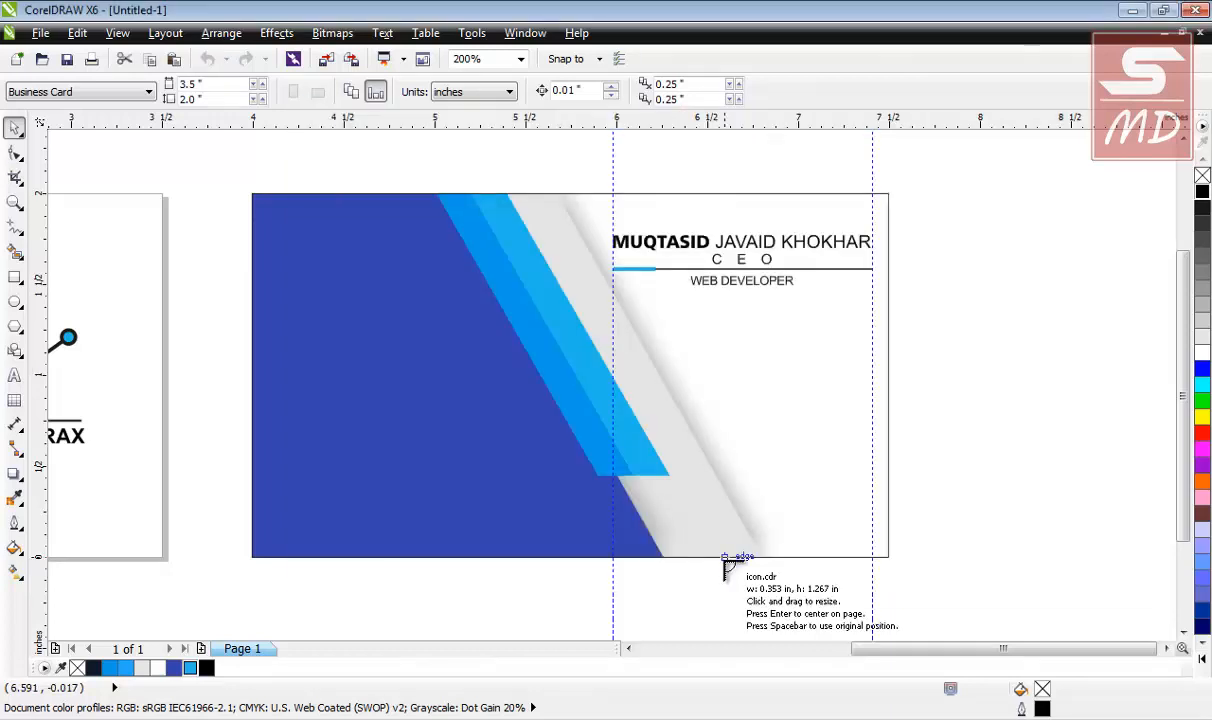
{"action": "left_click_drag", "start_coordinate": [285, 375], "coordinate": [385, 514]}
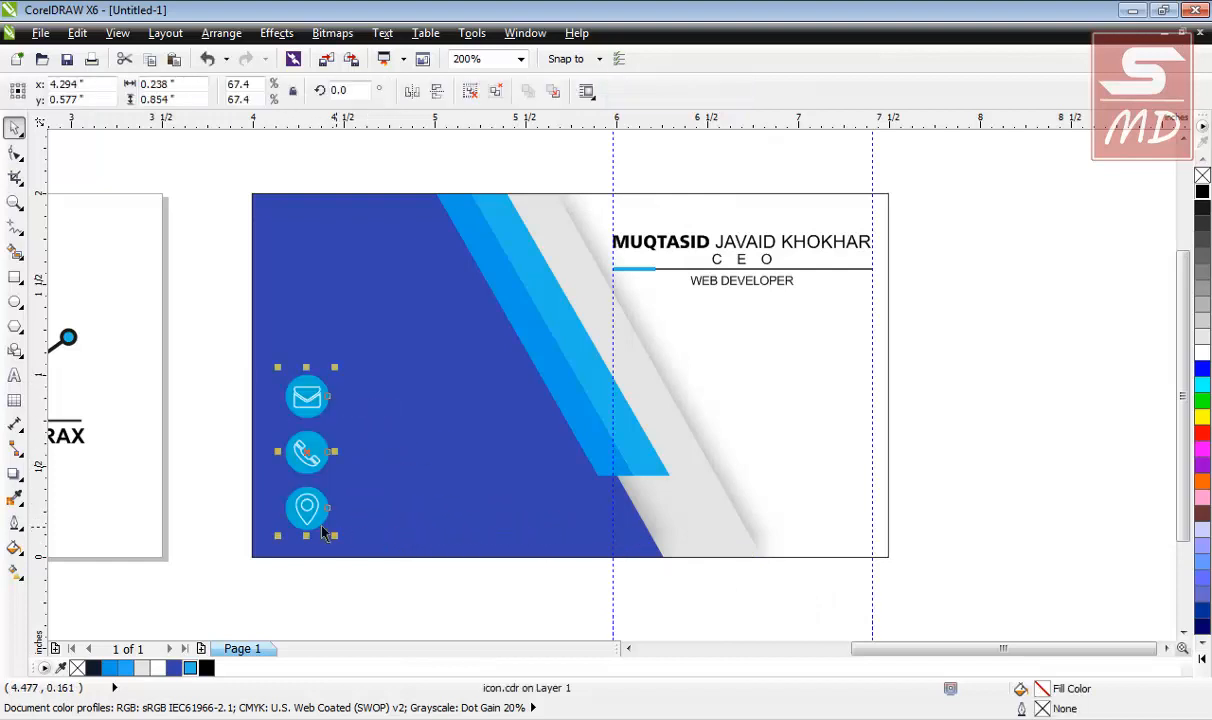
{"action": "left_click", "coordinate": [194, 383]}
Shrink the three icons and ungroup them into separate objects.
{"action": "scroll", "coordinate": [327, 555], "scroll_direction": "up", "scroll_amount": 1}
{"action": "scroll", "coordinate": [317, 518], "scroll_direction": "down", "scroll_amount": 1}
{"action": "left_click_drag", "start_coordinate": [184, 312], "coordinate": [312, 437]}
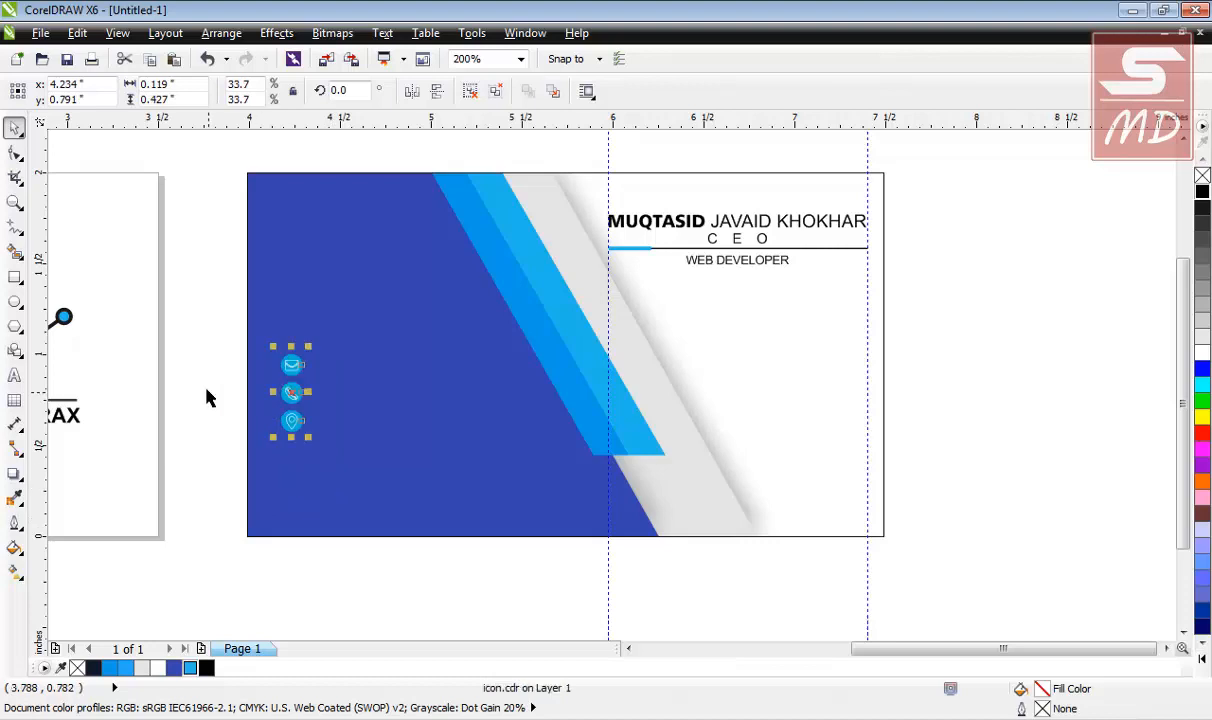
{"action": "left_click", "coordinate": [208, 395]}
{"action": "left_click_drag", "start_coordinate": [197, 327], "coordinate": [347, 477]}
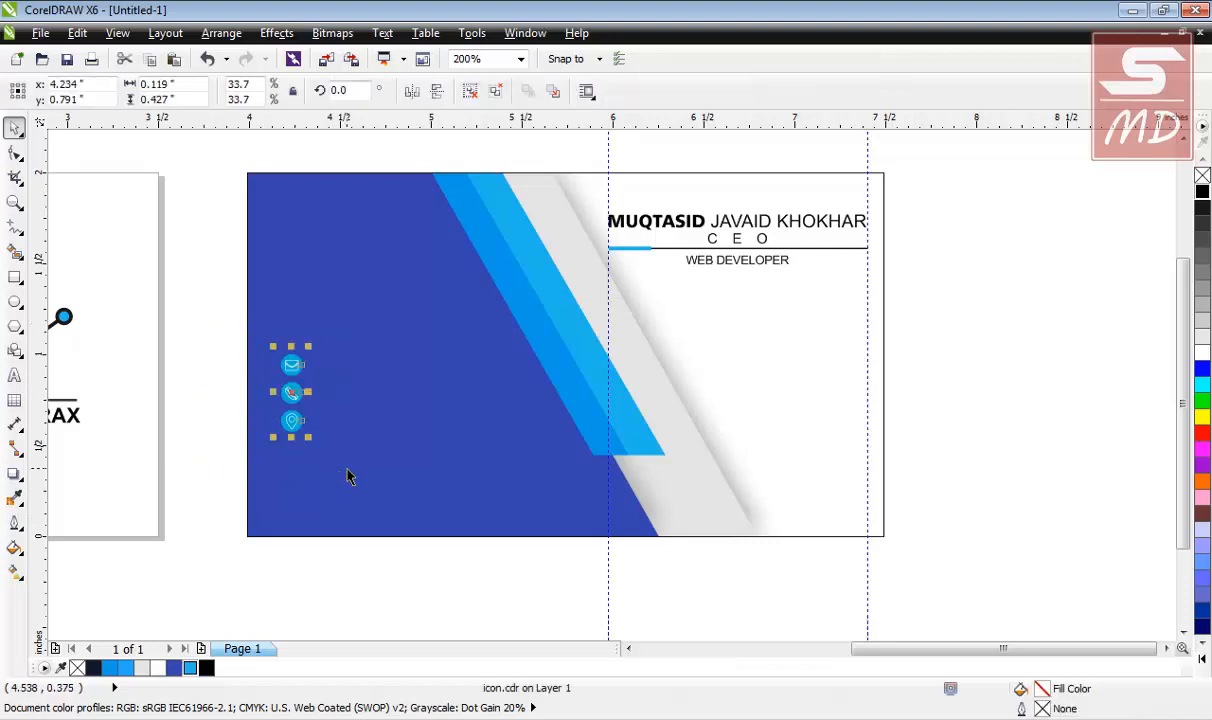
{"action": "left_click", "coordinate": [471, 93]}
{"action": "left_click_drag", "start_coordinate": [188, 297], "coordinate": [341, 463]}
{"action": "scroll", "coordinate": [292, 463], "scroll_direction": "up", "scroll_amount": 1}
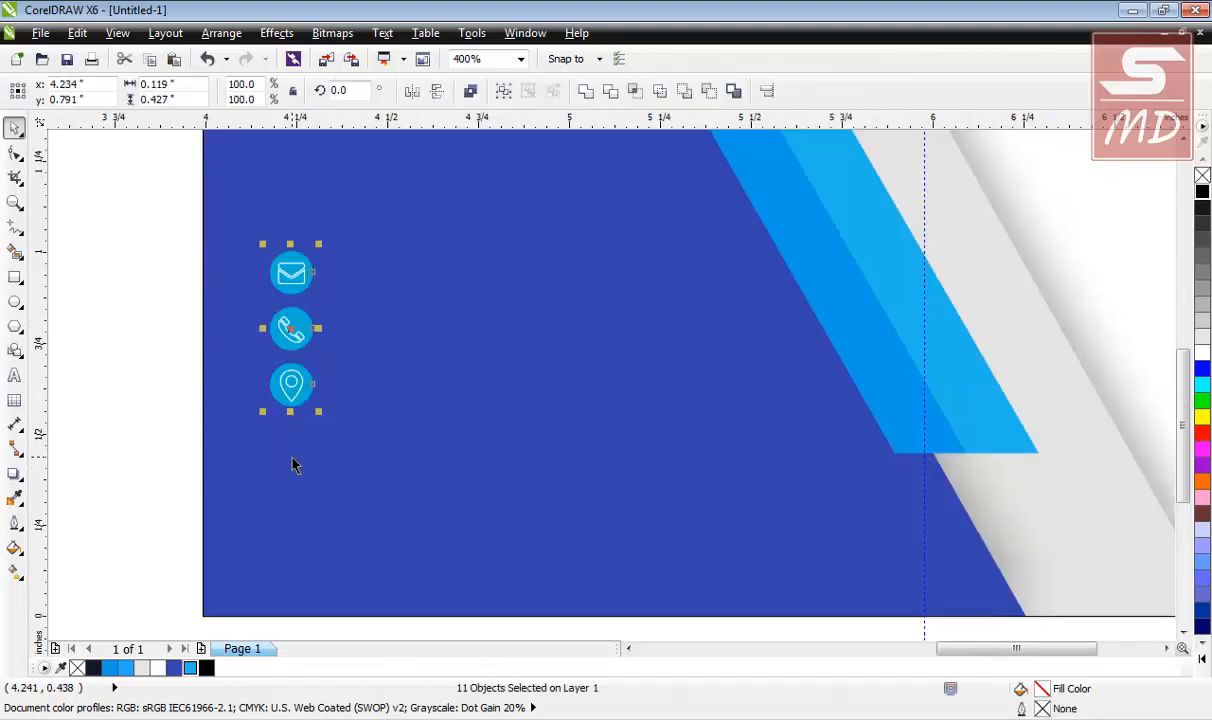
{"action": "key", "text": "Left"}
{"action": "key", "text": "Left"}
{"action": "key", "text": "Left"}
{"action": "key", "text": "Left"}
{"action": "key", "text": "Left"}
{"action": "key", "text": "Left"}
{"action": "key", "text": "Left"}
{"action": "key", "text": "Left"}
{"action": "key", "text": "Left"}
{"action": "key", "text": "Right"}
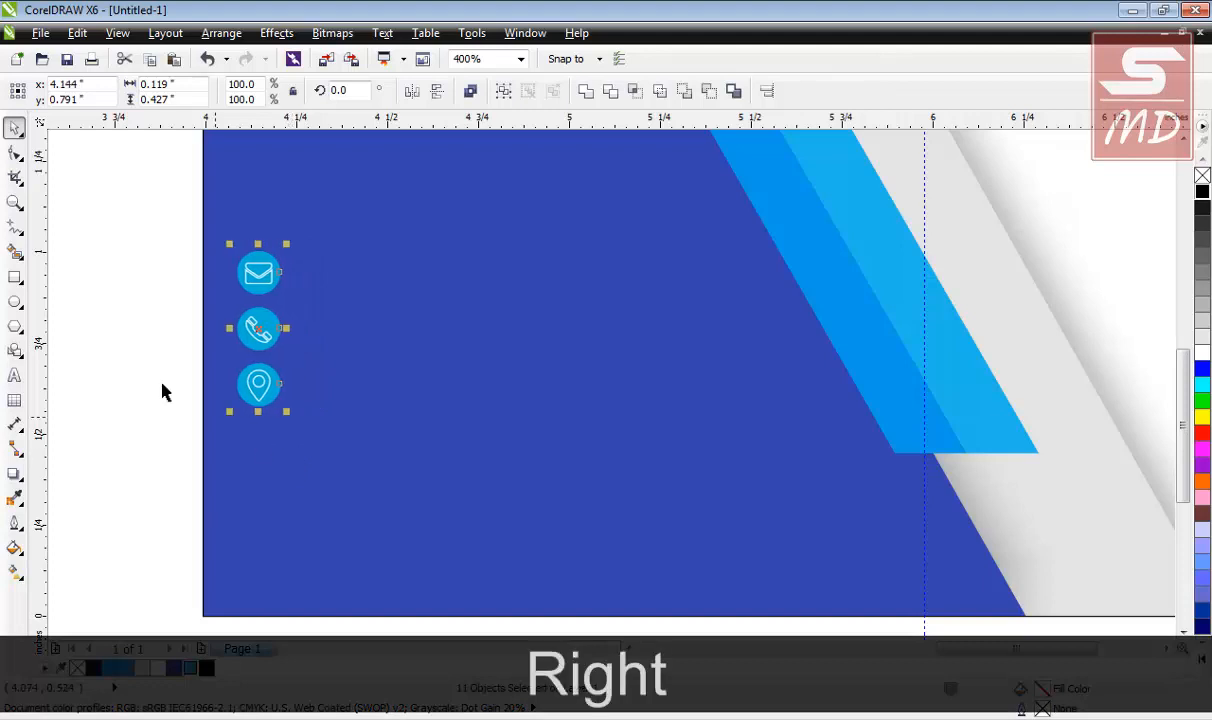
{"action": "left_click", "coordinate": [128, 352]}
Space the email, phone and location icons apart vertically and move them to the panel's lower left.
{"action": "left_click_drag", "start_coordinate": [146, 220], "coordinate": [295, 455]}
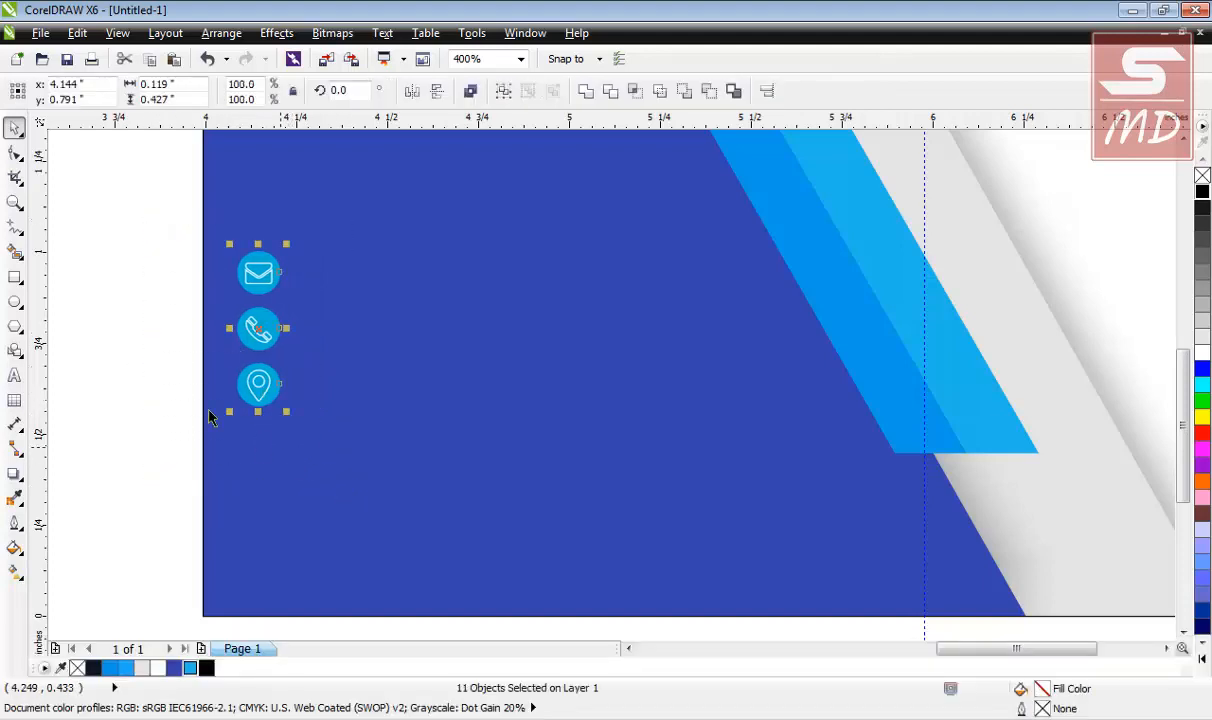
{"action": "left_click_drag", "start_coordinate": [130, 304], "coordinate": [399, 500]}
{"action": "left_click_drag", "start_coordinate": [253, 361], "coordinate": [253, 386]}
{"action": "left_click", "coordinate": [117, 362]}
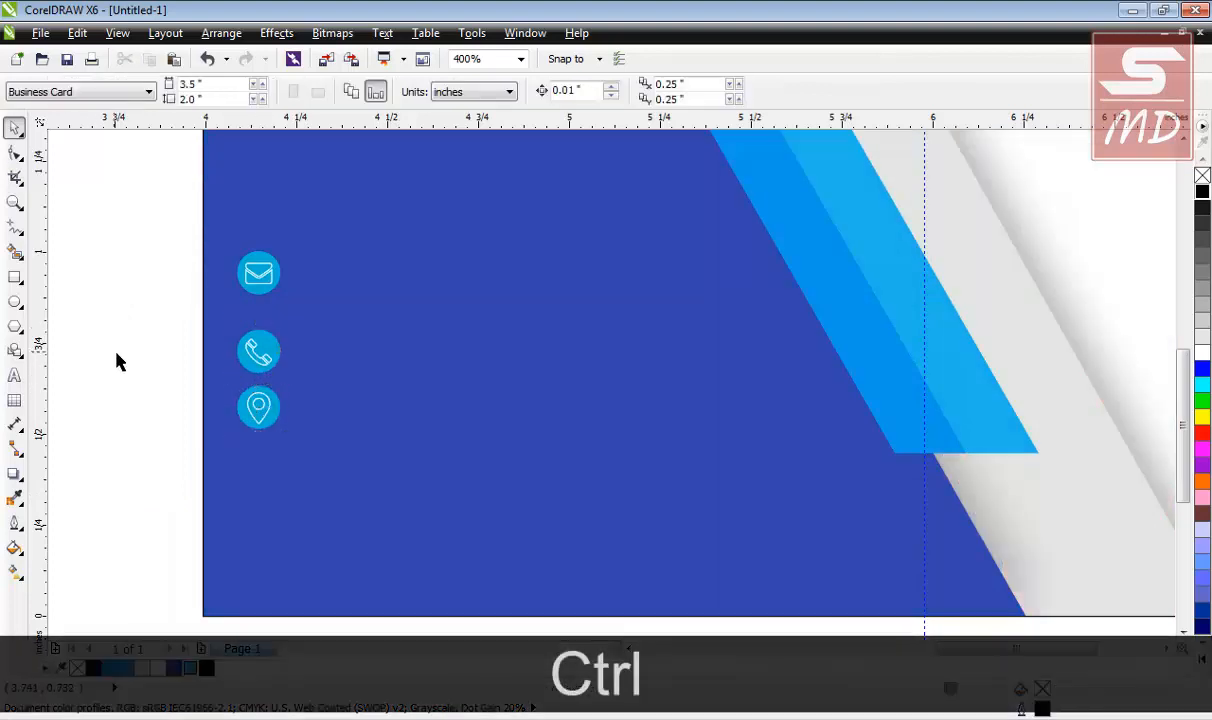
{"action": "left_click_drag", "start_coordinate": [297, 452], "coordinate": [295, 450]}
{"action": "mouse_move", "coordinate": [258, 406]}
{"action": "left_mouse_down"}
{"action": "mouse_move", "coordinate": [258, 441]}
{"action": "mouse_move", "coordinate": [258, 428]}
{"action": "left_mouse_up"}
{"action": "left_click", "coordinate": [122, 257]}
{"action": "left_click_drag", "start_coordinate": [127, 222], "coordinate": [350, 545]}
{"action": "left_click_drag", "start_coordinate": [255, 349], "coordinate": [258, 463]}
{"action": "left_click", "coordinate": [124, 366]}
{"action": "scroll", "coordinate": [182, 408], "scroll_direction": "down", "scroll_amount": 2}
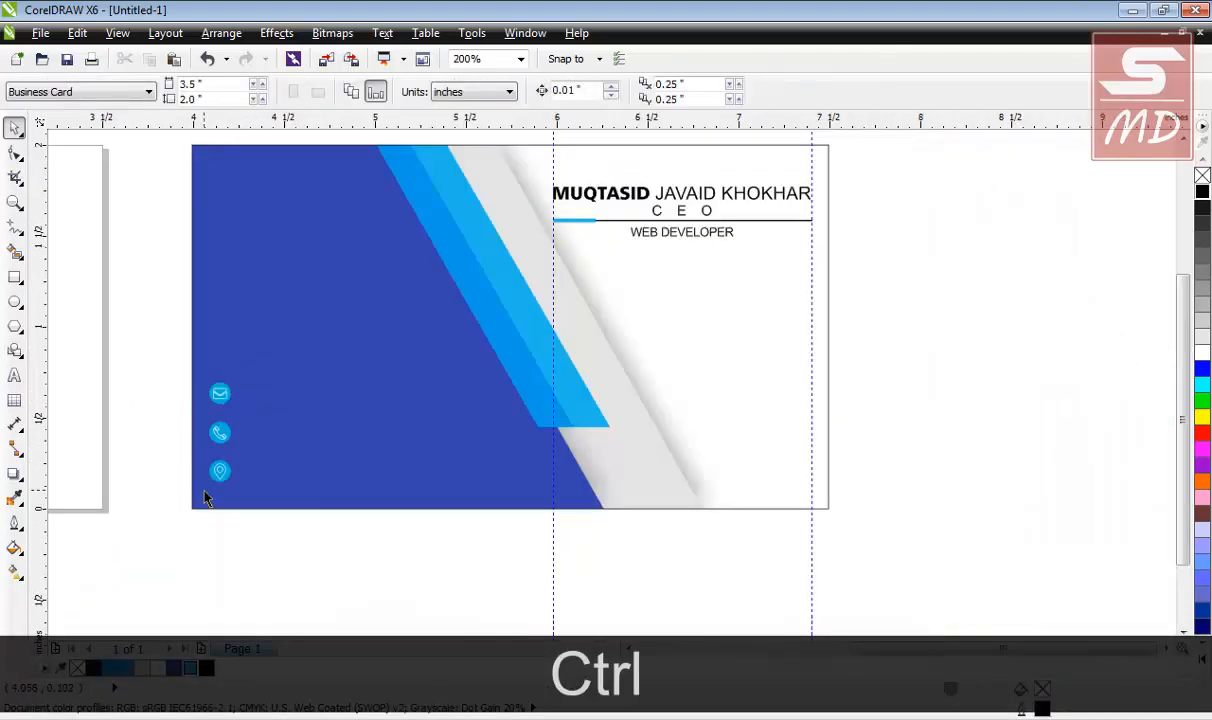
{"action": "scroll", "coordinate": [205, 497], "scroll_direction": "up", "scroll_amount": 2}
Make the email icon a white circle with a dark blue #3644AF envelope.
{"action": "left_click", "coordinate": [233, 297]}
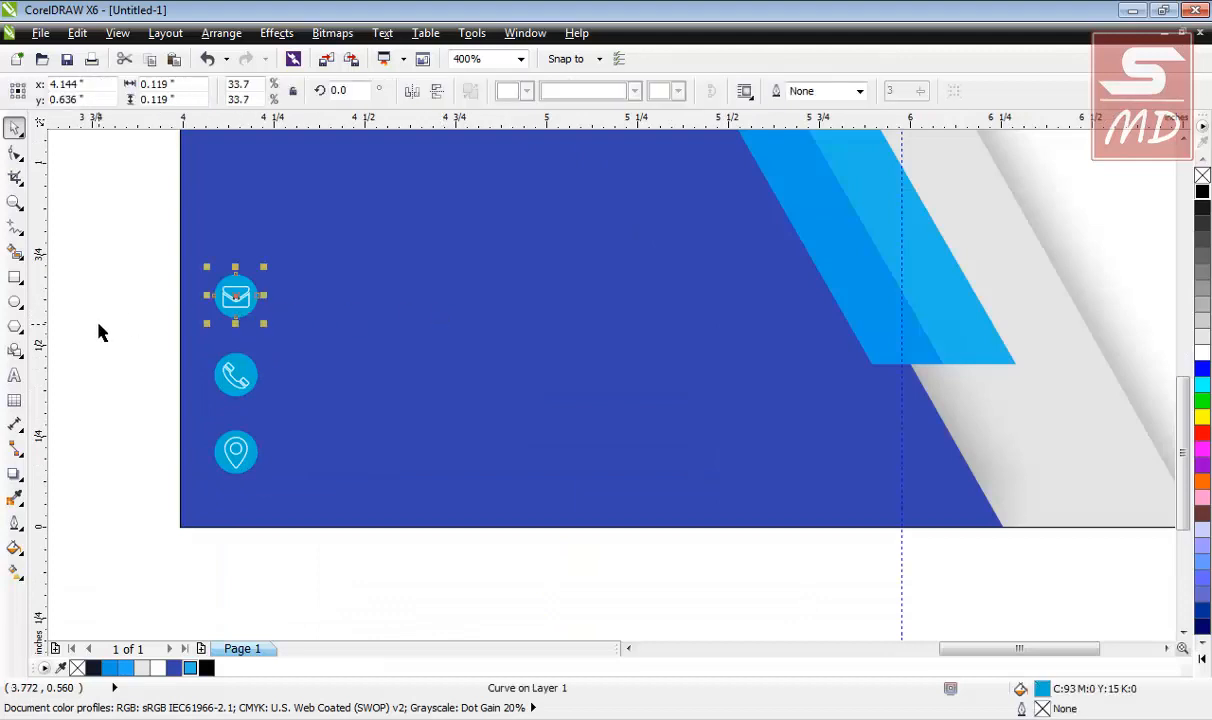
{"action": "left_click", "coordinate": [176, 668]}
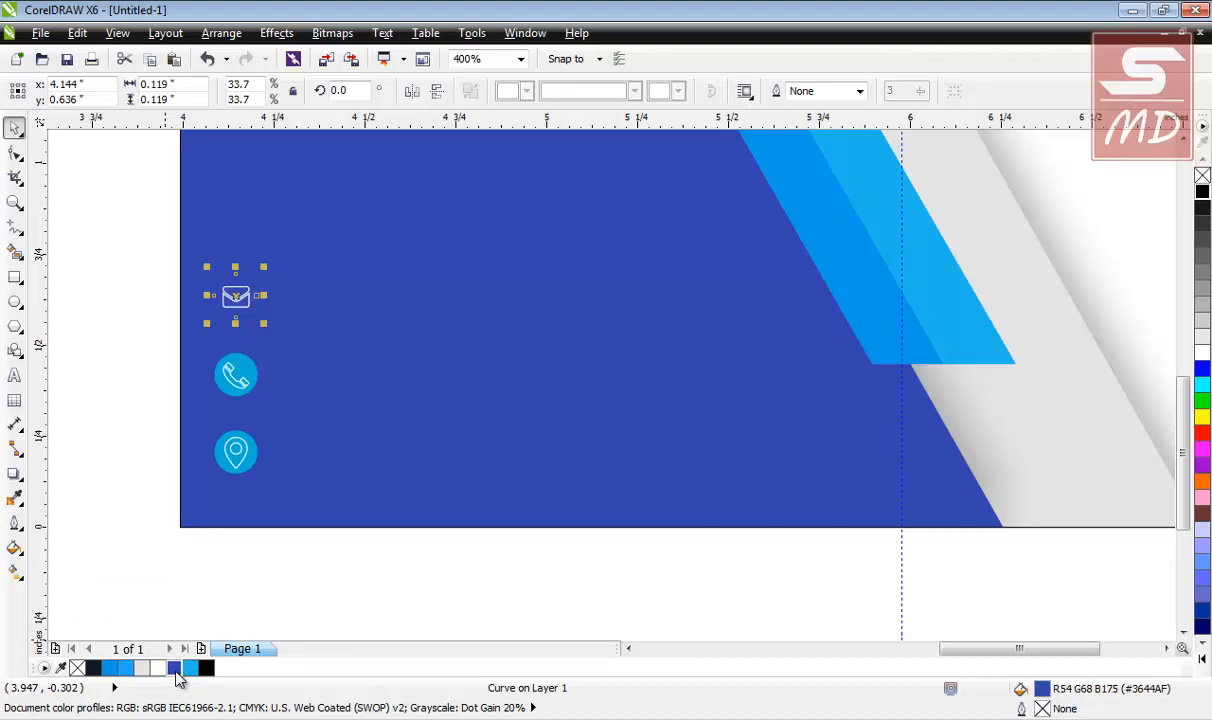
{"action": "key", "text": "Escape"}
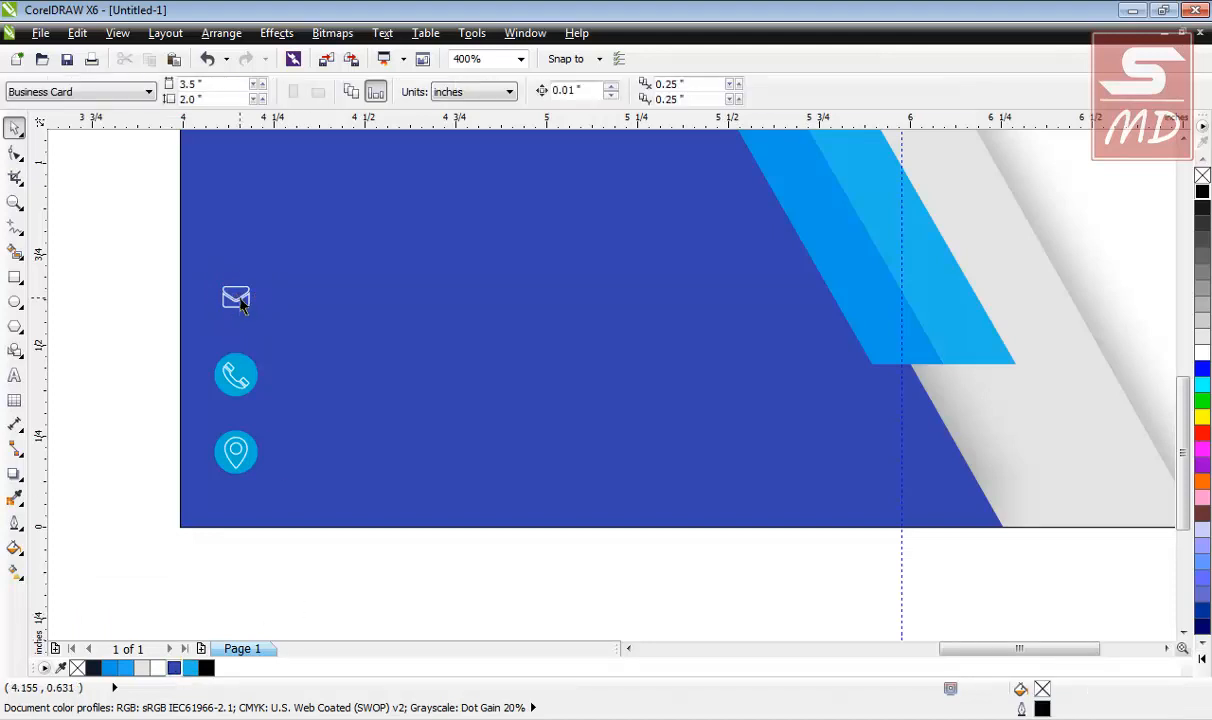
{"action": "left_click", "coordinate": [240, 303]}
{"action": "left_click", "coordinate": [73, 354]}
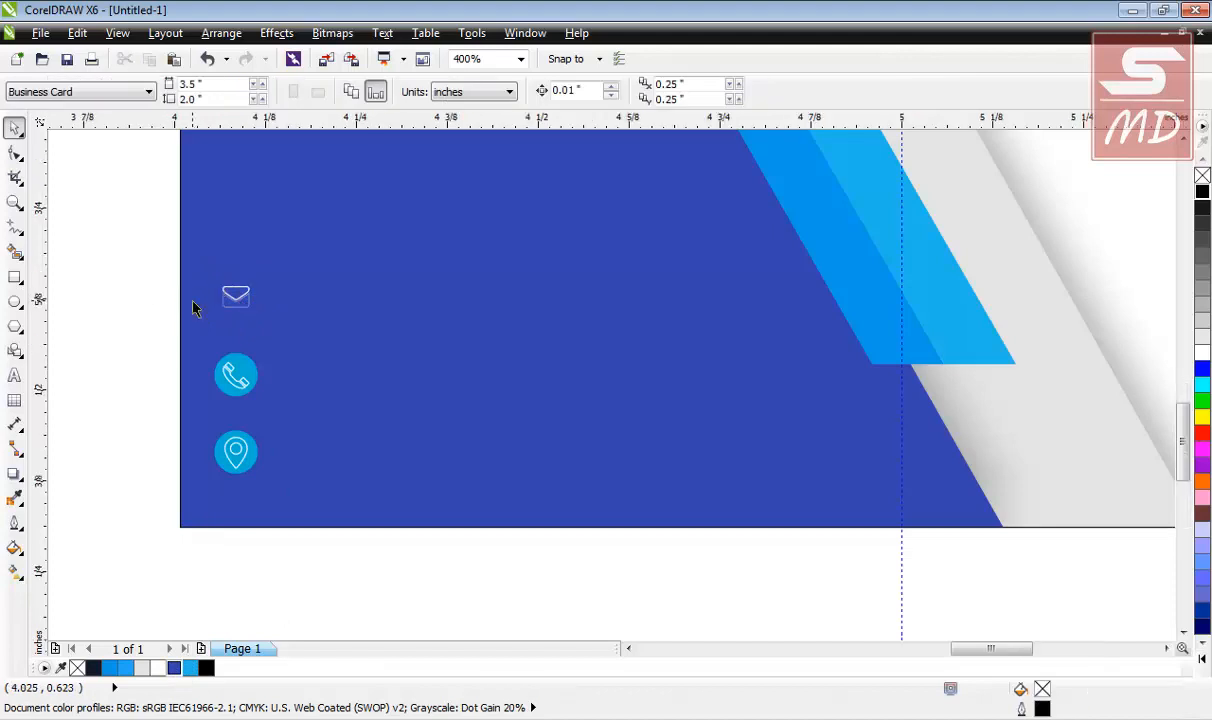
{"action": "scroll", "coordinate": [193, 308], "scroll_direction": "up", "scroll_amount": 2}
{"action": "left_click", "coordinate": [283, 305]}
{"action": "left_click", "coordinate": [157, 668]}
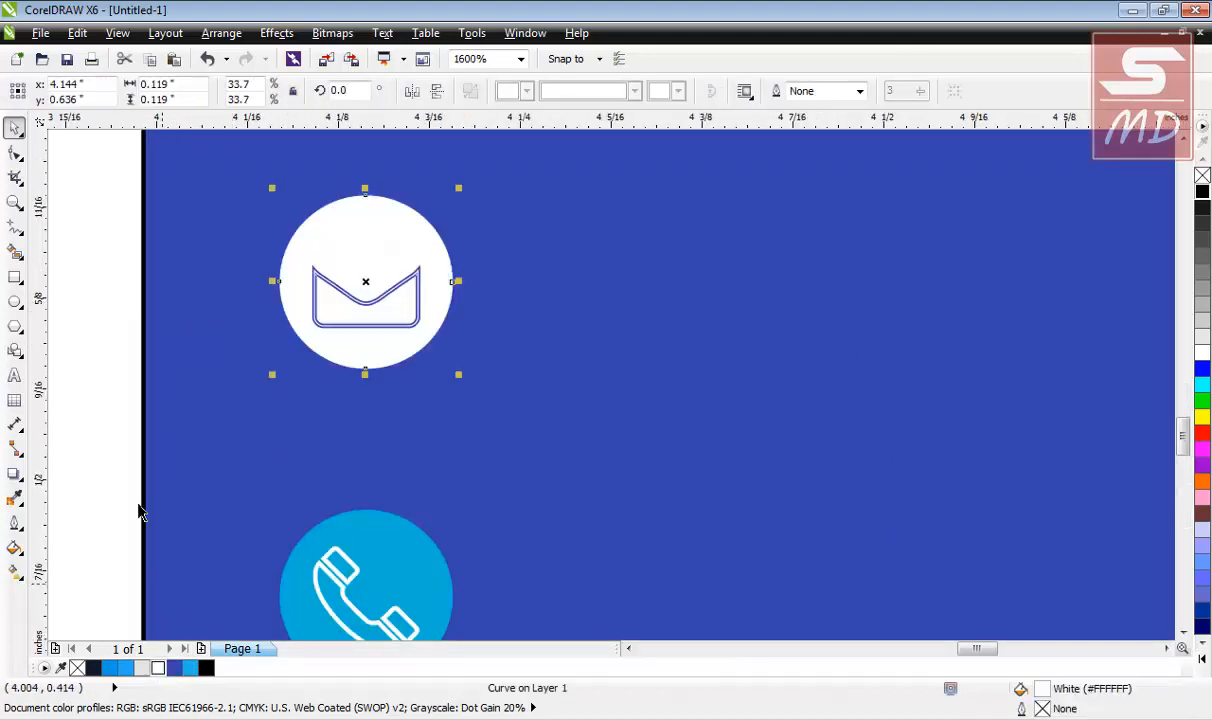
{"action": "key", "text": "Escape"}
{"action": "left_click_drag", "start_coordinate": [98, 229], "coordinate": [479, 346]}
{"action": "left_click", "coordinate": [175, 668]}
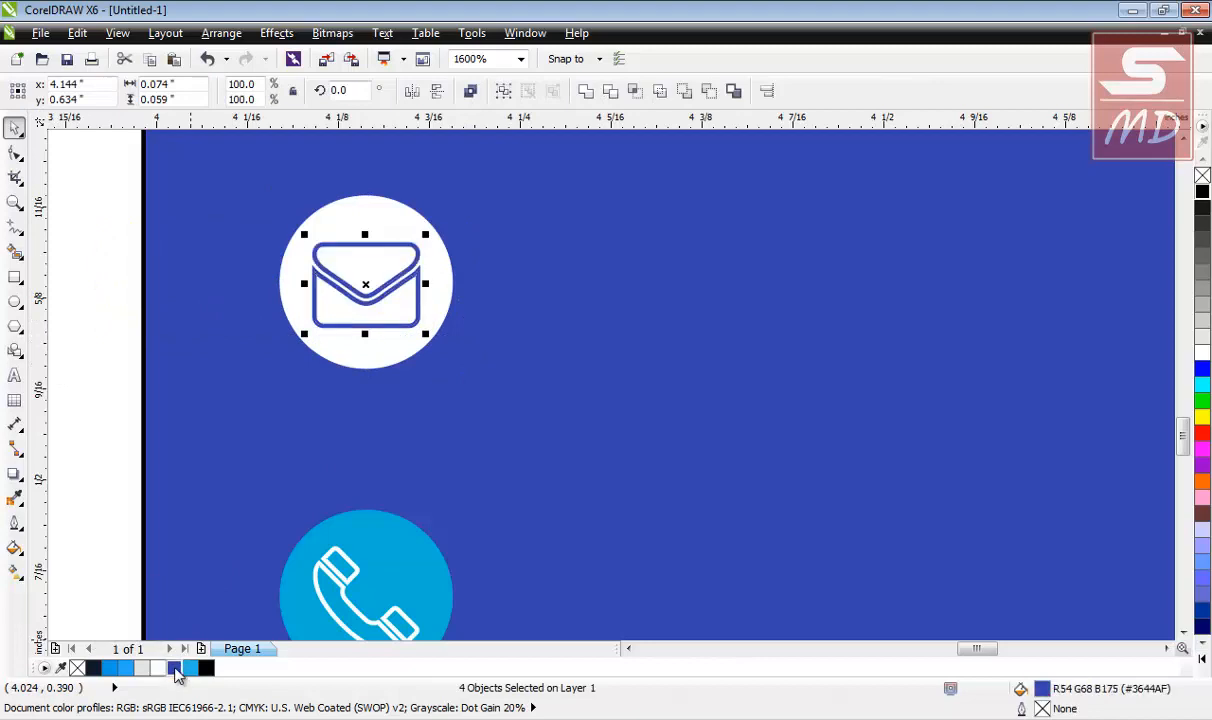
{"action": "left_click", "coordinate": [110, 335]}
Give the phone icon a dark blue handset on a white circle.
{"action": "scroll", "coordinate": [124, 352], "scroll_direction": "down", "scroll_amount": 2}
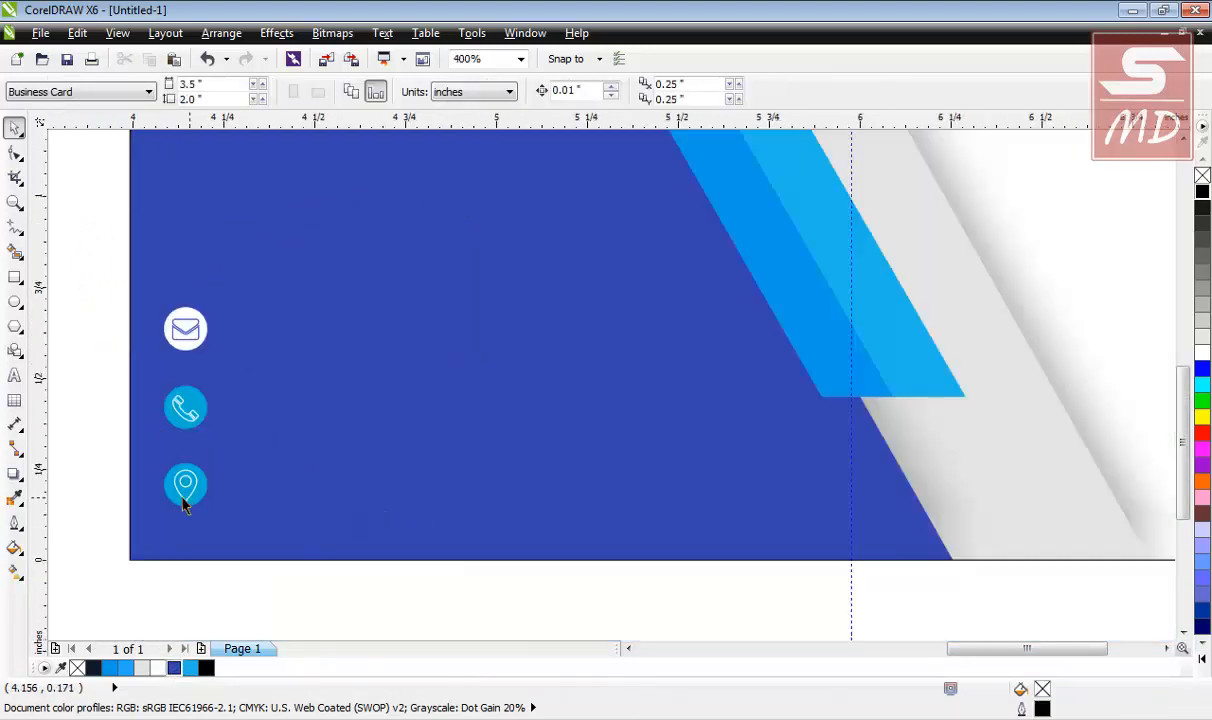
{"action": "scroll", "coordinate": [183, 500], "scroll_direction": "up", "scroll_amount": 2}
{"action": "scroll", "coordinate": [183, 500], "scroll_direction": "down", "scroll_amount": 1}
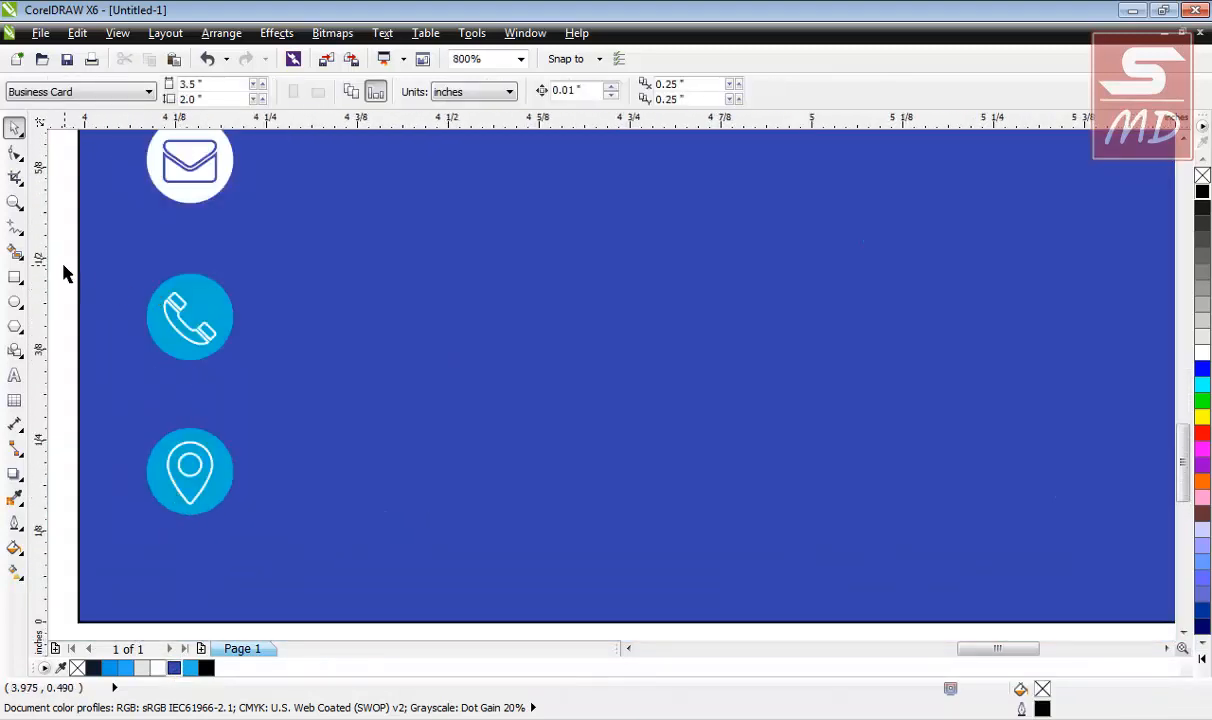
{"action": "left_click_drag", "start_coordinate": [67, 275], "coordinate": [305, 372]}
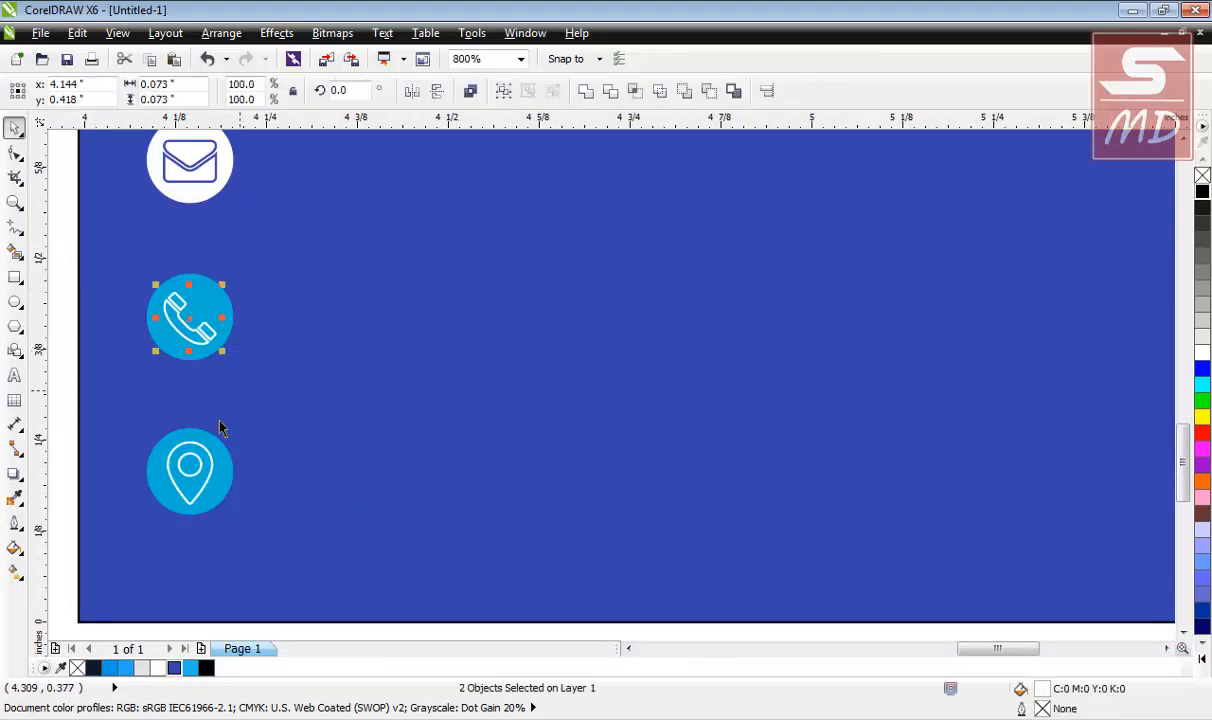
{"action": "left_click", "coordinate": [175, 668]}
{"action": "left_click", "coordinate": [53, 290]}
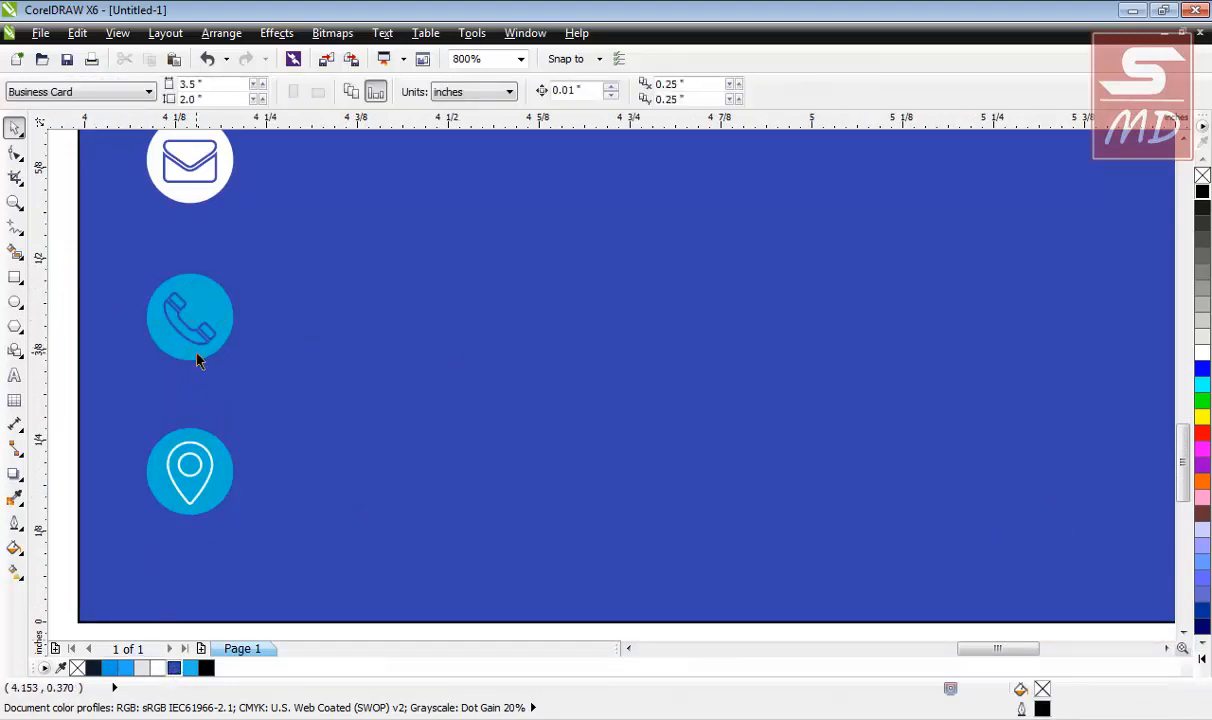
{"action": "left_click", "coordinate": [195, 350]}
{"action": "left_click", "coordinate": [158, 668]}
{"action": "left_click", "coordinate": [55, 441]}
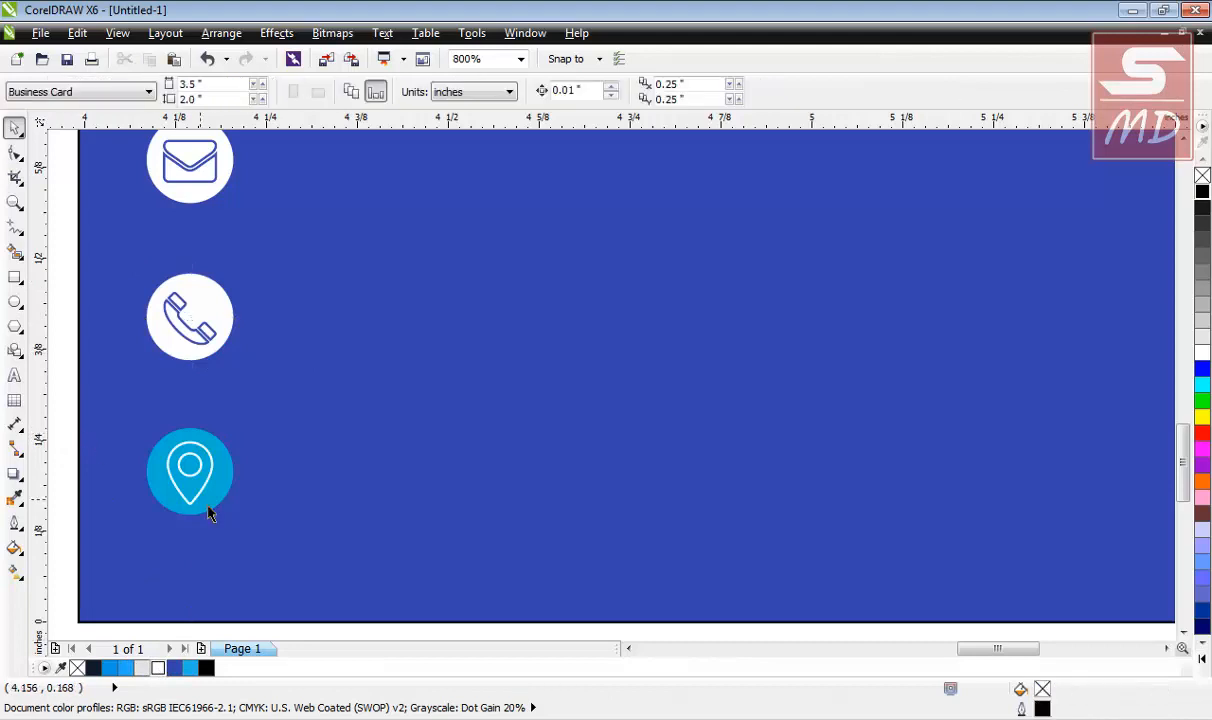
Fill and outline the location pin in dark blue and make its circle white.
{"action": "left_click", "coordinate": [187, 508]}
{"action": "left_click", "coordinate": [175, 668]}
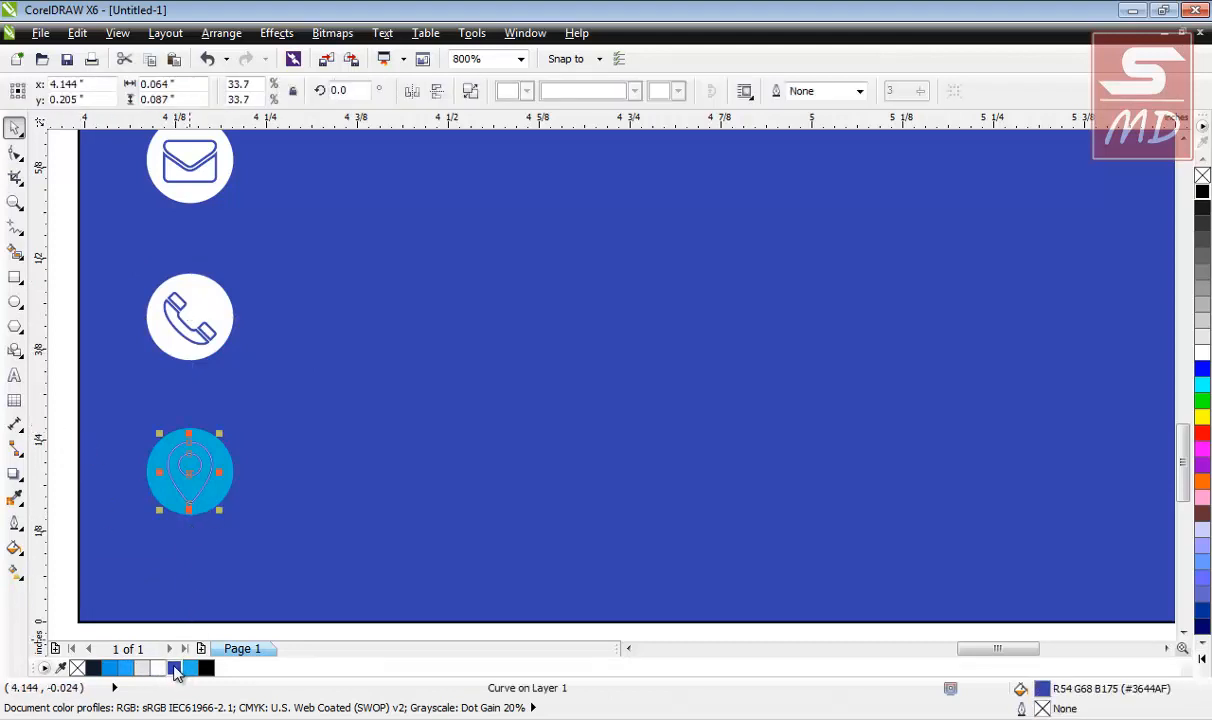
{"action": "right_click", "coordinate": [175, 668]}
{"action": "left_click", "coordinate": [155, 503]}
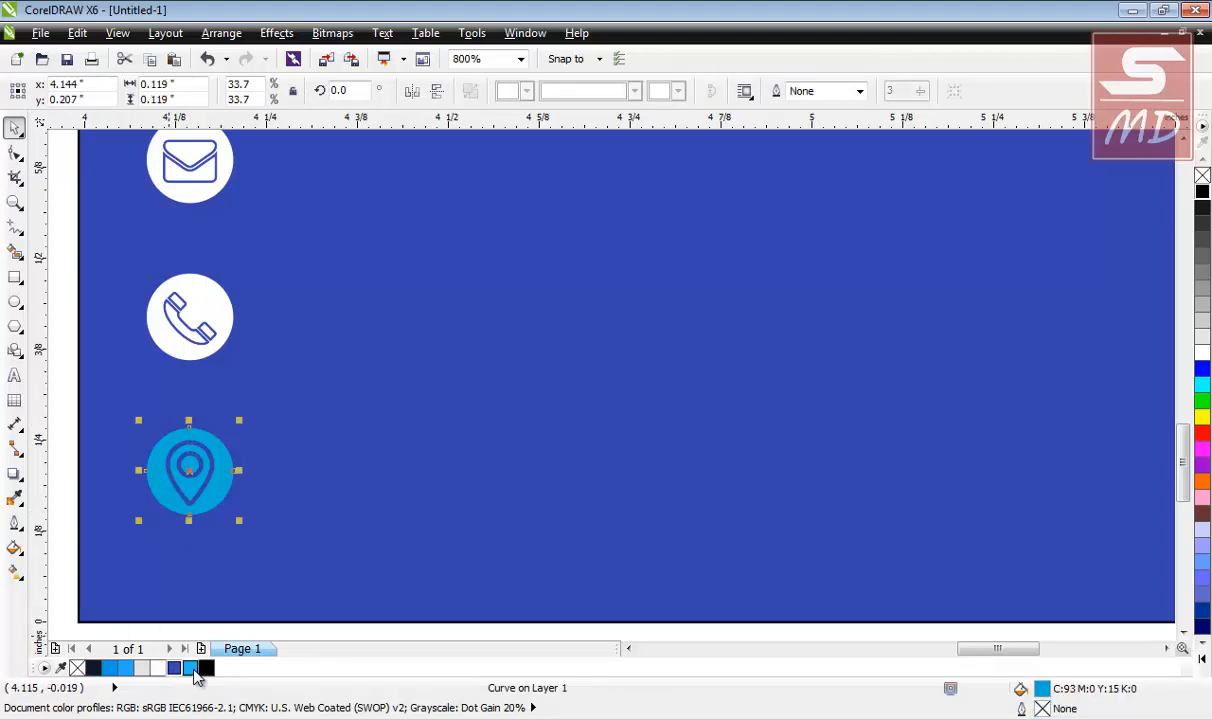
{"action": "left_click", "coordinate": [158, 668]}
{"action": "left_click", "coordinate": [52, 428]}
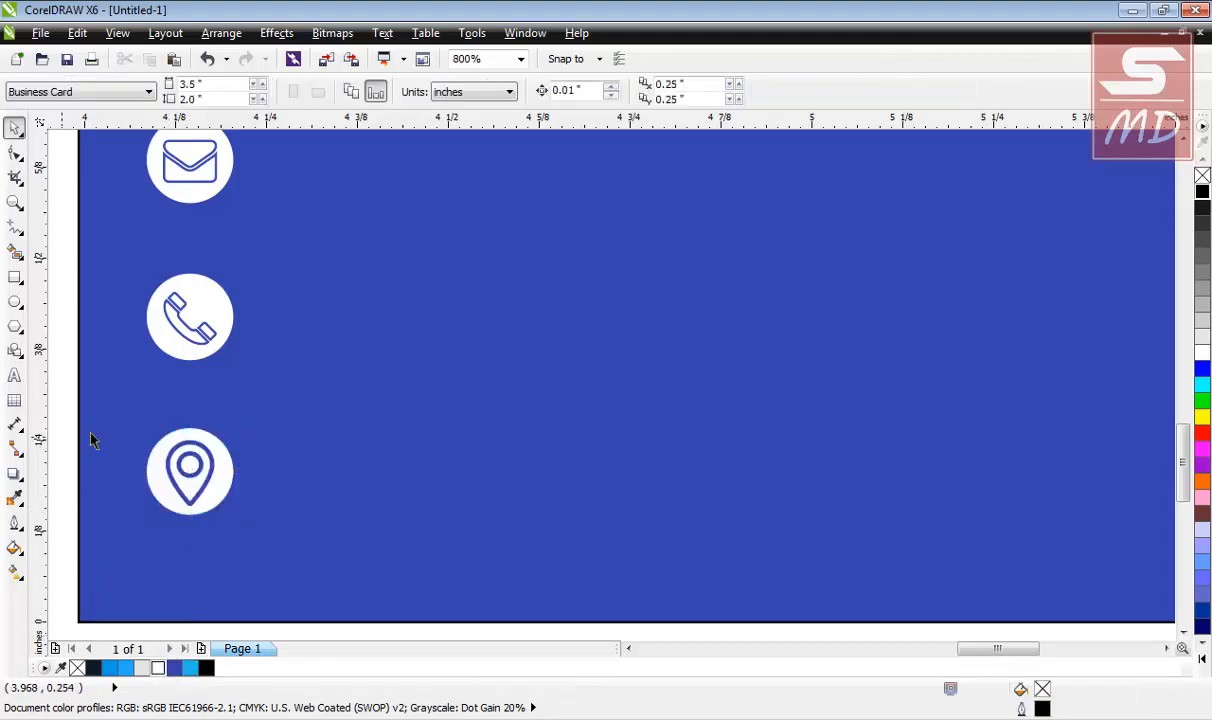
{"action": "scroll", "coordinate": [120, 432], "scroll_direction": "down", "scroll_amount": 2}
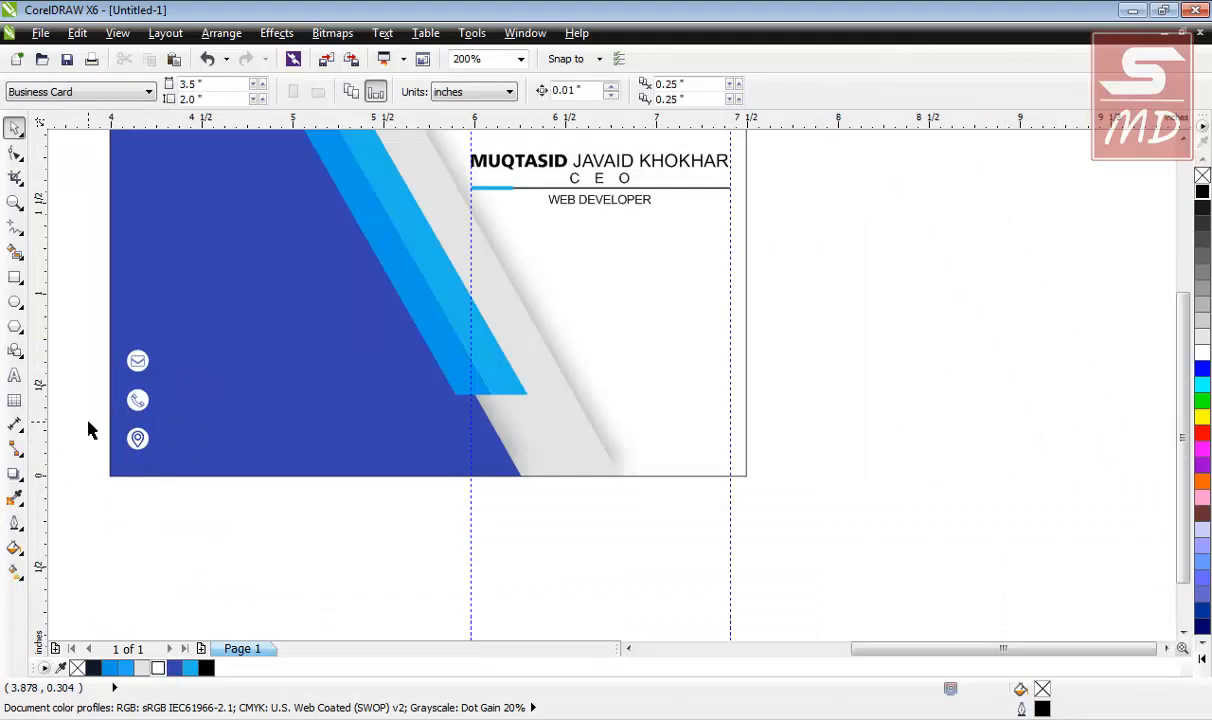
{"action": "scroll", "coordinate": [130, 380], "scroll_direction": "up", "scroll_amount": 1}
{"action": "scroll", "coordinate": [122, 373], "scroll_direction": "up", "scroll_amount": 1}
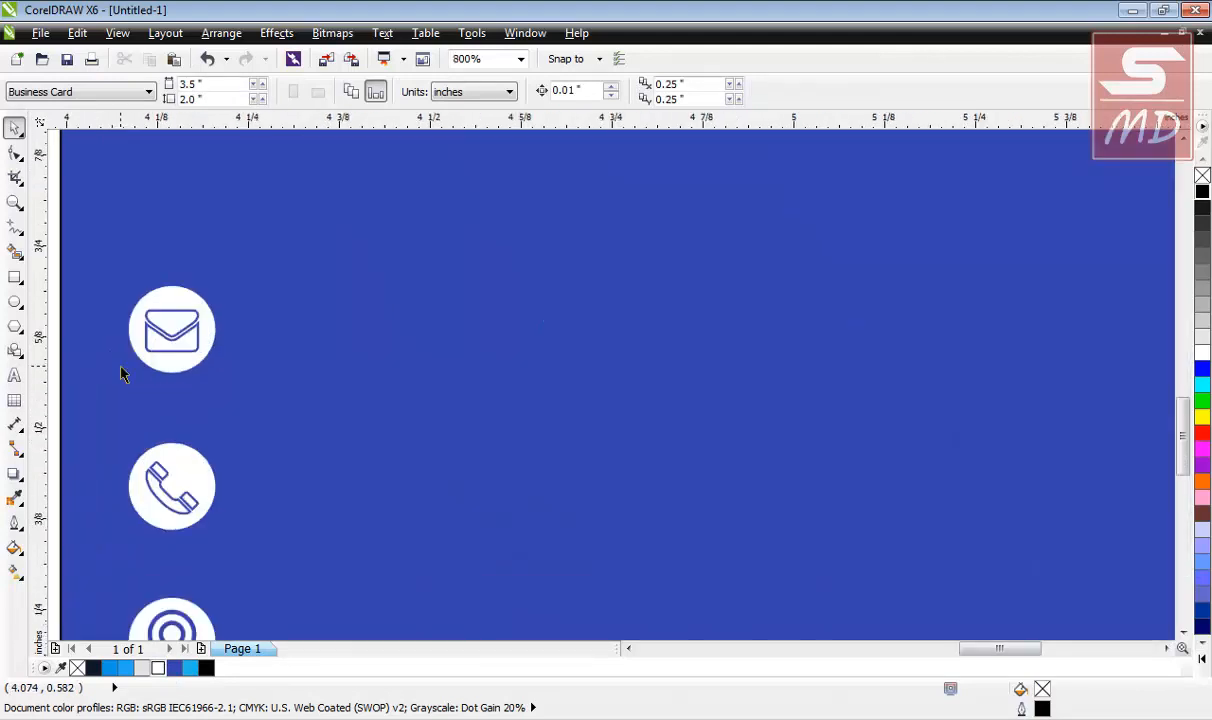
Start a text line beside the icons and type the phone number.
{"action": "scroll", "coordinate": [122, 373], "scroll_direction": "down", "scroll_amount": 1}
{"action": "left_click", "coordinate": [14, 374]}
{"action": "left_click", "coordinate": [211, 366]}
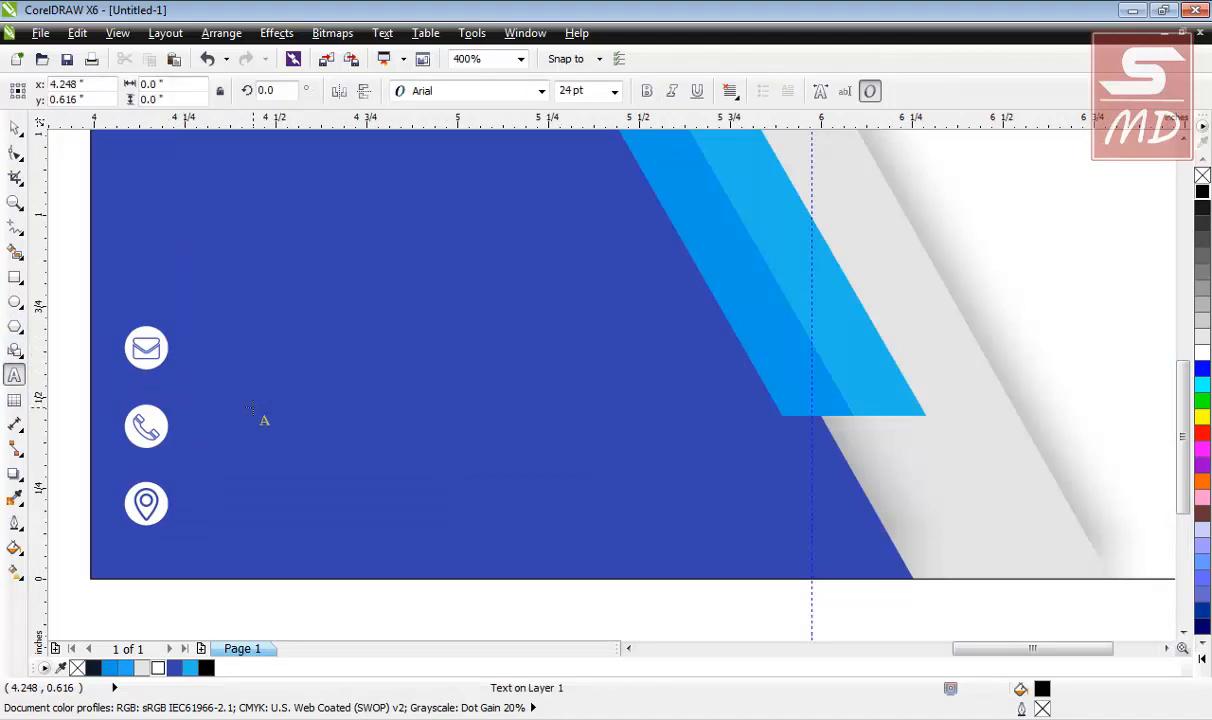
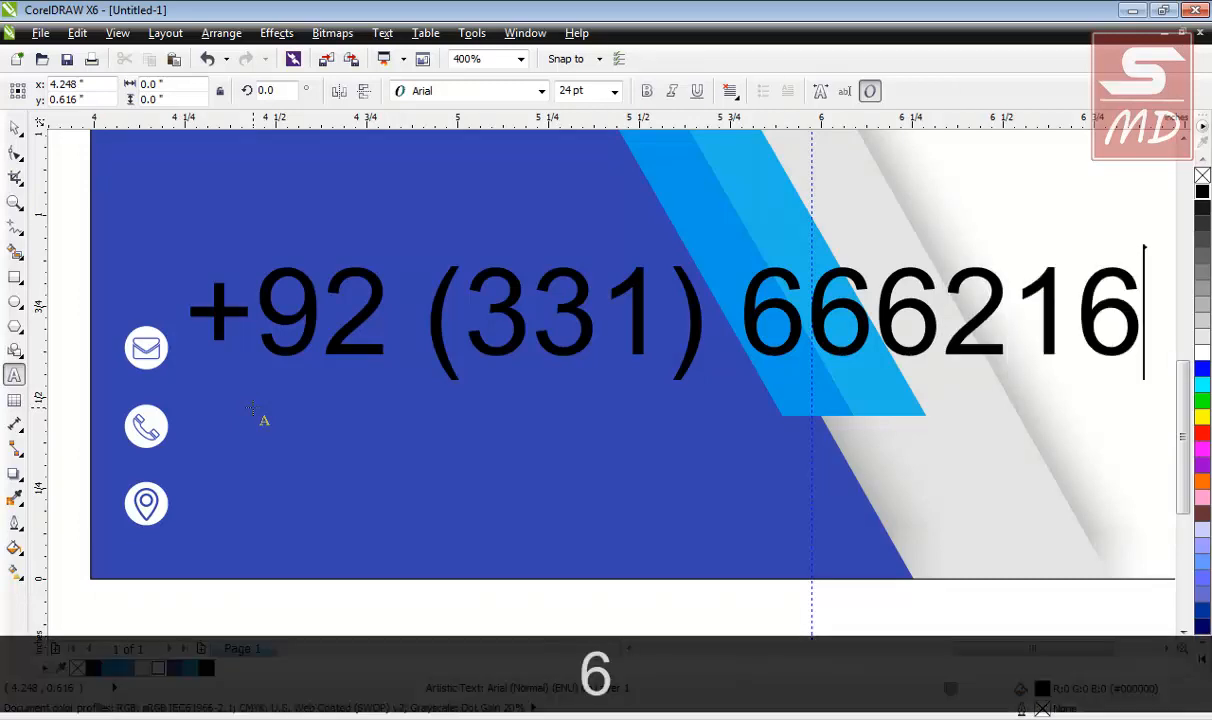
{"action": "key", "text": "Return"}
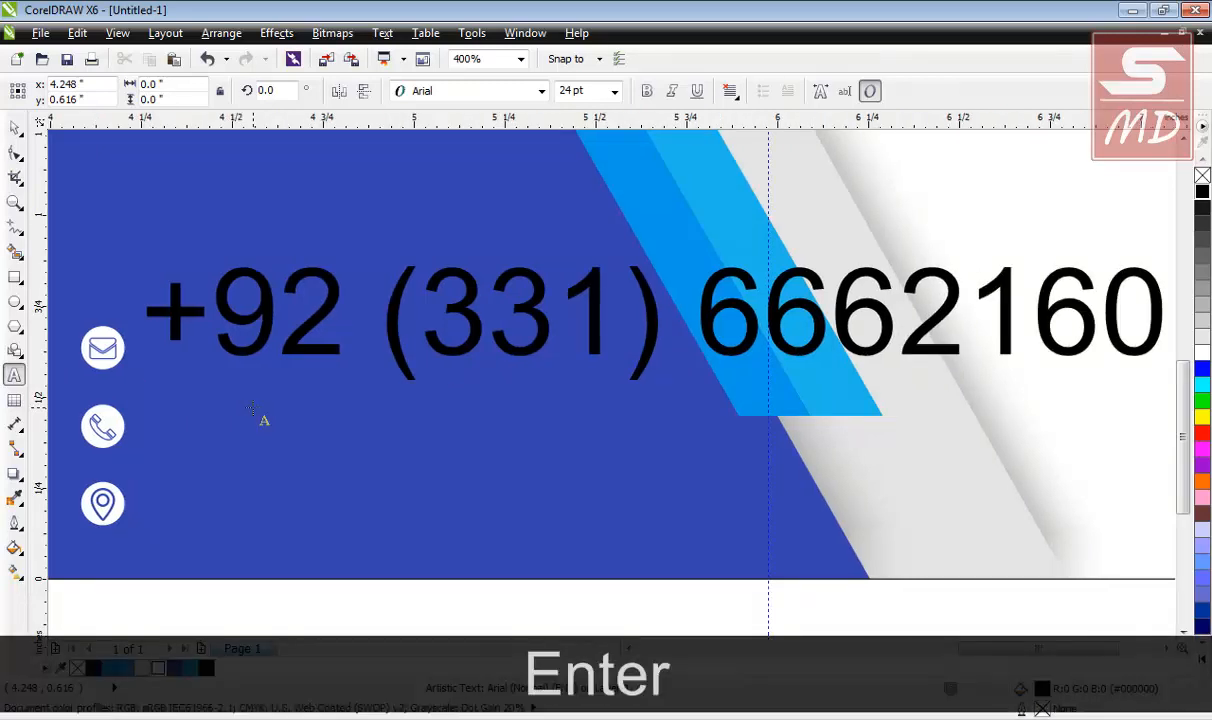
Type the e-mail address in lowercase on the second line.
{"action": "type", "text": "MU"}
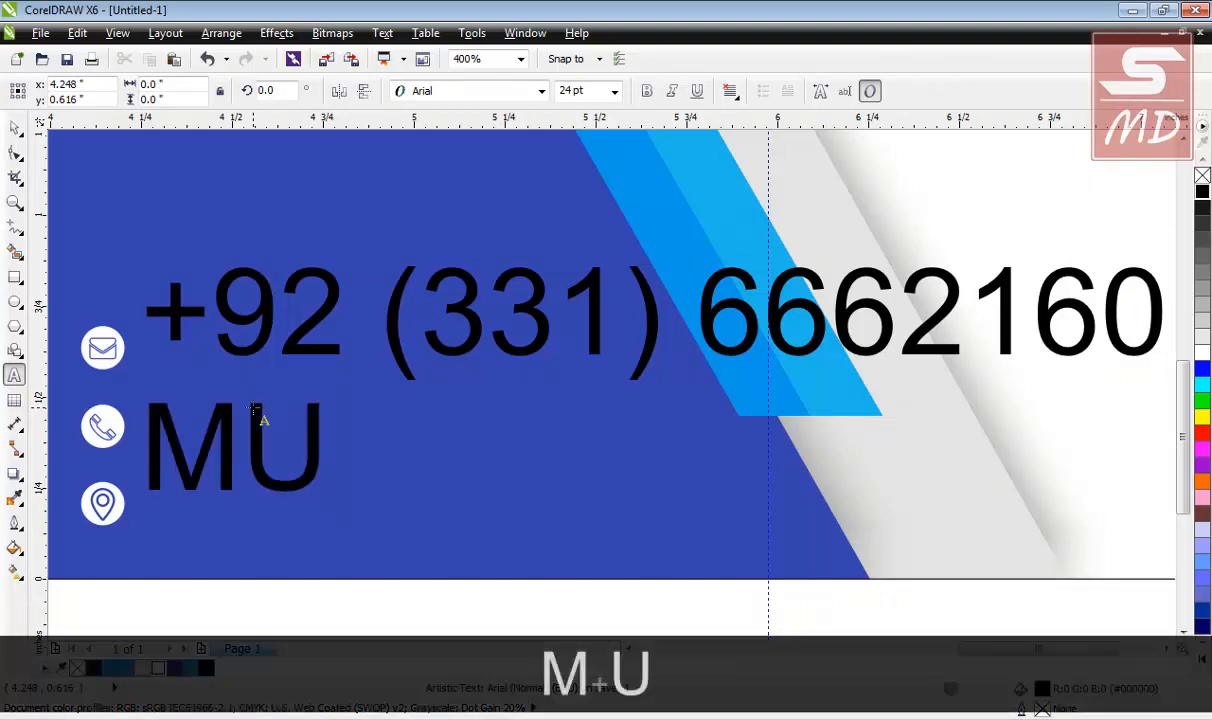
{"action": "type", "text": "QT"}
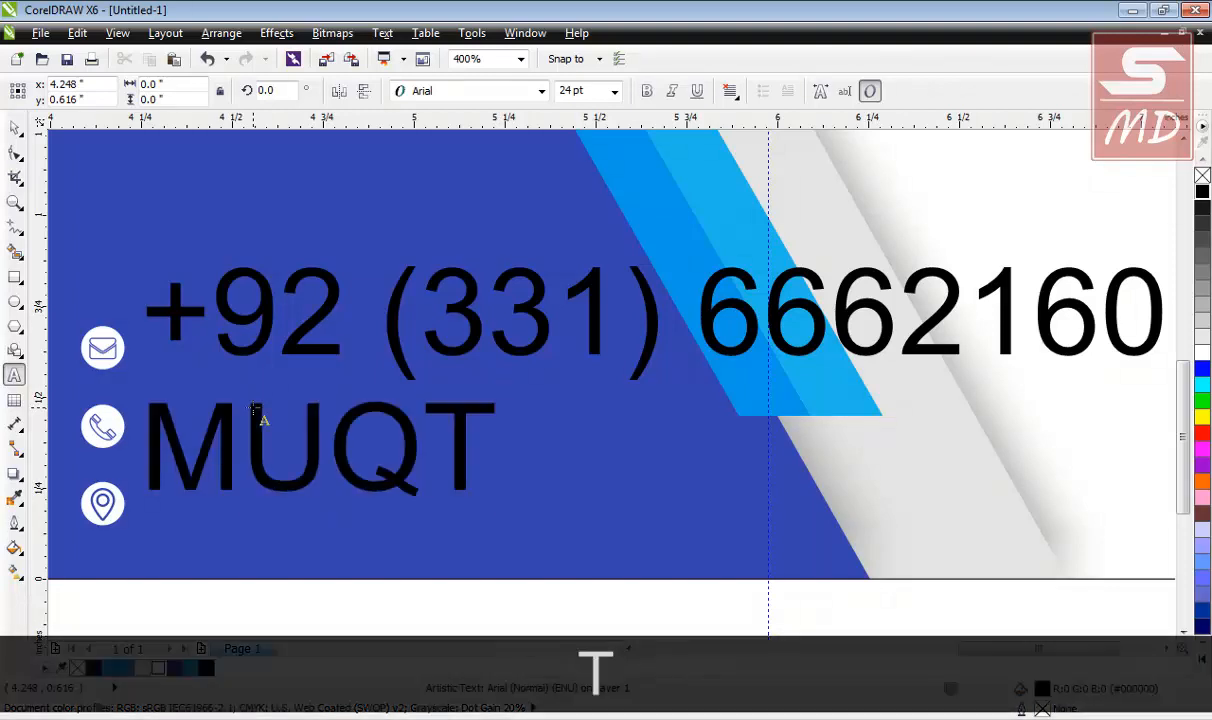
{"action": "type", "text": "ASID"}
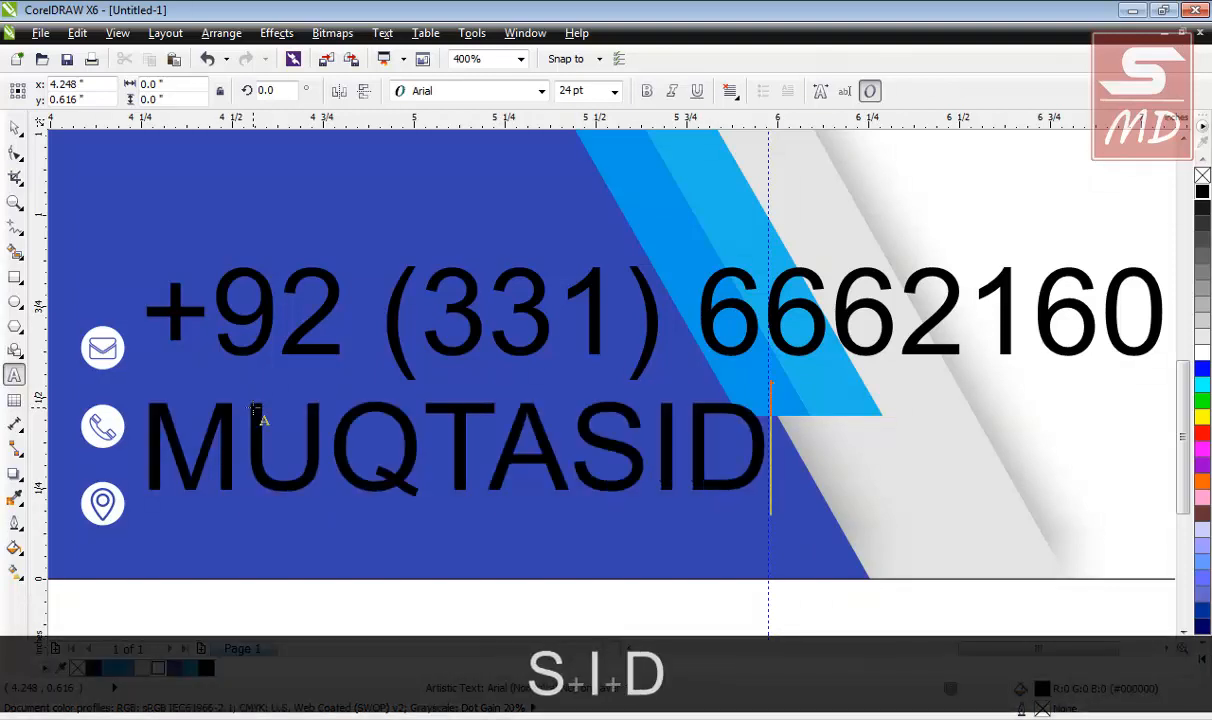
{"action": "key", "text": "BackSpace"}
{"action": "key", "text": "BackSpace"}
{"action": "key", "text": "BackSpace"}
{"action": "key", "text": "BackSpace"}
{"action": "key", "text": "BackSpace"}
{"action": "key", "text": "BackSpace"}
{"action": "key", "text": "BackSpace"}
{"action": "key", "text": "BackSpace"}
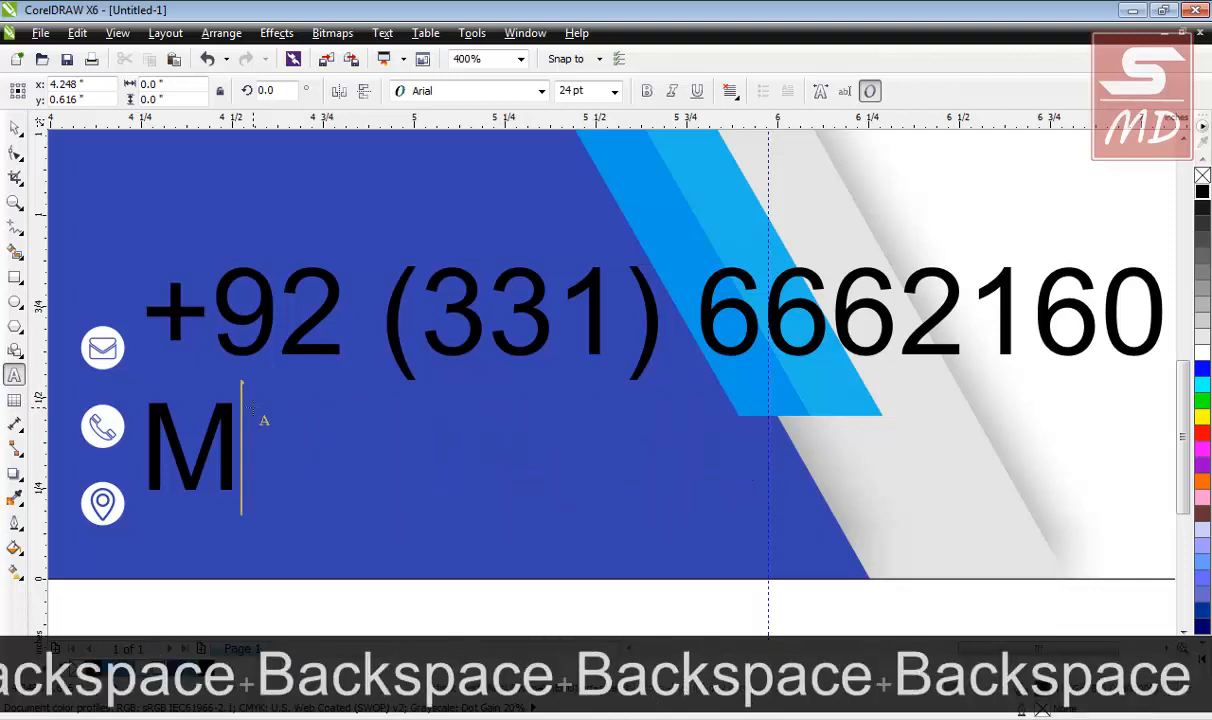
{"action": "key", "text": "Caps_Lock"}
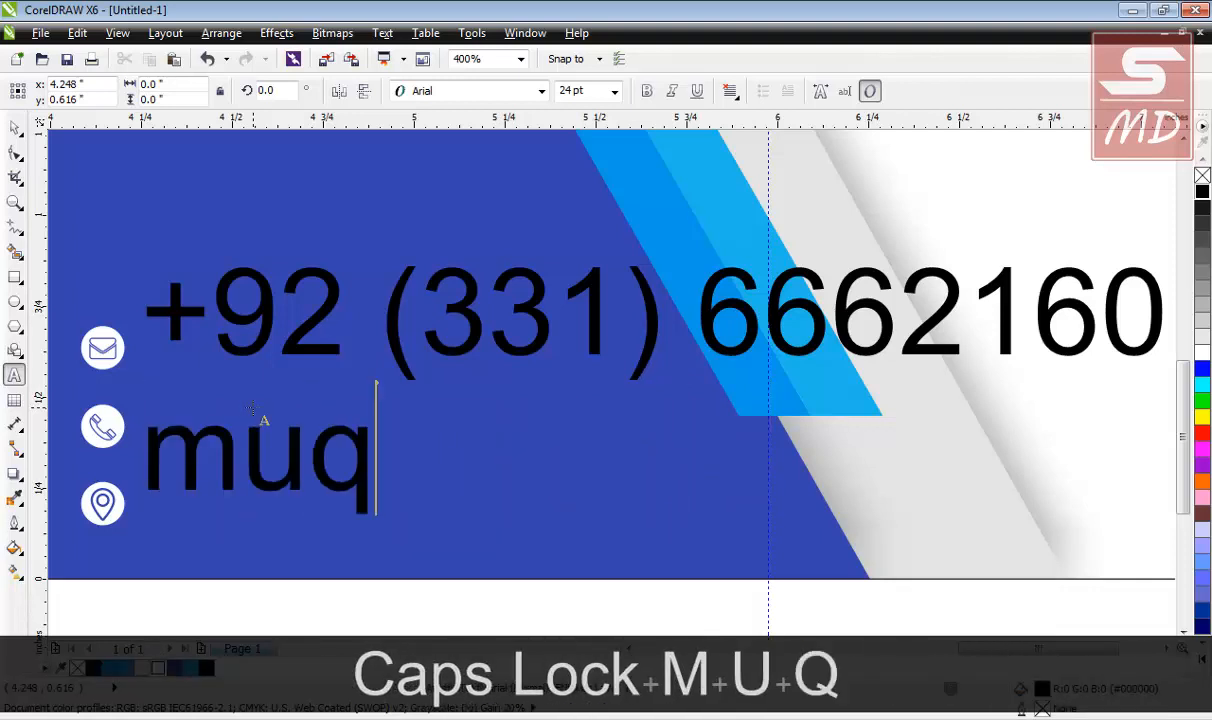
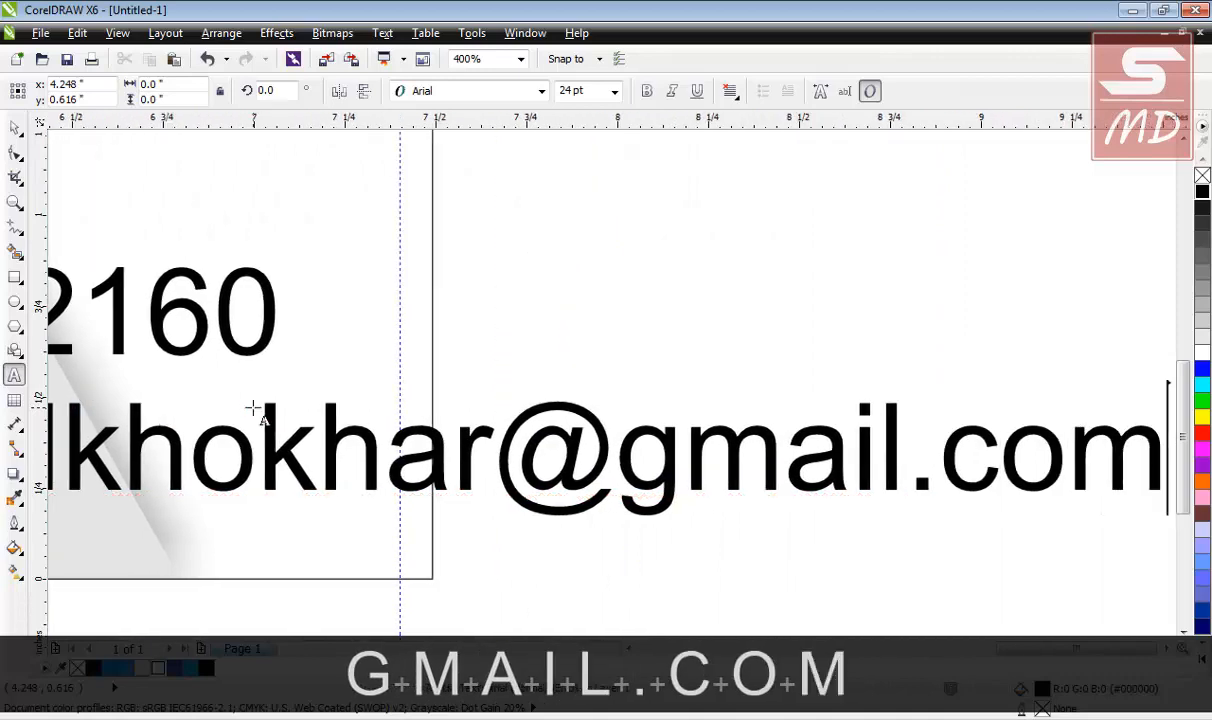
{"action": "key", "text": "Return"}
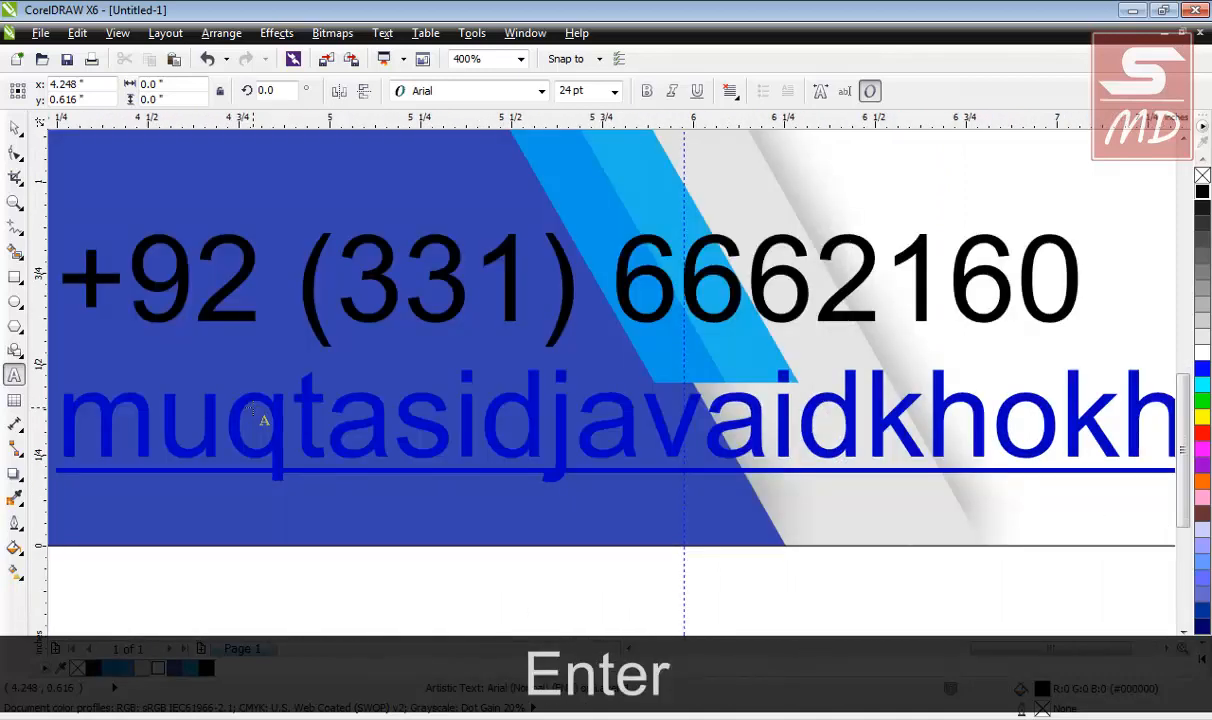
{"action": "type", "text": "ww"}
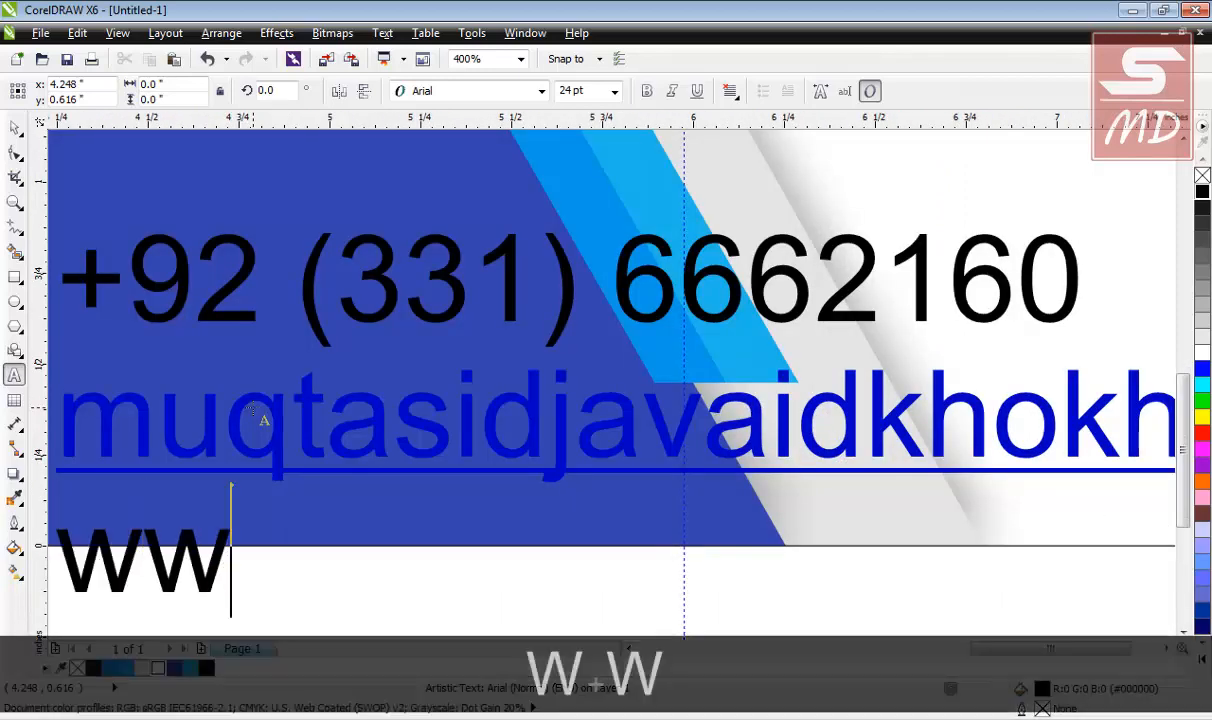
{"action": "type", "text": "w.thete"}
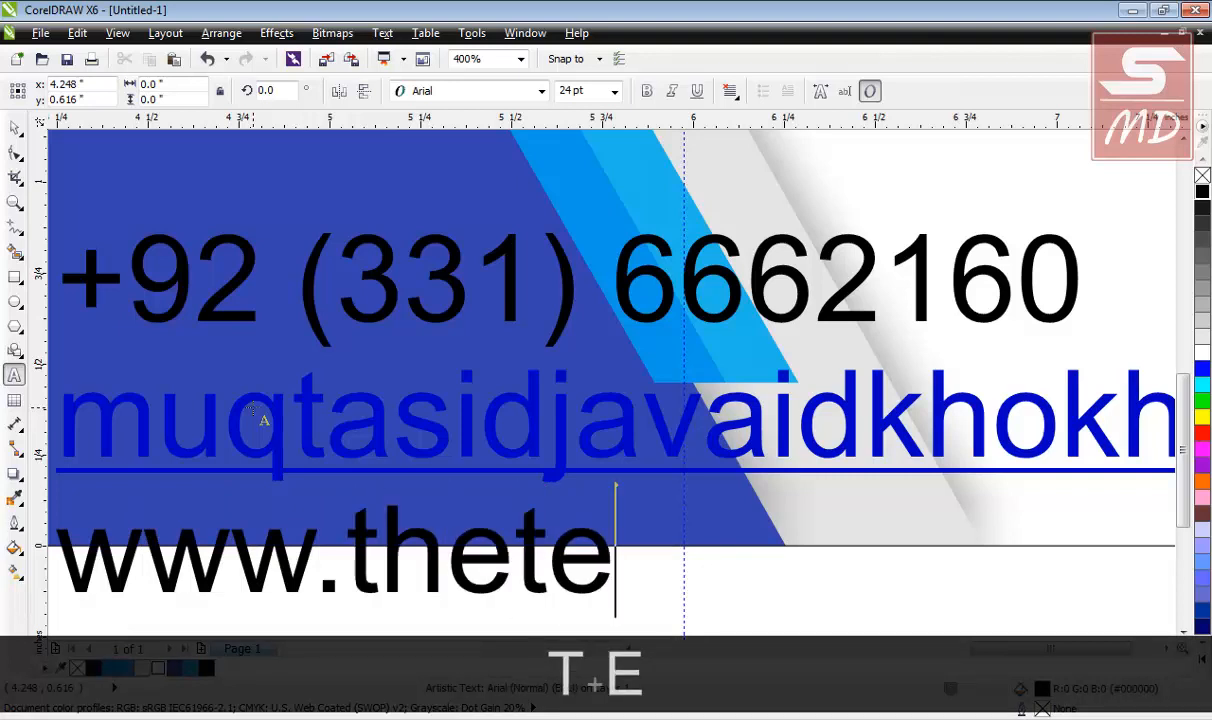
{"action": "type", "text": "chtra"}
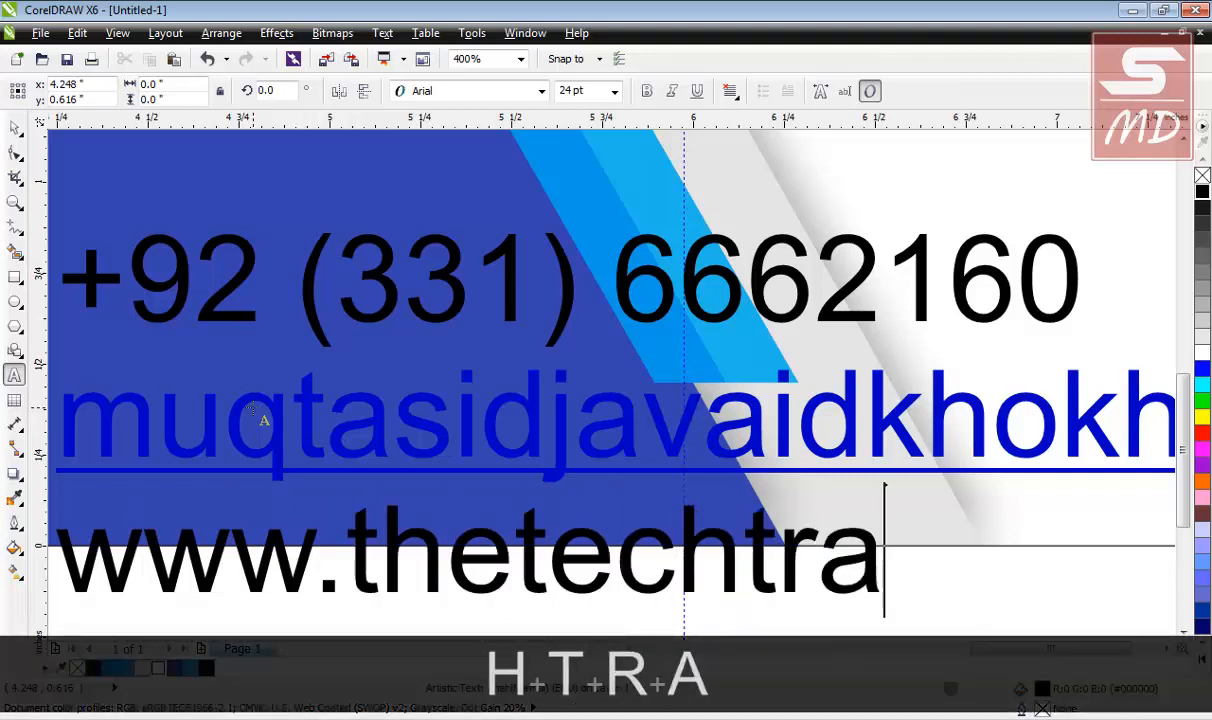
{"action": "type", "text": "x.com"}
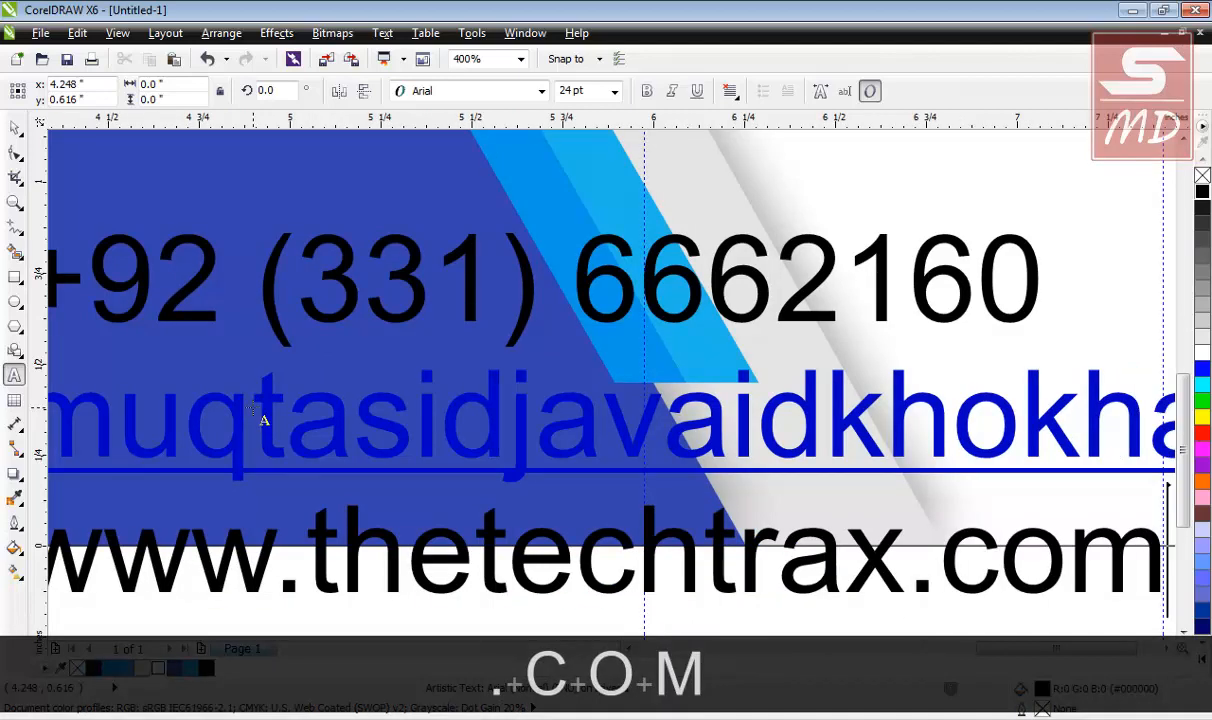
{"action": "scroll", "coordinate": [250, 405], "scroll_direction": "down", "scroll_amount": 4}
{"action": "scroll", "coordinate": [213, 435], "scroll_direction": "up", "scroll_amount": 2}
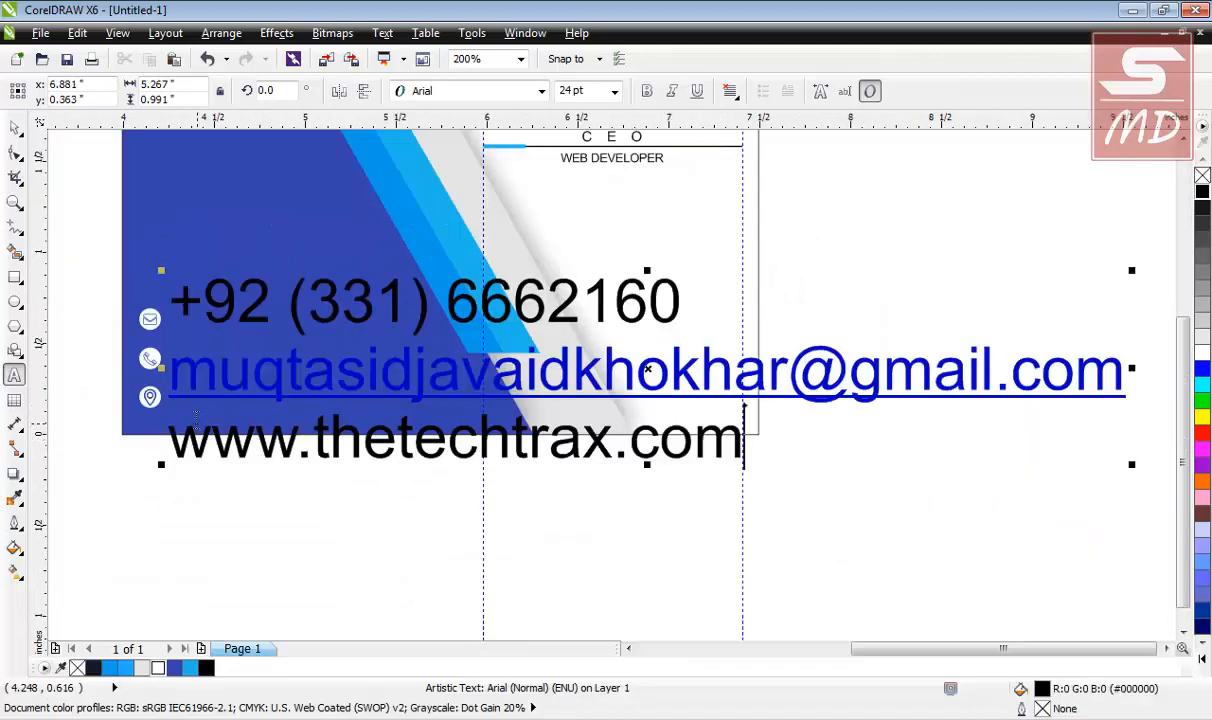
Shrink the contact text block to about 5.876 pt and move it beside the icons.
{"action": "left_click", "coordinate": [15, 128]}
{"action": "left_click", "coordinate": [88, 233]}
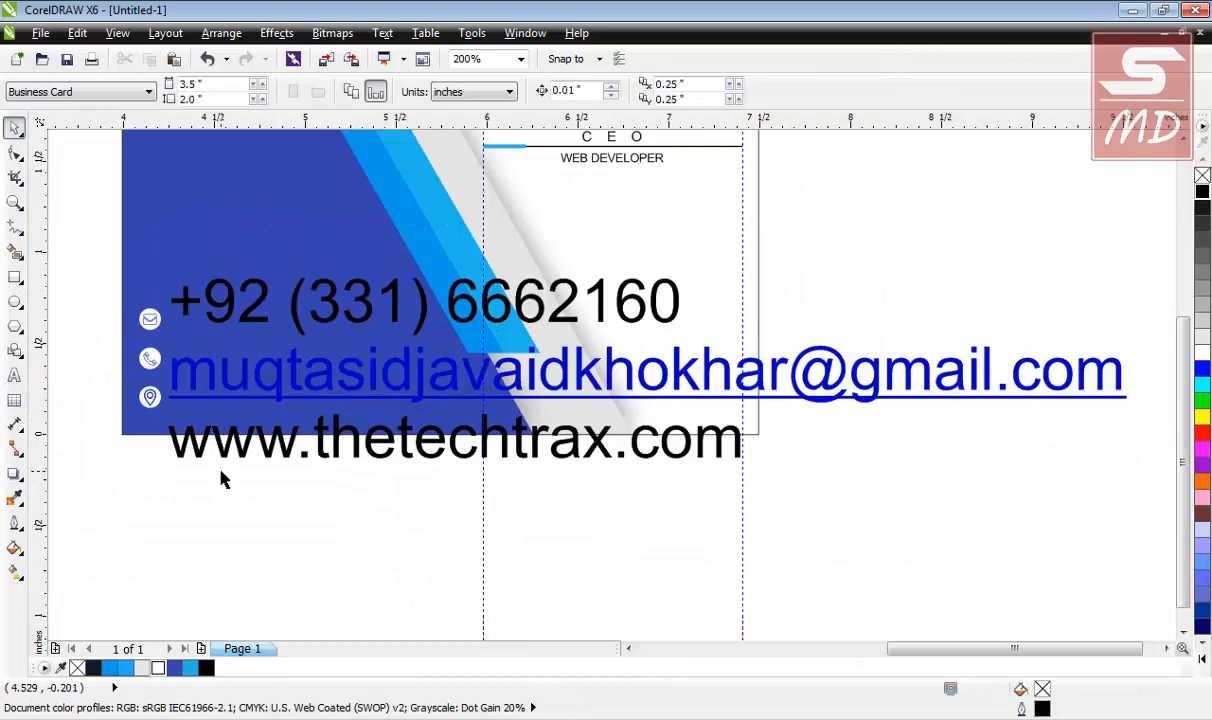
{"action": "scroll", "coordinate": [151, 397], "scroll_direction": "up", "scroll_amount": 2}
{"action": "scroll", "coordinate": [151, 397], "scroll_direction": "down", "scroll_amount": 2}
{"action": "left_click", "coordinate": [703, 463]}
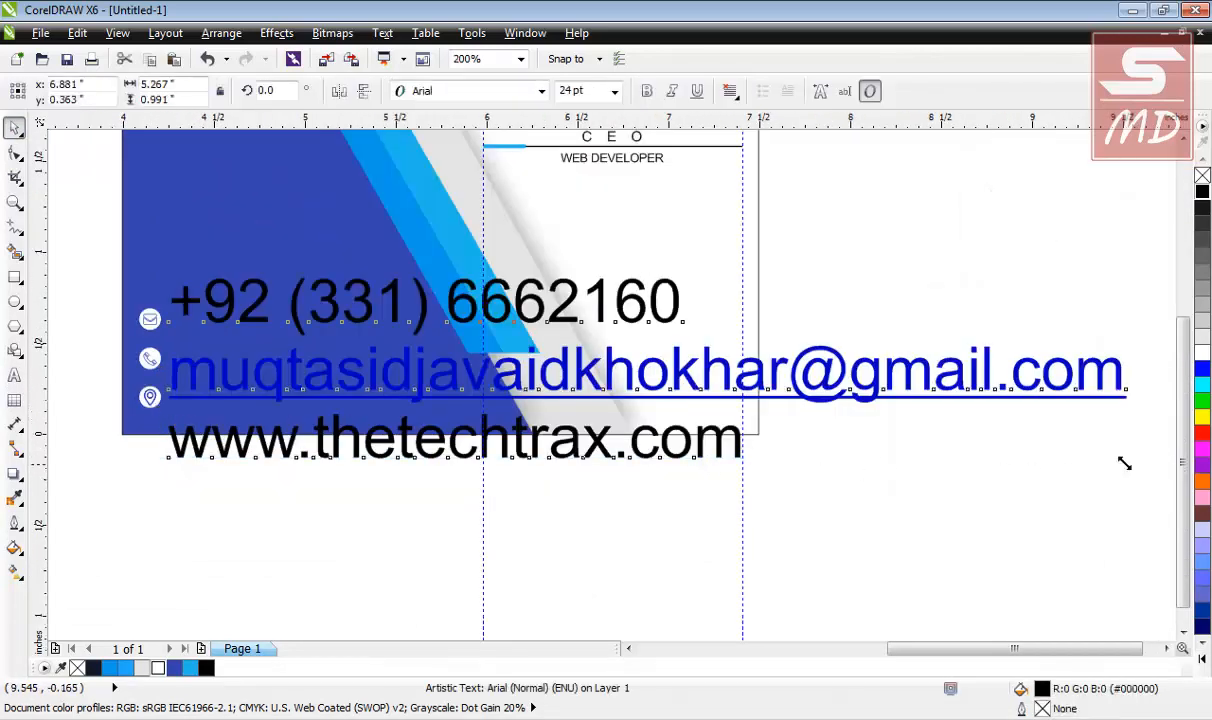
{"action": "left_click_drag", "start_coordinate": [1123, 461], "coordinate": [447, 328]}
{"action": "left_click_drag", "start_coordinate": [234, 317], "coordinate": [240, 375]}
{"action": "scroll", "coordinate": [240, 375], "scroll_direction": "up", "scroll_amount": 2}
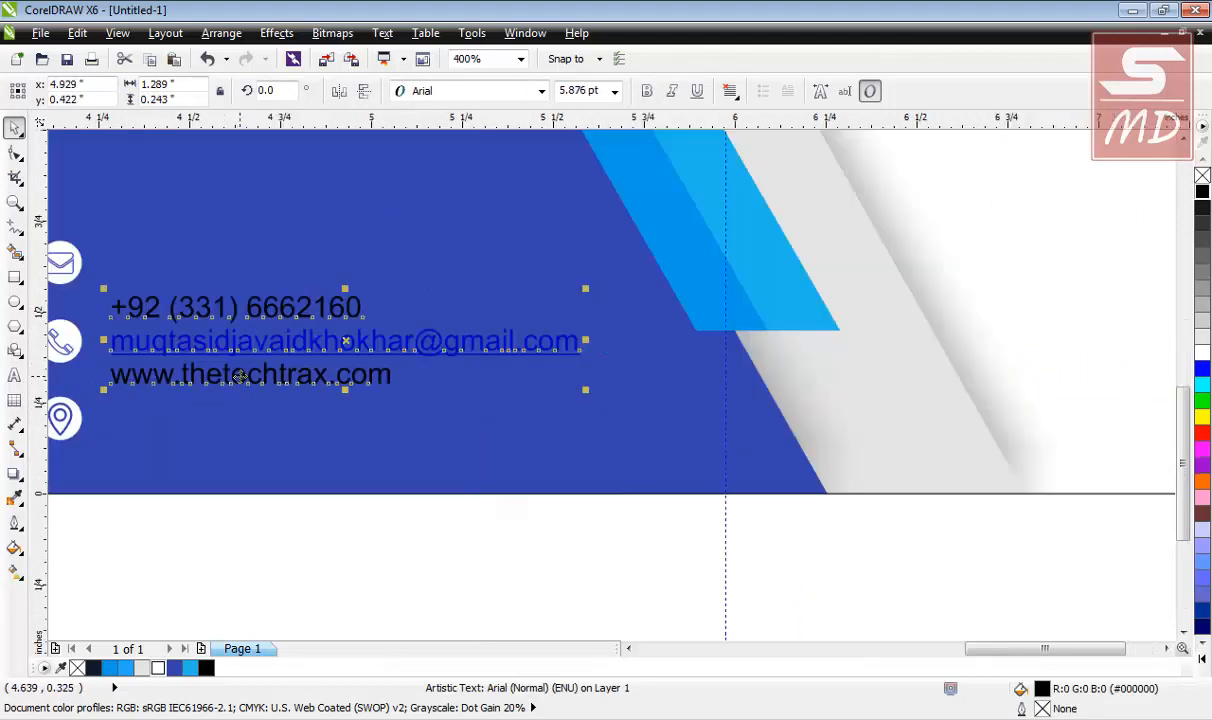
Break the contact text into separate lines with Ctrl+K and select the phone line with the envelope icon.
{"action": "key", "text": "ctrl+k"}
{"action": "left_click", "coordinate": [238, 311]}
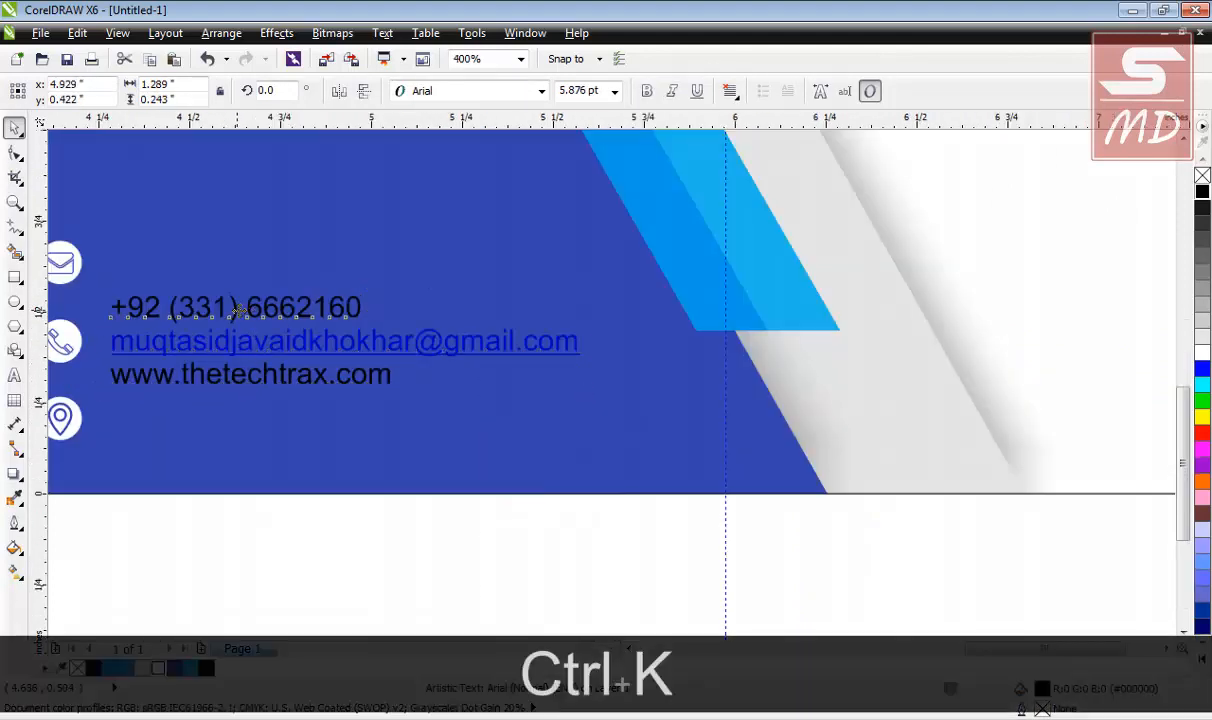
{"action": "left_click_drag", "start_coordinate": [686, 556], "coordinate": [257, 558]}
{"action": "left_click", "coordinate": [208, 310]}
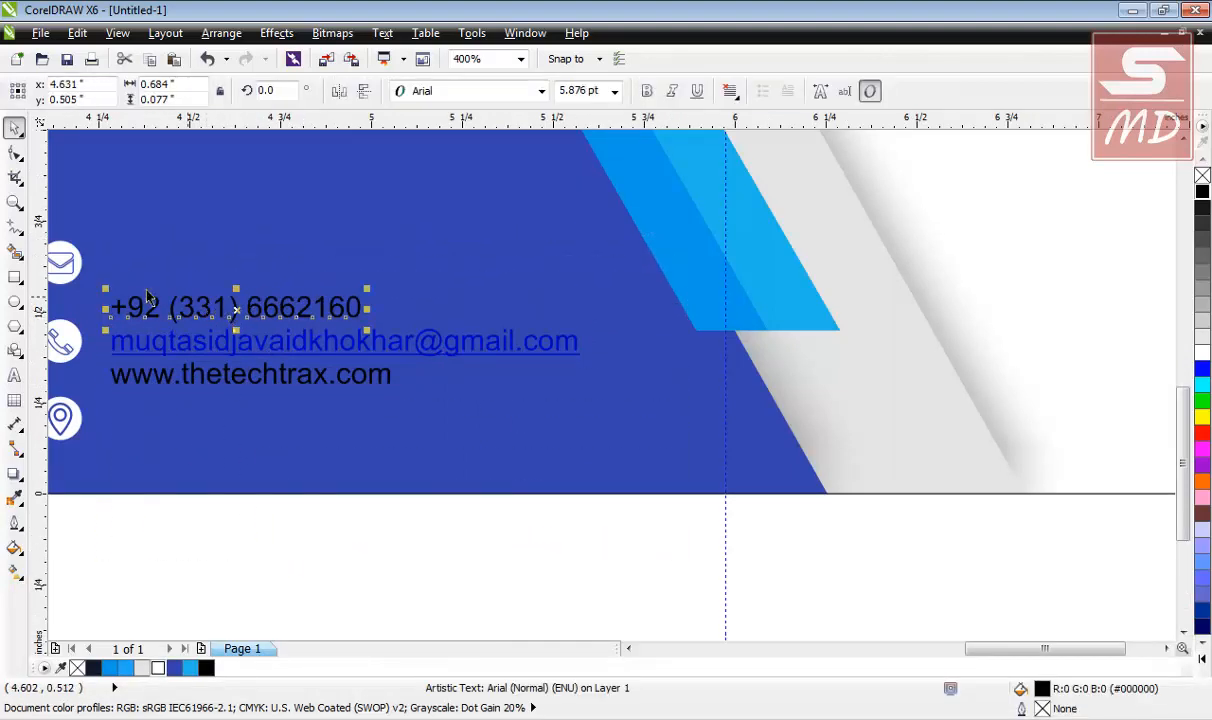
{"action": "left_click", "coordinate": [71, 276], "text": "shift"}
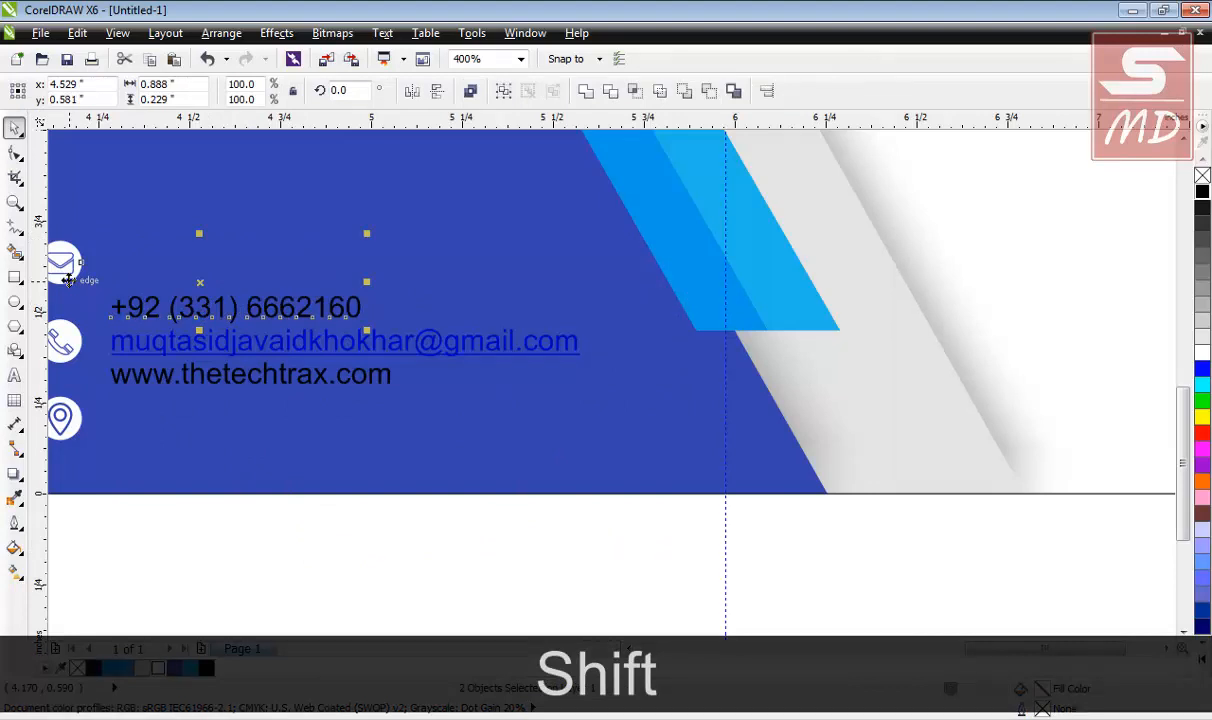
Align the text lines' vertical centres so the e-mail address sits beside the envelope icon.
{"action": "key", "text": "e"}
{"action": "left_click", "coordinate": [222, 507]}
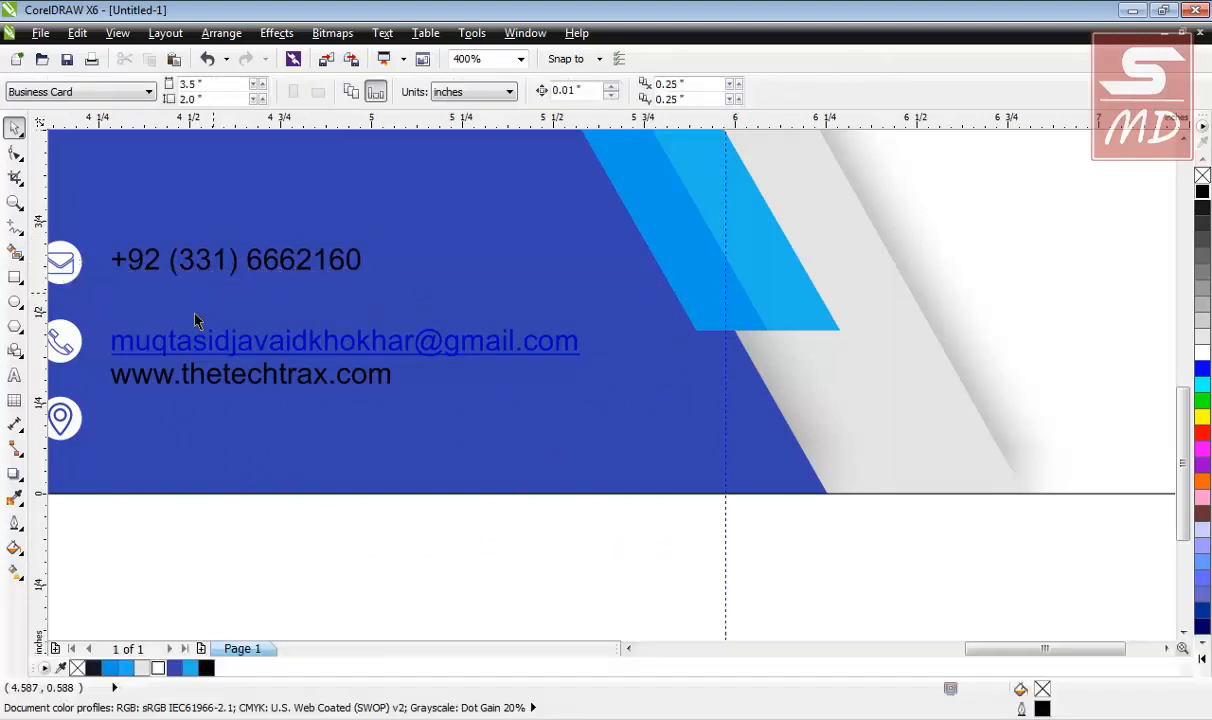
{"action": "left_click", "coordinate": [172, 340]}
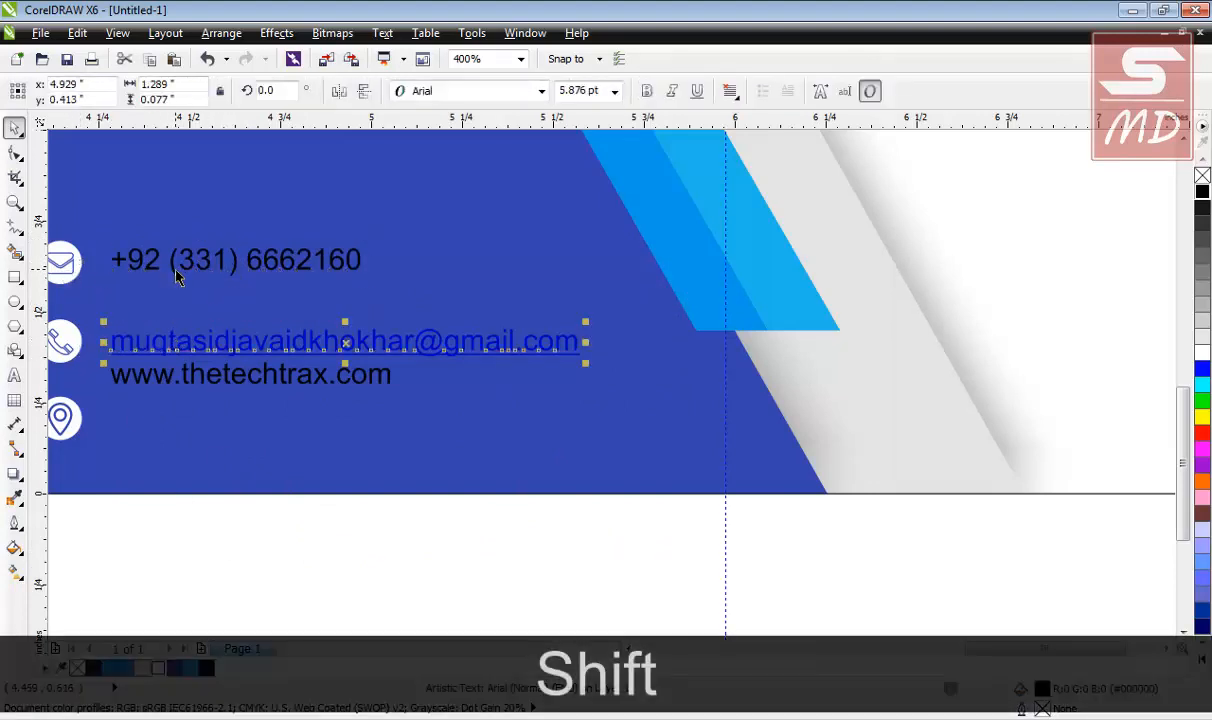
{"action": "left_click", "coordinate": [172, 262], "text": "shift"}
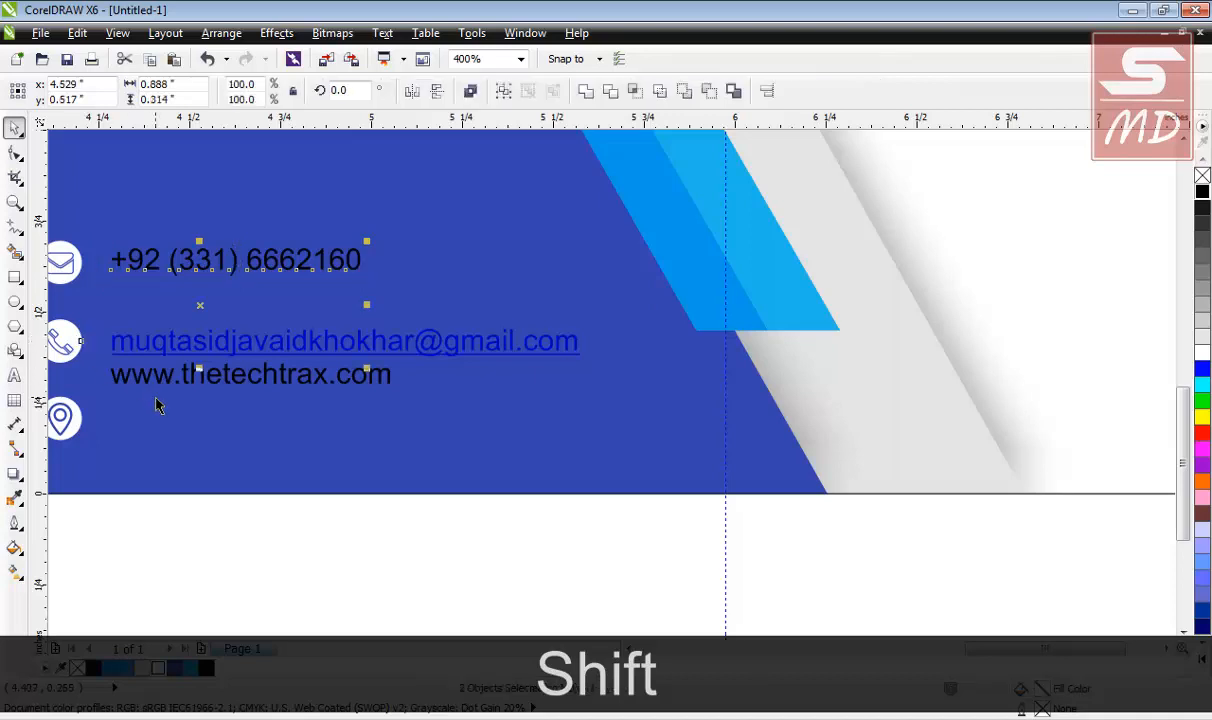
{"action": "key", "text": "e"}
{"action": "left_click", "coordinate": [223, 507]}
{"action": "left_click", "coordinate": [409, 350]}
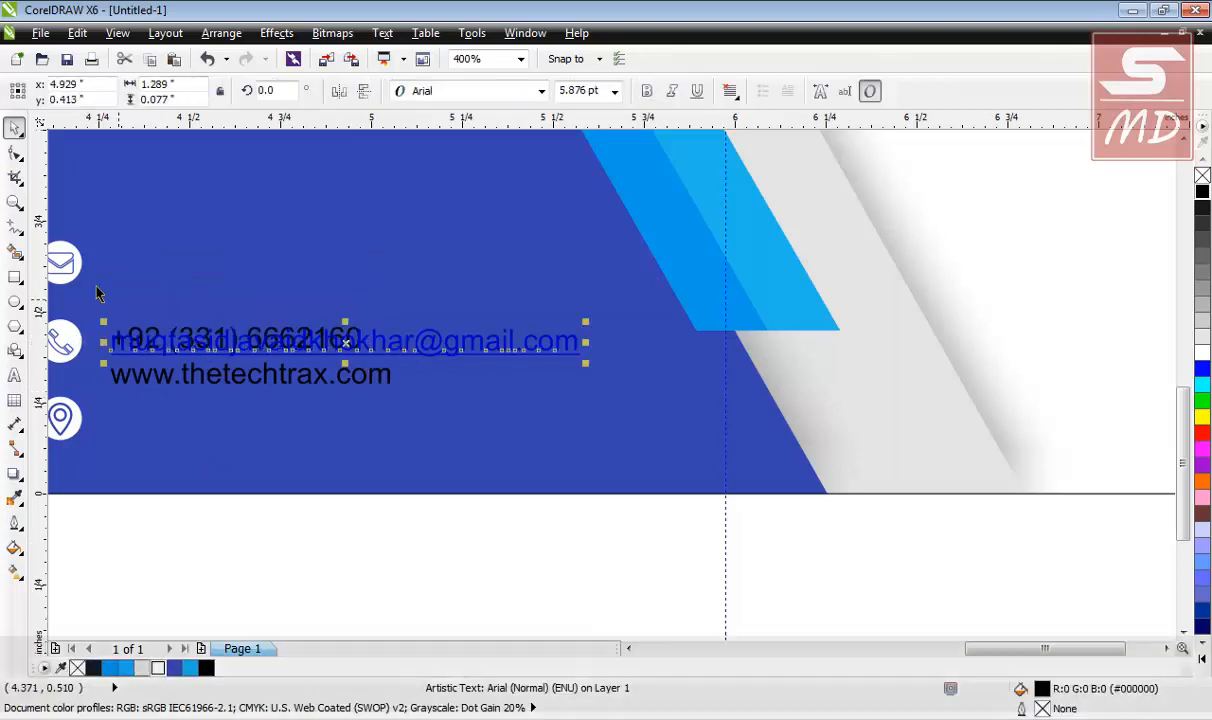
{"action": "left_click", "coordinate": [72, 260], "text": "shift"}
{"action": "key", "text": "e"}
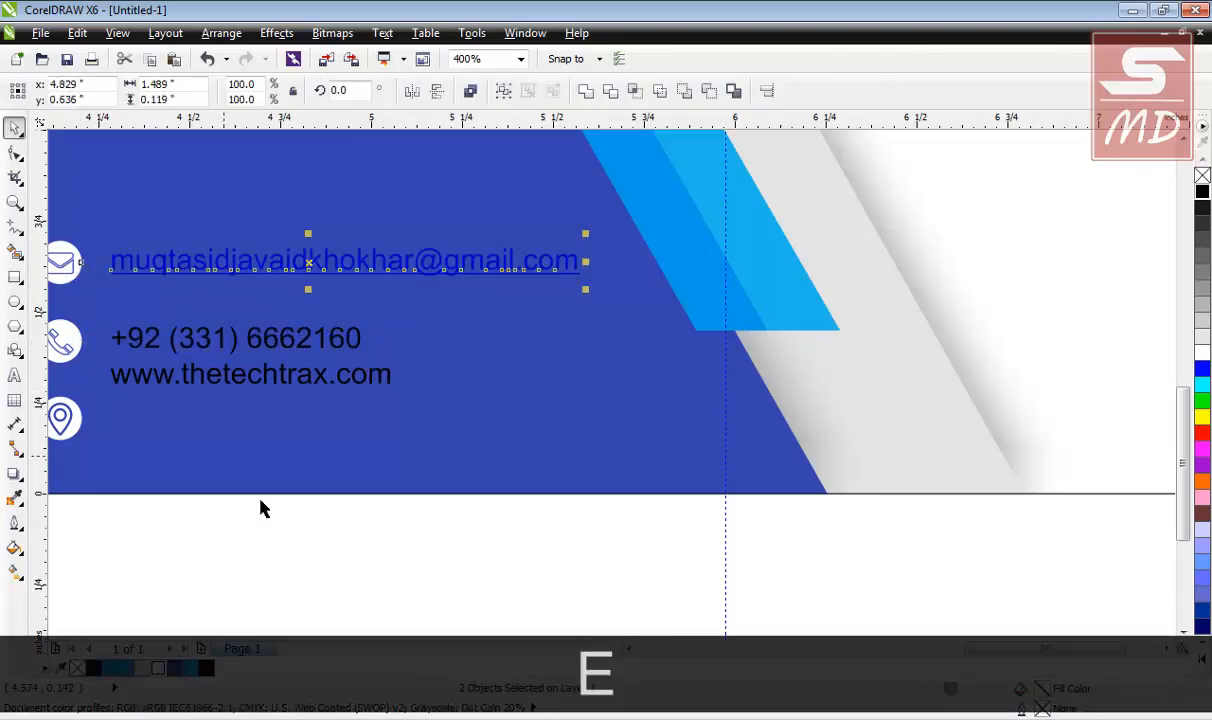
Undo the accidental white fill on the e-mail text.
{"action": "left_click", "coordinate": [1203, 357]}
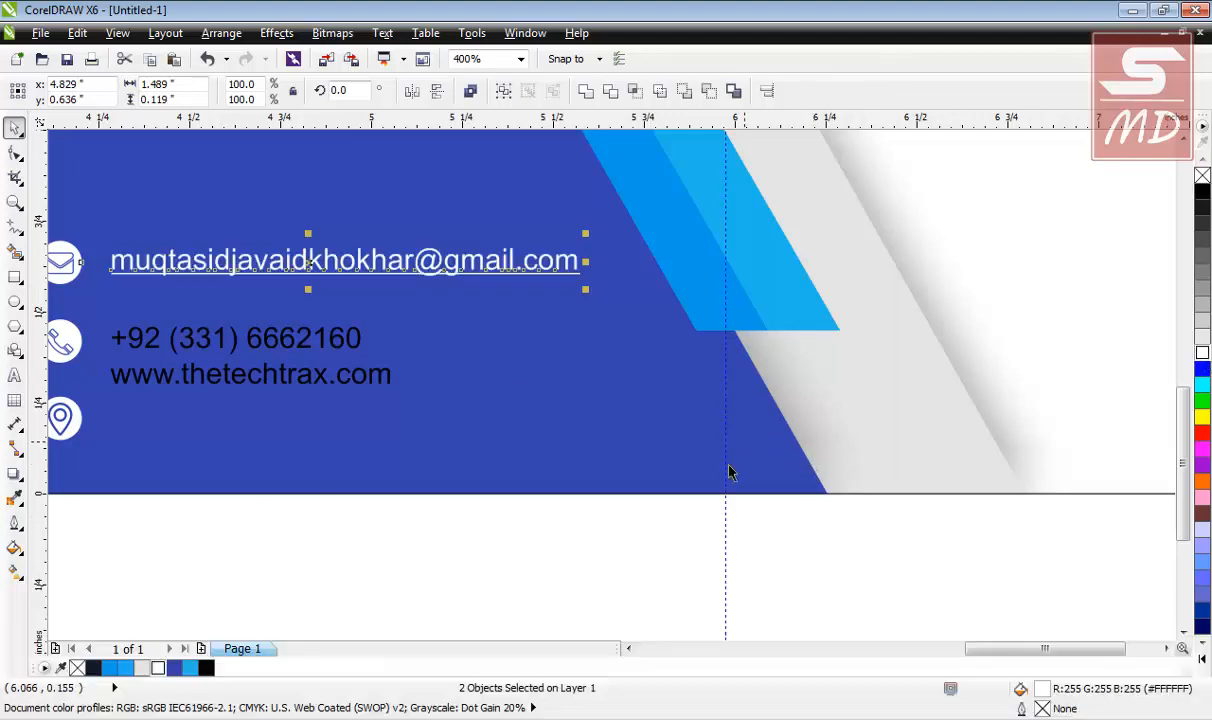
{"action": "key", "text": "ctrl+k"}
{"action": "left_click", "coordinate": [621, 456]}
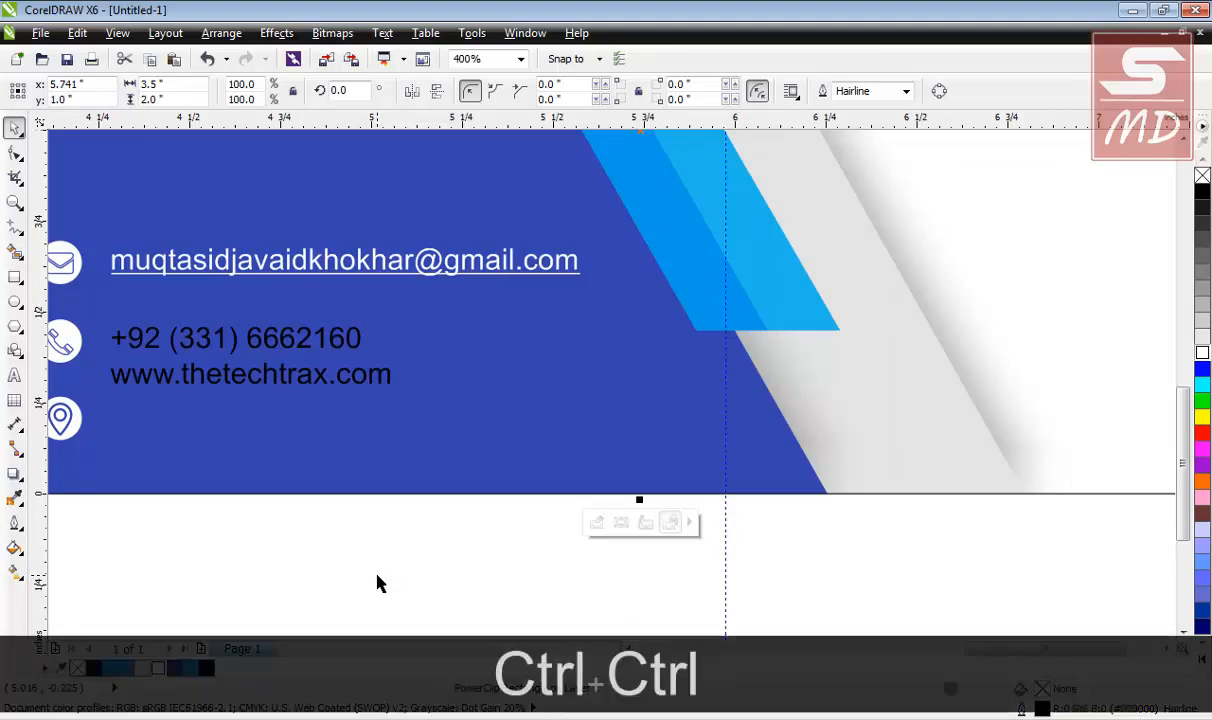
{"action": "key", "text": "ctrl+z"}
{"action": "left_click", "coordinate": [15, 374]}
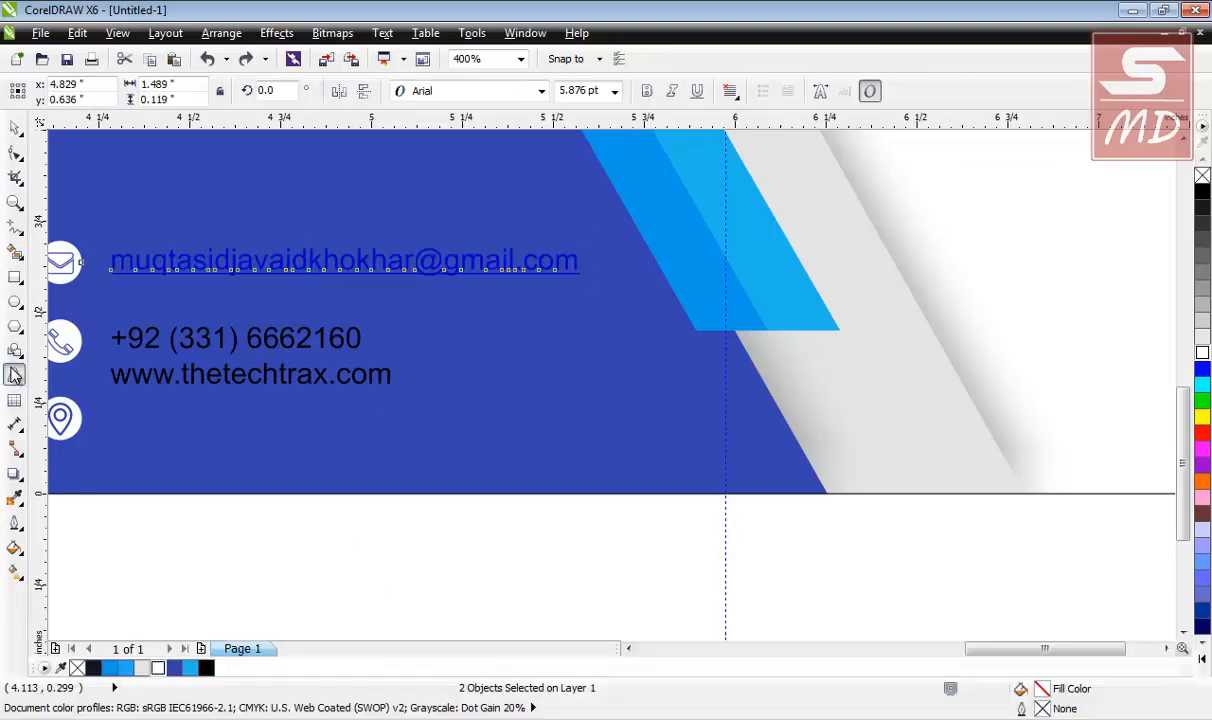
Remove the underline from the email address text.
{"action": "left_click_drag", "start_coordinate": [580, 269], "coordinate": [206, 269]}
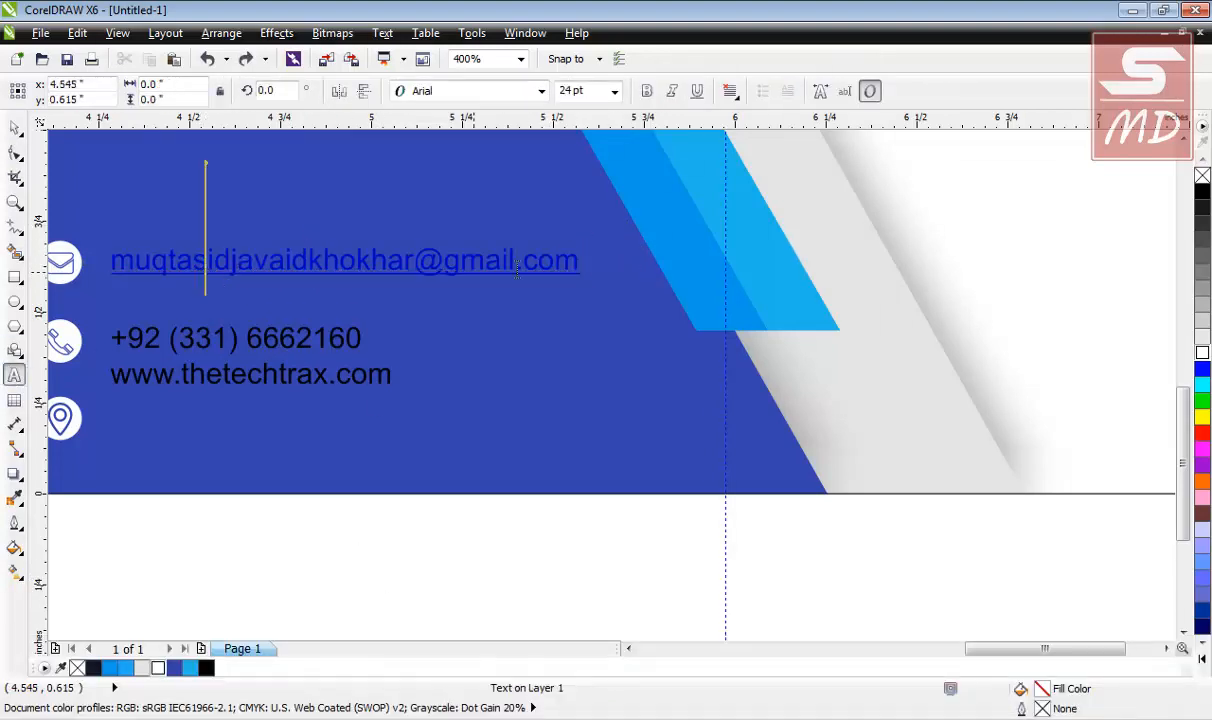
{"action": "left_click", "coordinate": [578, 268]}
{"action": "left_click_drag", "start_coordinate": [578, 262], "coordinate": [106, 262]}
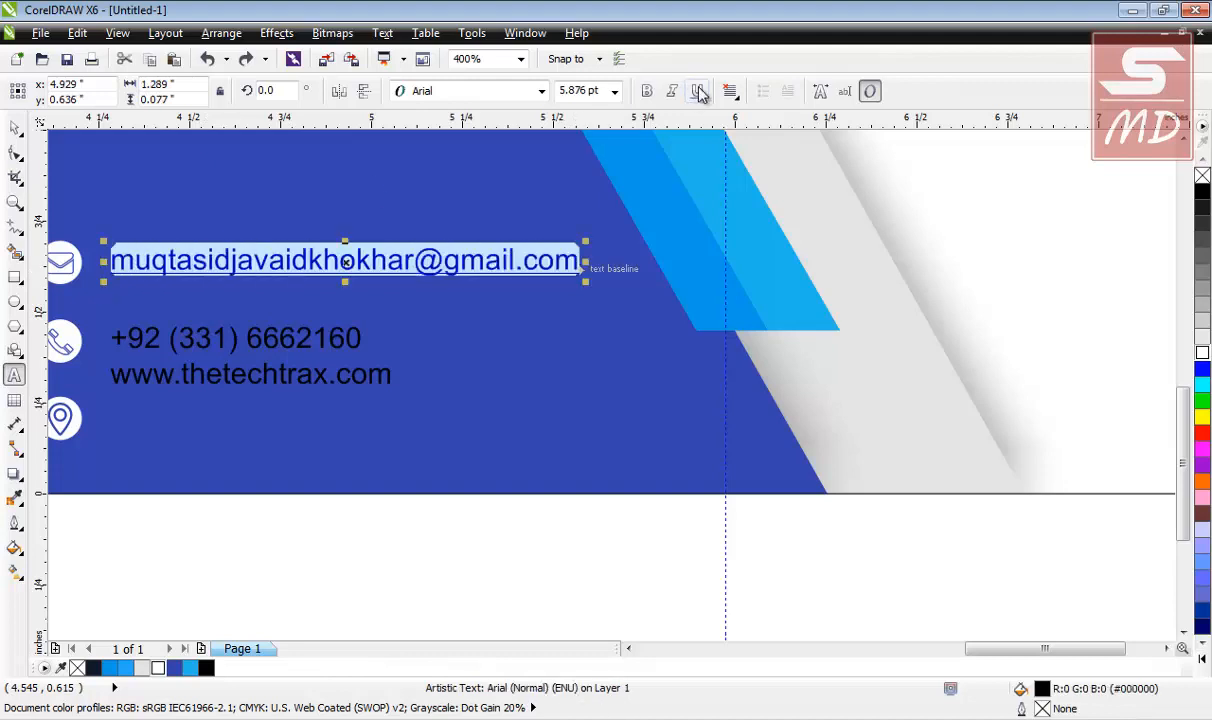
{"action": "left_click", "coordinate": [697, 91]}
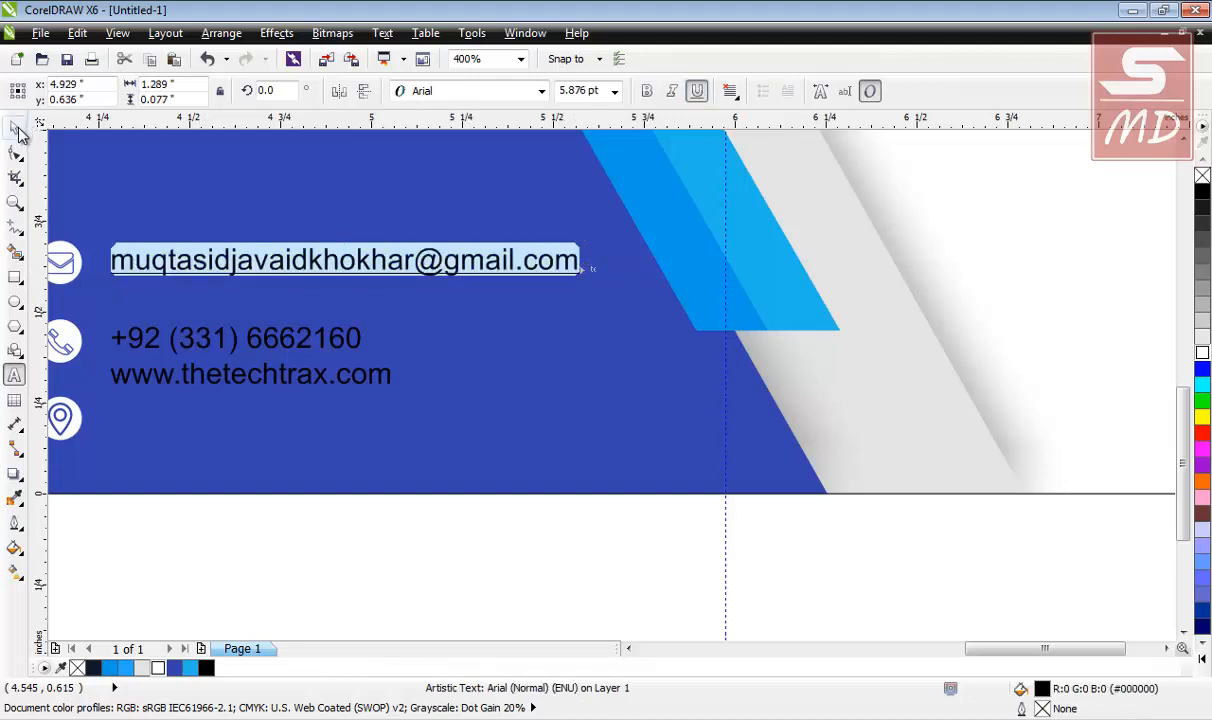
{"action": "left_click", "coordinate": [697, 91]}
Color the email address white.
{"action": "left_click", "coordinate": [15, 129]}
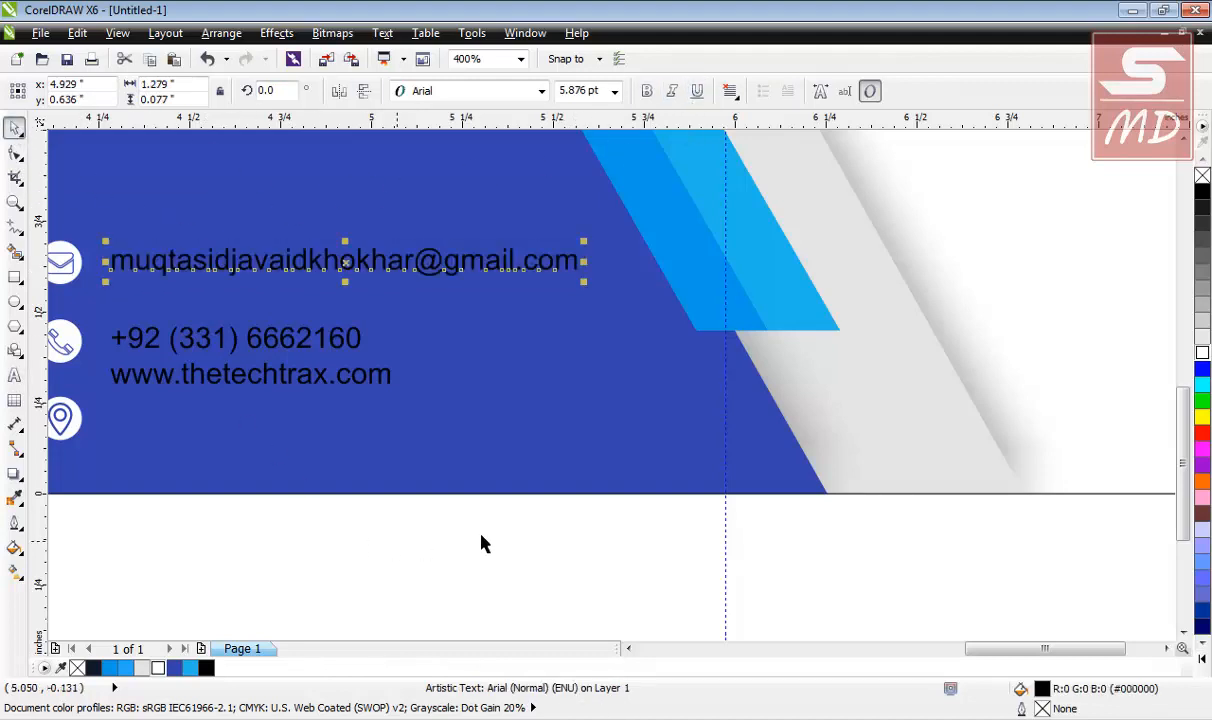
{"action": "left_click", "coordinate": [1200, 353]}
{"action": "left_click", "coordinate": [405, 546]}
{"action": "left_click", "coordinate": [288, 347]}
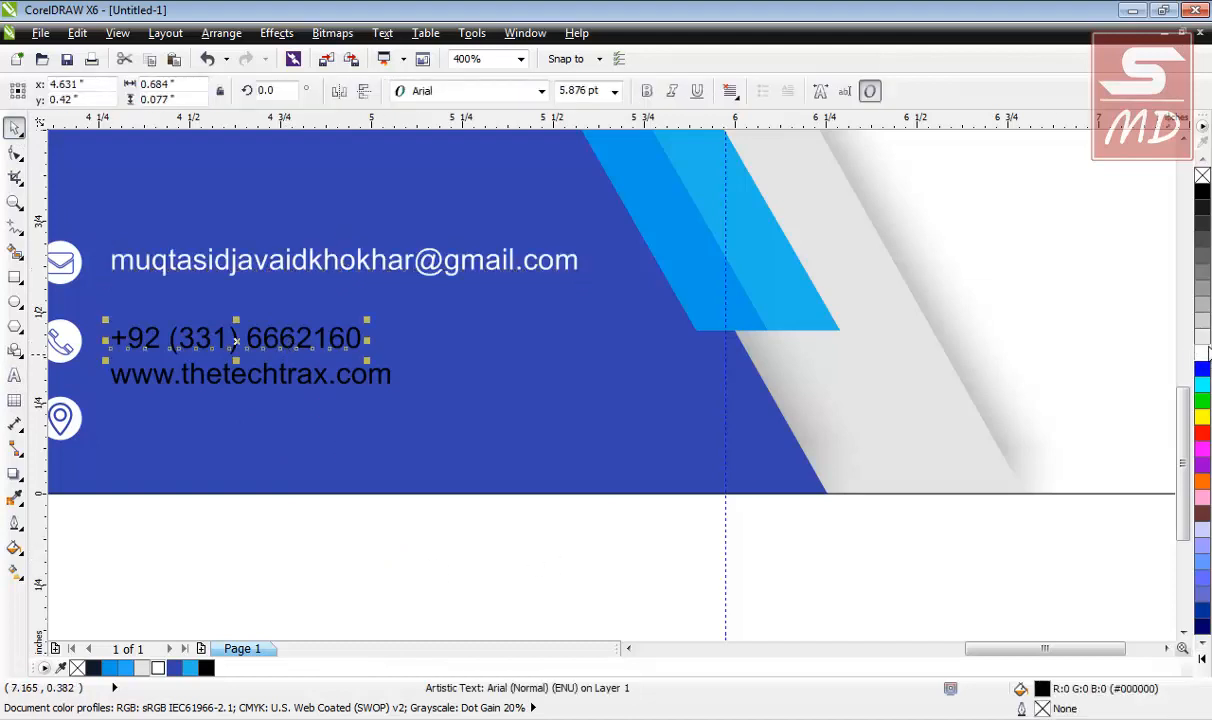
{"action": "left_click", "coordinate": [1202, 353]}
{"action": "left_click", "coordinate": [598, 560]}
{"action": "left_click", "coordinate": [318, 385]}
{"action": "left_click", "coordinate": [95, 443], "text": "shift"}
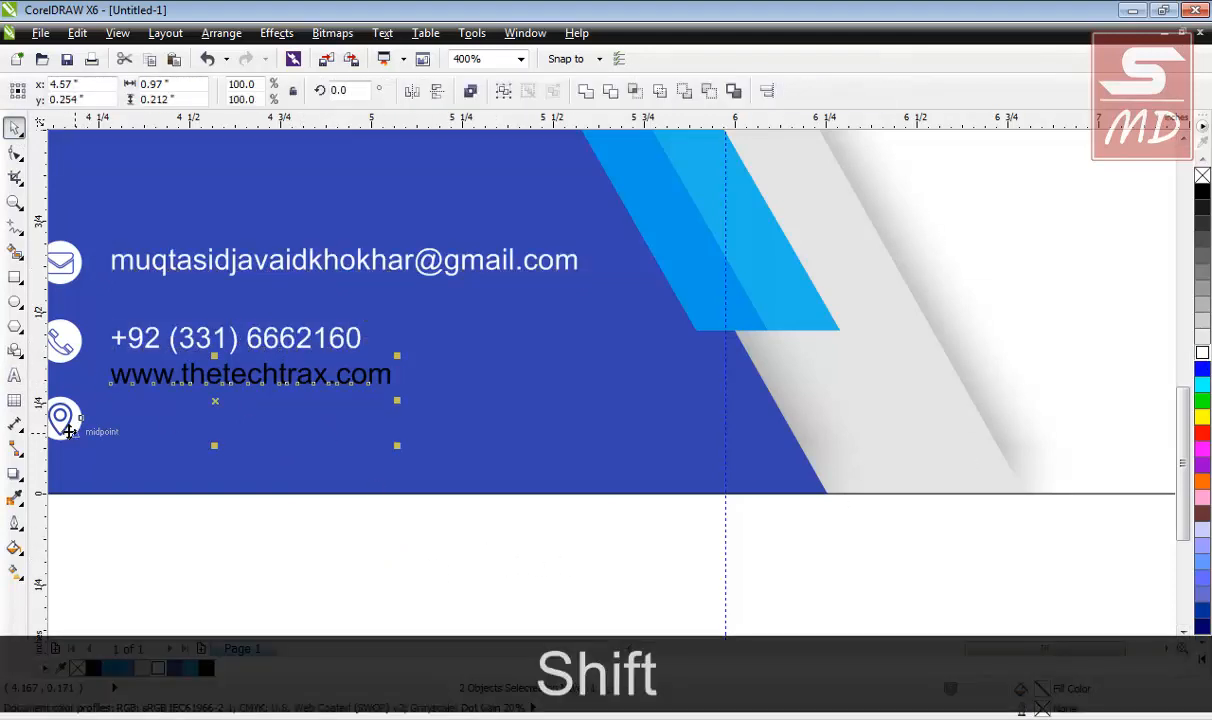
{"action": "key", "text": "e"}
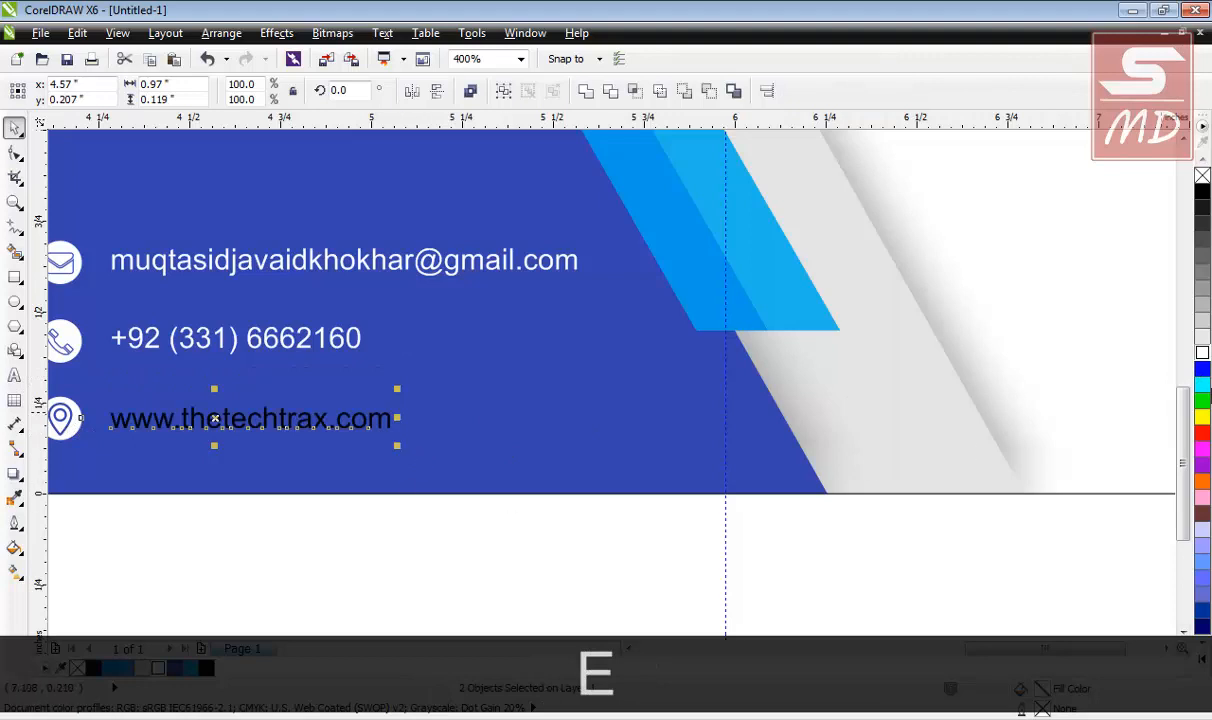
{"action": "left_click", "coordinate": [1202, 353]}
{"action": "left_click", "coordinate": [409, 576]}
{"action": "scroll", "coordinate": [395, 520], "scroll_direction": "down", "scroll_amount": 2}
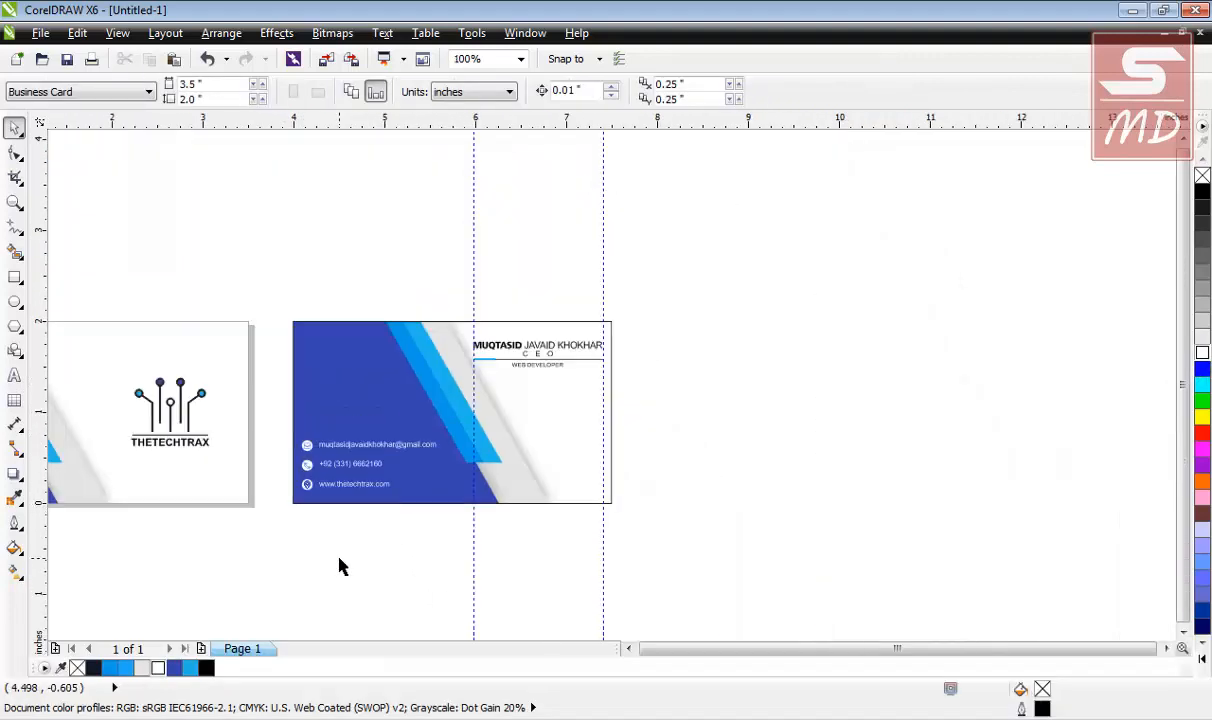